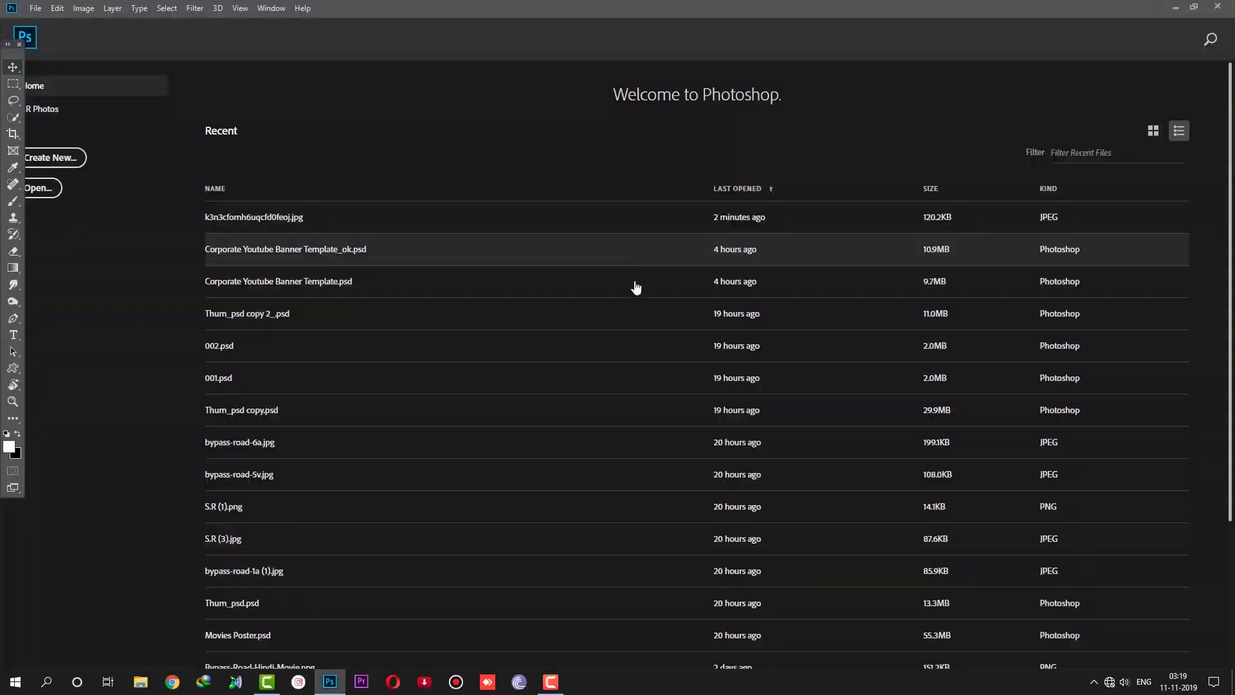
# - Create a new 5 × 7 inch, 150 ppi document and dock its window
pyautogui.click(36, 9)
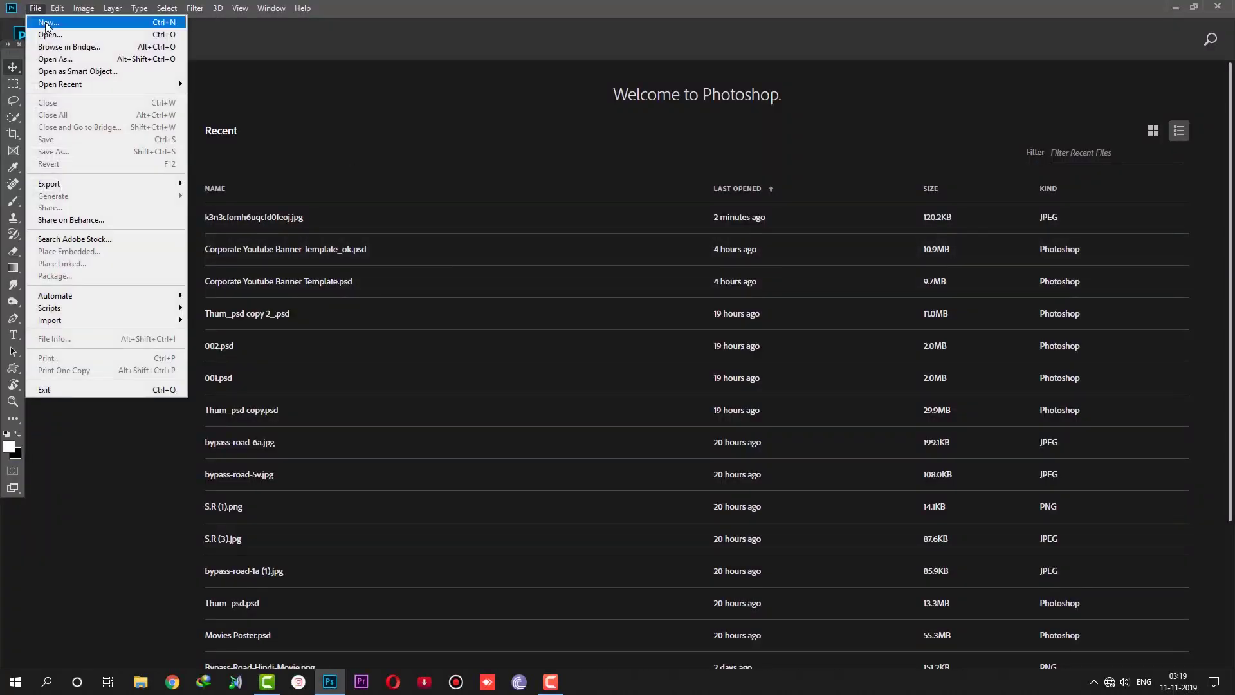
pyautogui.click(40, 20)
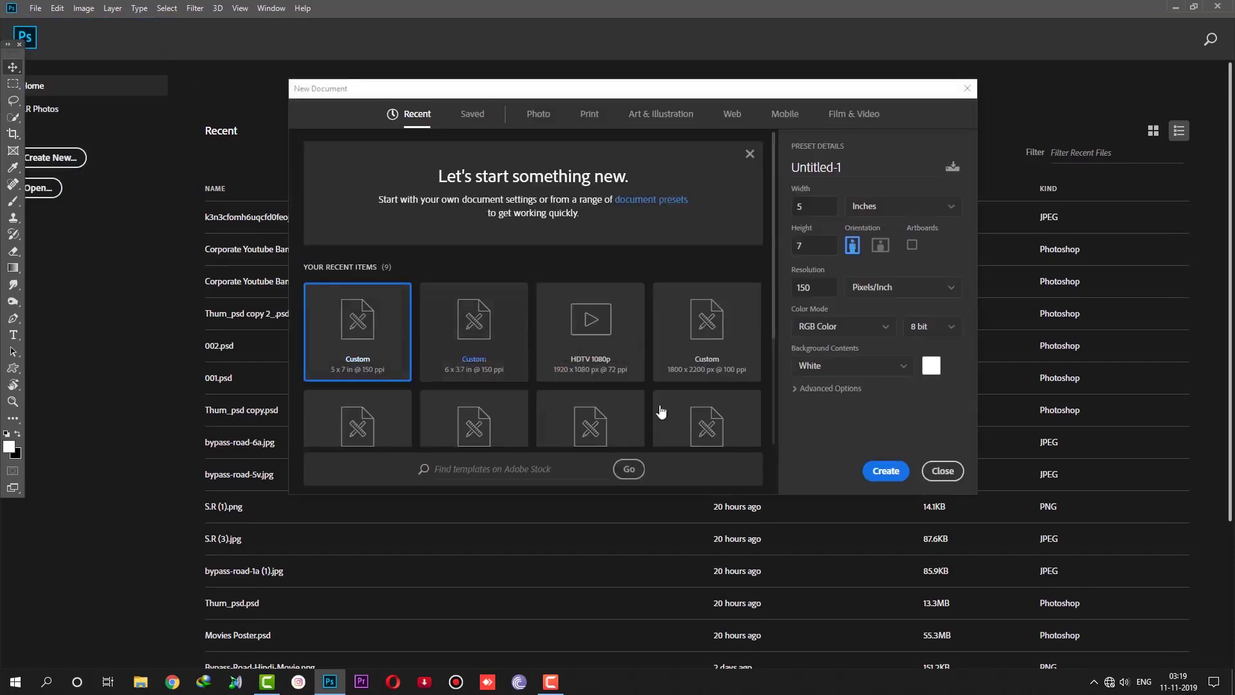
pyautogui.click(886, 472)
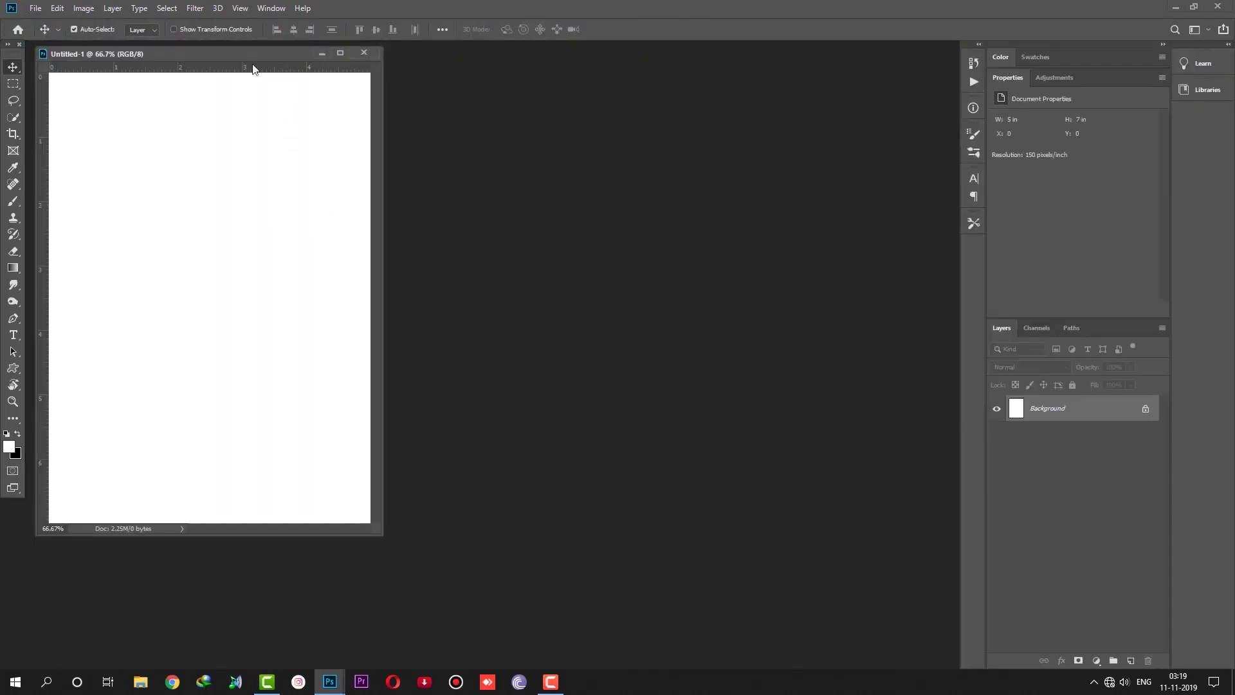
pyautogui.moveTo(253, 69); pyautogui.dragTo(515, 51)
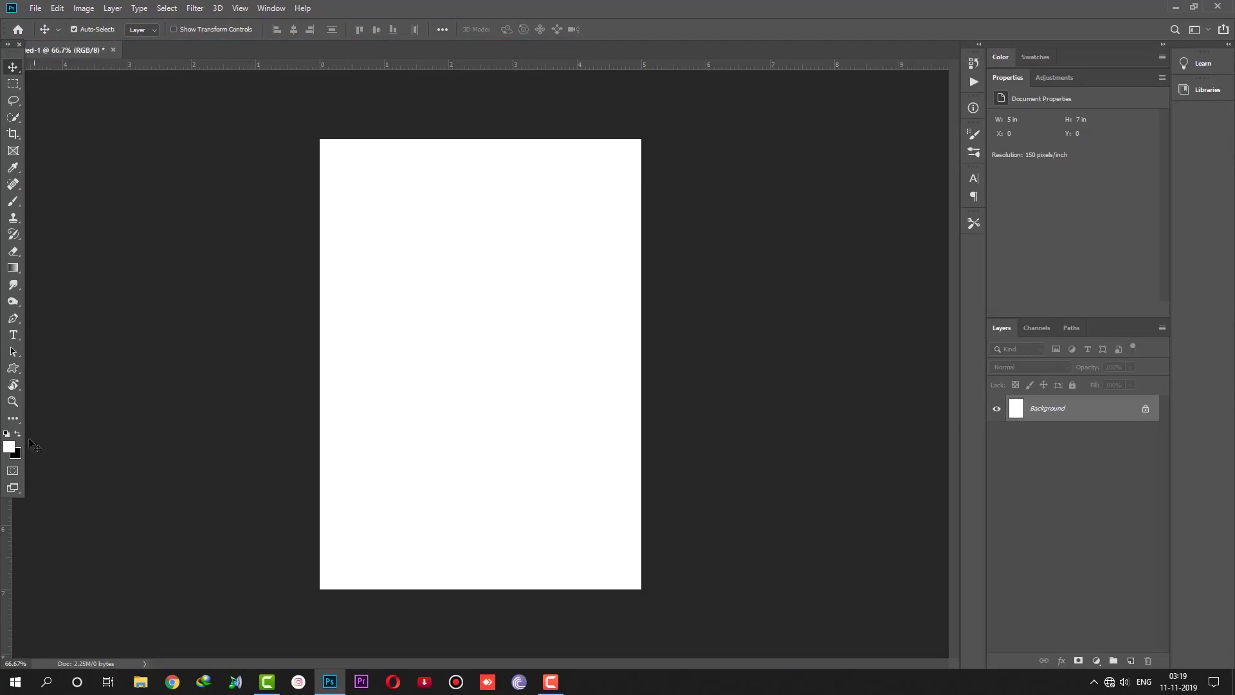
# - Set the colour to pure black and fill the white canvas with it using the Paint Bucket
pyautogui.click(18, 454)
pyautogui.click(1012, 277)
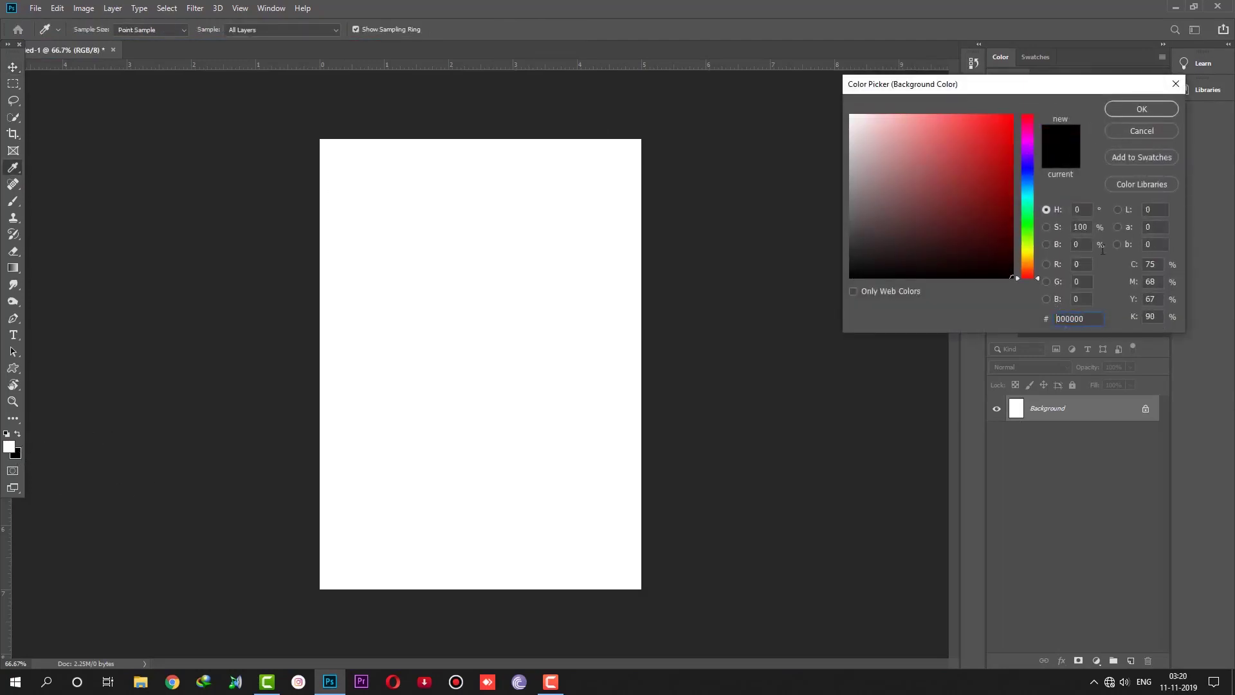
pyautogui.click(1142, 109)
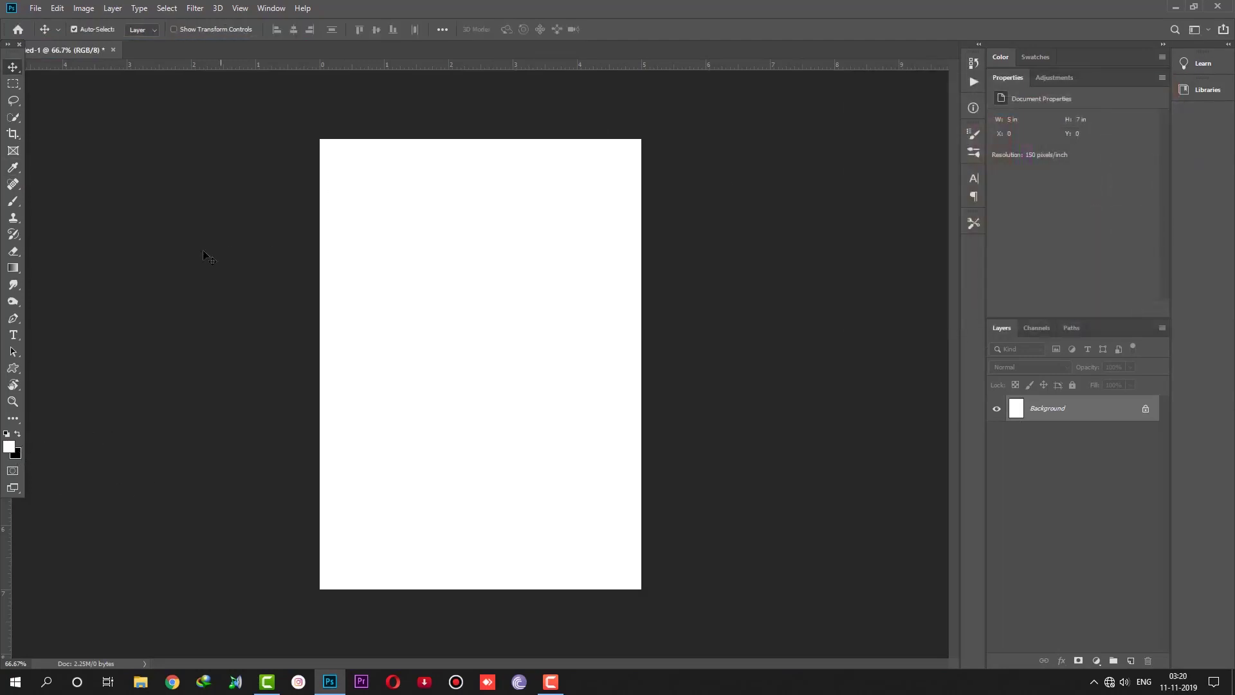
pyautogui.click(13, 268)
pyautogui.click(76, 281)
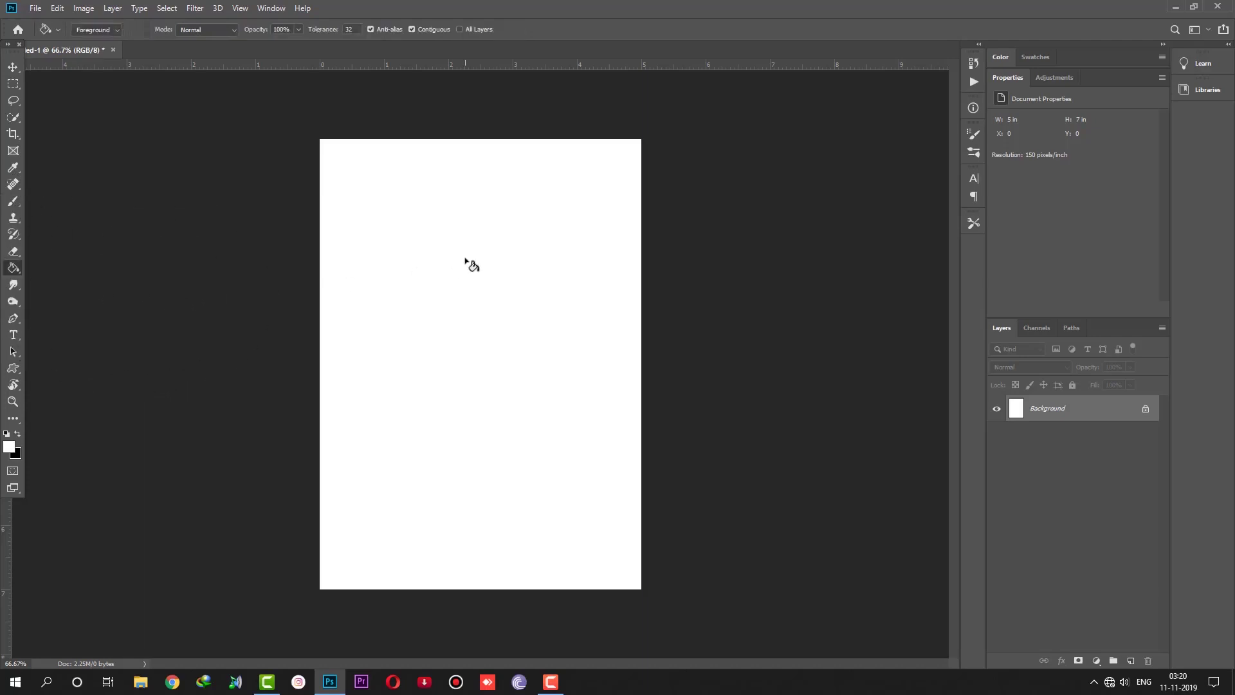
pyautogui.click(449, 312)
pyautogui.click(13, 66)
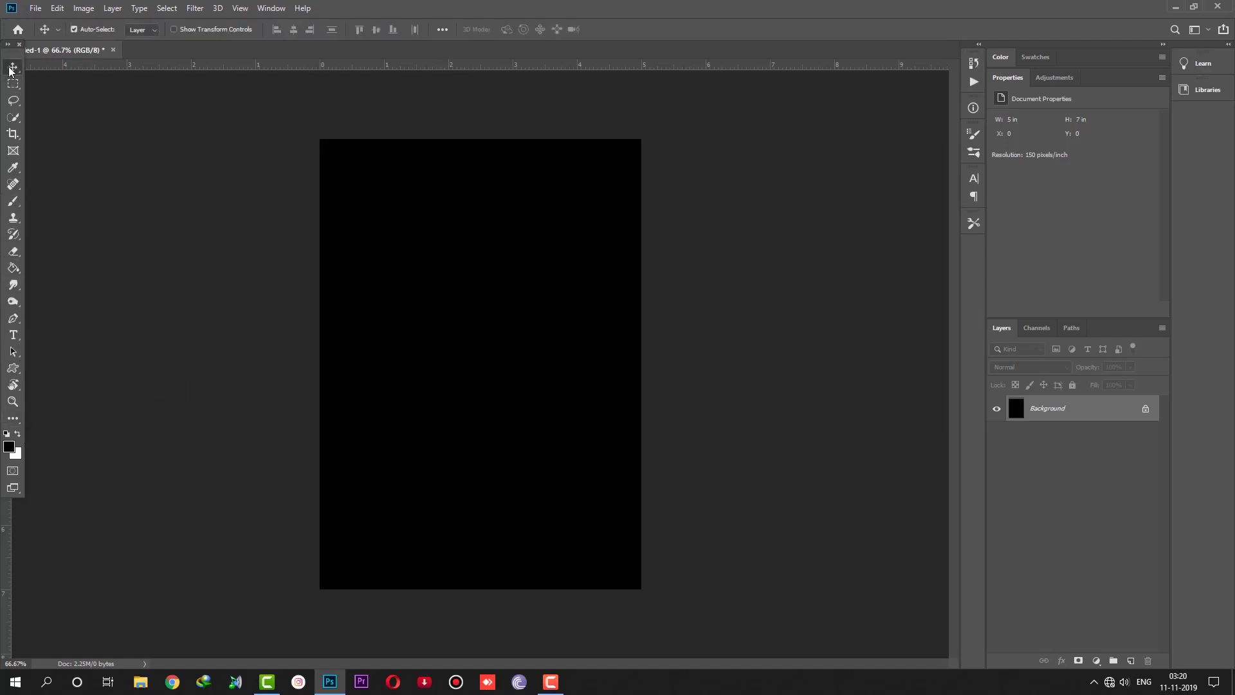
# - Bring the old man's portrait into the document as Layer 1 and convert it to a smart object
pyautogui.click(34, 8)
pyautogui.click(51, 34)
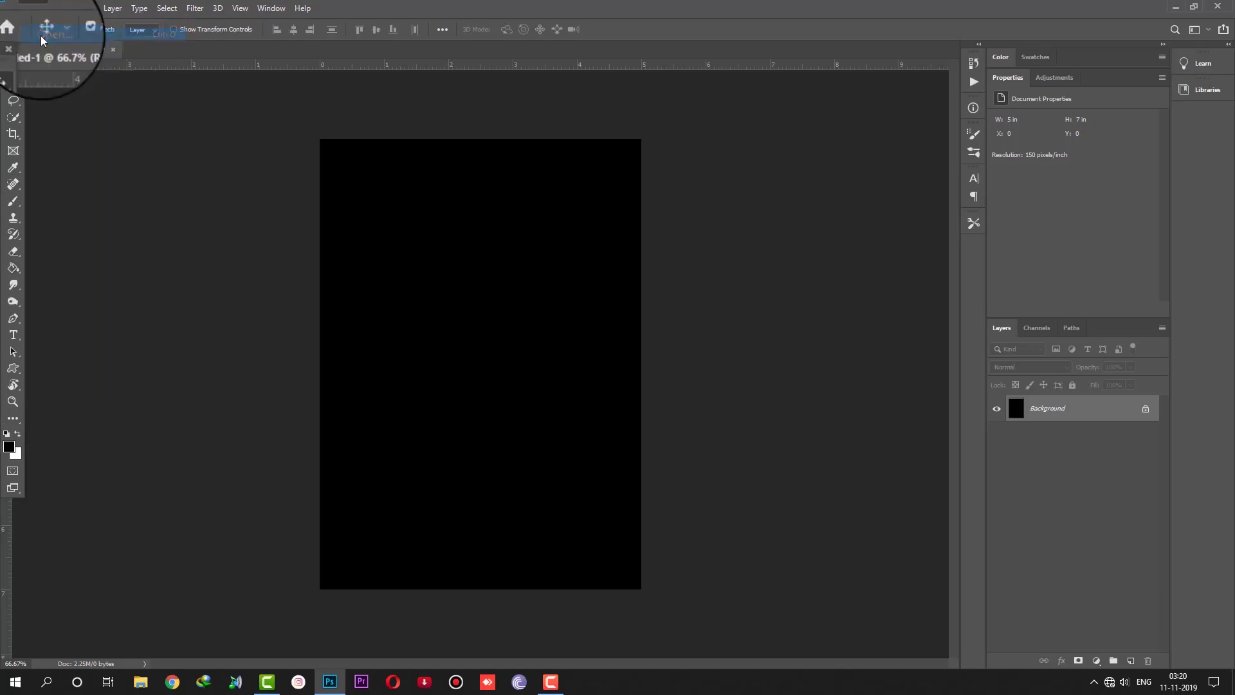
pyautogui.click(222, 102)
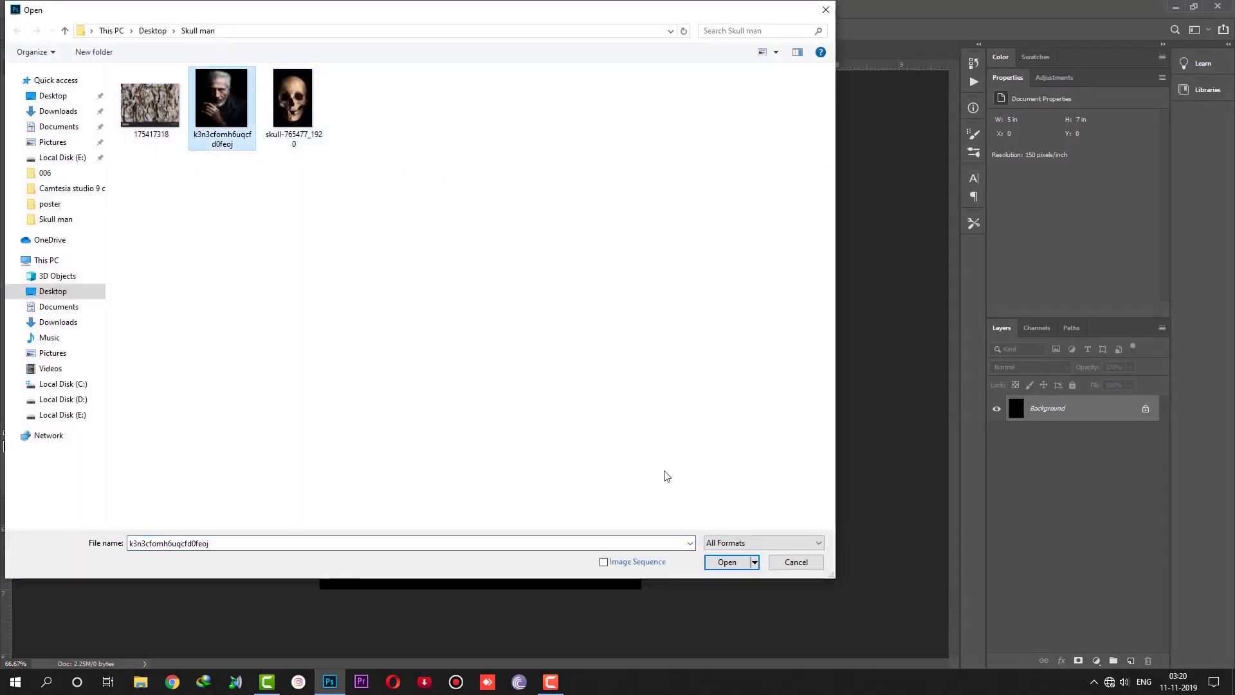
pyautogui.click(727, 562)
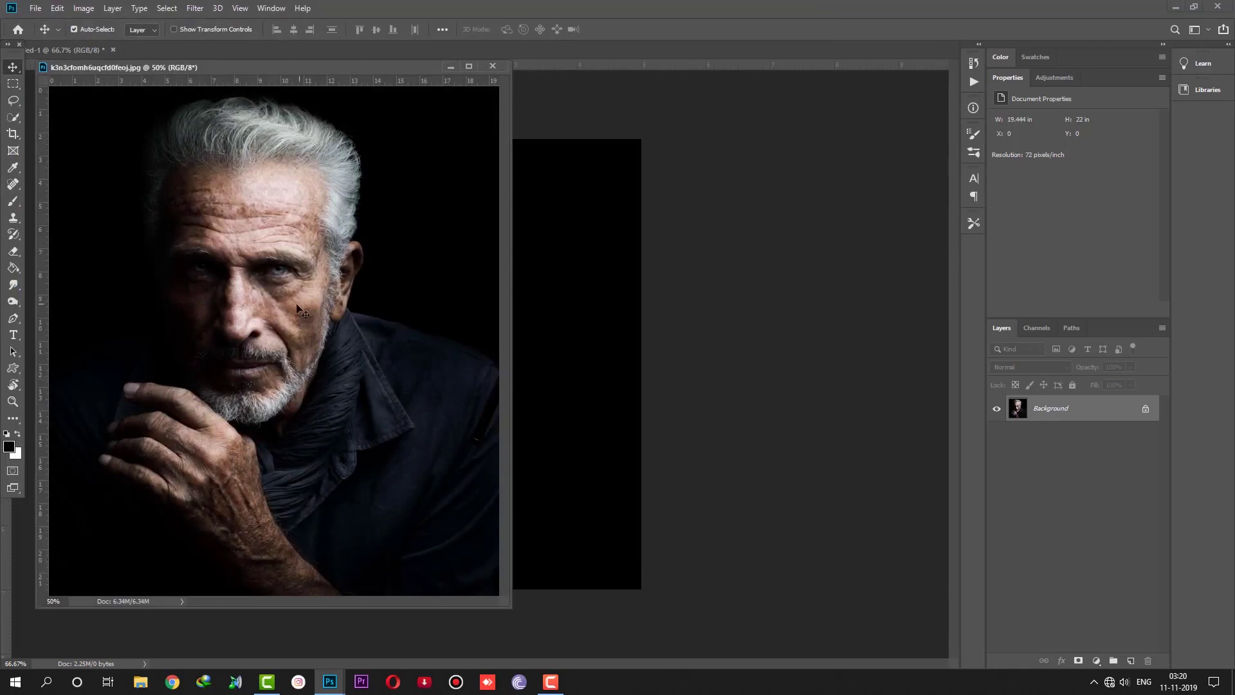
pyautogui.moveTo(300, 286); pyautogui.dragTo(581, 318)
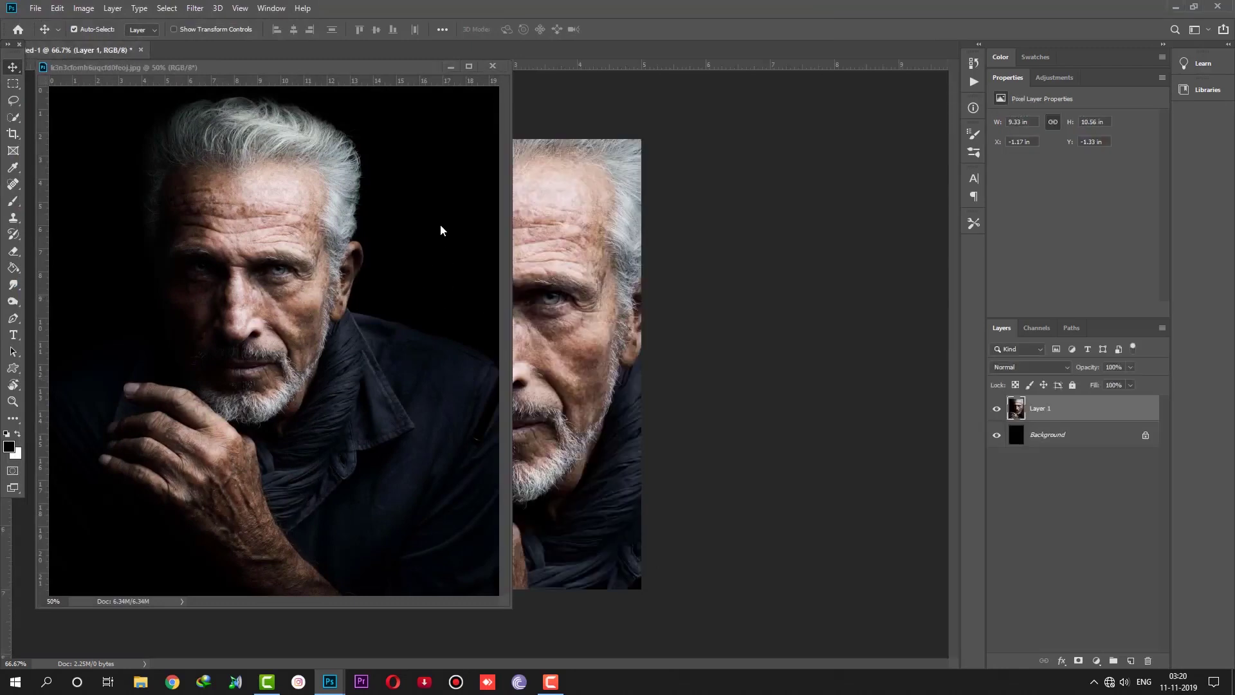
pyautogui.click(495, 62)
pyautogui.click(493, 66)
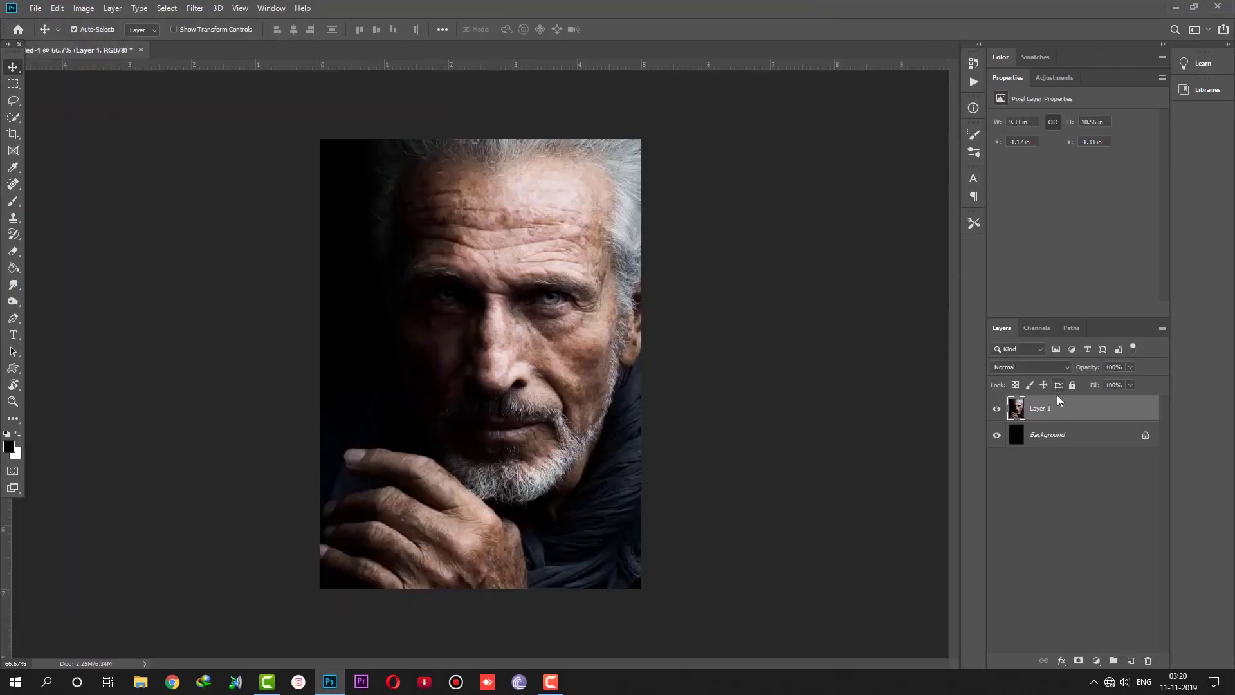
pyautogui.rightClick(1027, 413)
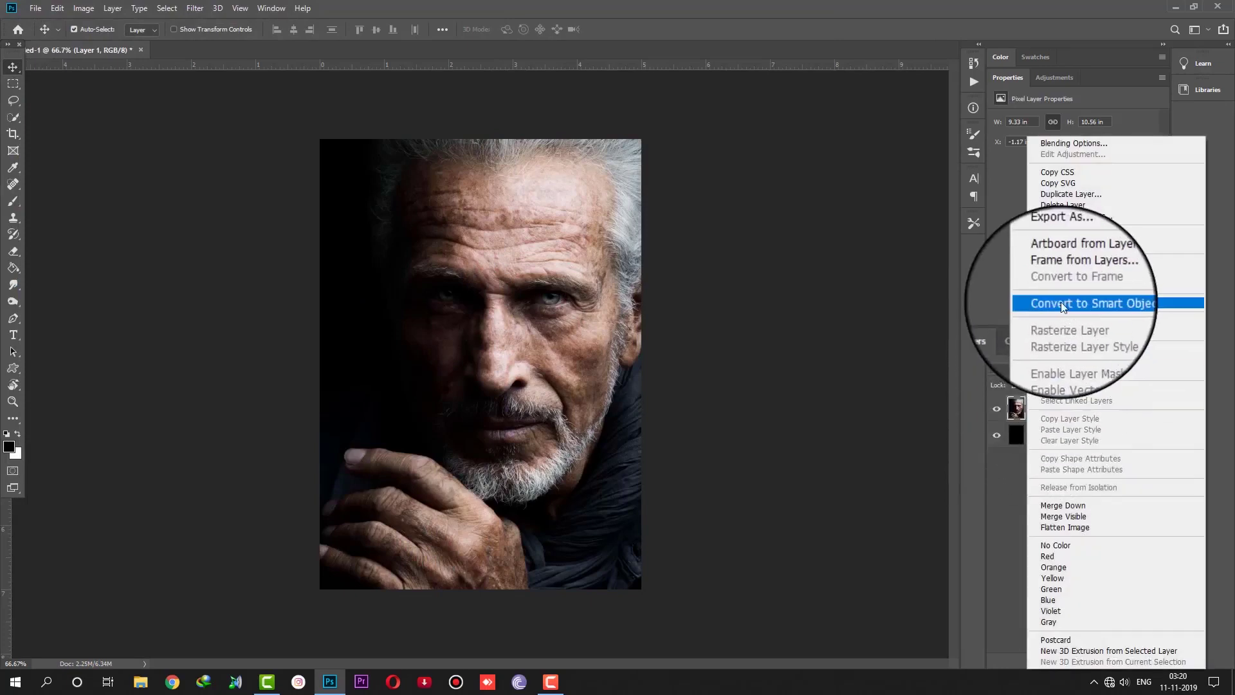
pyautogui.click(1062, 304)
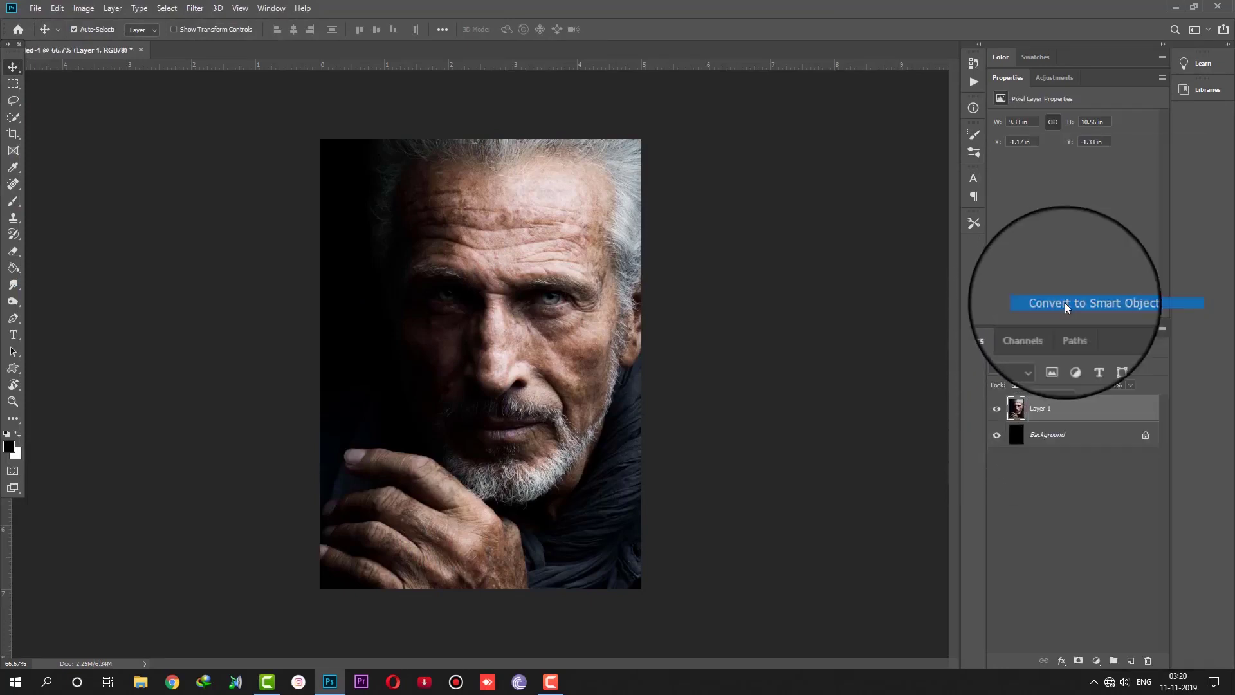
# - Free Transform the portrait, scaling it down and positioning it to fit the black canvas
pyautogui.rightClick(545, 323)
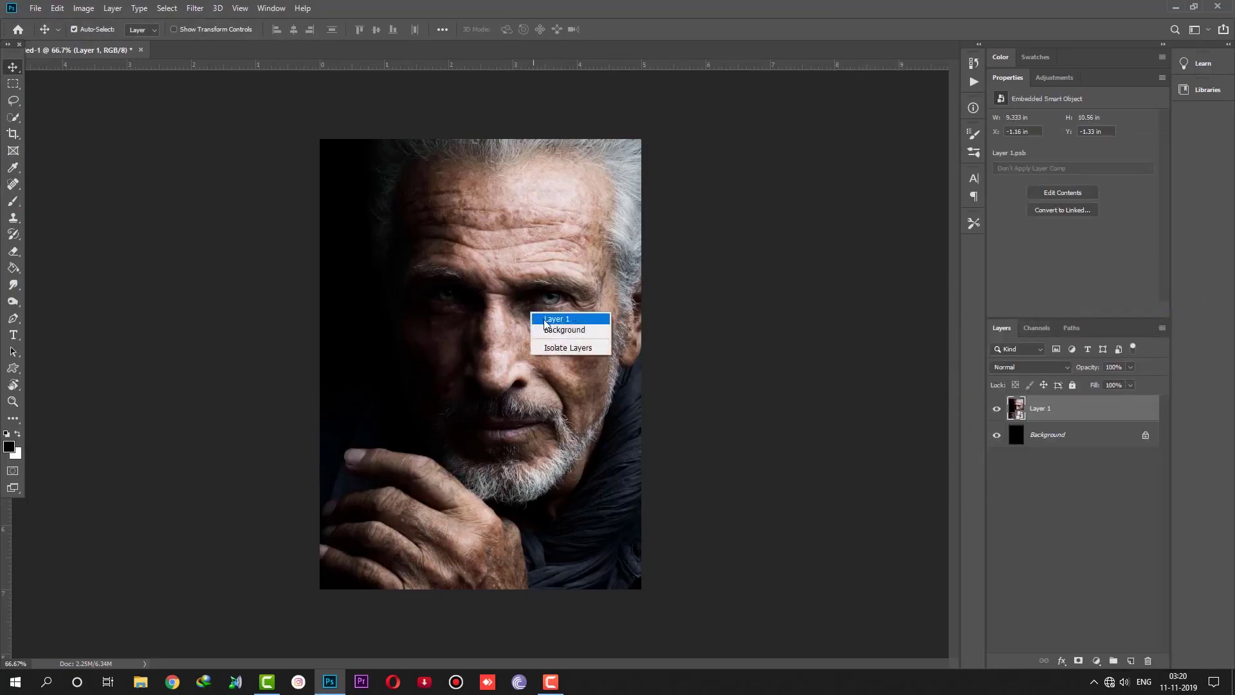
pyautogui.click(545, 320)
pyautogui.click(57, 7)
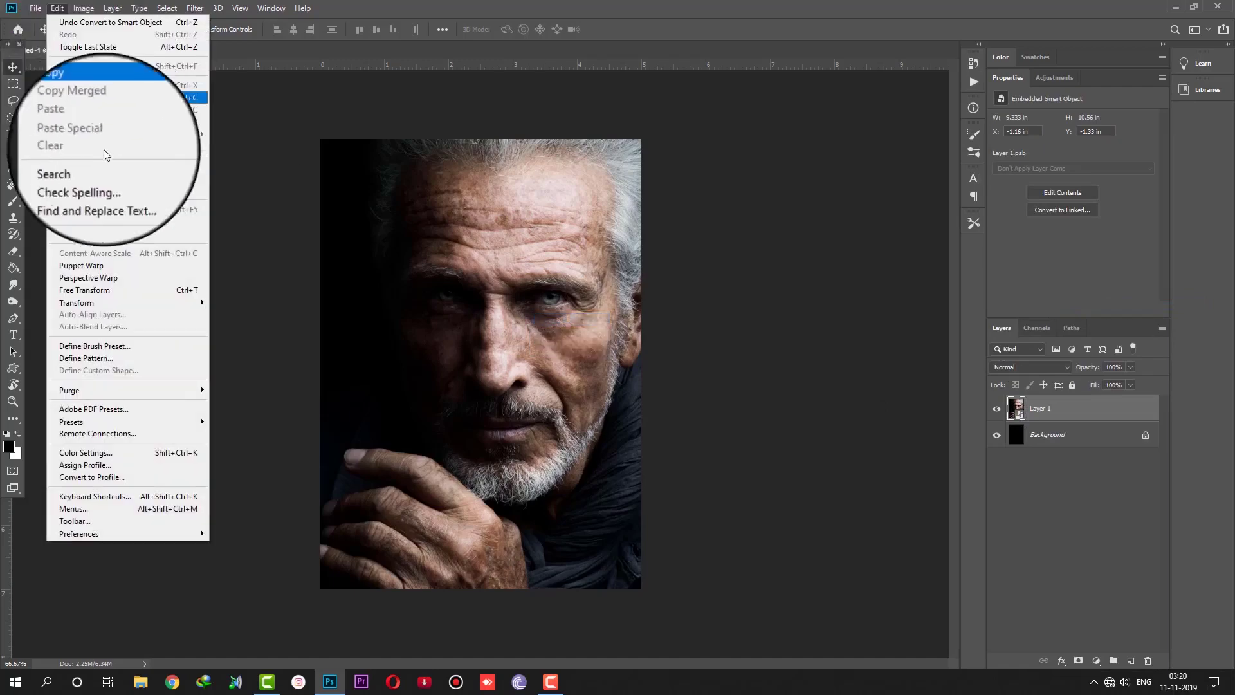
pyautogui.click(116, 287)
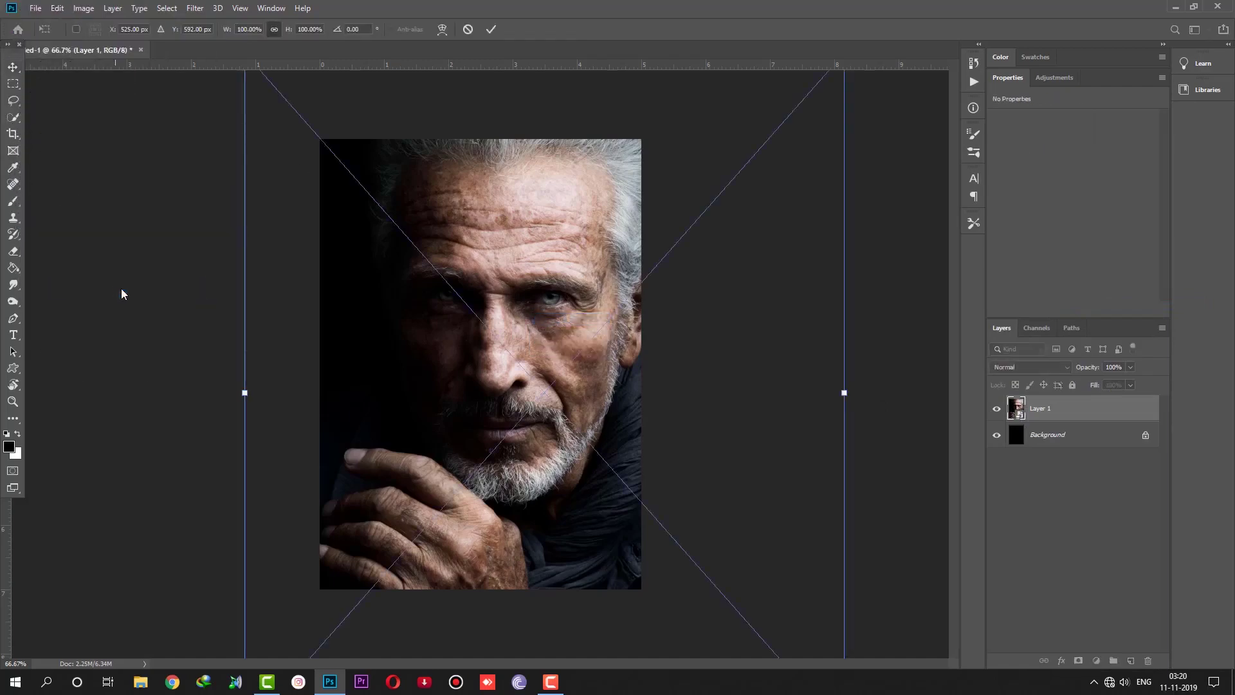
pyautogui.moveTo(844, 394)
pyautogui.mouseDown()
pyautogui.moveTo(673, 358)
pyautogui.moveTo(623, 394)
pyautogui.mouseUp()
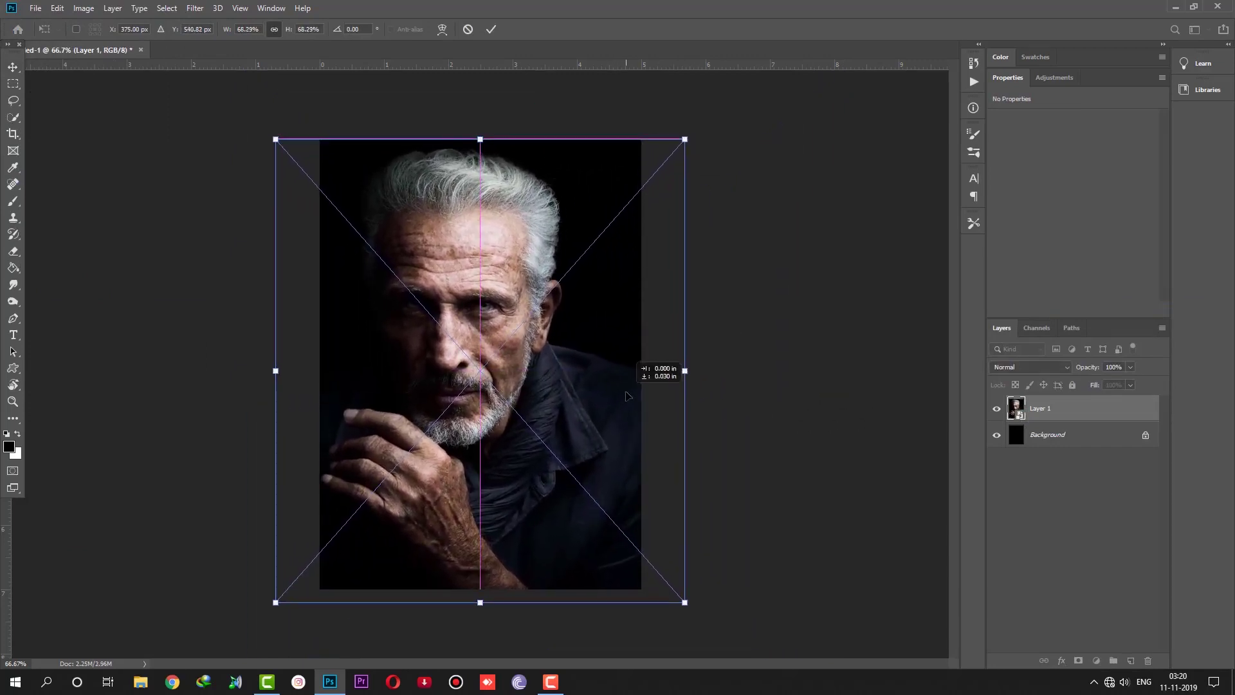
pyautogui.moveTo(685, 369); pyautogui.dragTo(682, 370)
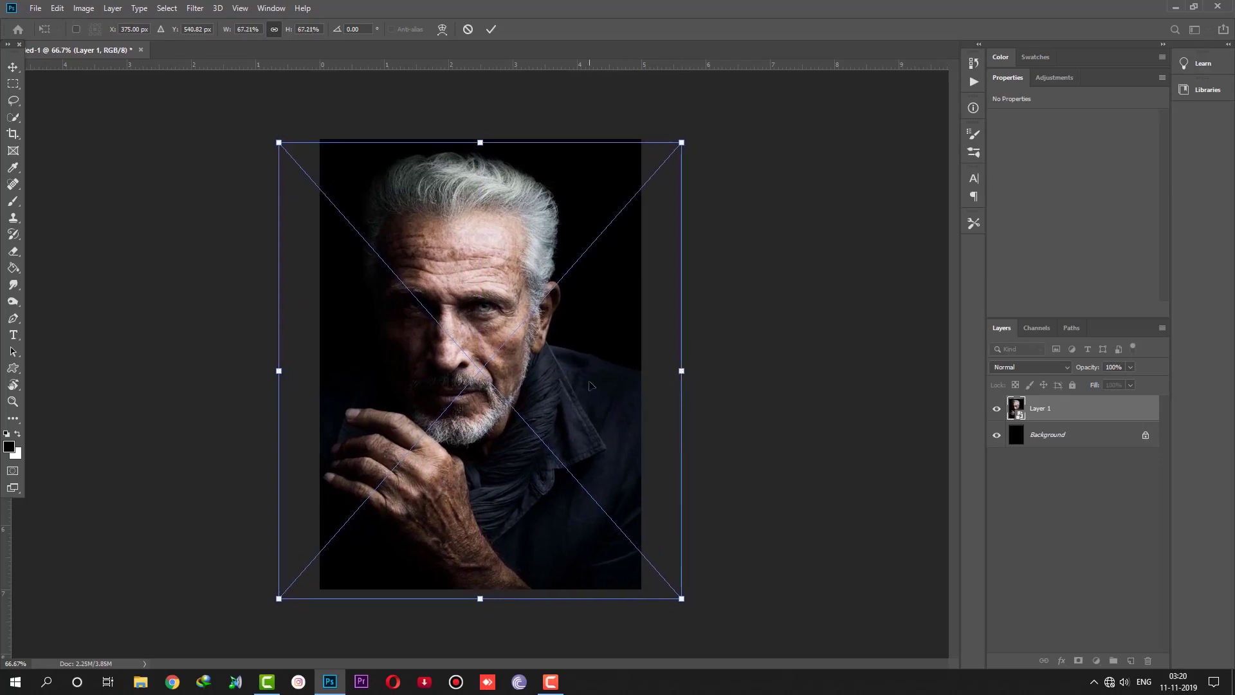
pyautogui.moveTo(593, 386); pyautogui.dragTo(651, 393)
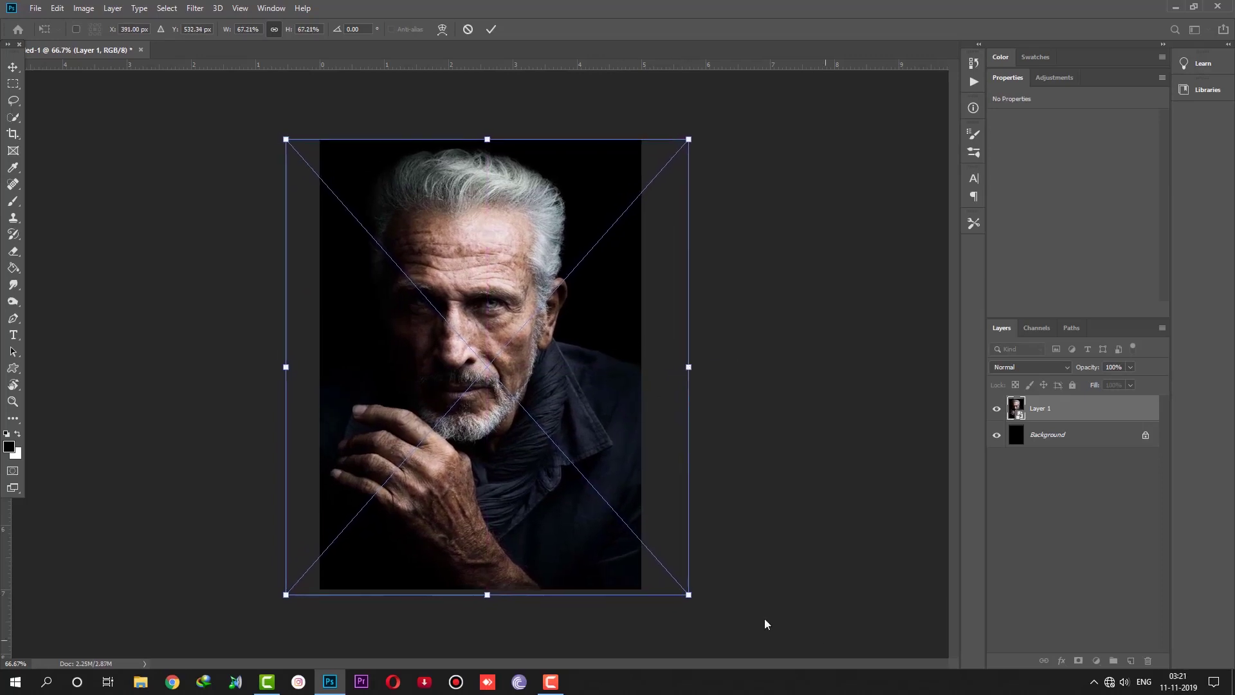
pyautogui.moveTo(688, 594); pyautogui.dragTo(687, 592)
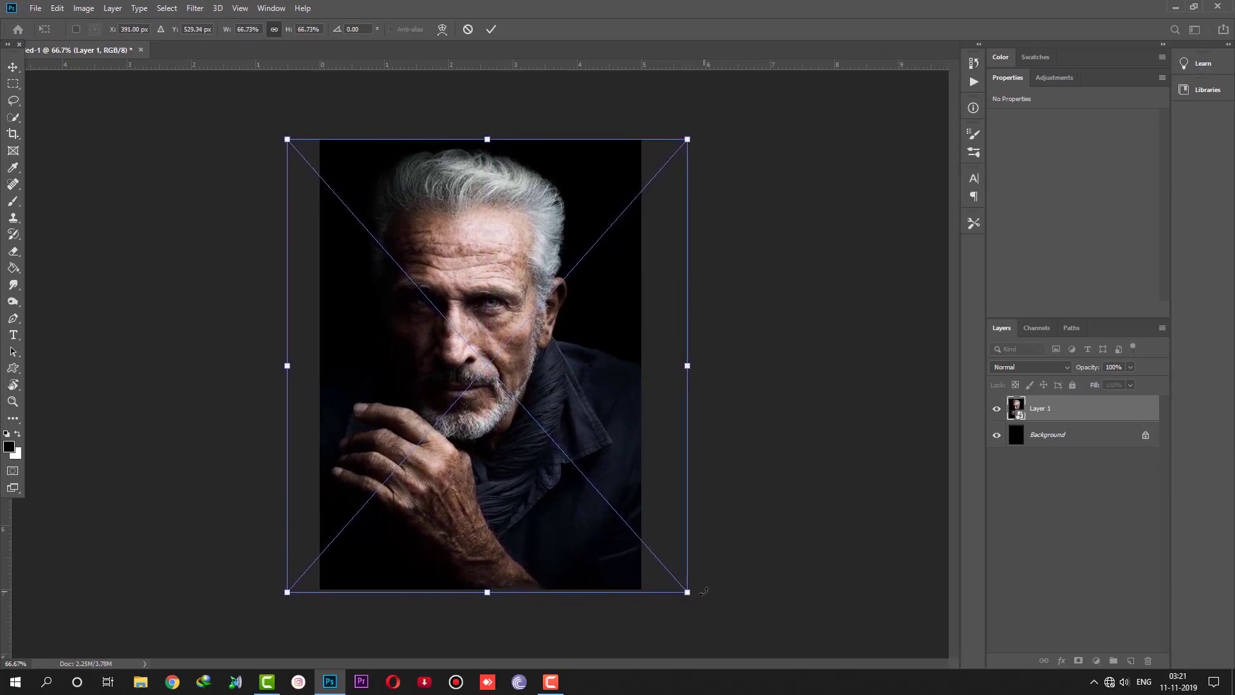
pyautogui.press('Return')
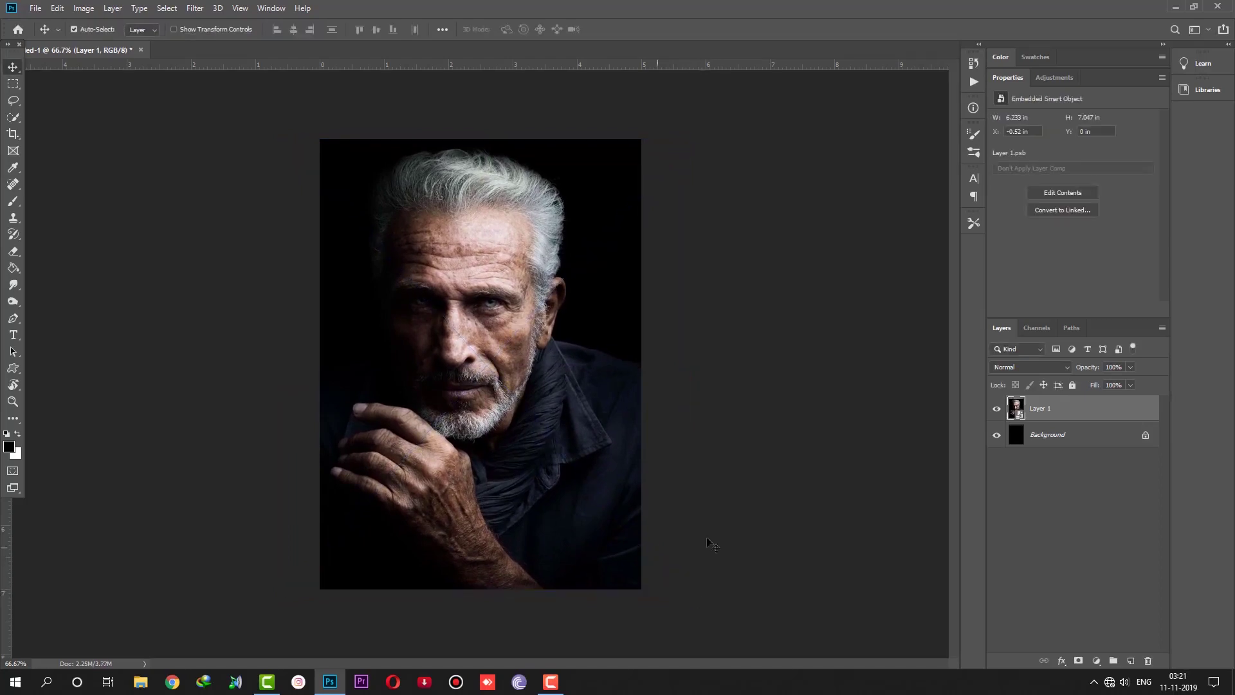
# - Bring the skull image into the document as Layer 2 and convert it to a smart object
pyautogui.click(32, 8)
pyautogui.click(46, 37)
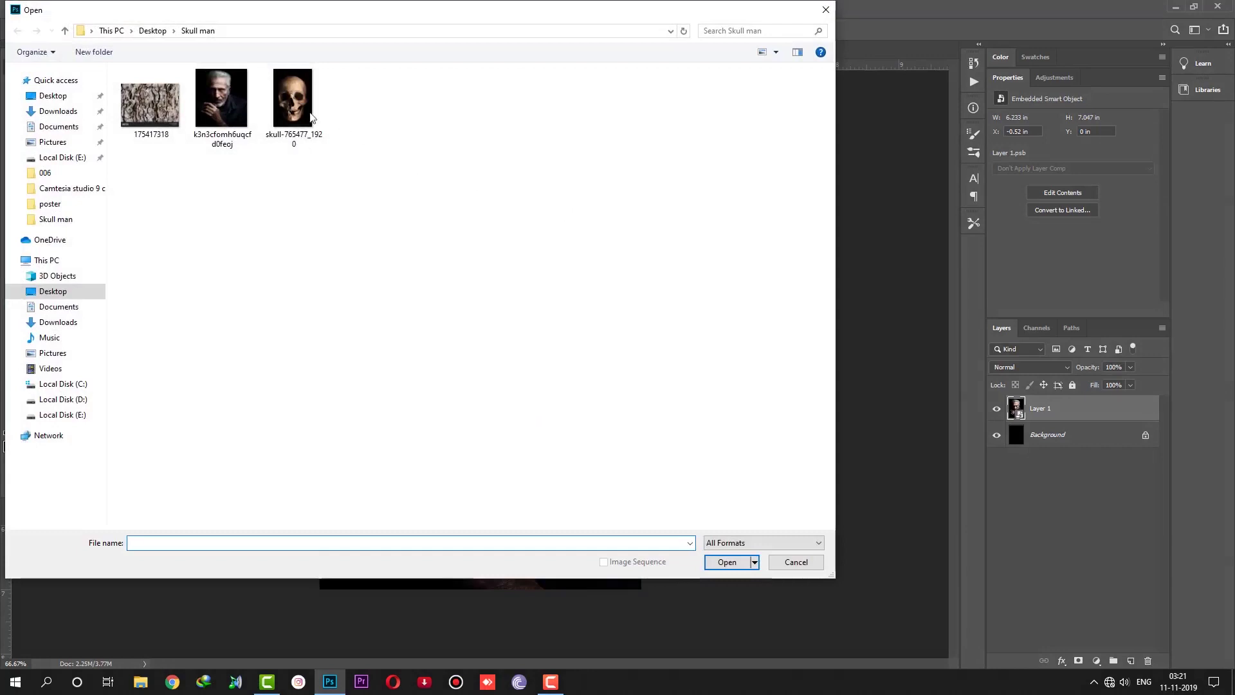
pyautogui.click(310, 117)
pyautogui.click(741, 566)
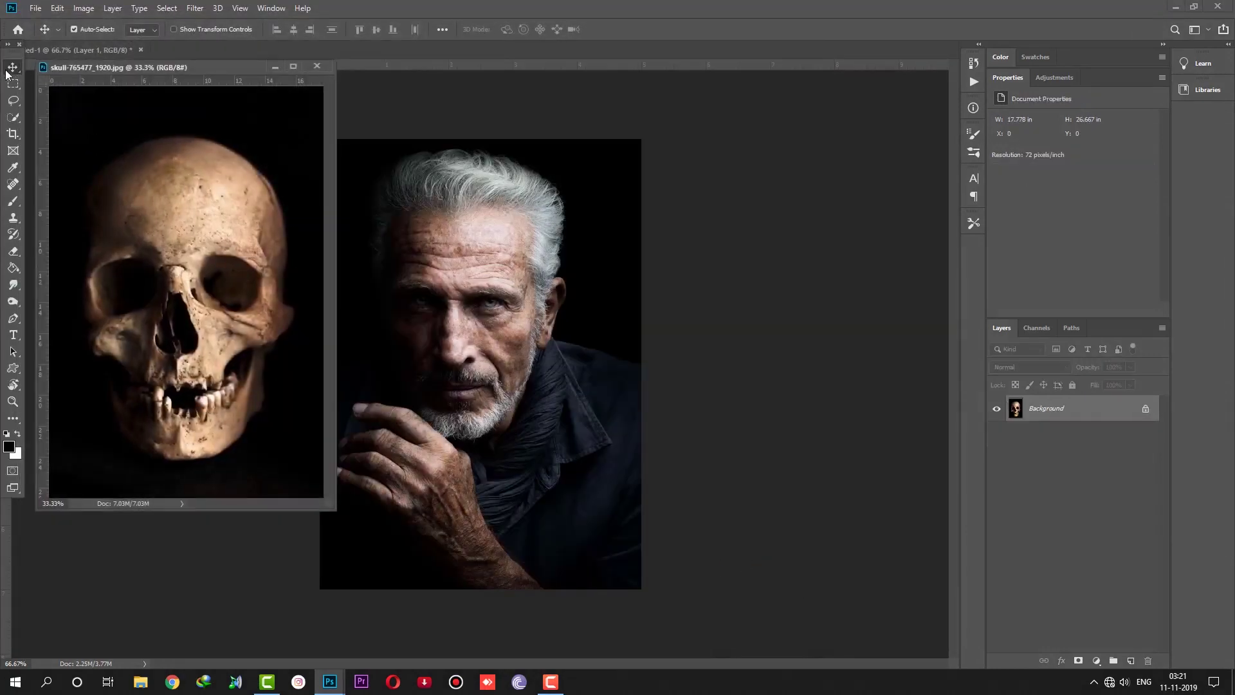
pyautogui.moveTo(190, 203); pyautogui.dragTo(451, 299)
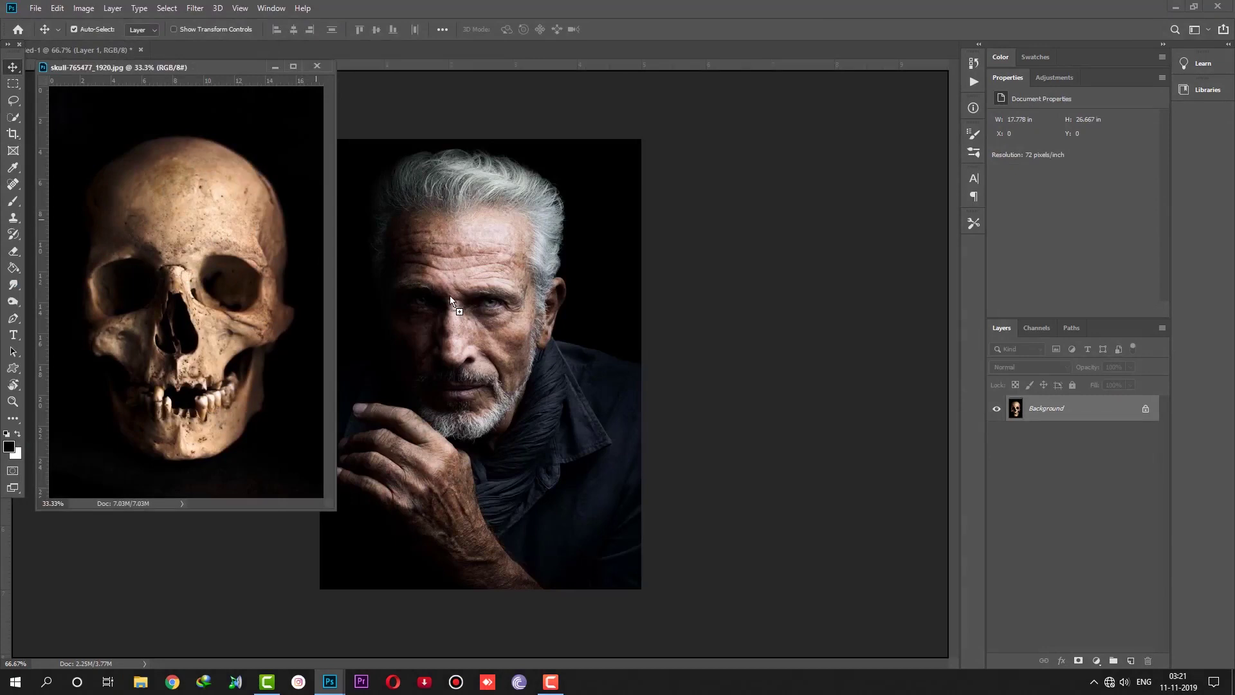
pyautogui.click(316, 65)
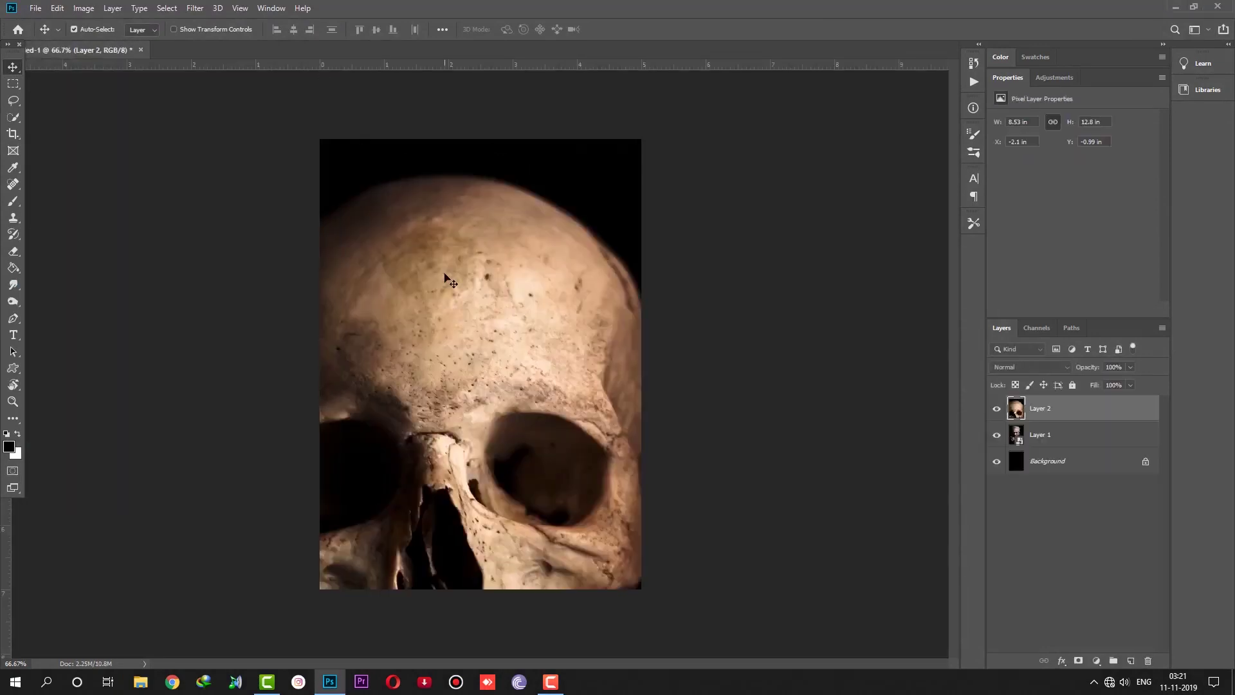
pyautogui.rightClick(446, 274)
pyautogui.rightClick(1032, 415)
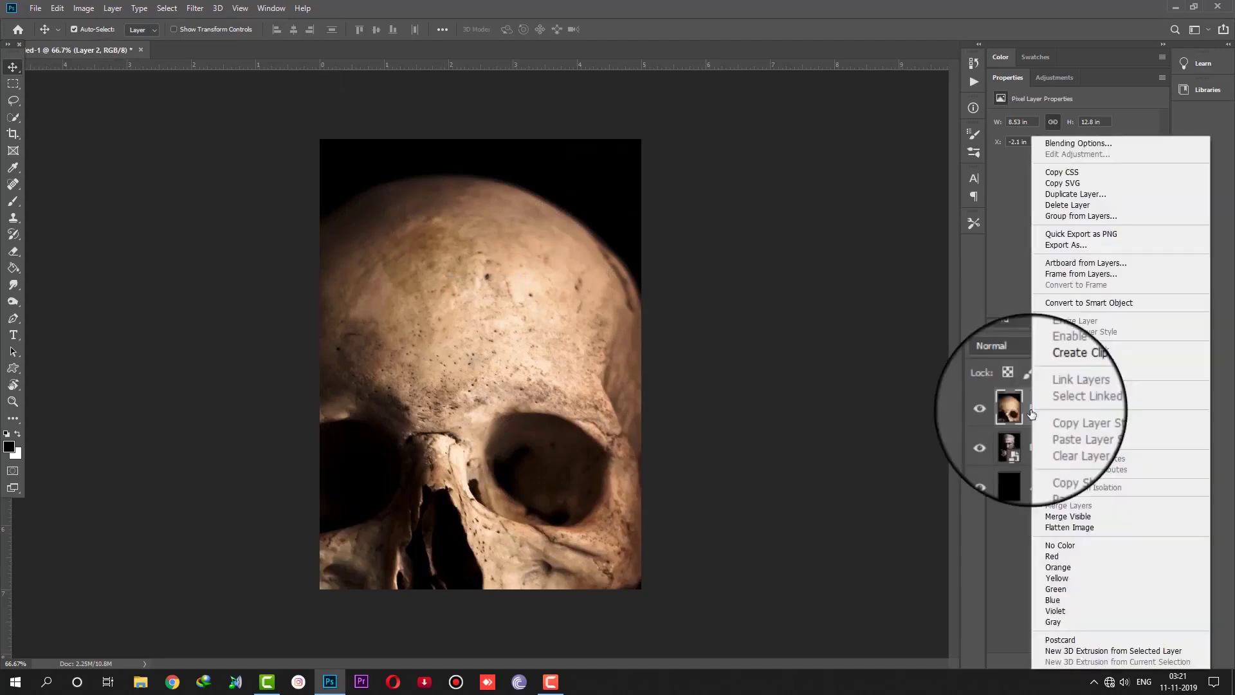
pyautogui.click(1052, 304)
# - Resize the skull and position it over the right half of the man's face
pyautogui.click(56, 7)
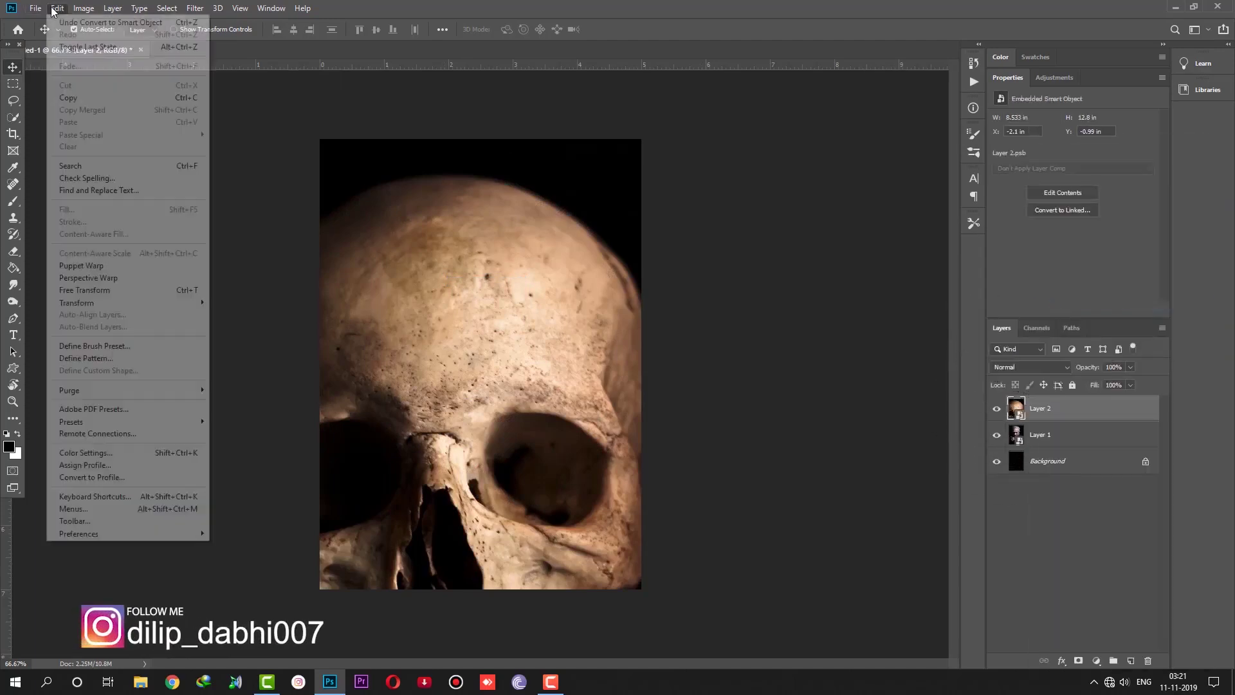
pyautogui.hotkey('ctrl', 'a')
pyautogui.click(84, 289)
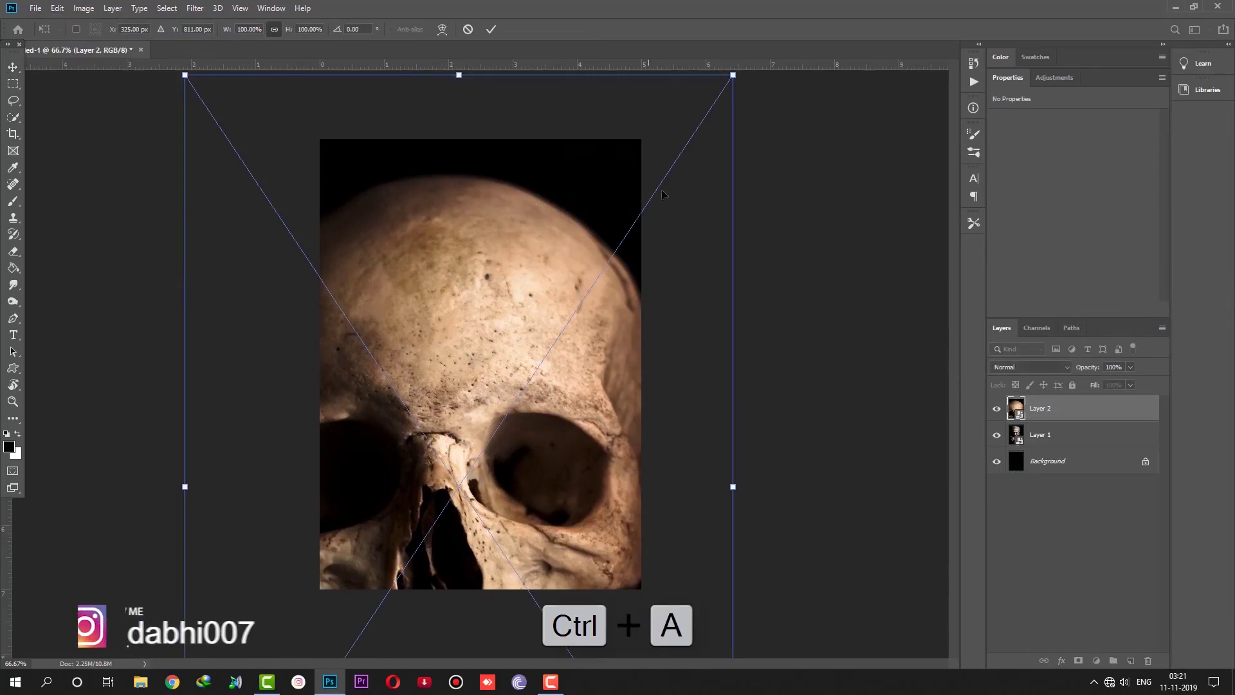
pyautogui.moveTo(733, 486); pyautogui.dragTo(567, 516)
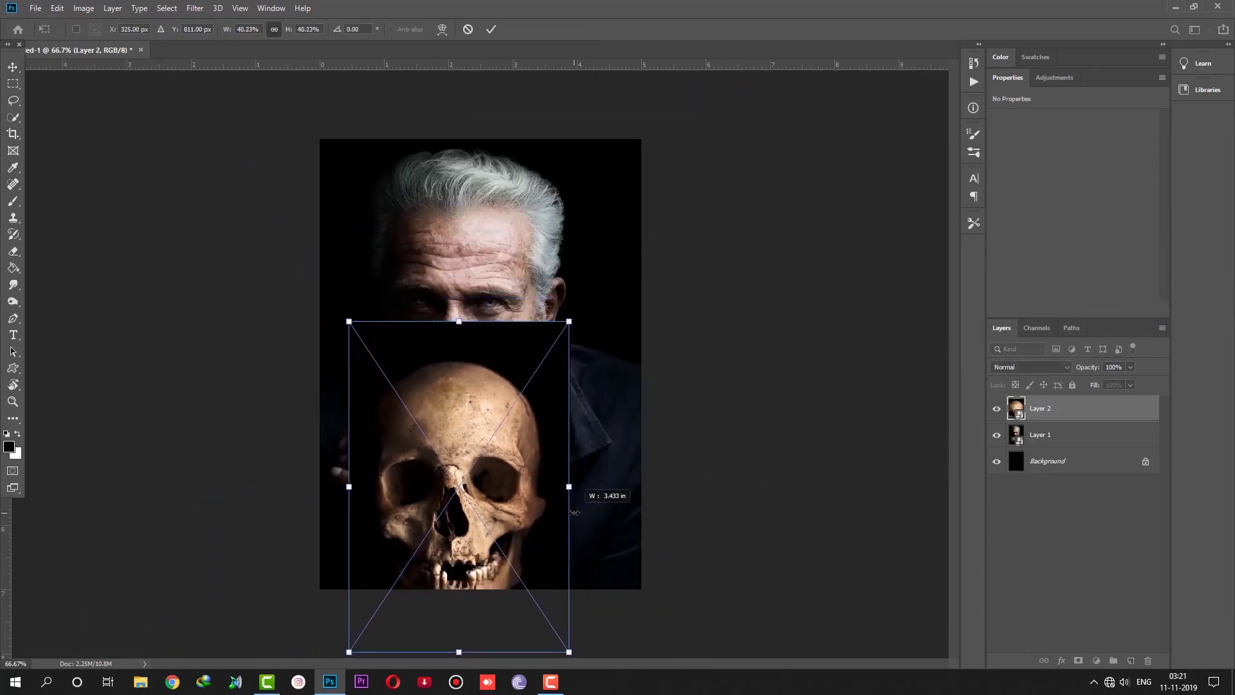
pyautogui.moveTo(481, 528)
pyautogui.mouseDown()
pyautogui.moveTo(630, 339)
pyautogui.moveTo(623, 352)
pyautogui.mouseUp()
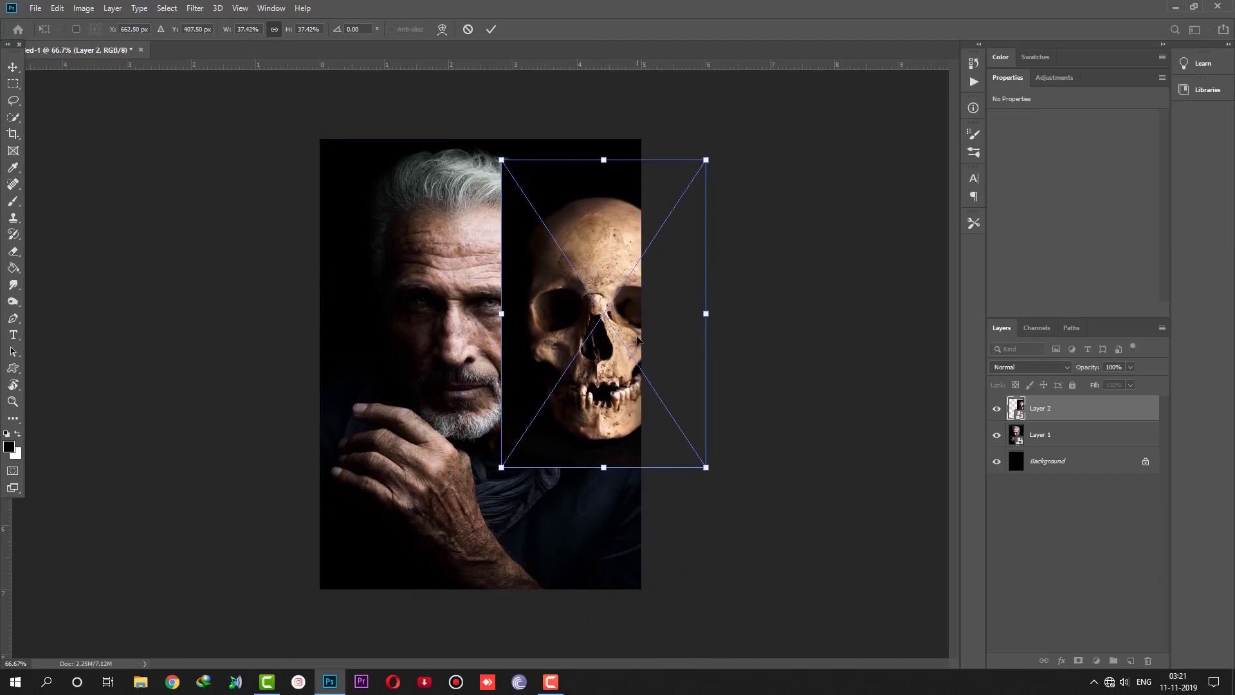
pyautogui.moveTo(707, 313); pyautogui.dragTo(654, 330)
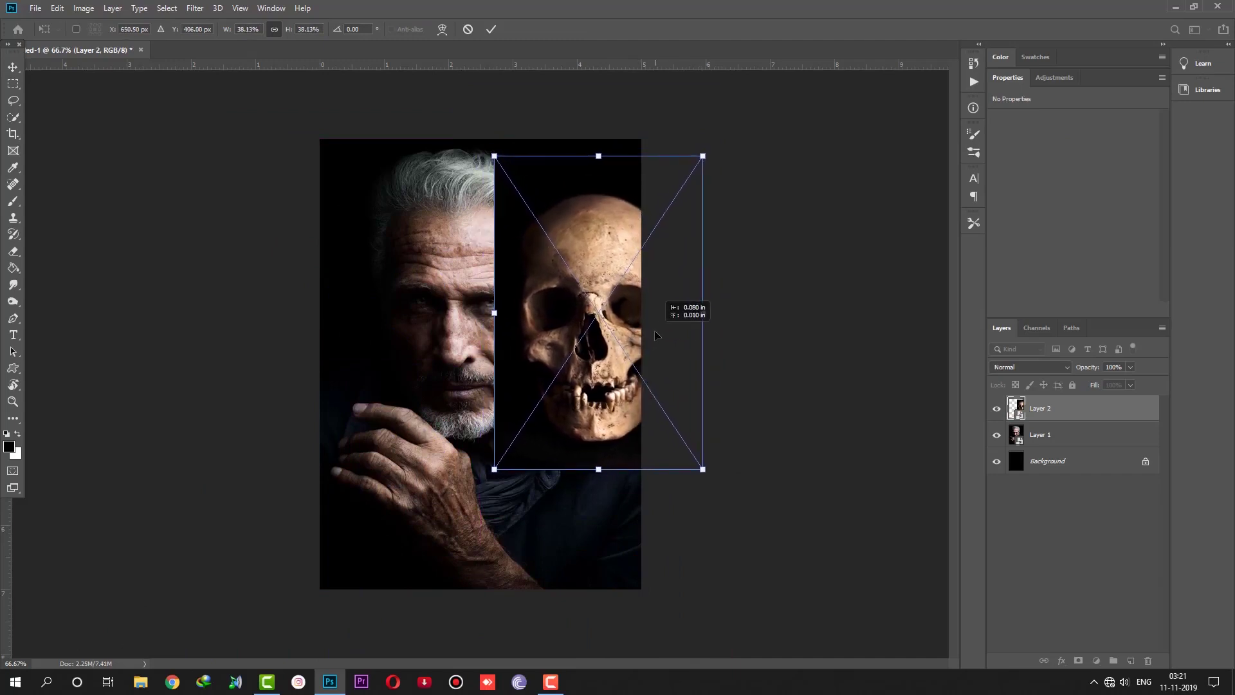
pyautogui.press('Return')
pyautogui.moveTo(581, 342)
pyautogui.mouseDown()
pyautogui.moveTo(503, 343)
pyautogui.moveTo(636, 333)
pyautogui.mouseUp()
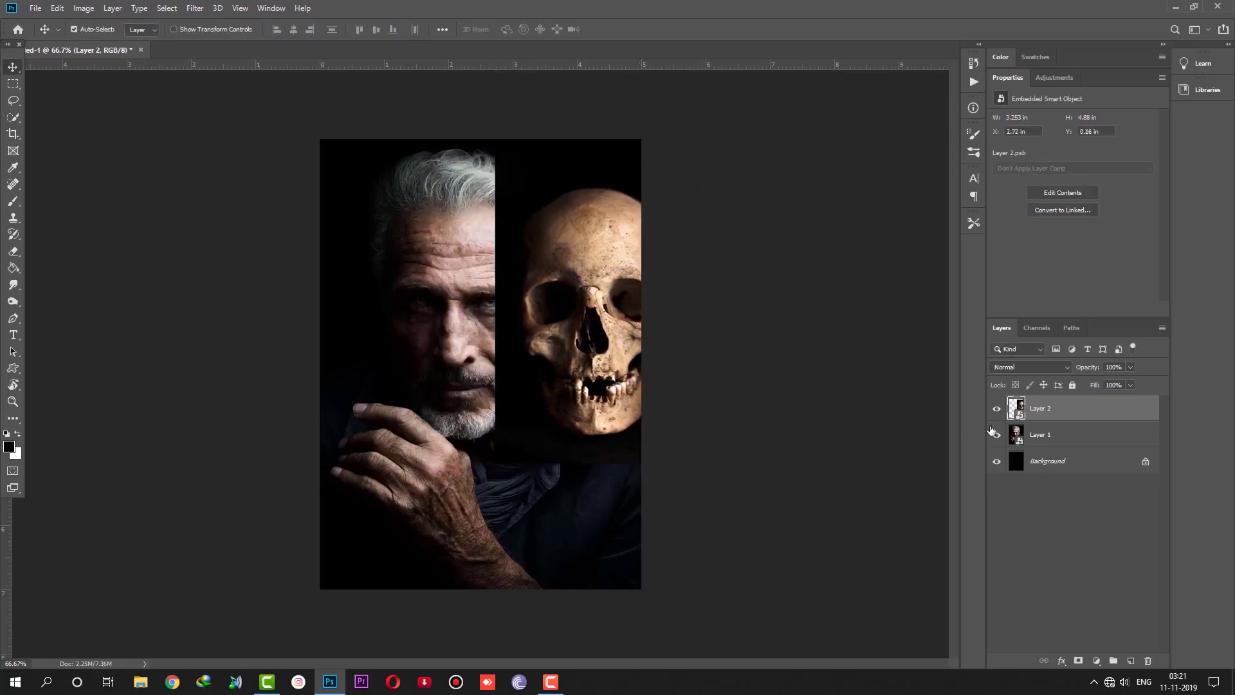
# - Add a Hue/Saturation adjustment, reduce Yellows saturation and lower Master saturation to -18
pyautogui.click(1096, 660)
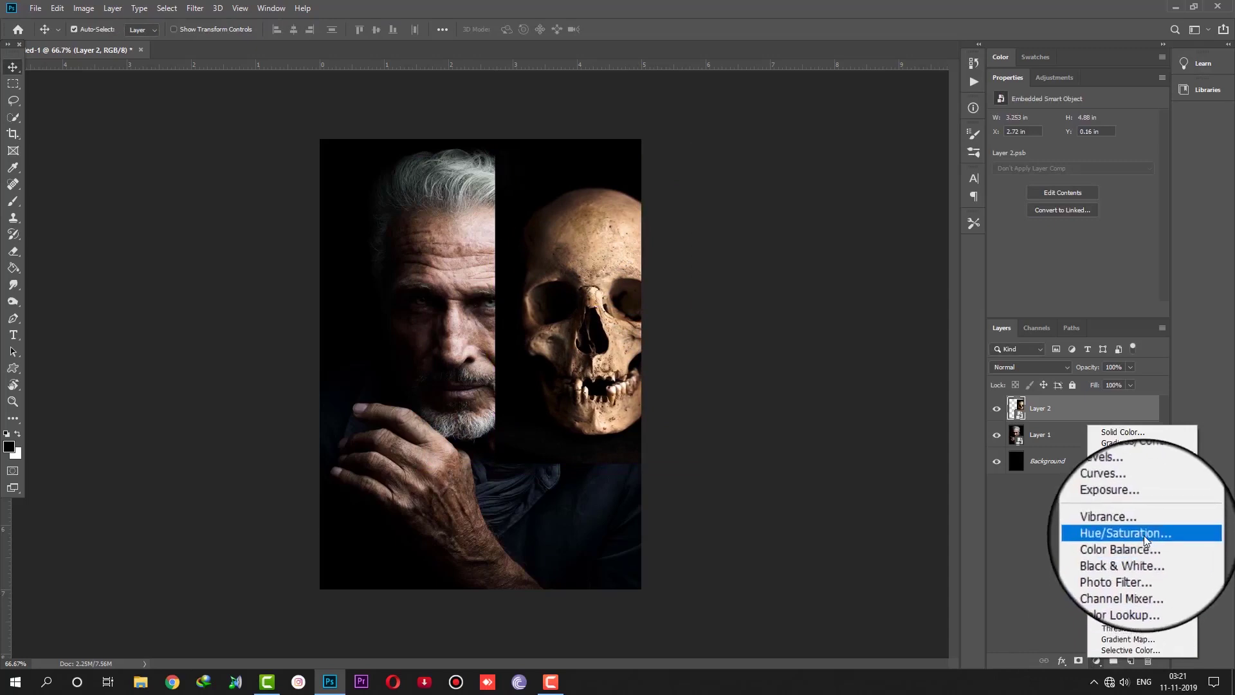
pyautogui.click(1137, 535)
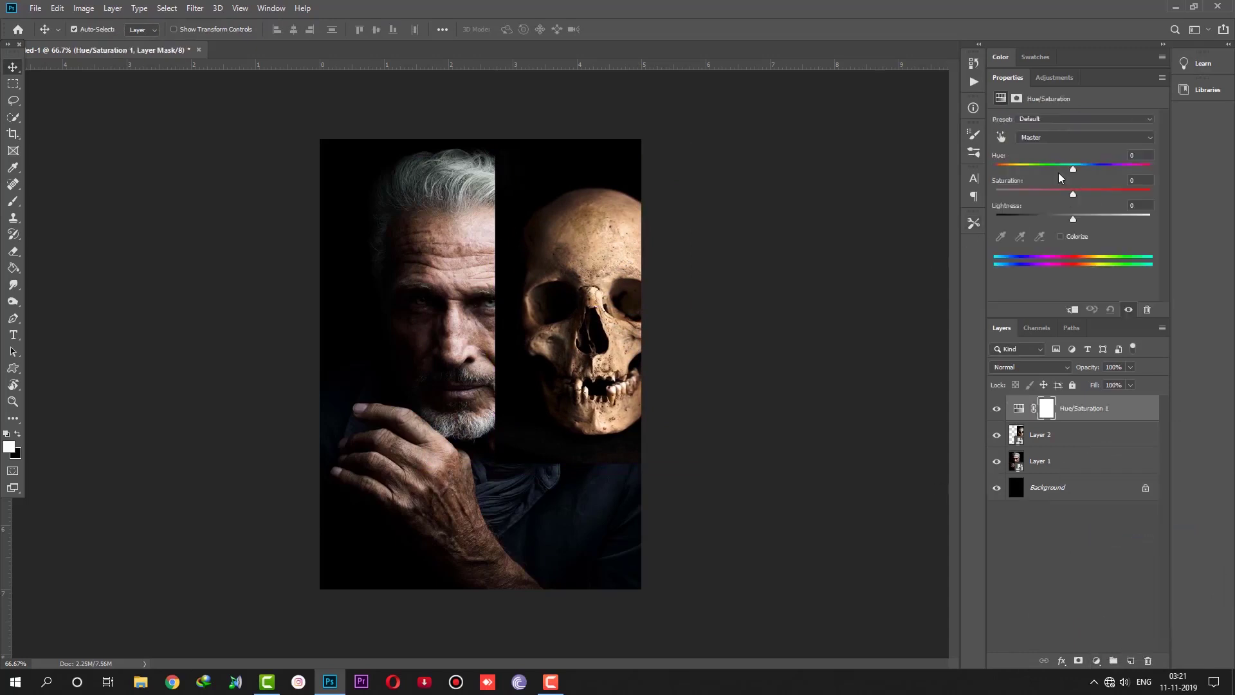
pyautogui.click(1045, 139)
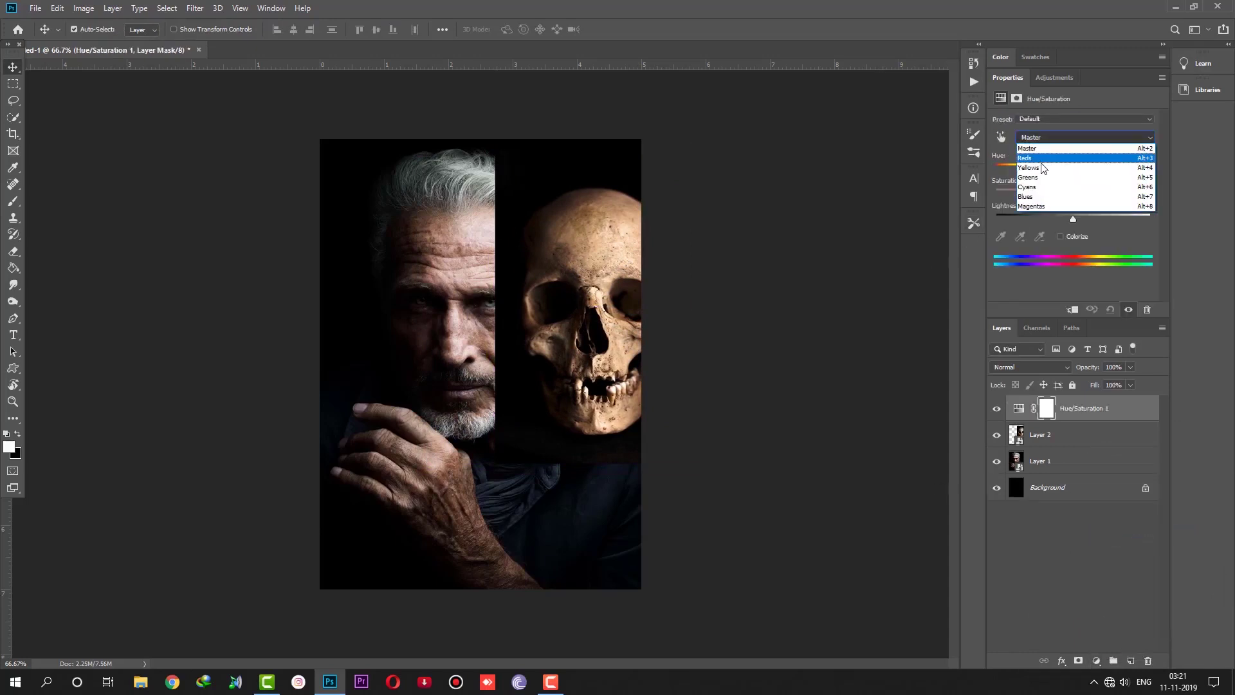
pyautogui.click(1040, 164)
pyautogui.moveTo(1073, 196); pyautogui.dragTo(1069, 195)
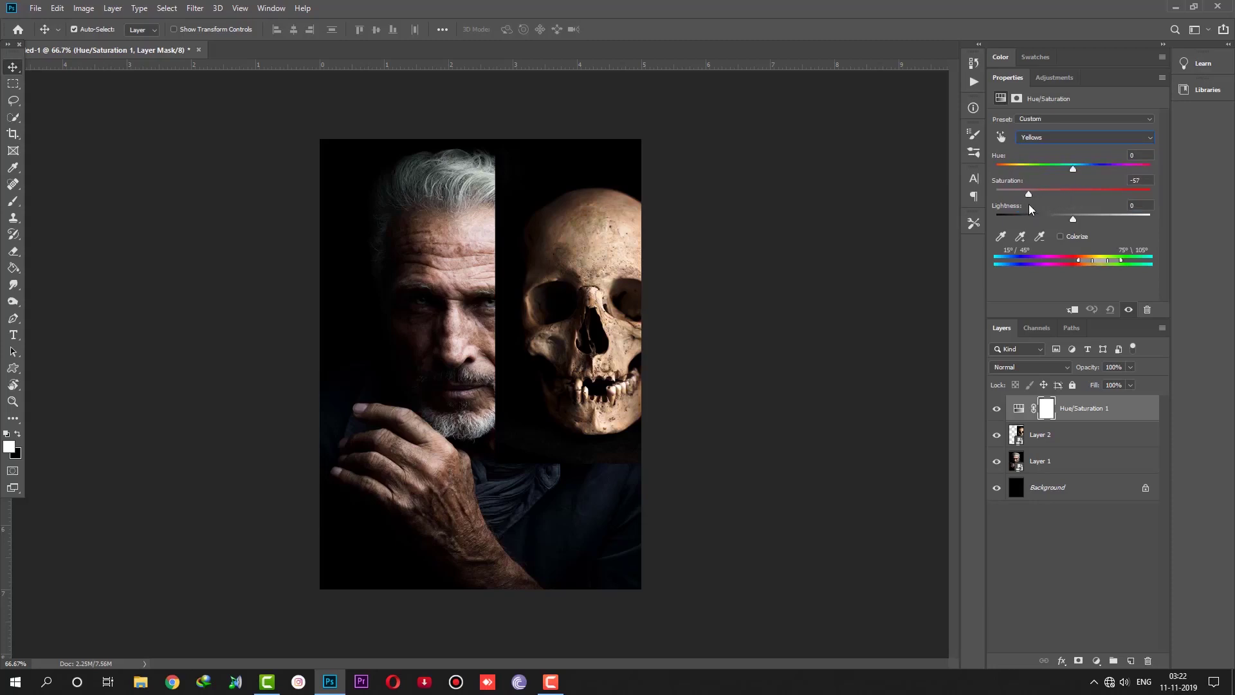
pyautogui.click(1044, 141)
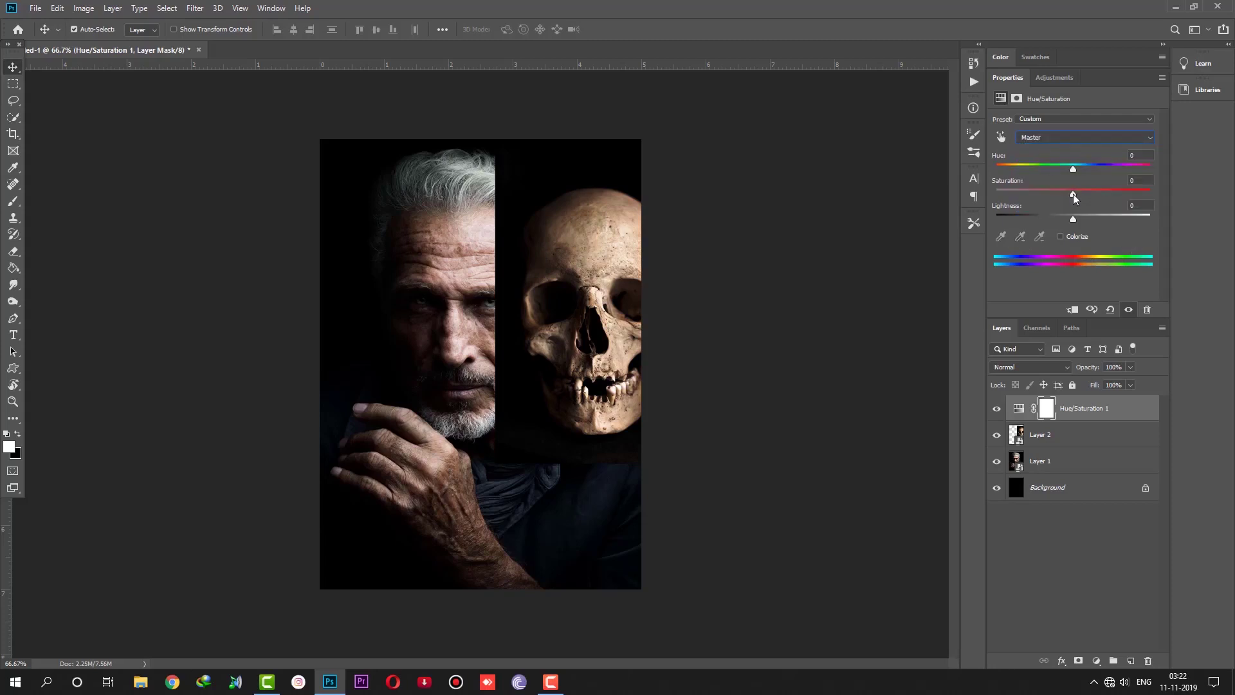
pyautogui.moveTo(1073, 196); pyautogui.dragTo(1059, 196)
# - Clip the adjustment to the skull and set Saturation -27, Hue -4, Lightness +3
pyautogui.click(1071, 310)
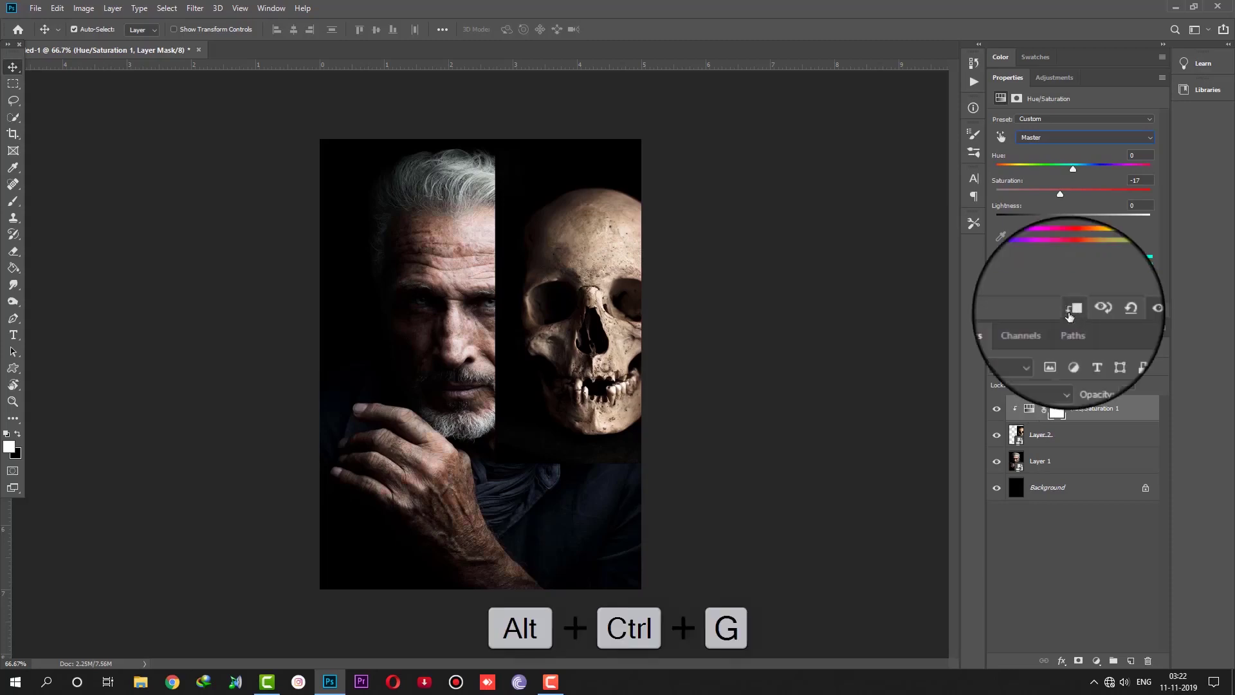
pyautogui.click(1055, 137)
pyautogui.click(1037, 168)
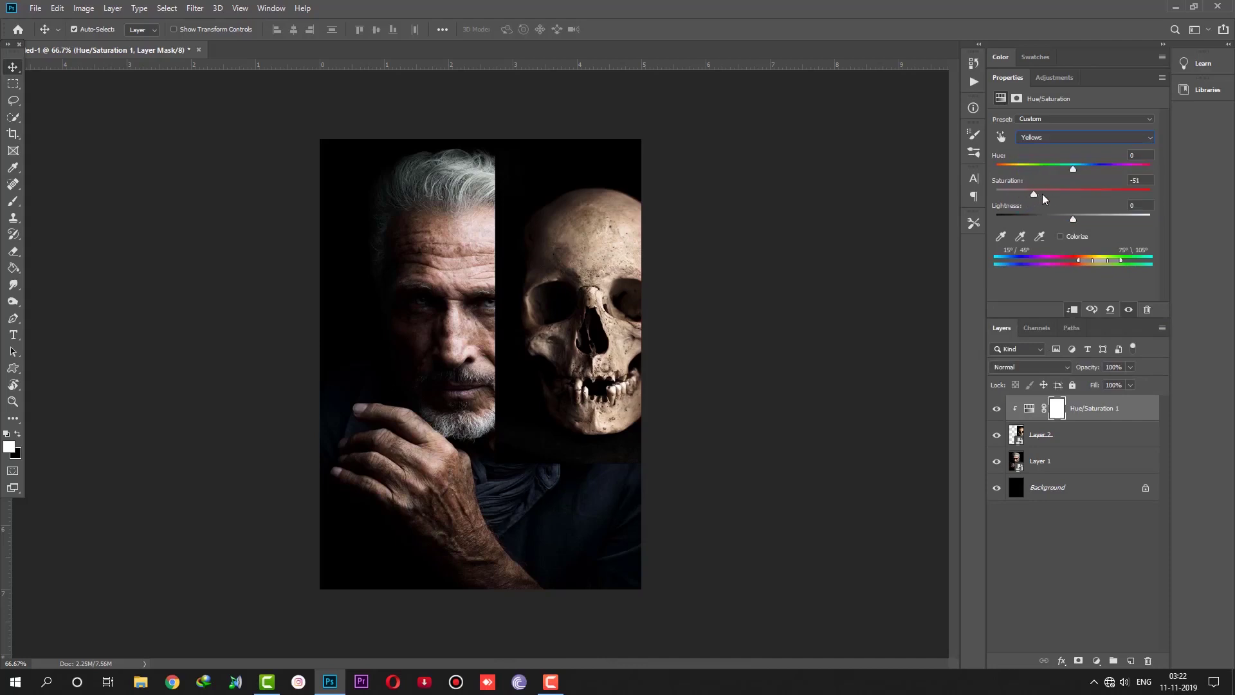
pyautogui.click(1049, 137)
pyautogui.moveTo(1065, 192)
pyautogui.mouseDown()
pyautogui.moveTo(1052, 193)
pyautogui.moveTo(1071, 166)
pyautogui.mouseUp()
pyautogui.moveTo(1072, 219); pyautogui.dragTo(1070, 217)
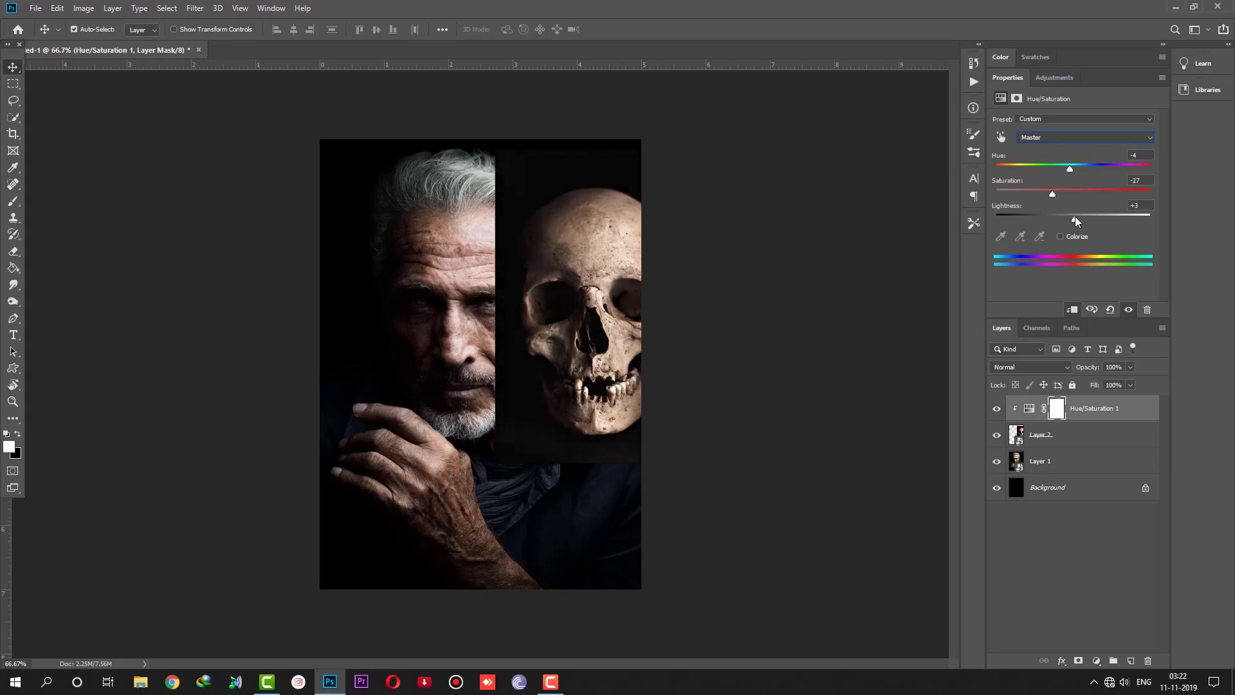
pyautogui.click(1097, 410)
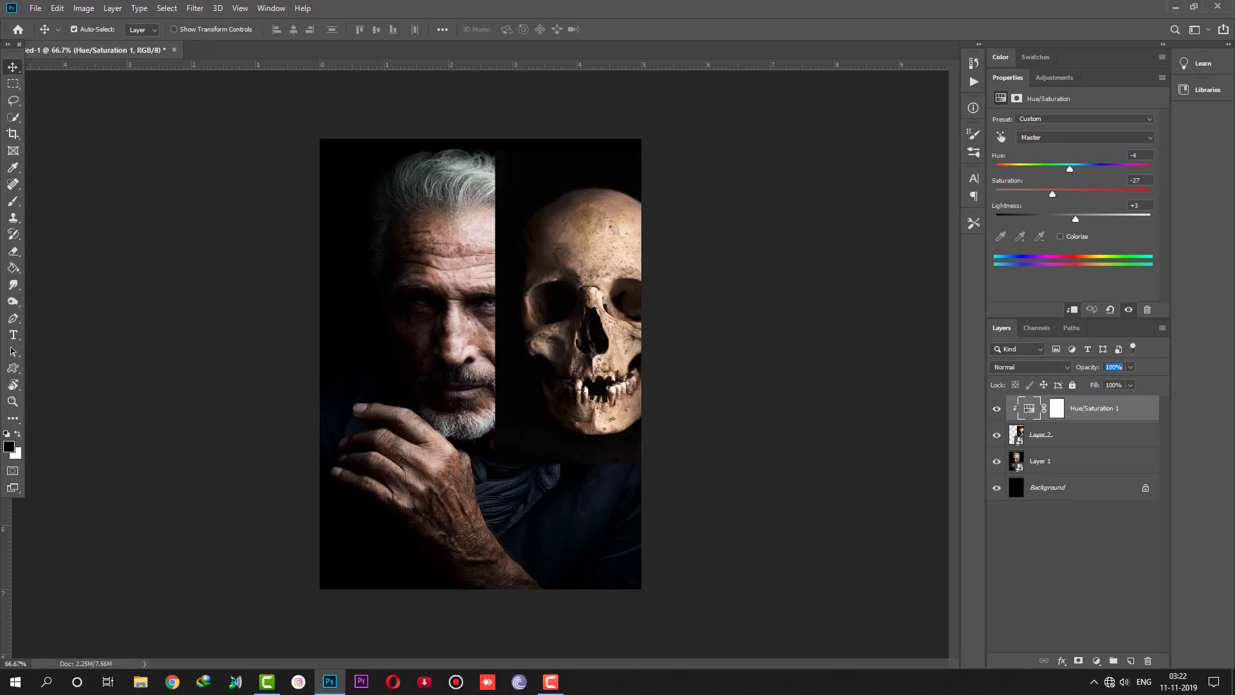
# - Lower the skull layer's opacity and drag the skull over the man's face
pyautogui.click(1080, 441)
pyautogui.moveTo(1081, 367); pyautogui.dragTo(1056, 369)
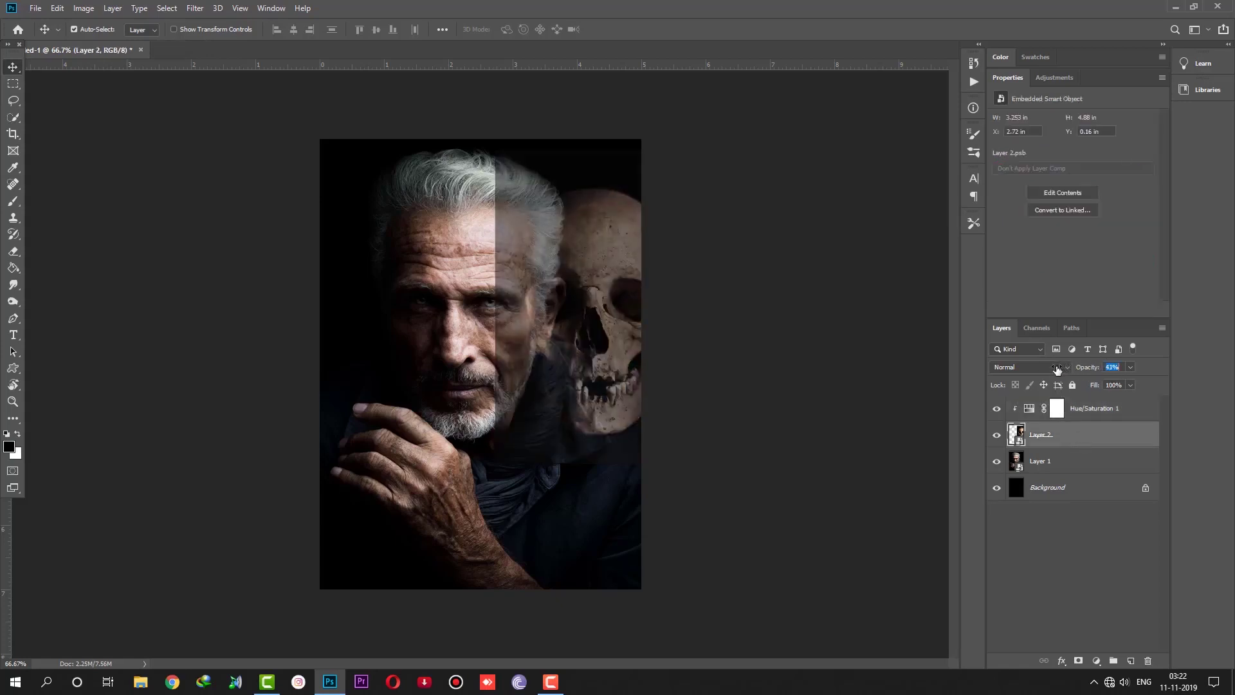
pyautogui.moveTo(596, 325); pyautogui.dragTo(461, 330)
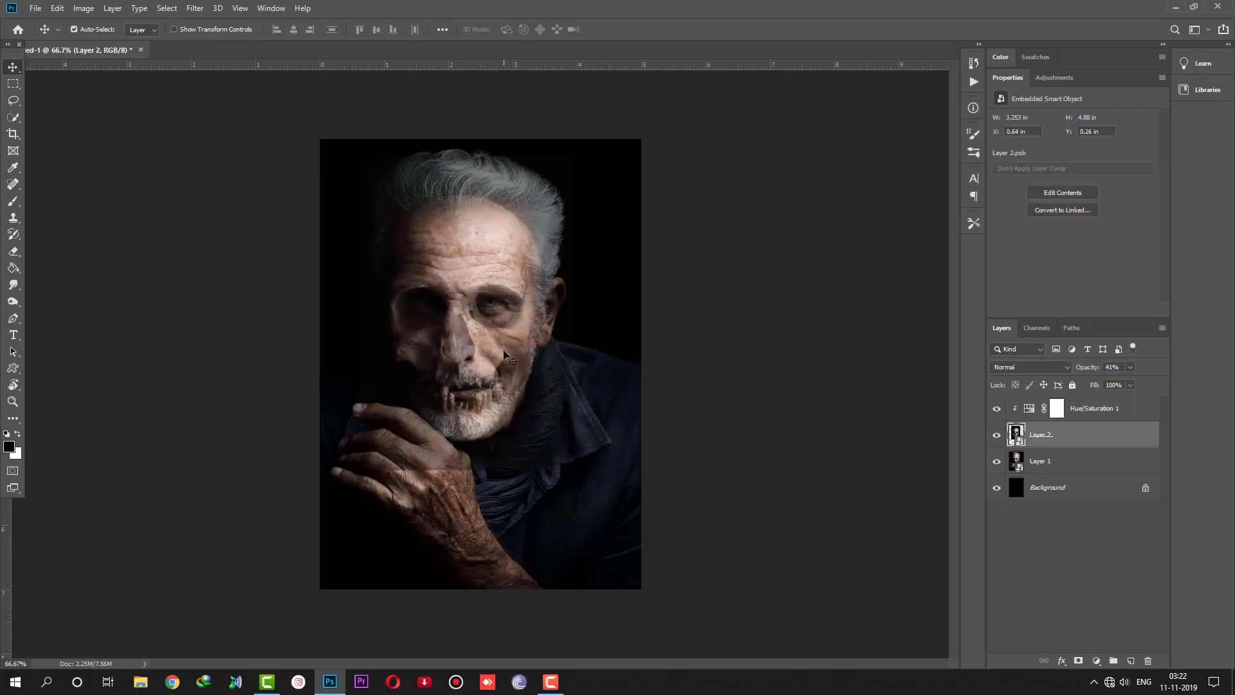
pyautogui.scroll(2, 505, 354)
pyautogui.scroll(5, 508, 356)
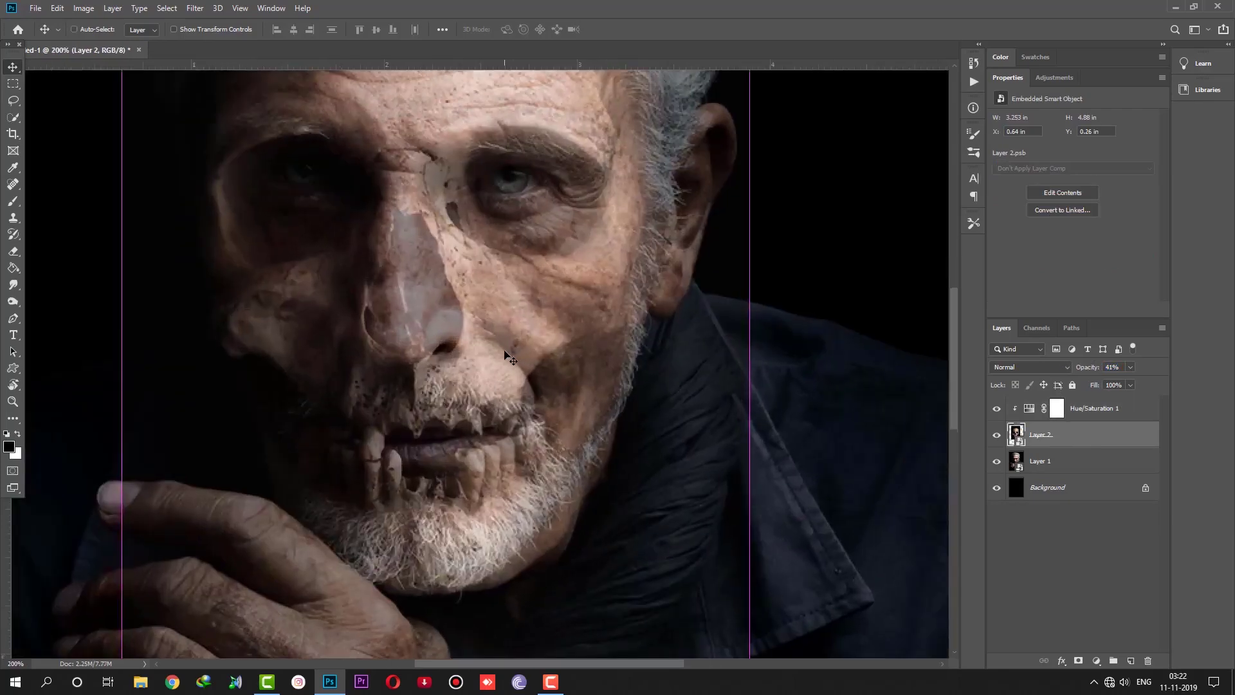
pyautogui.moveTo(476, 282)
pyautogui.mouseDown()
pyautogui.moveTo(500, 280)
pyautogui.moveTo(461, 284)
pyautogui.mouseUp()
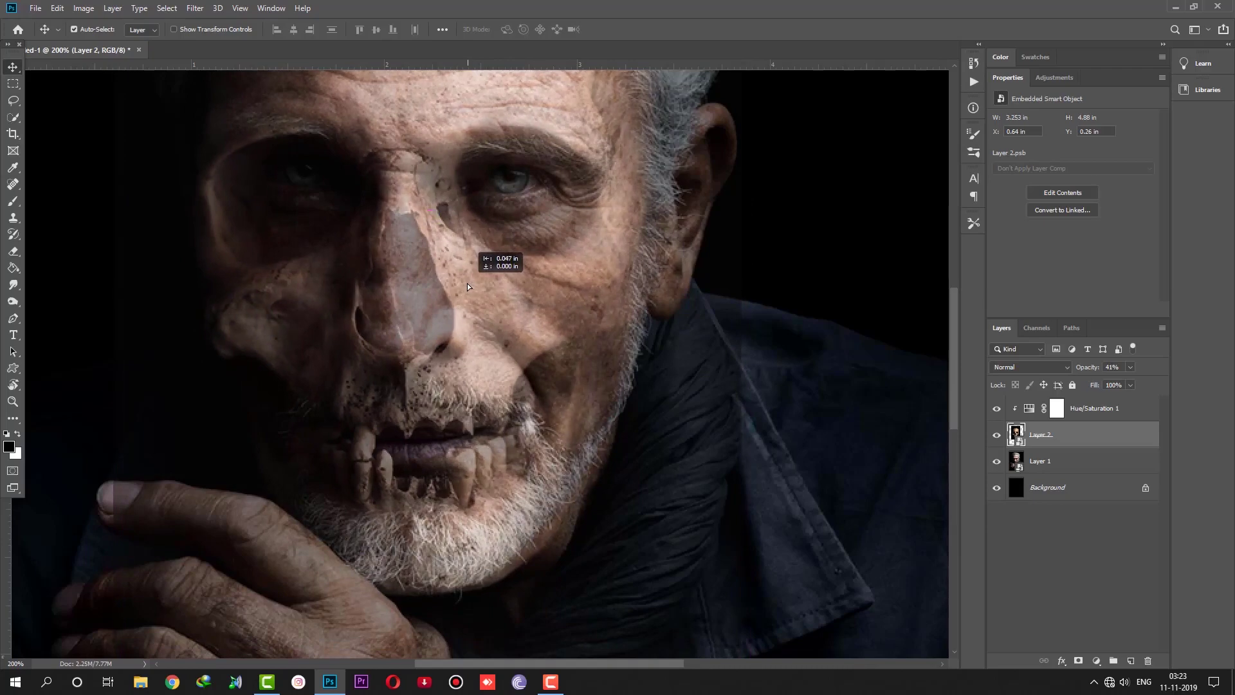
# - Nudge the skull into exact alignment and restore its opacity to 100%
pyautogui.press('Right')
pyautogui.press('Right')
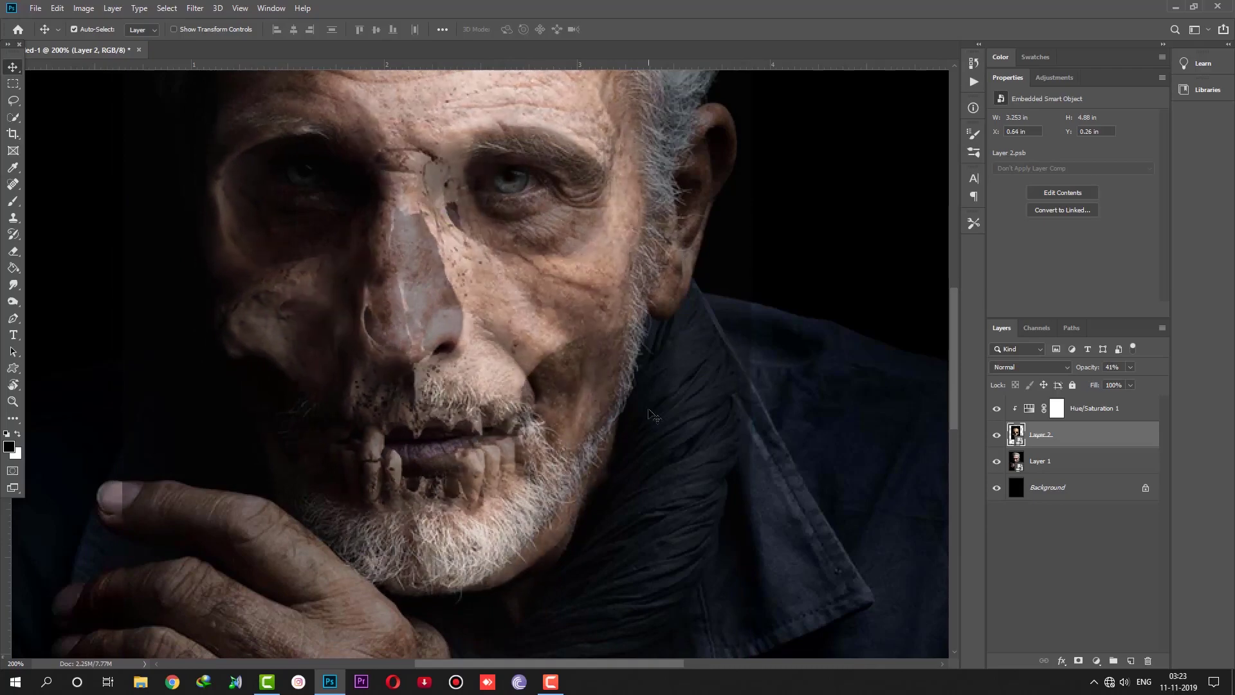
pyautogui.press('Right')
pyautogui.moveTo(553, 359); pyautogui.dragTo(548, 358)
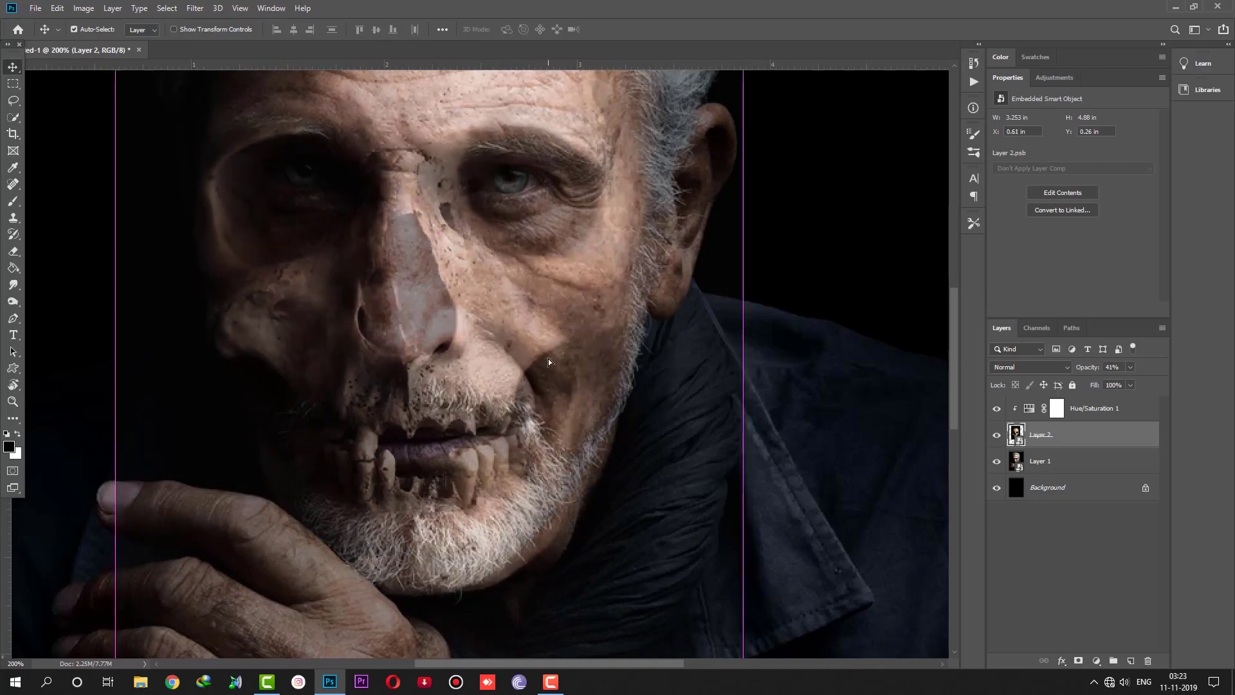
pyautogui.press('Right')
pyautogui.press('Right')
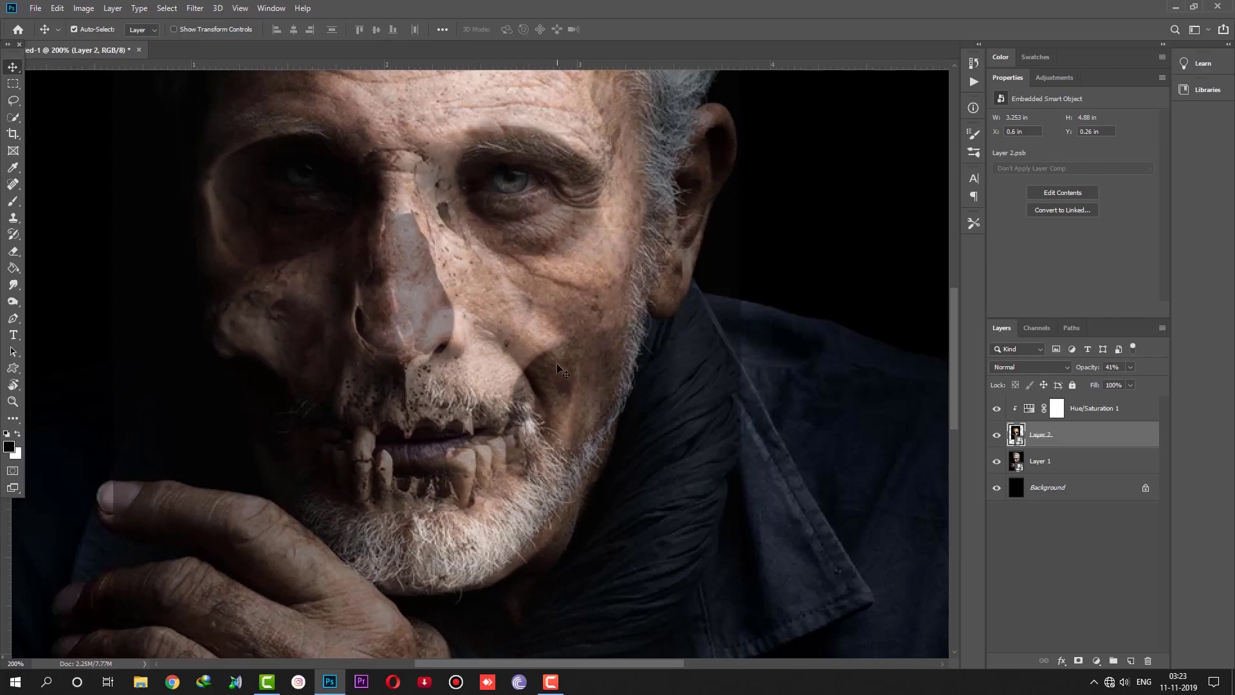
pyautogui.moveTo(1089, 372); pyautogui.dragTo(1230, 372)
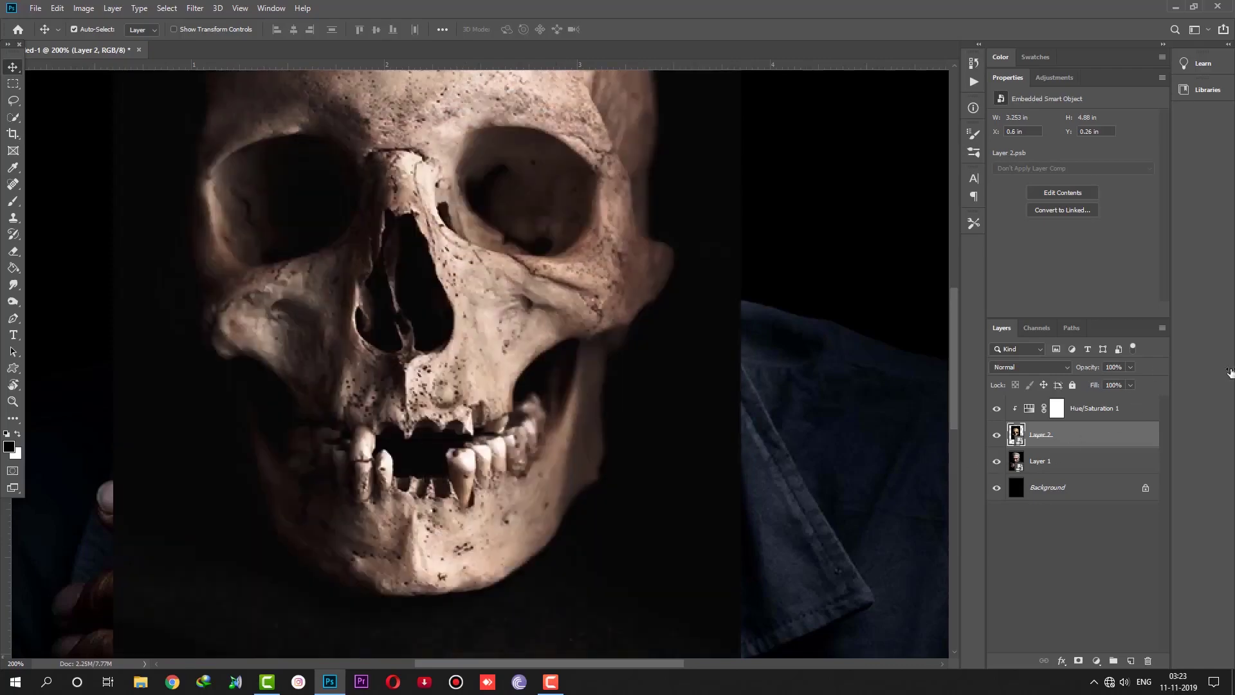
pyautogui.hotkey('ctrl', '-')
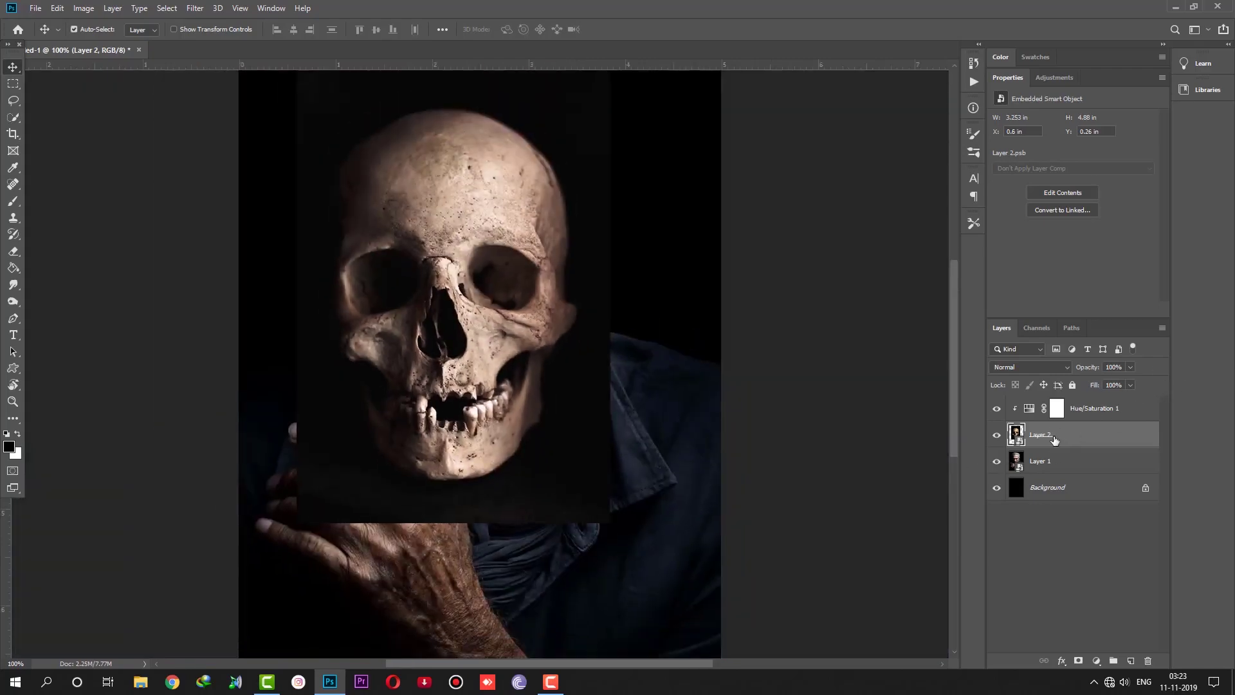
# - Add an inverted mask hiding the skull and pick a soft round 62 px brush
pyautogui.click(1079, 661)
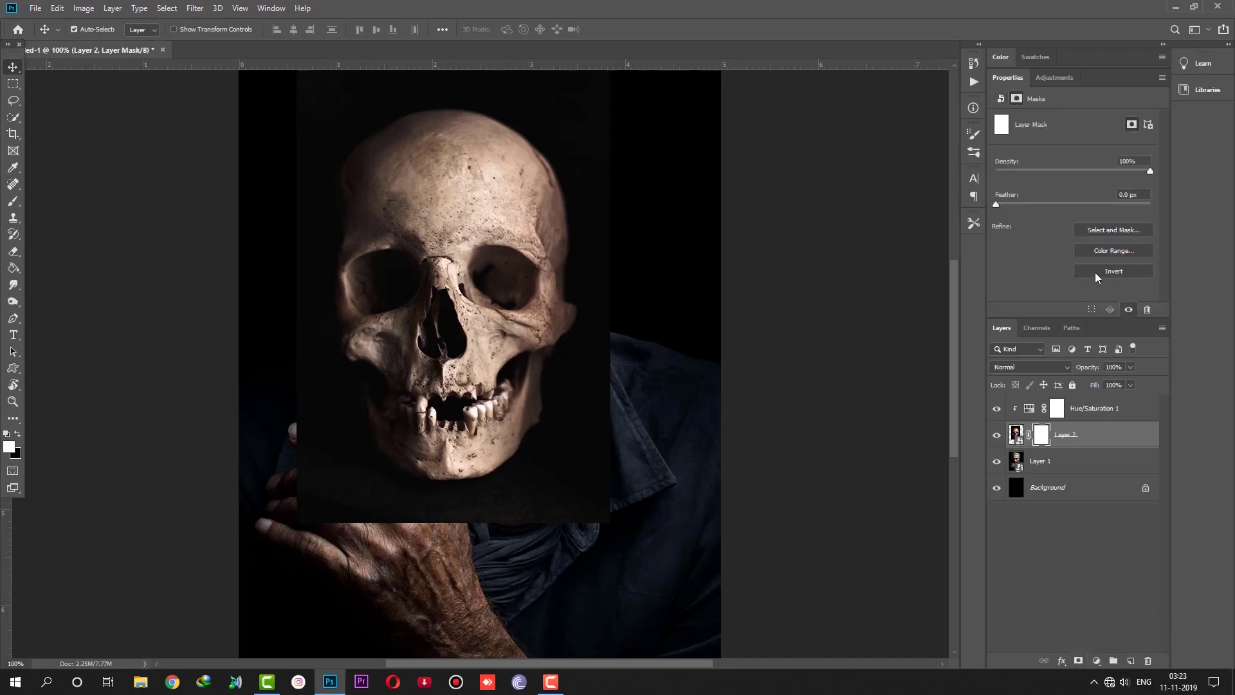
pyautogui.click(1094, 272)
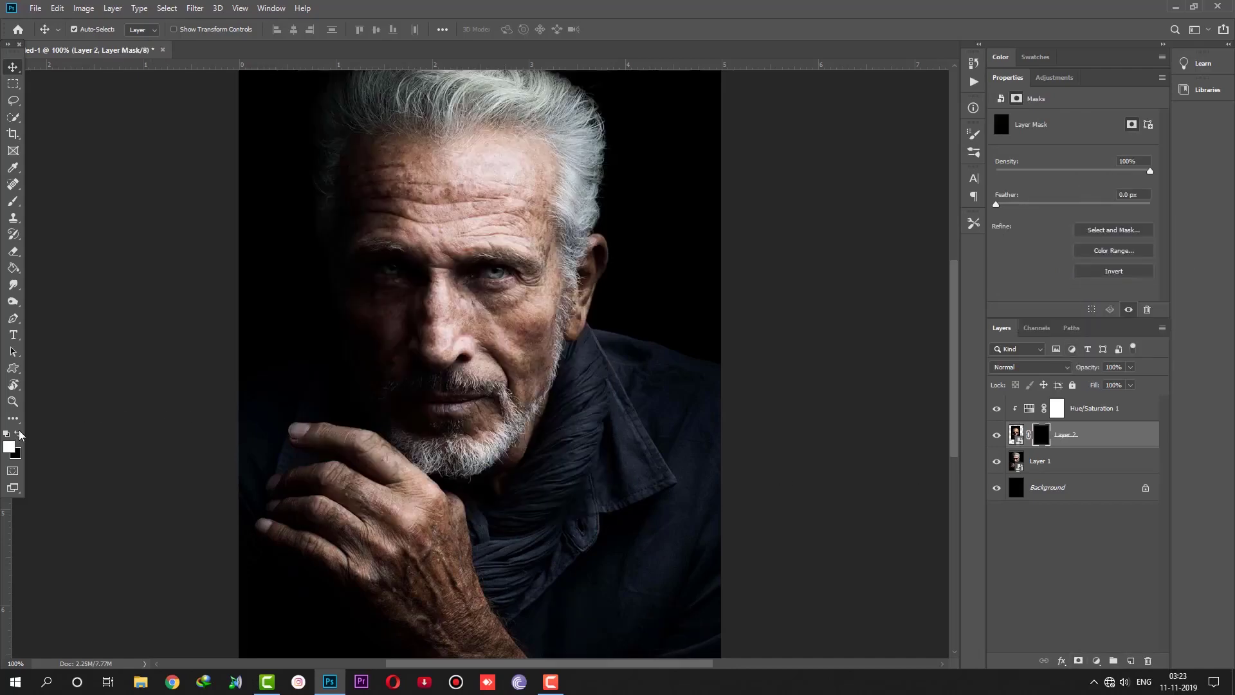
pyautogui.press('b')
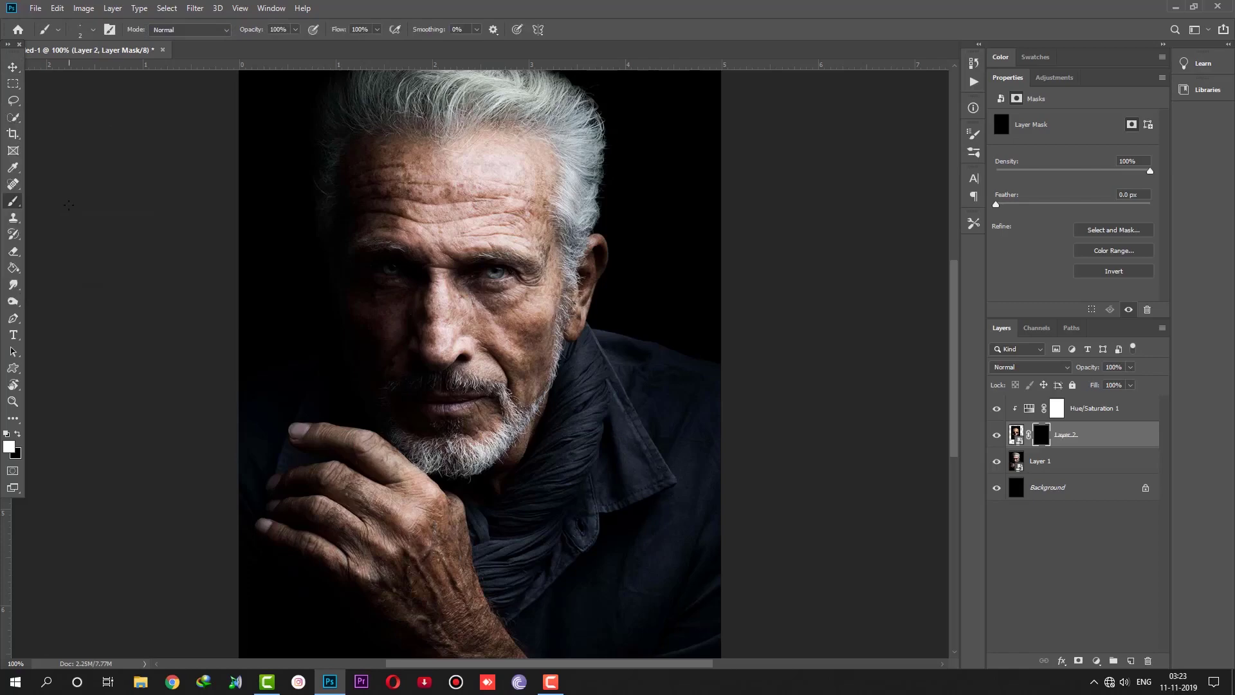
pyautogui.rightClick(333, 264)
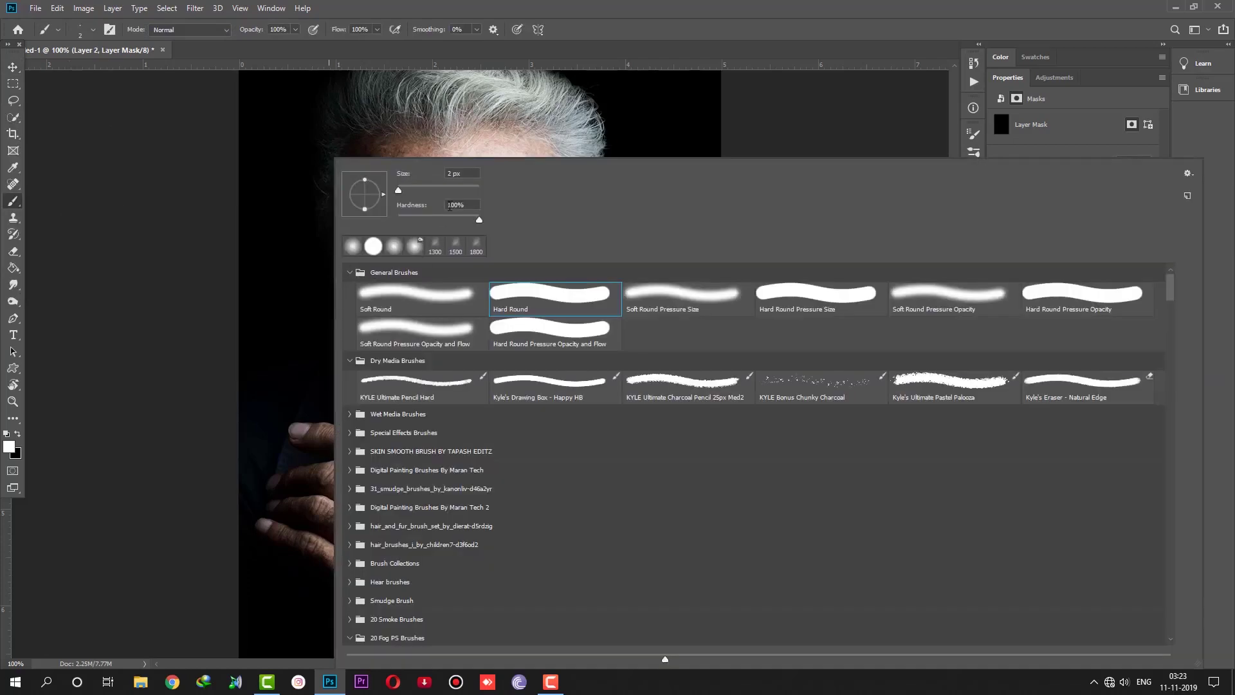
pyautogui.moveTo(418, 187); pyautogui.dragTo(423, 188)
pyautogui.click(445, 296)
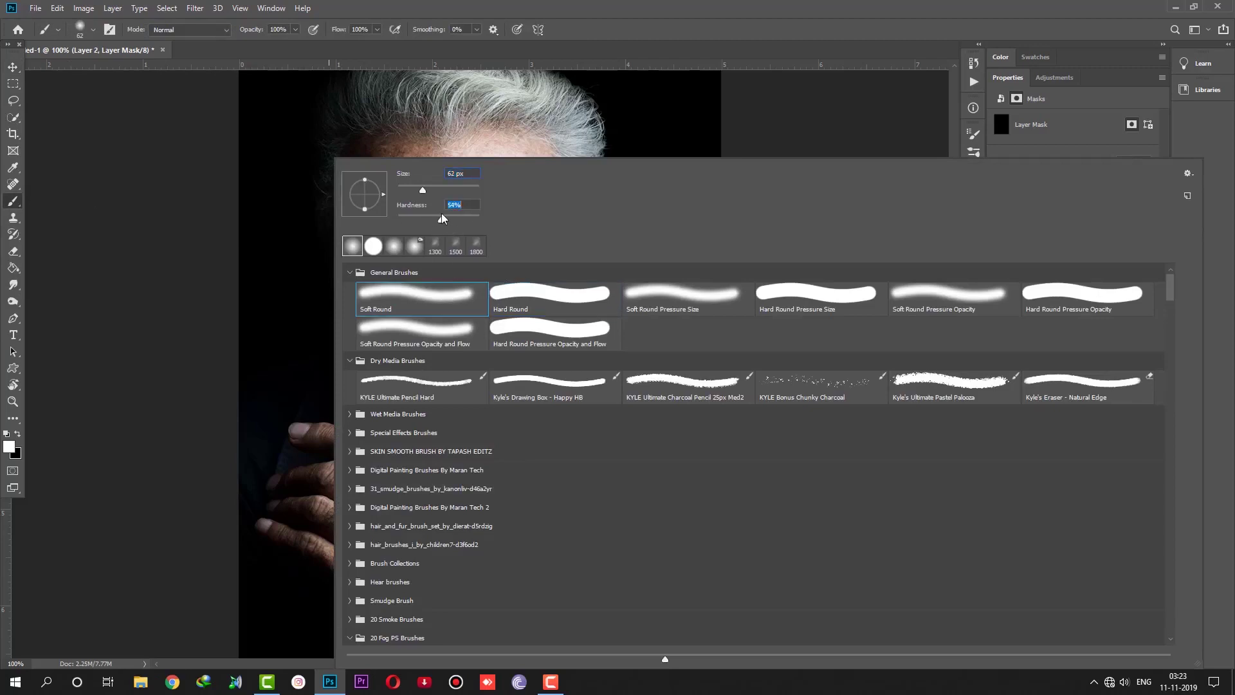
pyautogui.press('Return')
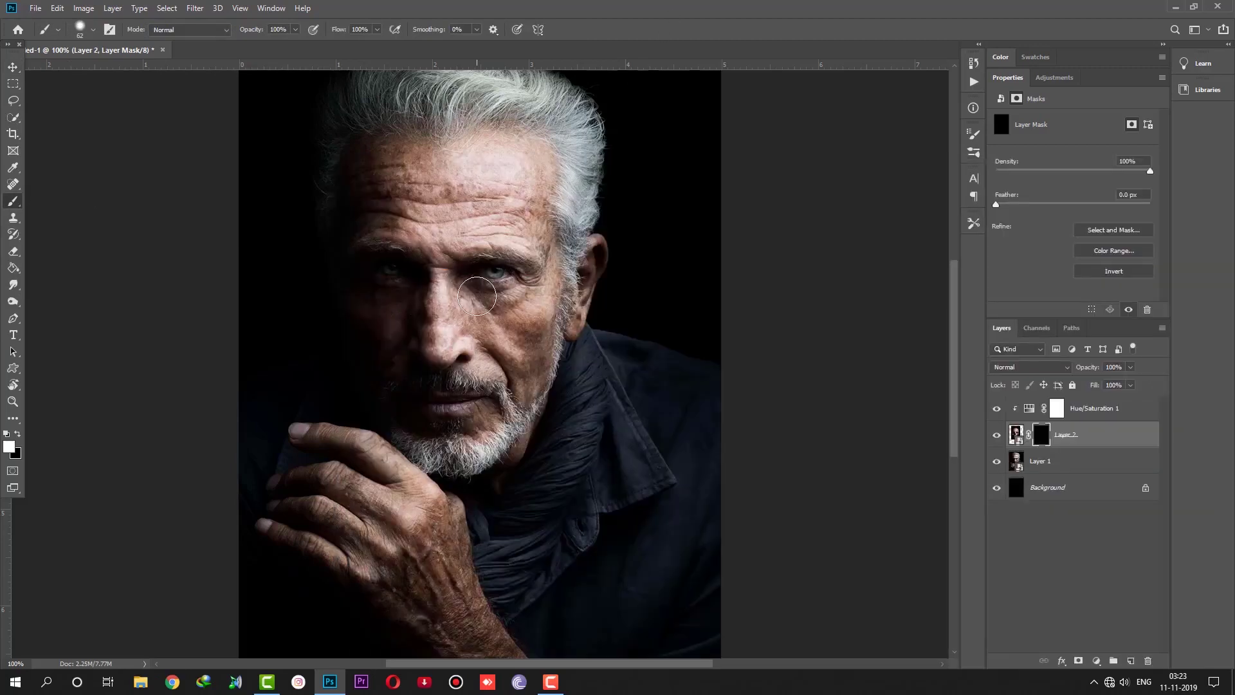
# - Paint on the mask to reveal skull under the eye and down the cheek
pyautogui.press(']')
pyautogui.moveTo(536, 267); pyautogui.dragTo(541, 276)
pyautogui.press('[')
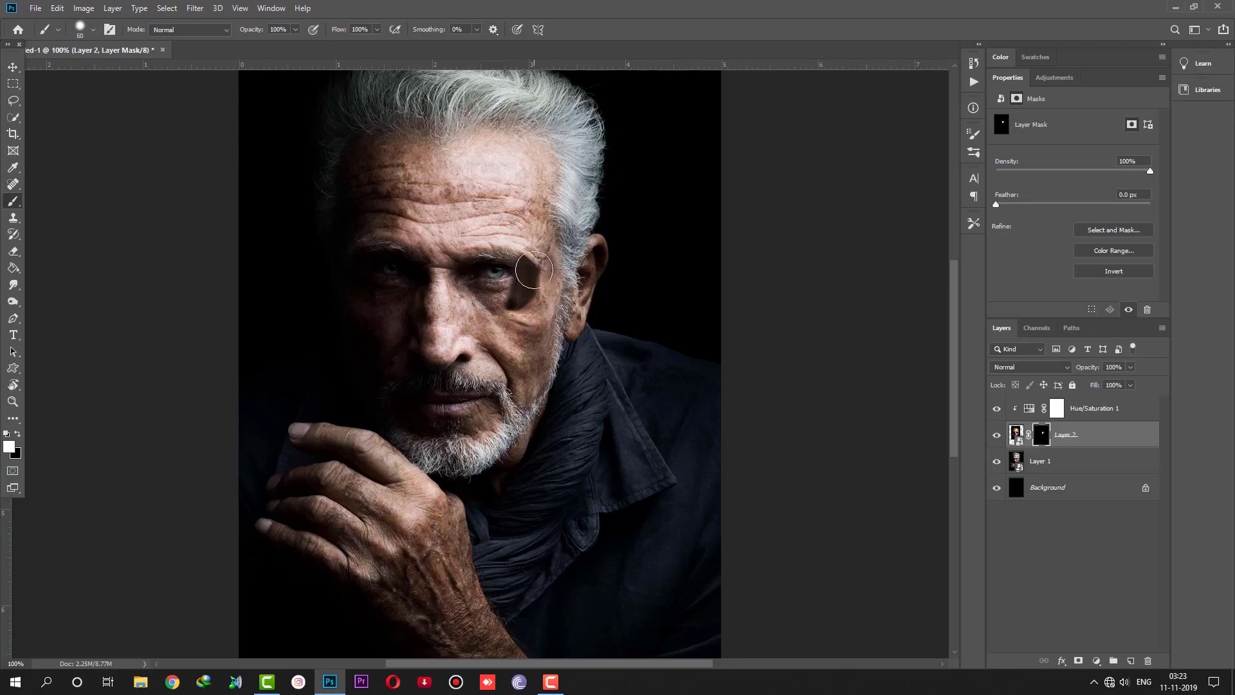
pyautogui.press(']')
pyautogui.press('[')
pyautogui.press('[')
pyautogui.moveTo(530, 285)
pyautogui.mouseDown()
pyautogui.moveTo(512, 395)
pyautogui.moveTo(460, 405)
pyautogui.moveTo(496, 402)
pyautogui.moveTo(473, 395)
pyautogui.moveTo(508, 376)
pyautogui.moveTo(522, 399)
pyautogui.moveTo(489, 373)
pyautogui.mouseUp()
pyautogui.press(']')
pyautogui.hotkey('ctrl', '2')
pyautogui.press('x')
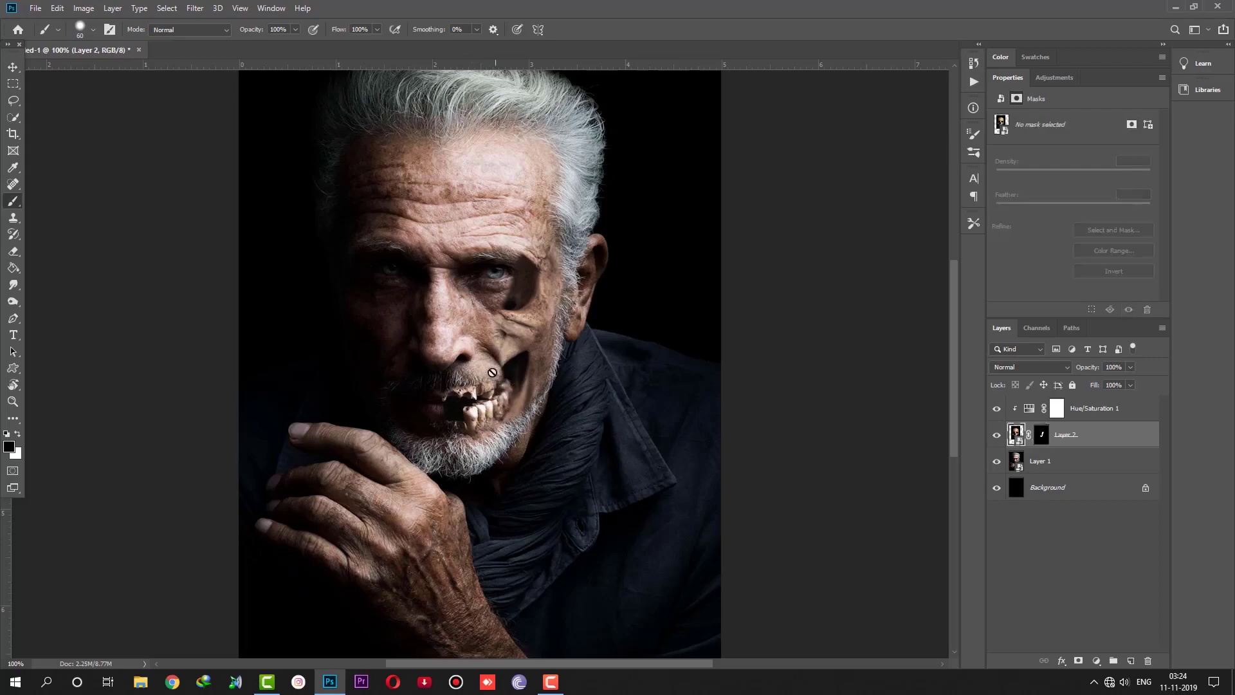
# - Reveal more skull on the cheek, the cheekbone by the ear, and the nasal cavity
pyautogui.click(1042, 436)
pyautogui.press('x')
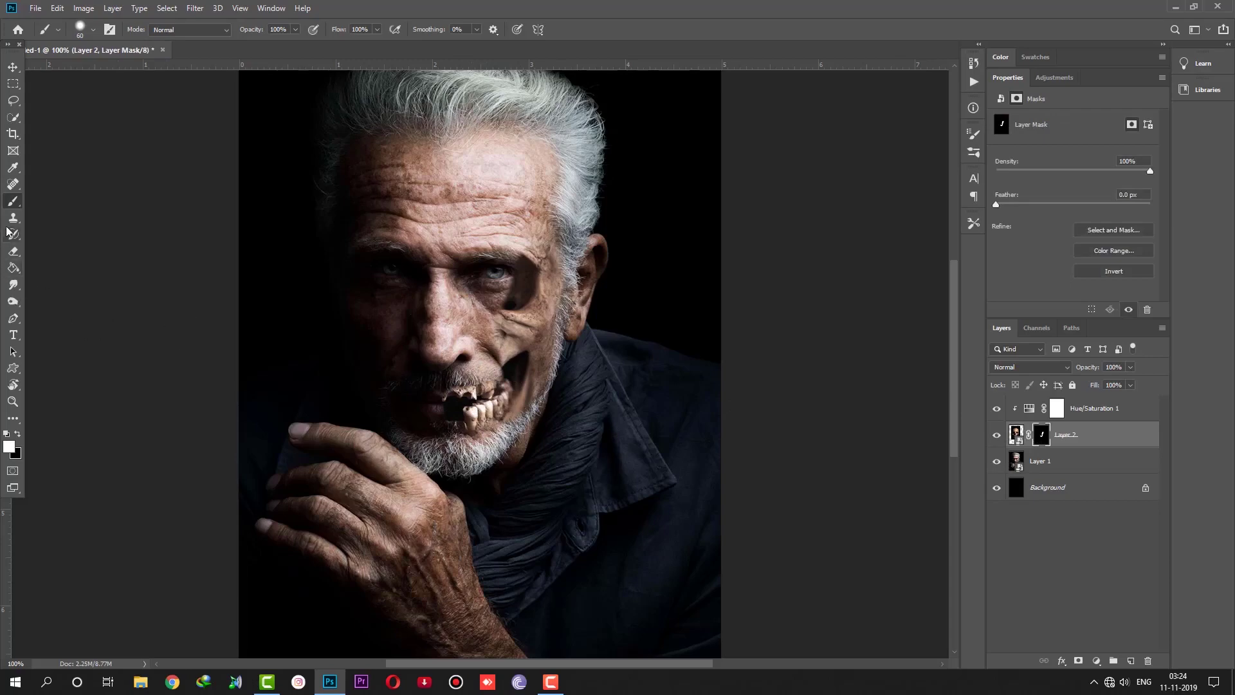
pyautogui.moveTo(502, 373)
pyautogui.mouseDown()
pyautogui.moveTo(485, 325)
pyautogui.moveTo(514, 313)
pyautogui.mouseUp()
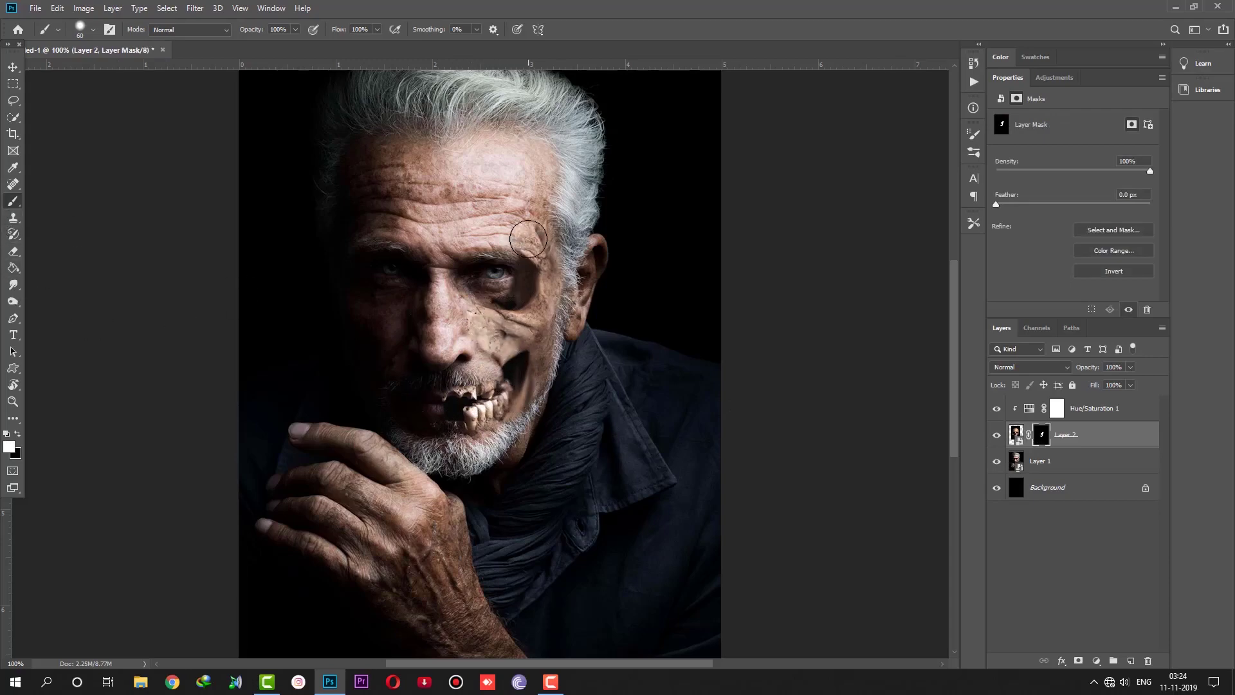
pyautogui.moveTo(527, 238); pyautogui.dragTo(546, 283)
pyautogui.moveTo(527, 388); pyautogui.dragTo(508, 386)
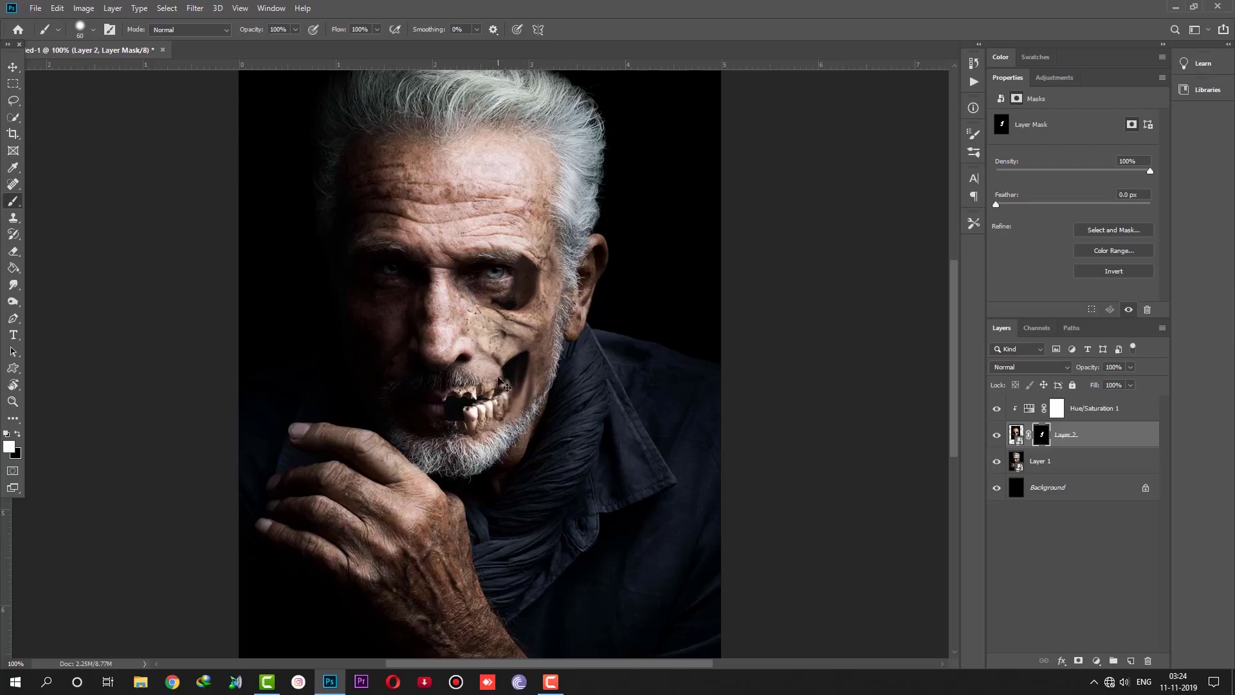
pyautogui.moveTo(454, 316)
pyautogui.mouseDown()
pyautogui.moveTo(447, 351)
pyautogui.moveTo(499, 384)
pyautogui.mouseUp()
# - Paint around the eye socket, undo the brow stroke, then shrink the brush and lower its flow
pyautogui.moveTo(459, 295); pyautogui.dragTo(451, 278)
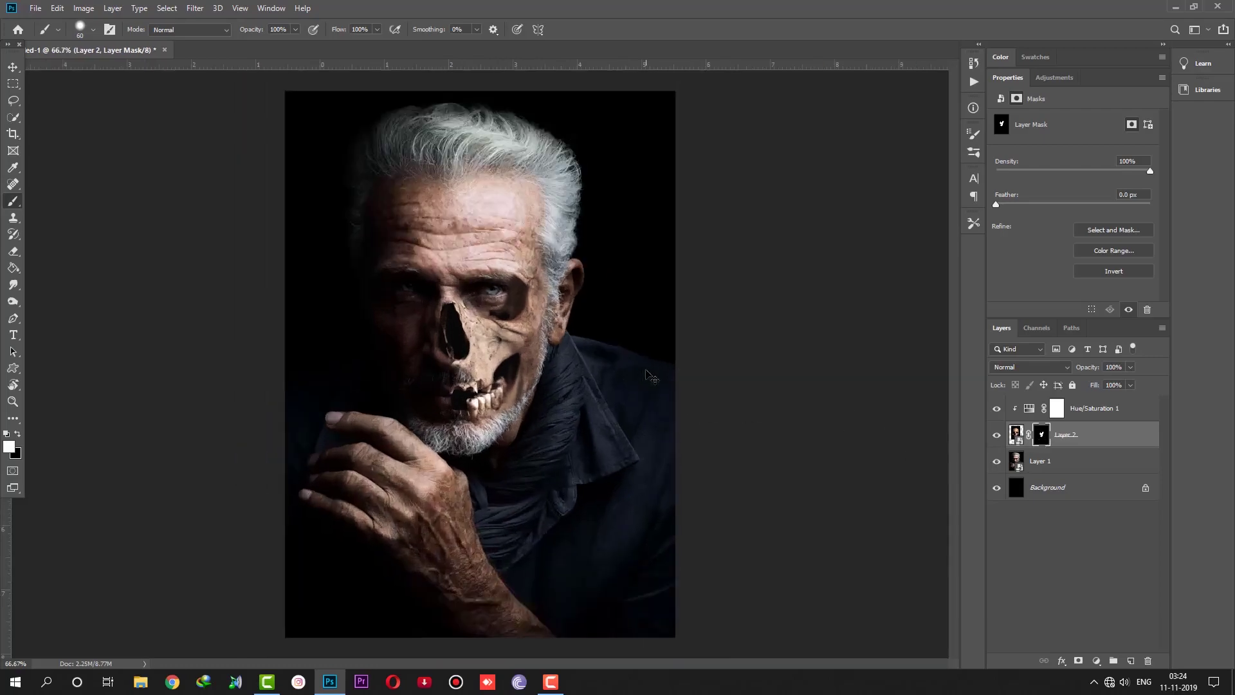
pyautogui.moveTo(534, 229); pyautogui.dragTo(503, 249)
pyautogui.hotkey('ctrl', 'z')
pyautogui.press('[')
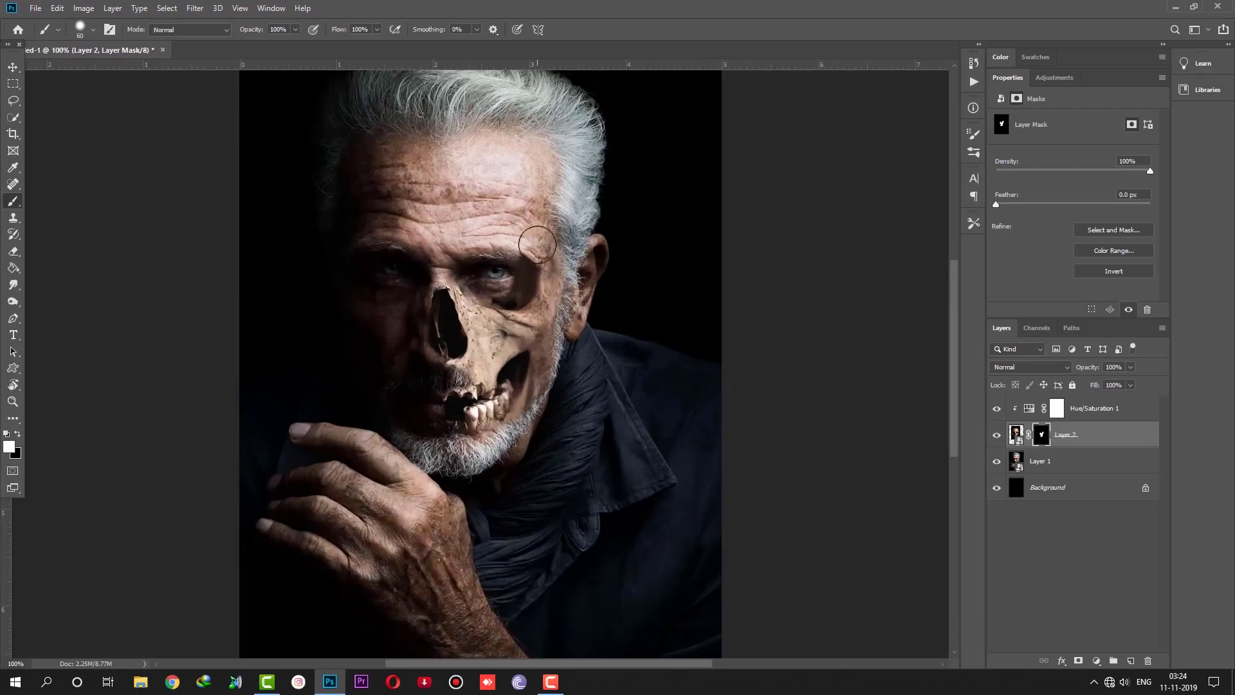
pyautogui.moveTo(339, 30); pyautogui.dragTo(219, 34)
# - Choose the KYLE Ultimate Pencil Hard brush from the Dry Media Brushes
pyautogui.rightClick(458, 251)
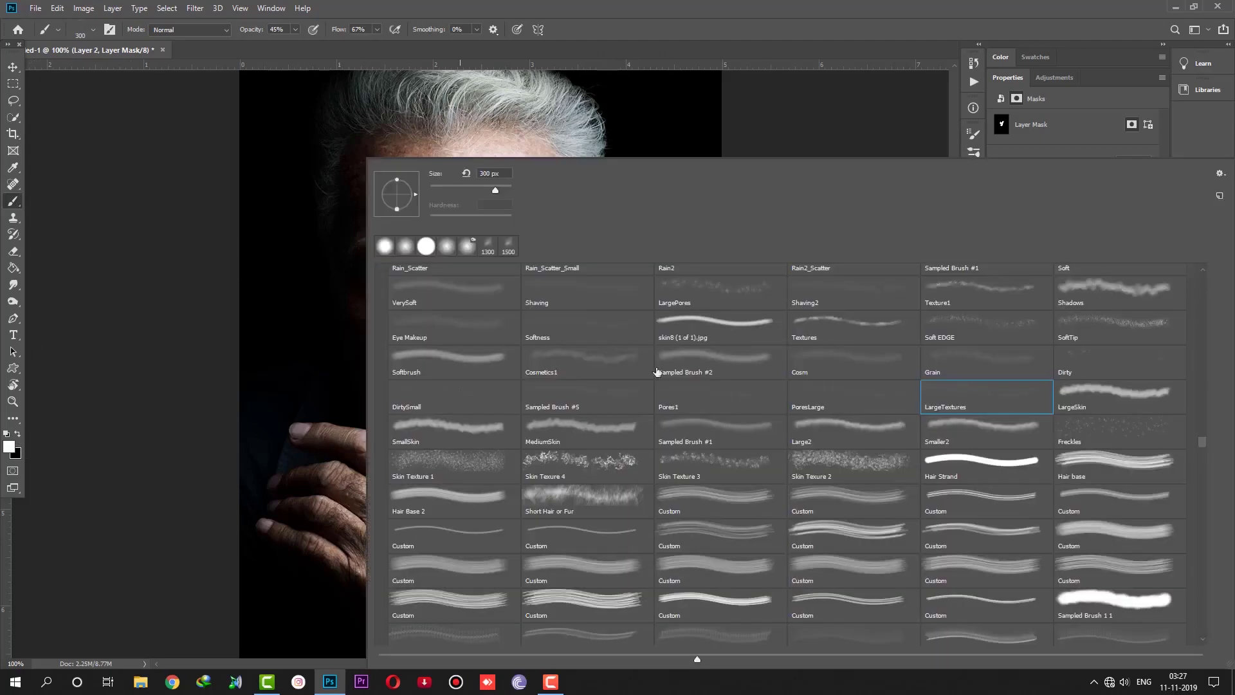
pyautogui.doubleClick(1093, 395)
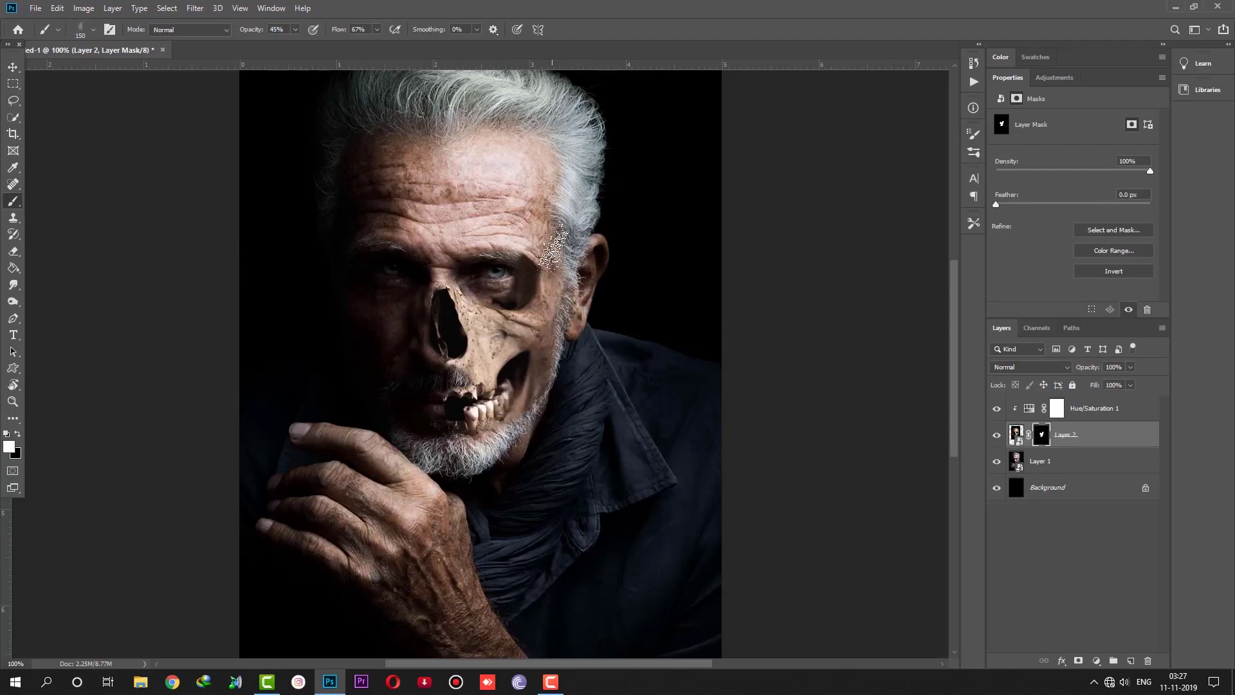
pyautogui.rightClick(625, 358)
pyautogui.click(382, 291)
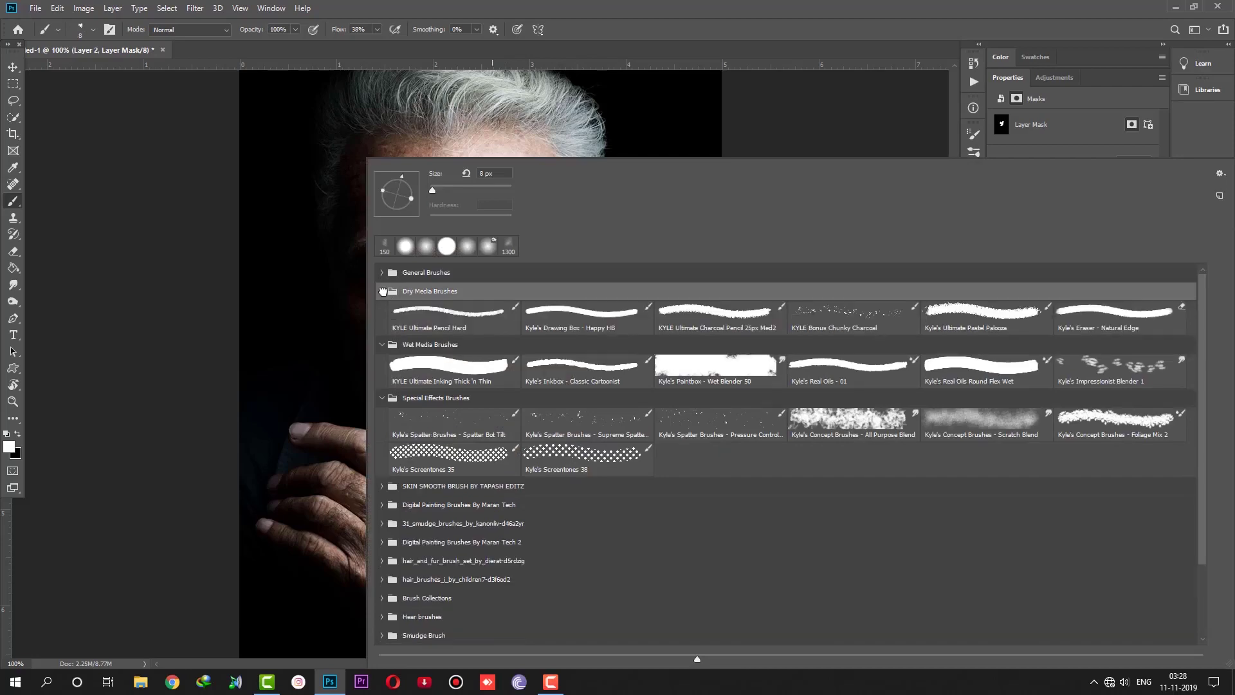
pyautogui.doubleClick(418, 316)
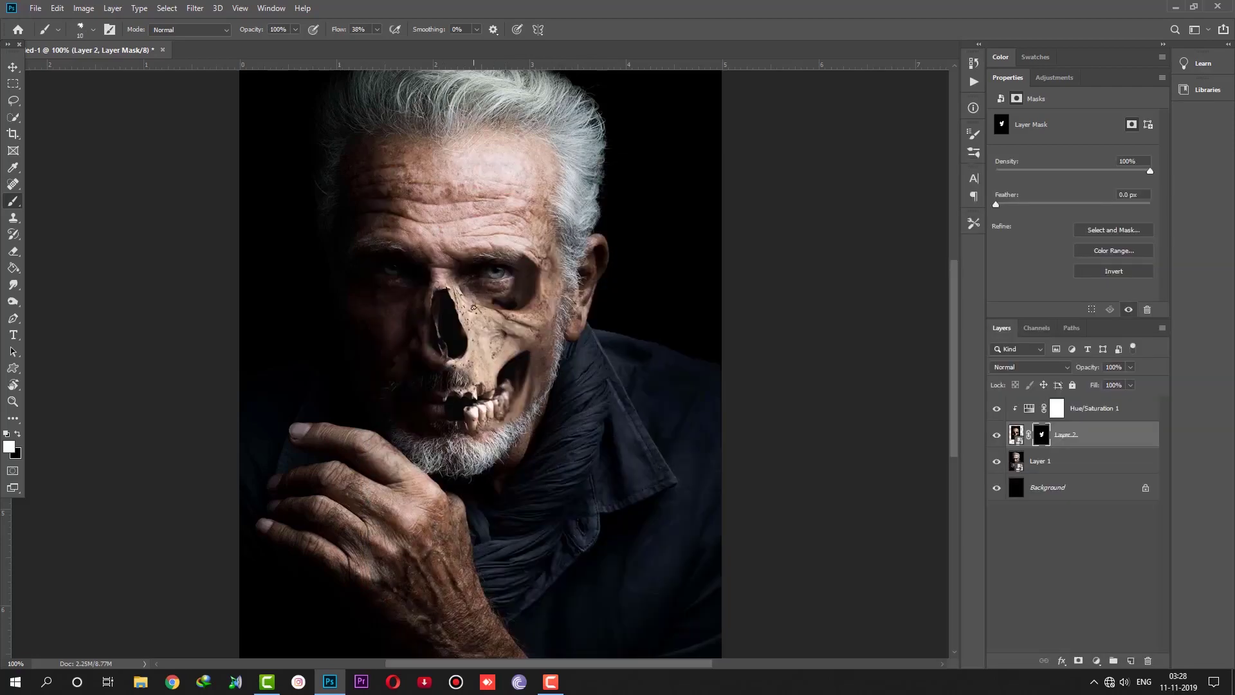
# - Set the brush to 51% opacity and 100% flow, then blend the skull edge from temple to jaw
pyautogui.press(']')
pyautogui.press(']')
pyautogui.press(']')
pyautogui.press(']')
pyautogui.press(']')
pyautogui.hotkey('ctrl', '+')
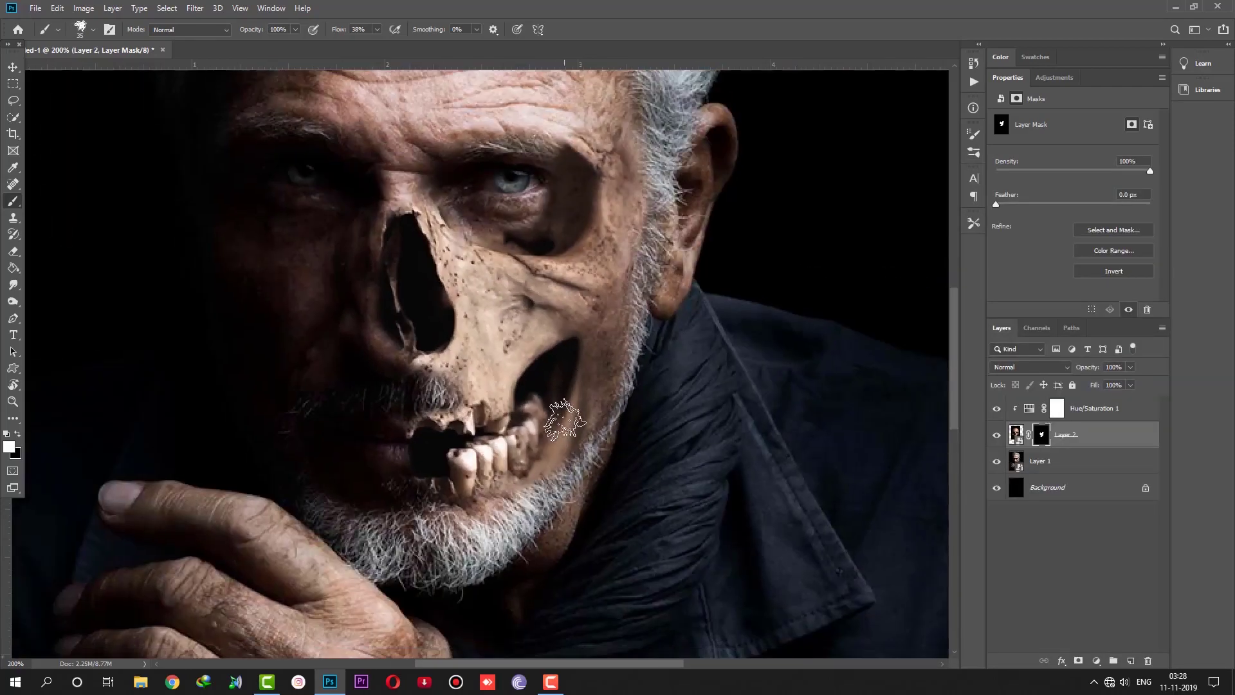
pyautogui.press('[')
pyautogui.press('[')
pyautogui.hotkey('shift', '0')
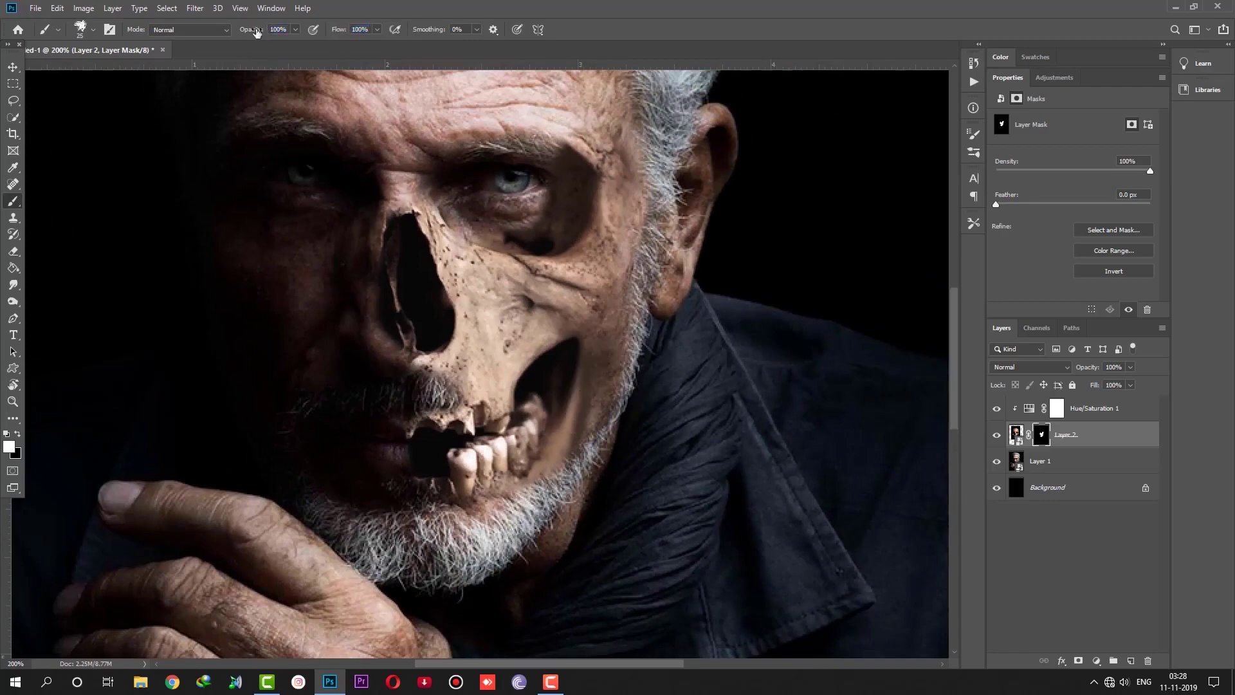
pyautogui.moveTo(256, 32); pyautogui.dragTo(224, 32)
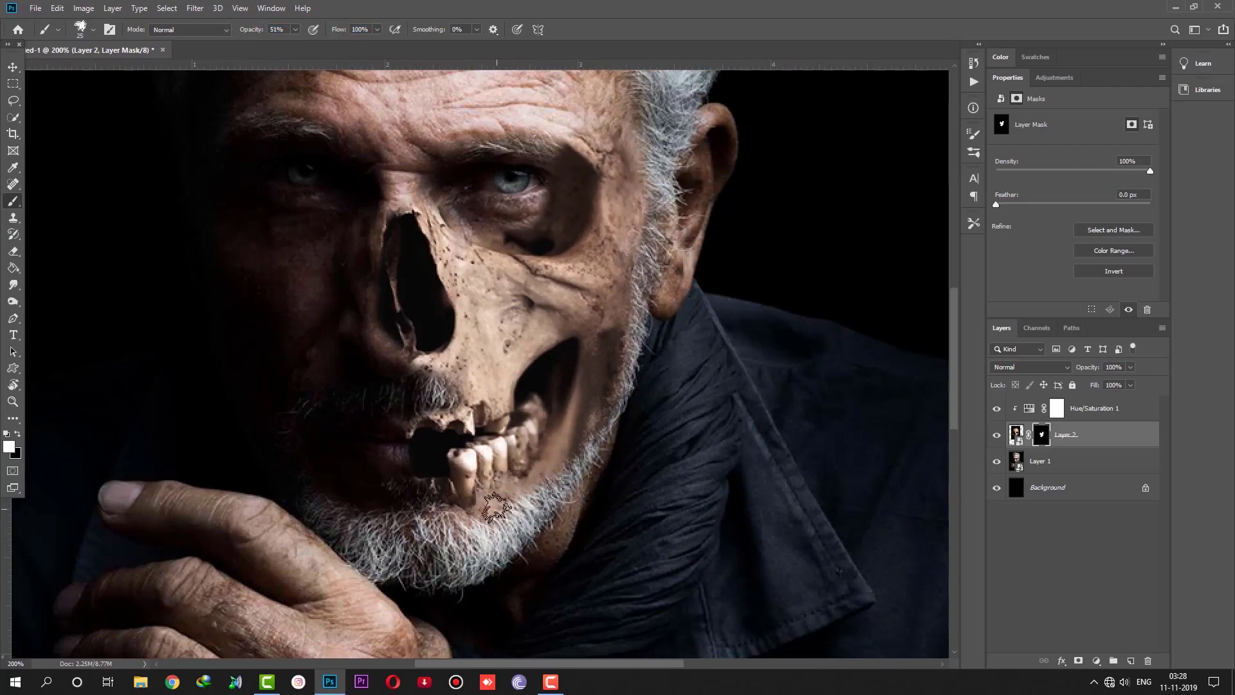
pyautogui.press(']')
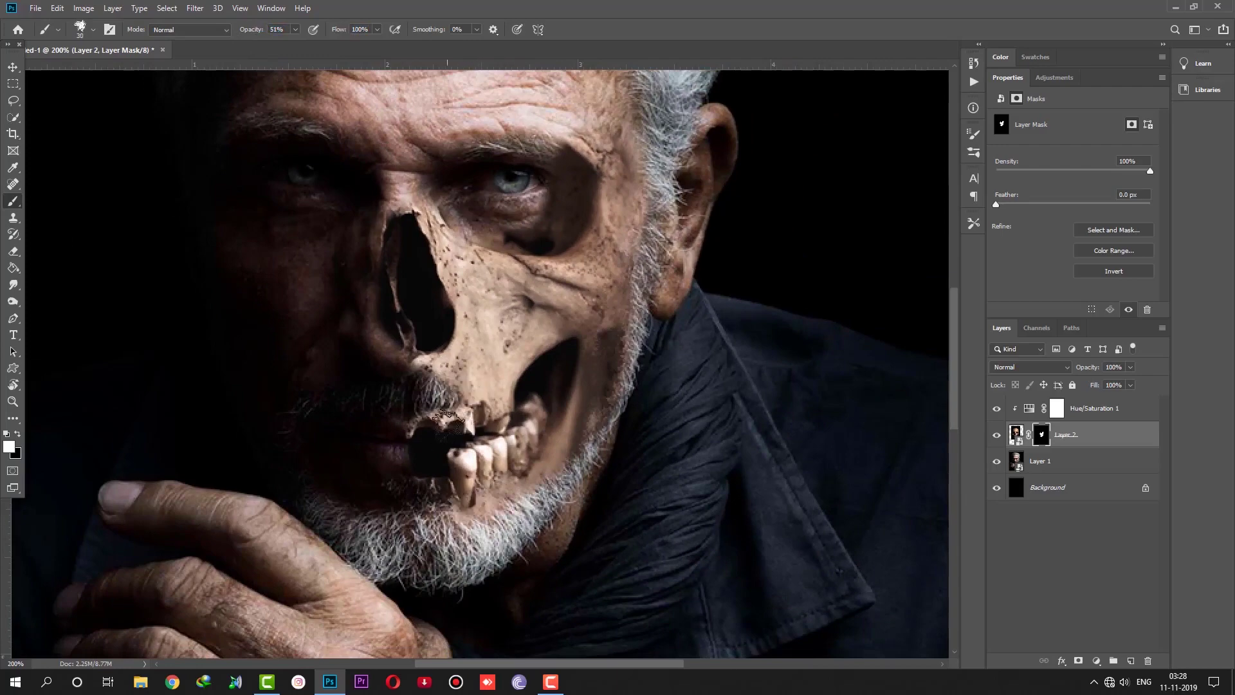
pyautogui.press(']')
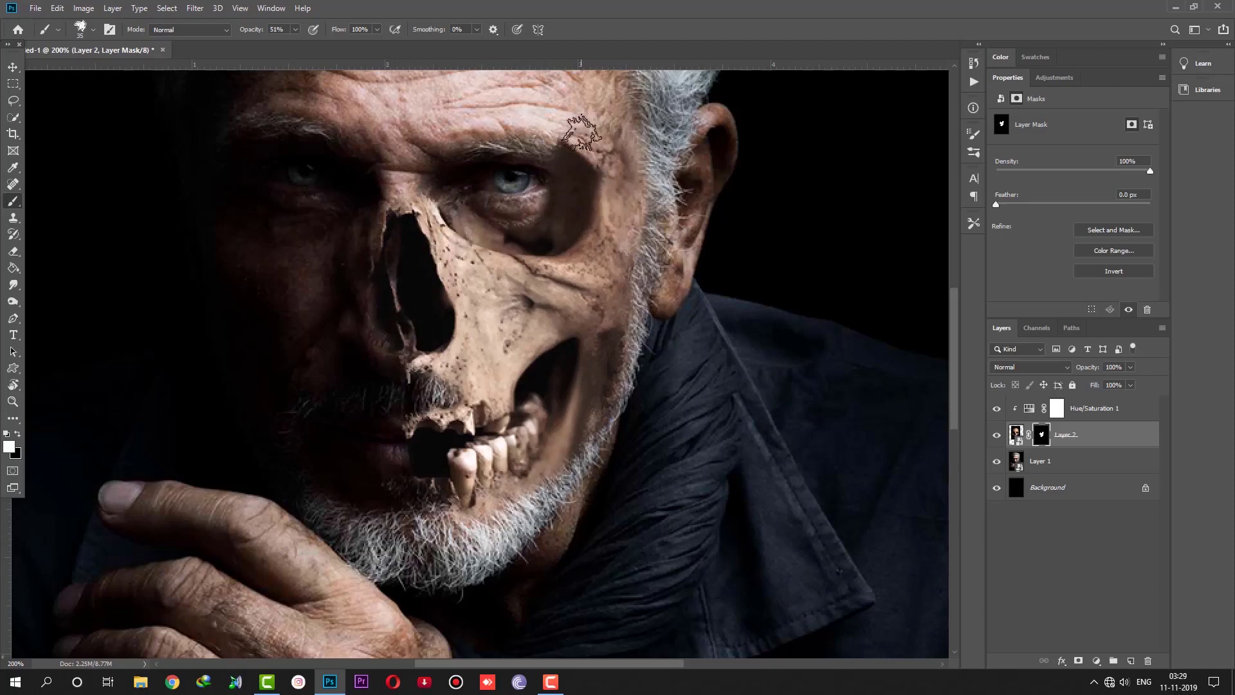
pyautogui.moveTo(582, 132); pyautogui.dragTo(640, 294)
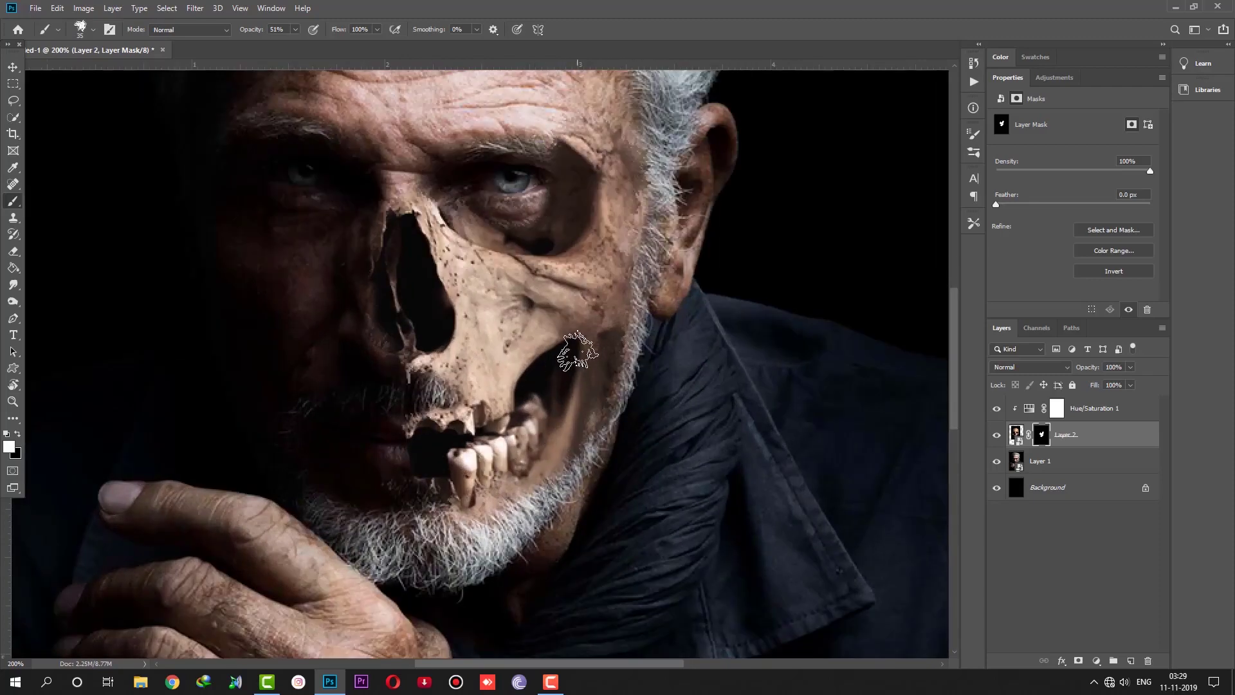
pyautogui.moveTo(577, 350); pyautogui.dragTo(628, 234)
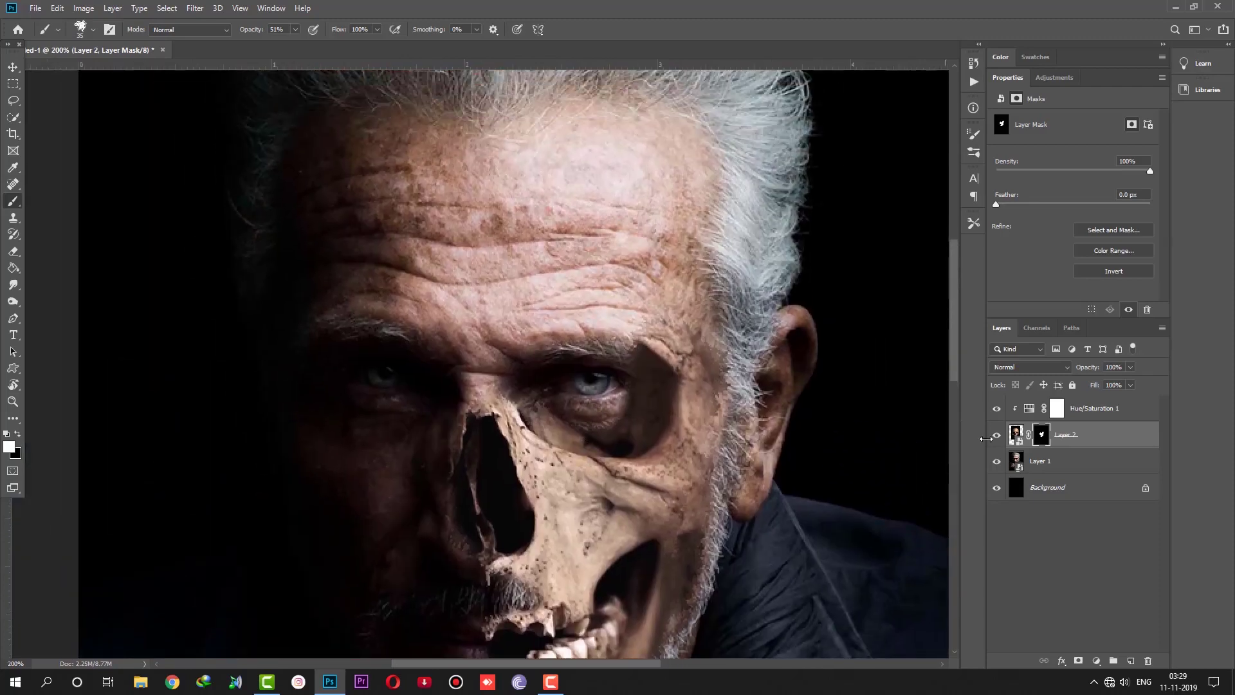
pyautogui.hotkey('ctrl', '-')
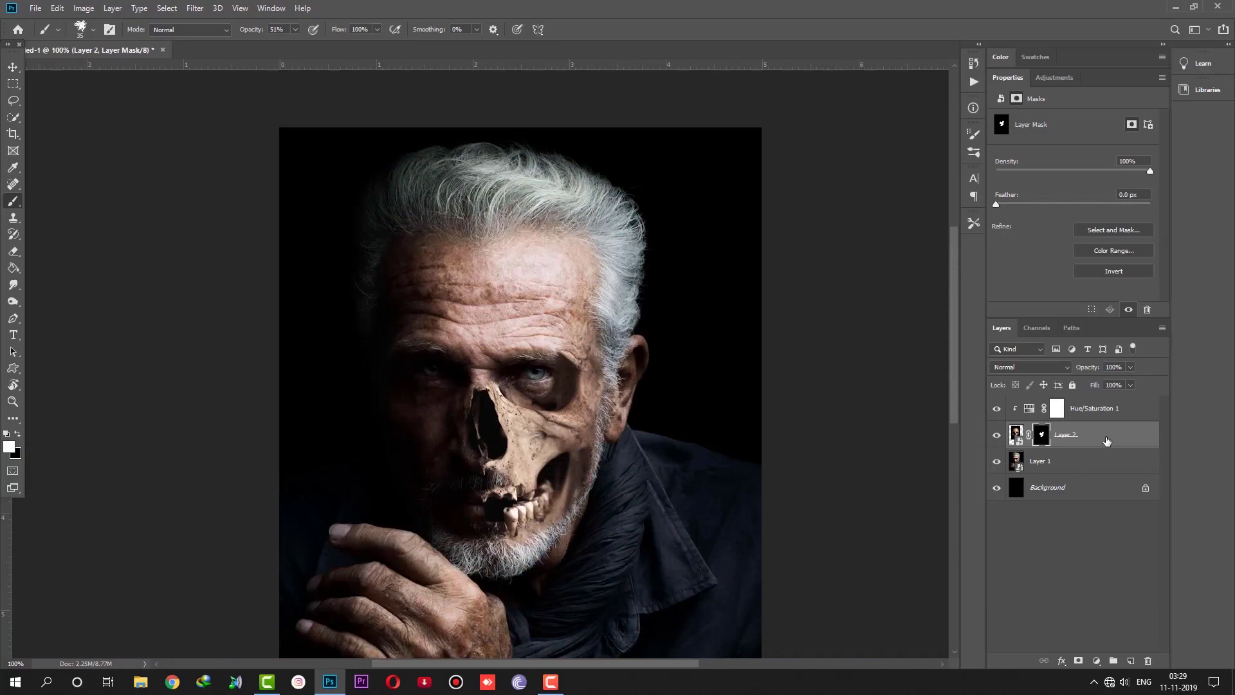
# - Add a Multiply Inner Shadow to the skull layer and rough in its angle, choke and size
pyautogui.doubleClick(1016, 433)
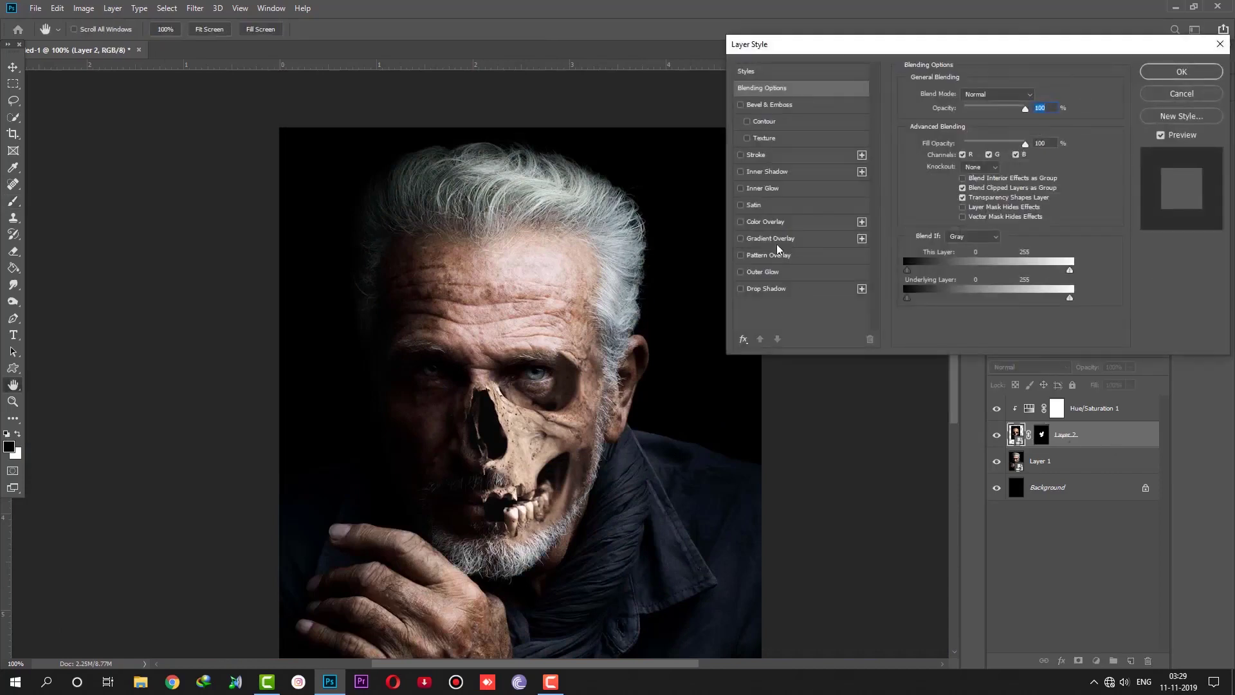
pyautogui.click(765, 172)
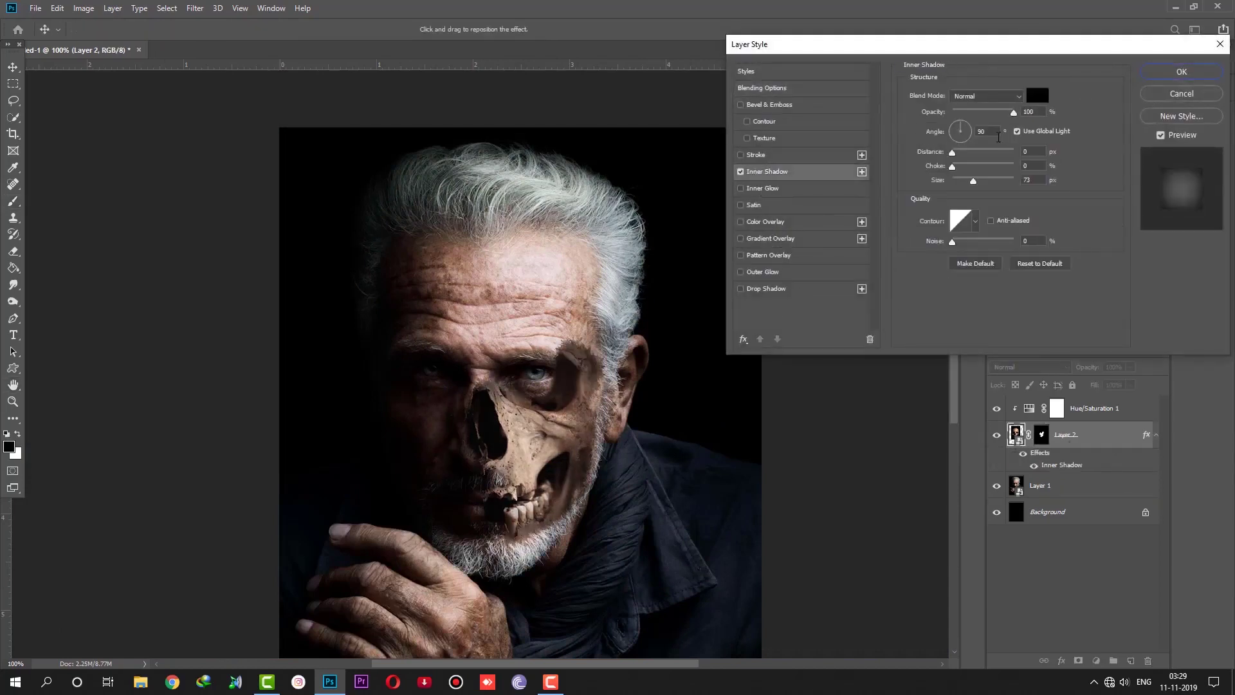
pyautogui.click(988, 95)
pyautogui.click(972, 144)
pyautogui.moveTo(973, 180)
pyautogui.mouseDown()
pyautogui.moveTo(951, 183)
pyautogui.moveTo(1051, 175)
pyautogui.moveTo(974, 167)
pyautogui.moveTo(967, 181)
pyautogui.moveTo(959, 166)
pyautogui.moveTo(965, 187)
pyautogui.moveTo(957, 171)
pyautogui.mouseUp()
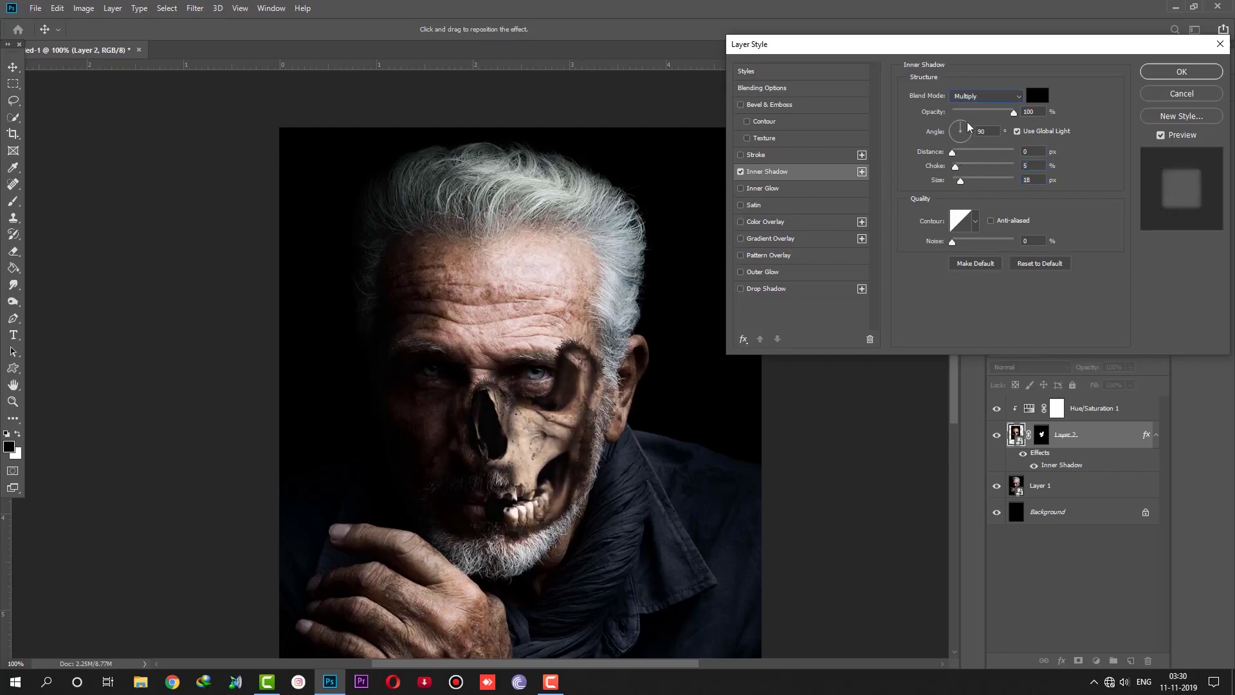
pyautogui.moveTo(968, 126); pyautogui.dragTo(960, 128)
pyautogui.moveTo(955, 166); pyautogui.dragTo(951, 166)
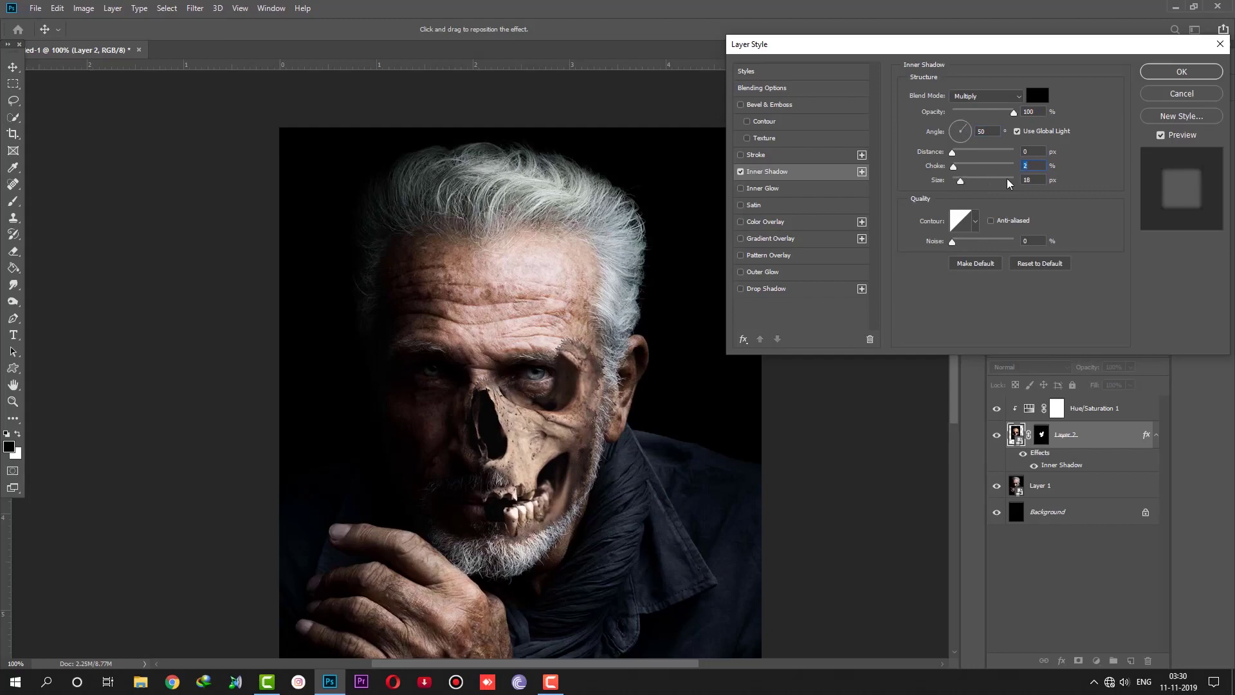
pyautogui.moveTo(967, 186)
pyautogui.mouseDown()
pyautogui.moveTo(960, 167)
pyautogui.moveTo(957, 186)
pyautogui.mouseUp()
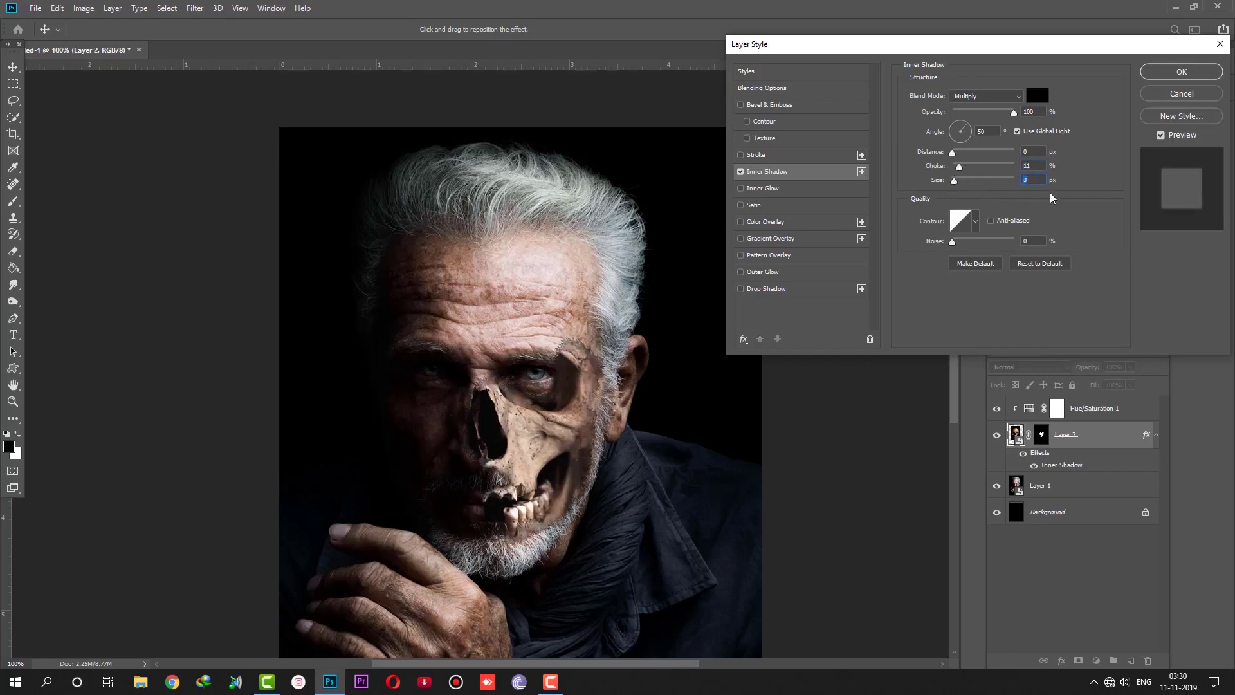
# - Settle the inner shadow at 1% choke and 25 px size, and apply it
pyautogui.press('Up')
pyautogui.click(1041, 164)
pyautogui.press('Up')
pyautogui.press('Up')
pyautogui.press('Up')
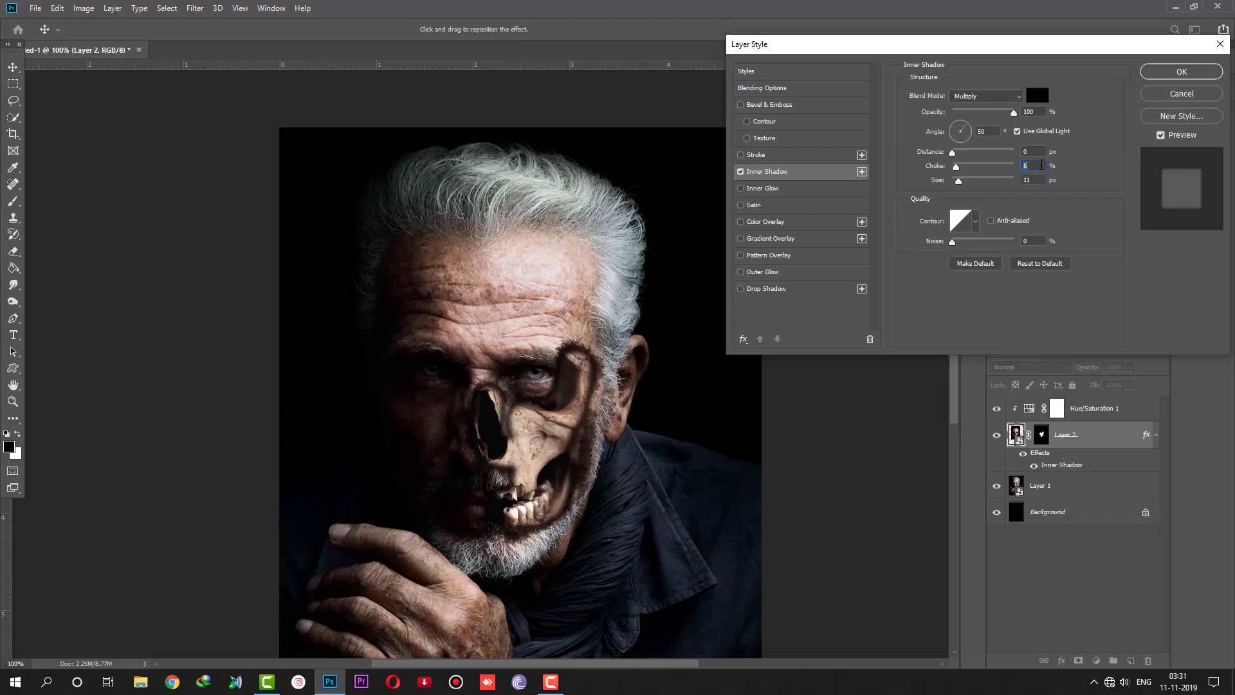
pyautogui.press('Down')
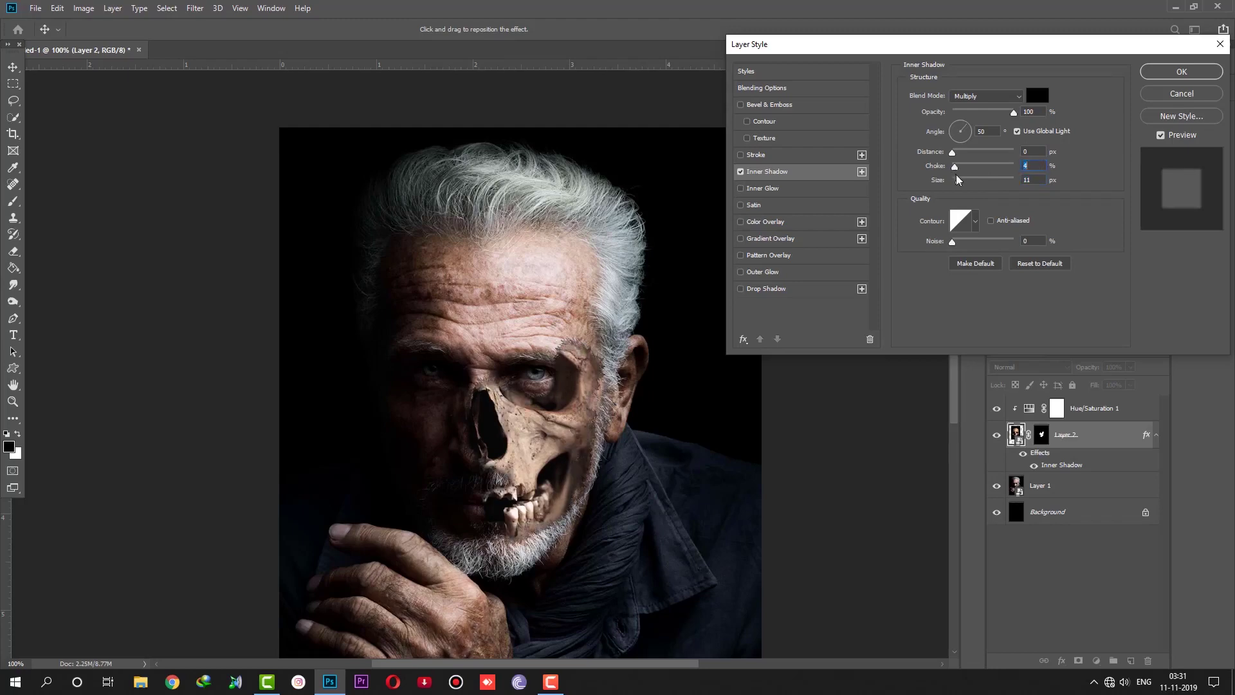
pyautogui.hotkey('shift', 'Tab')
pyautogui.write('86')
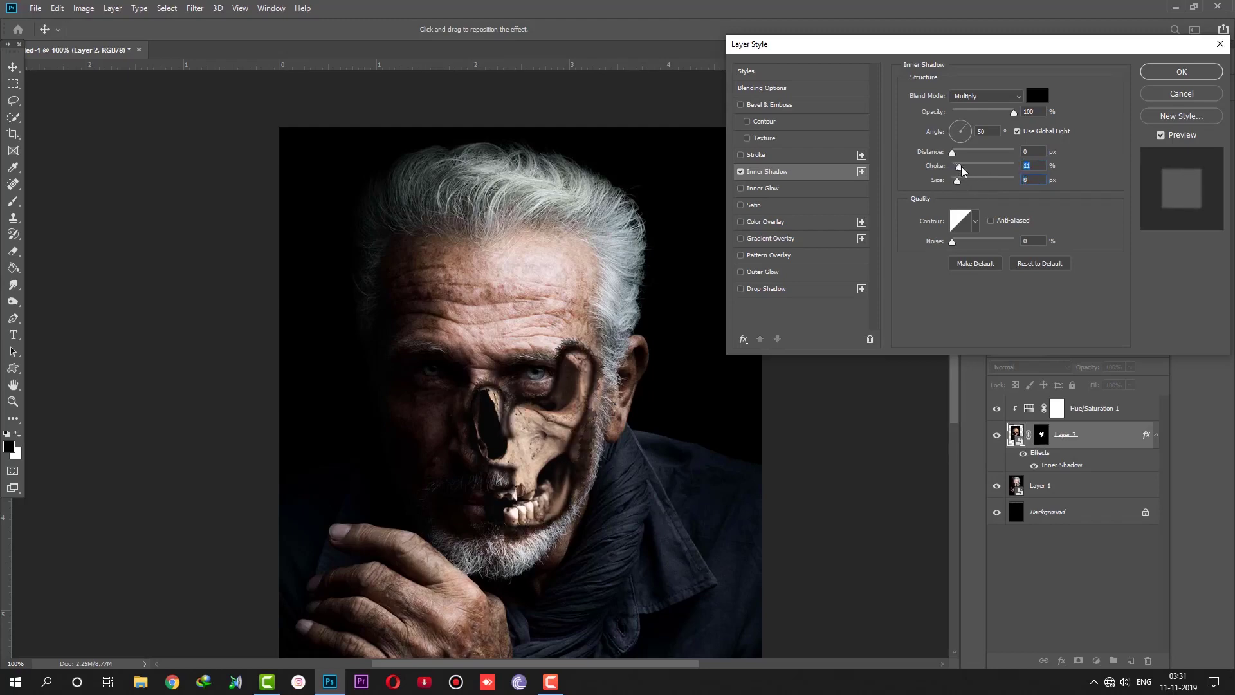
pyautogui.moveTo(956, 184)
pyautogui.mouseDown()
pyautogui.moveTo(963, 169)
pyautogui.moveTo(960, 182)
pyautogui.mouseUp()
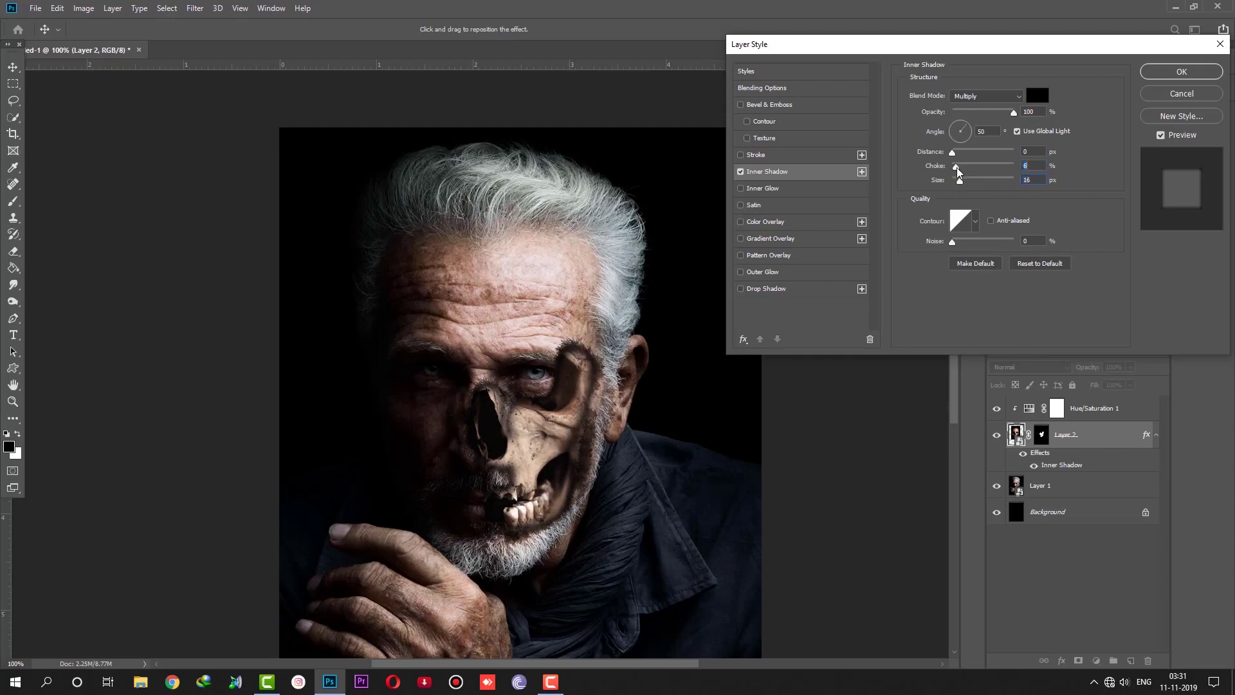
pyautogui.moveTo(958, 171); pyautogui.dragTo(966, 185)
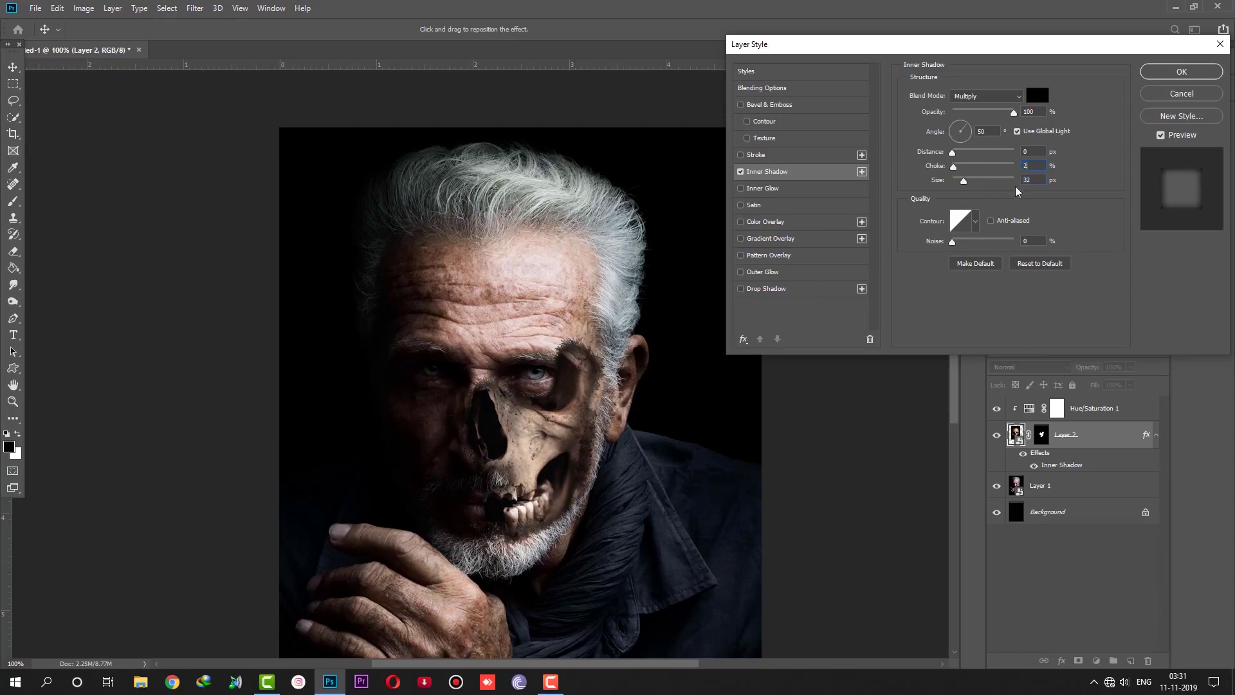
pyautogui.write('1')
pyautogui.press('Tab')
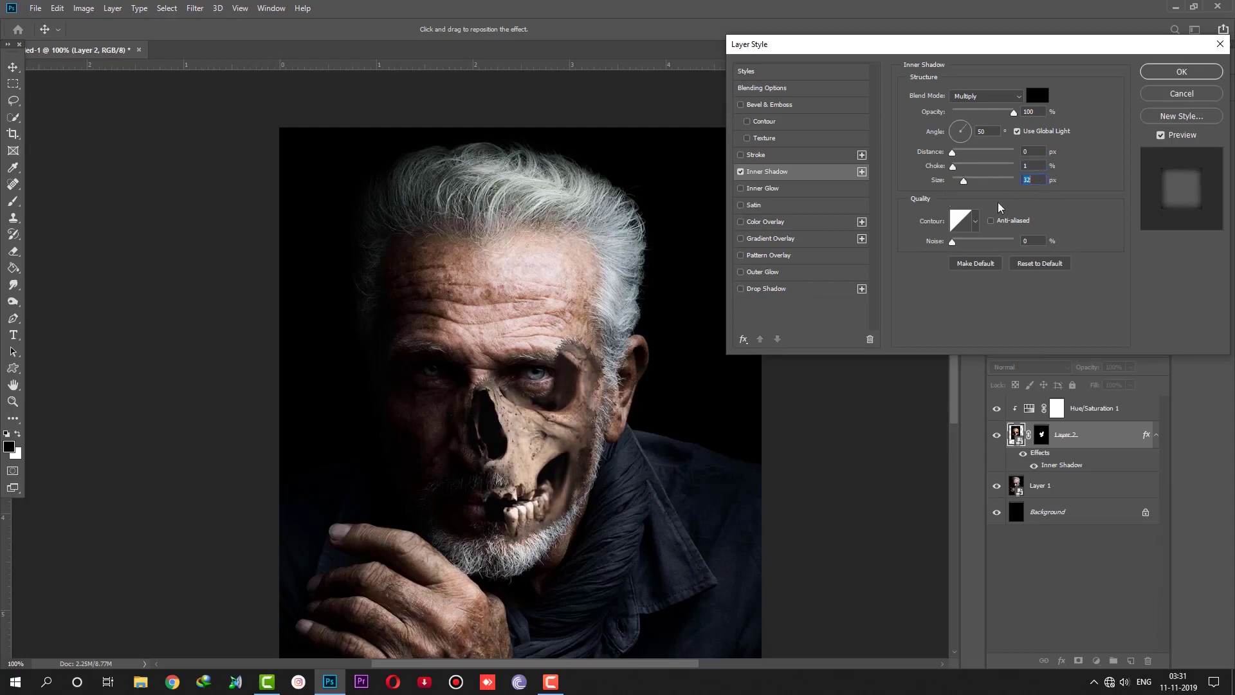
pyautogui.write('25')
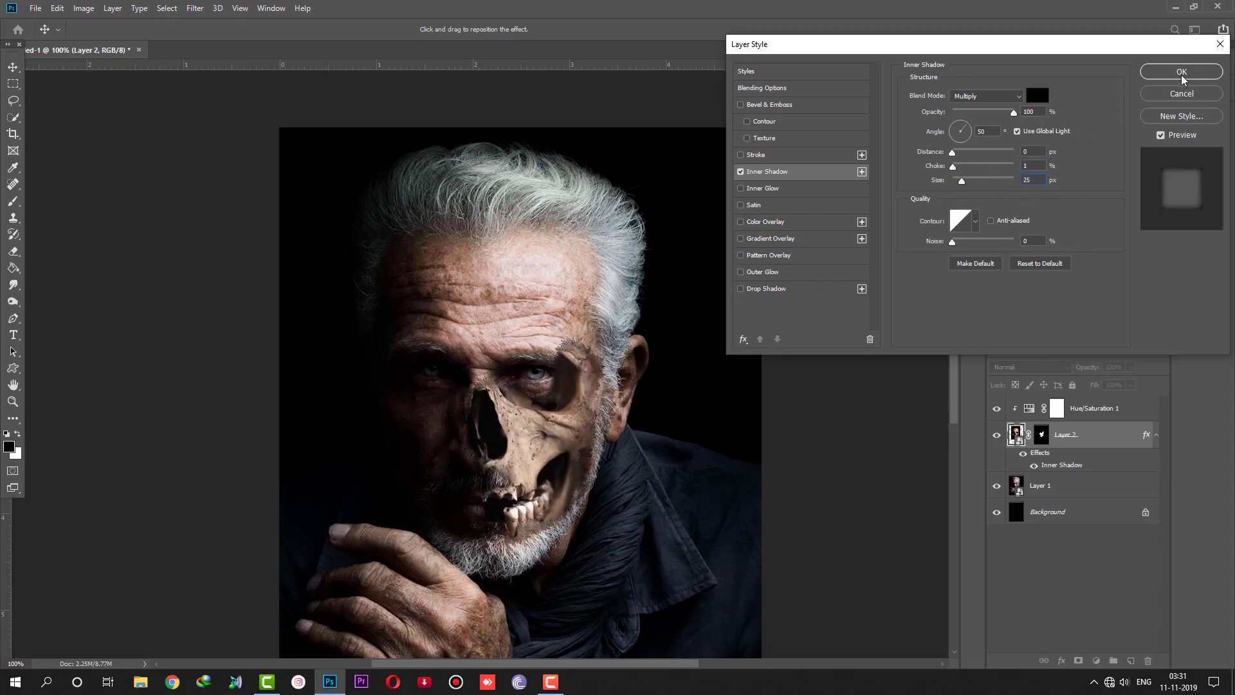
pyautogui.click(1181, 71)
# - Shift the skull's Hue/Saturation 1 adjustment to Hue -7, Saturation -17, Lightness +3
pyautogui.hotkey('ctrl', '-')
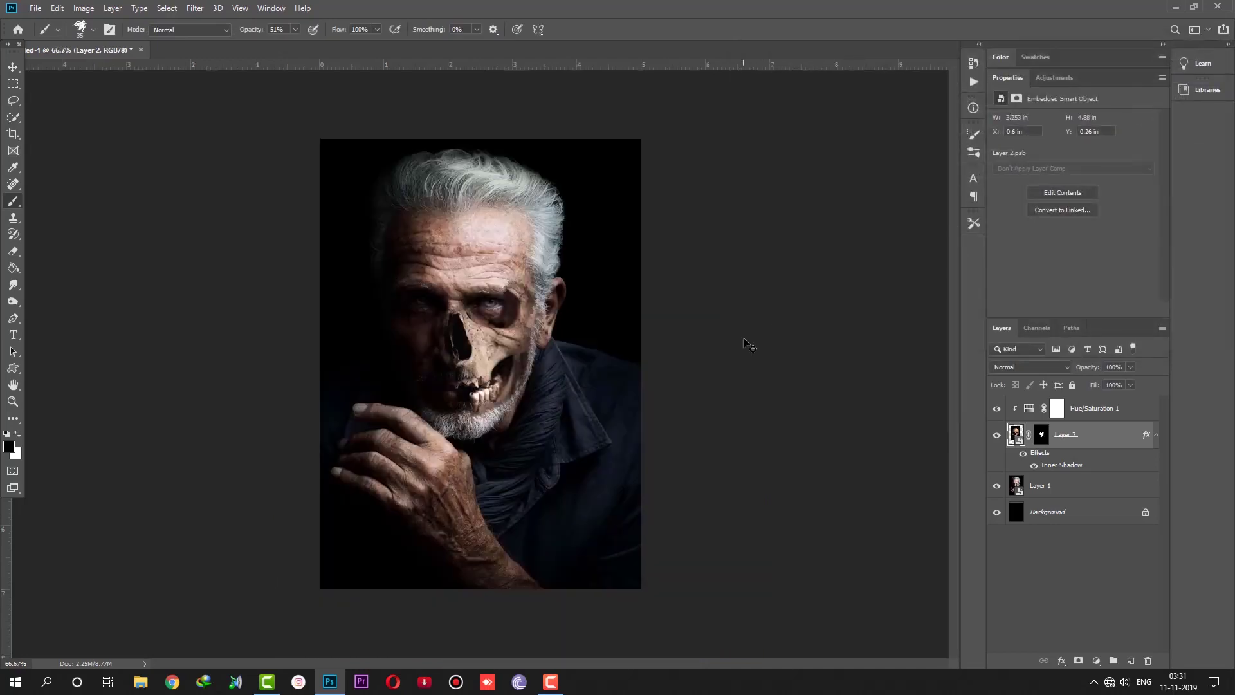
pyautogui.hotkey('ctrl', '+')
pyautogui.hotkey('ctrl', '+')
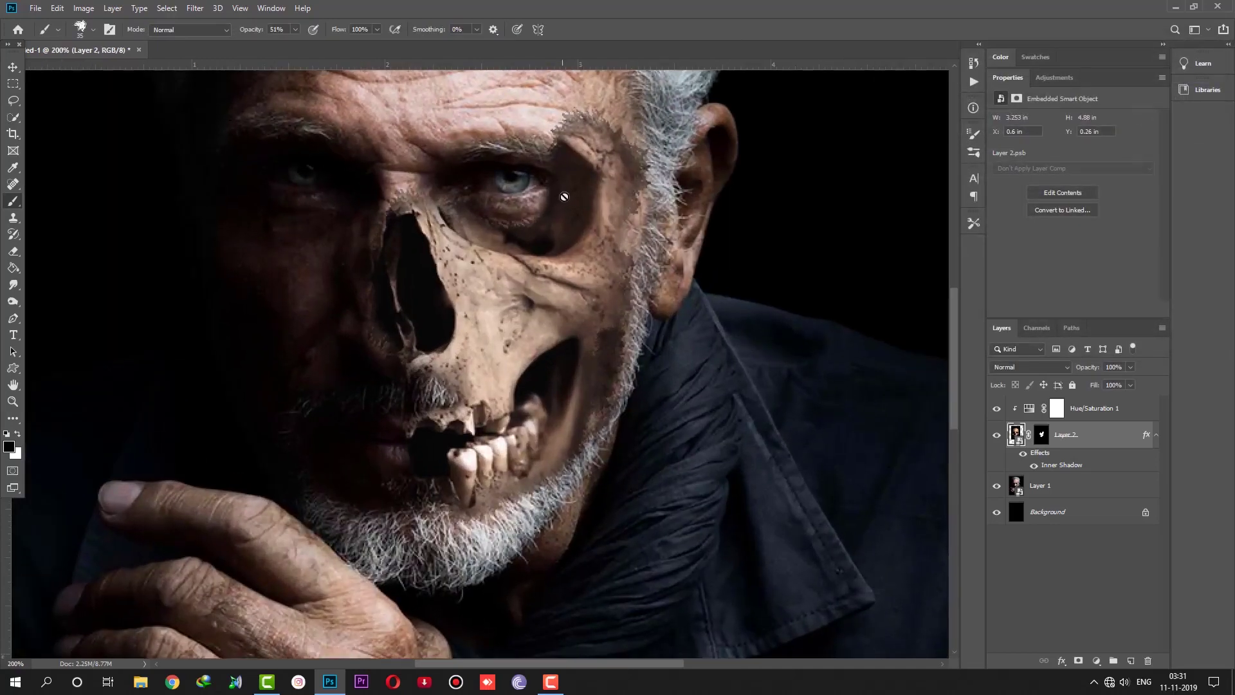
pyautogui.moveTo(564, 196); pyautogui.dragTo(765, 404)
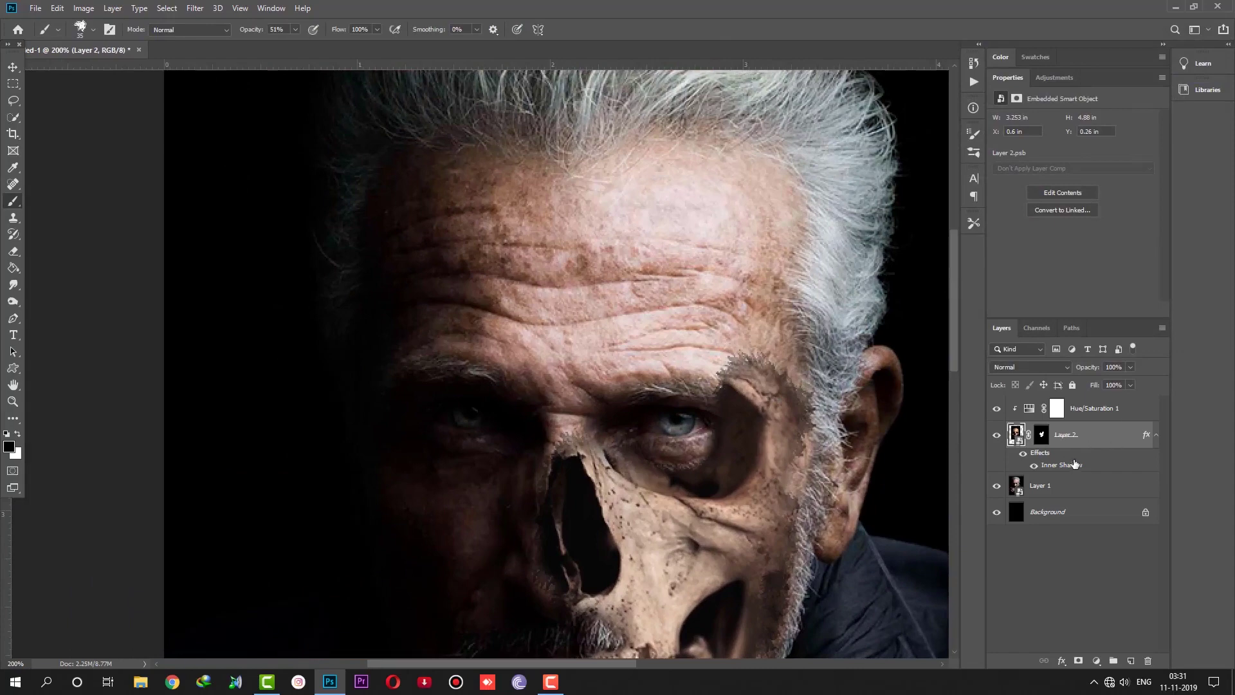
pyautogui.click(1120, 412)
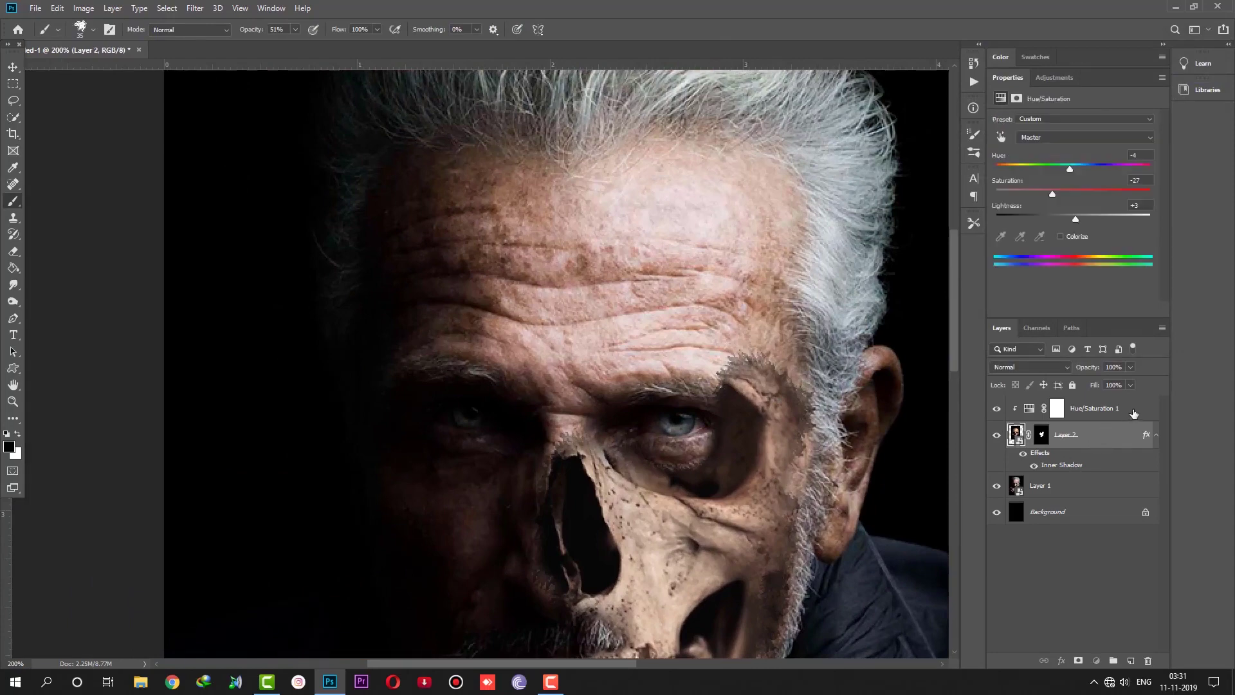
pyautogui.hotkey('ctrl', '-')
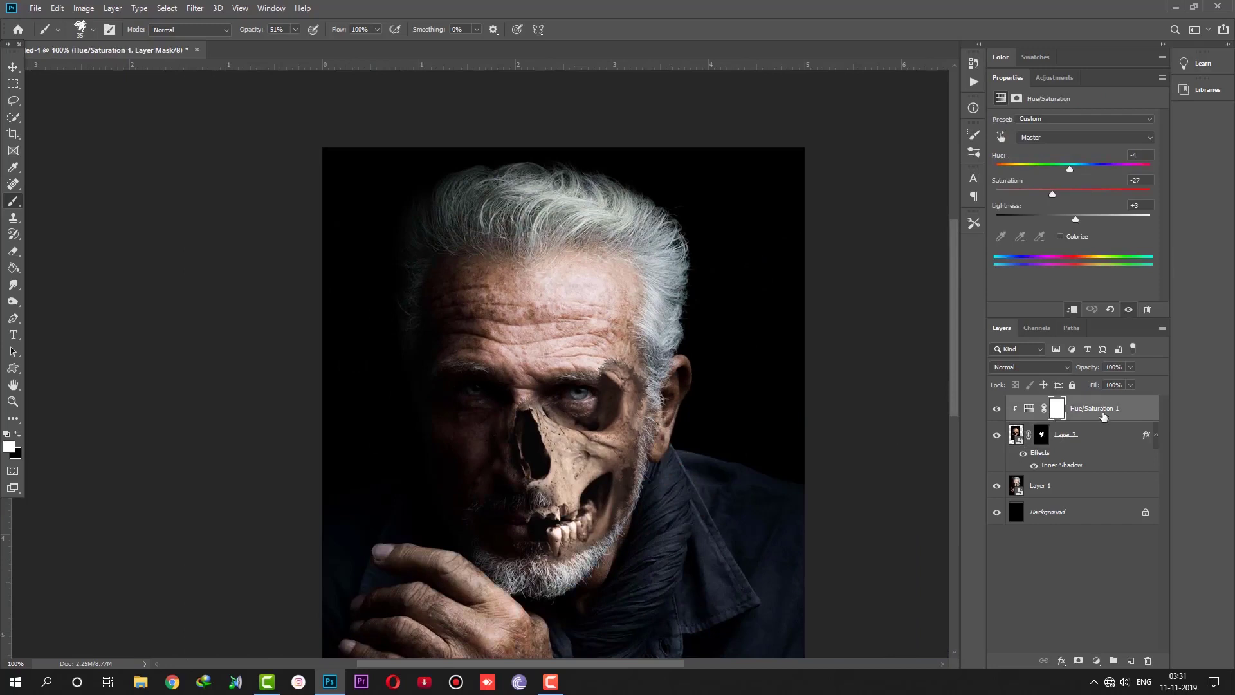
pyautogui.click(1028, 410)
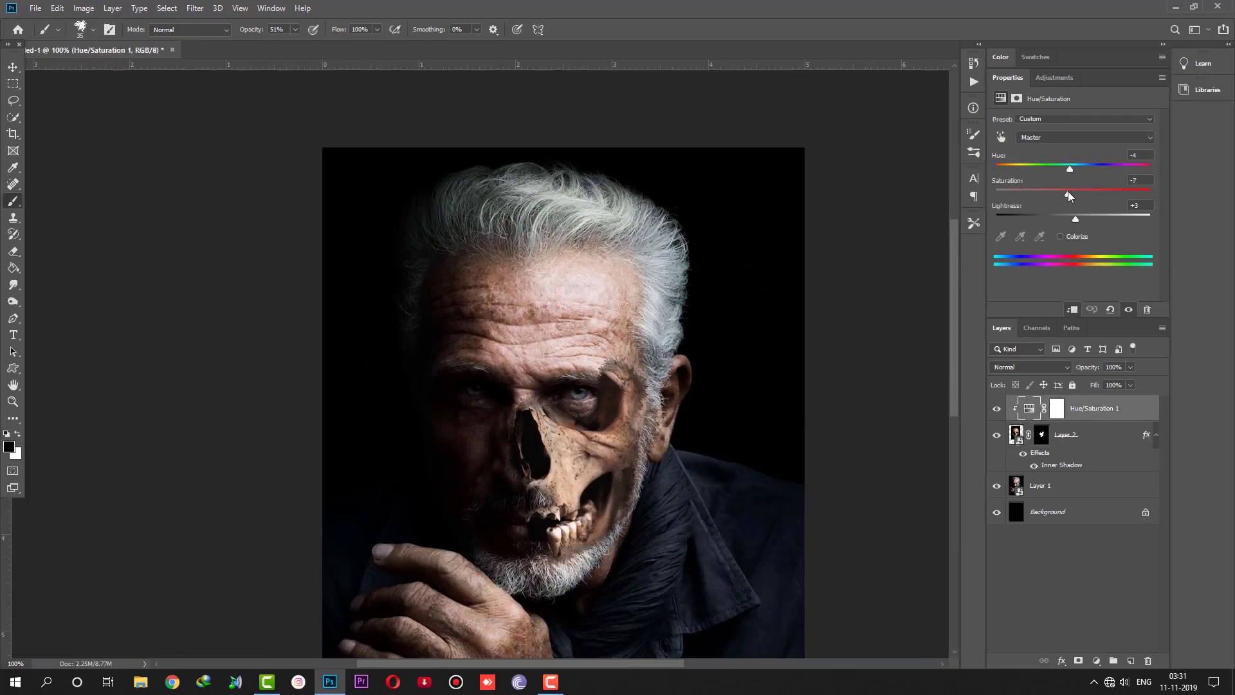
pyautogui.moveTo(1068, 192); pyautogui.dragTo(1062, 168)
# - Open the bark texture JPG
pyautogui.click(42, 9)
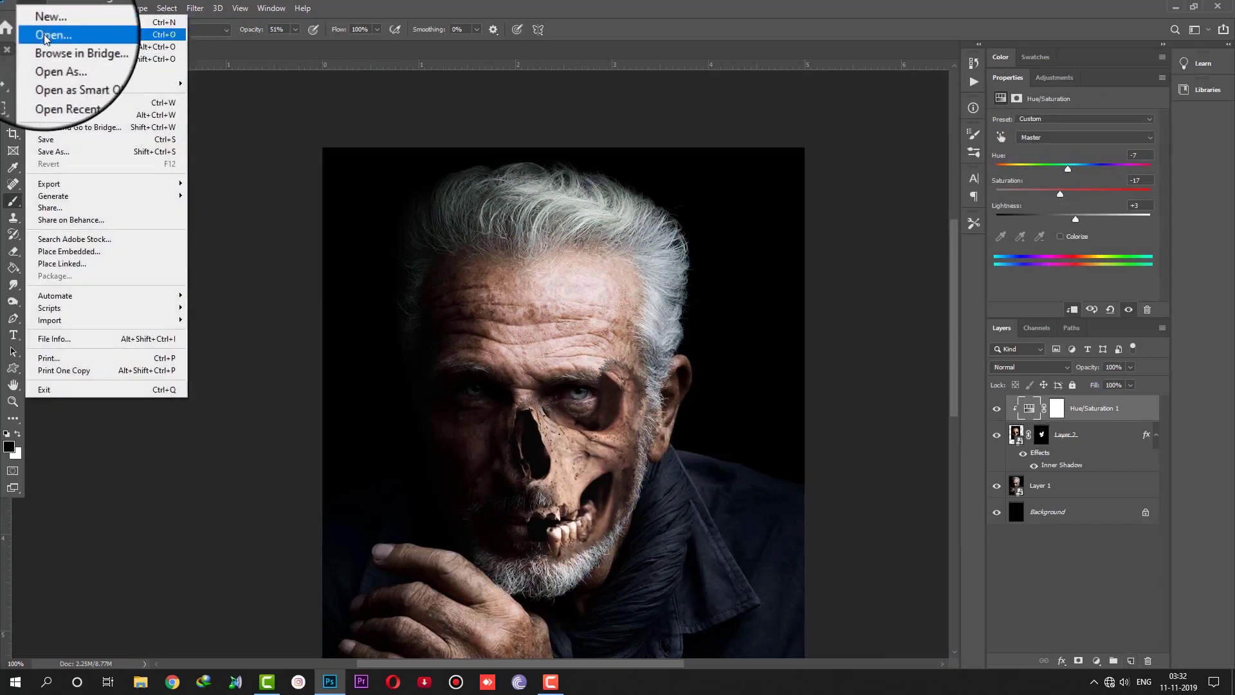
pyautogui.click(40, 37)
pyautogui.doubleClick(150, 103)
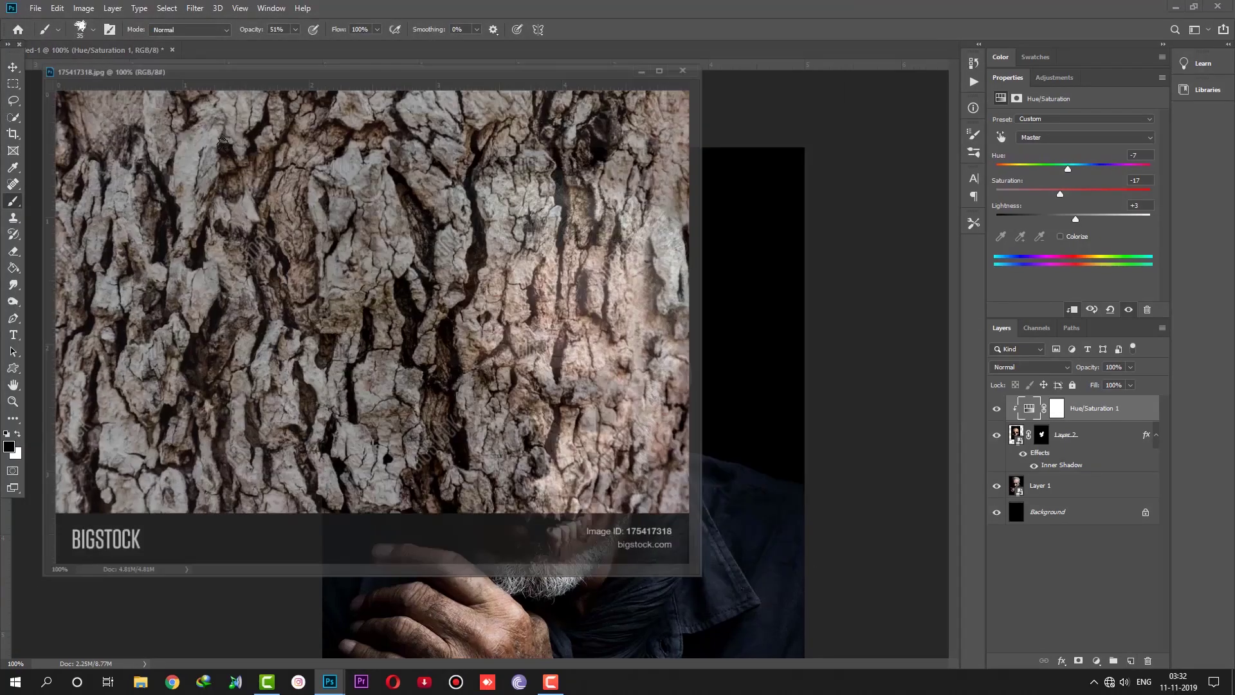
# - Drag the bark texture into the portrait as Layer 3 and close the texture document
pyautogui.click(14, 67)
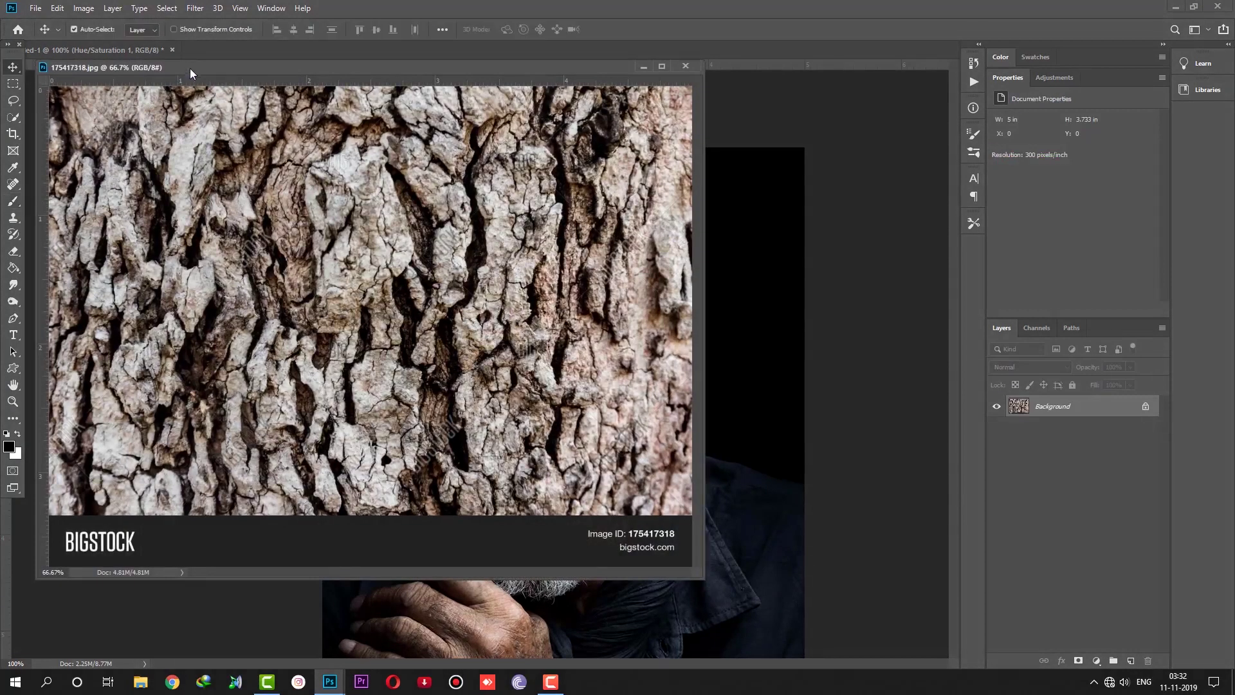
pyautogui.moveTo(191, 68); pyautogui.dragTo(119, 225)
pyautogui.moveTo(297, 264); pyautogui.dragTo(310, 264)
pyautogui.moveTo(459, 207); pyautogui.dragTo(458, 208)
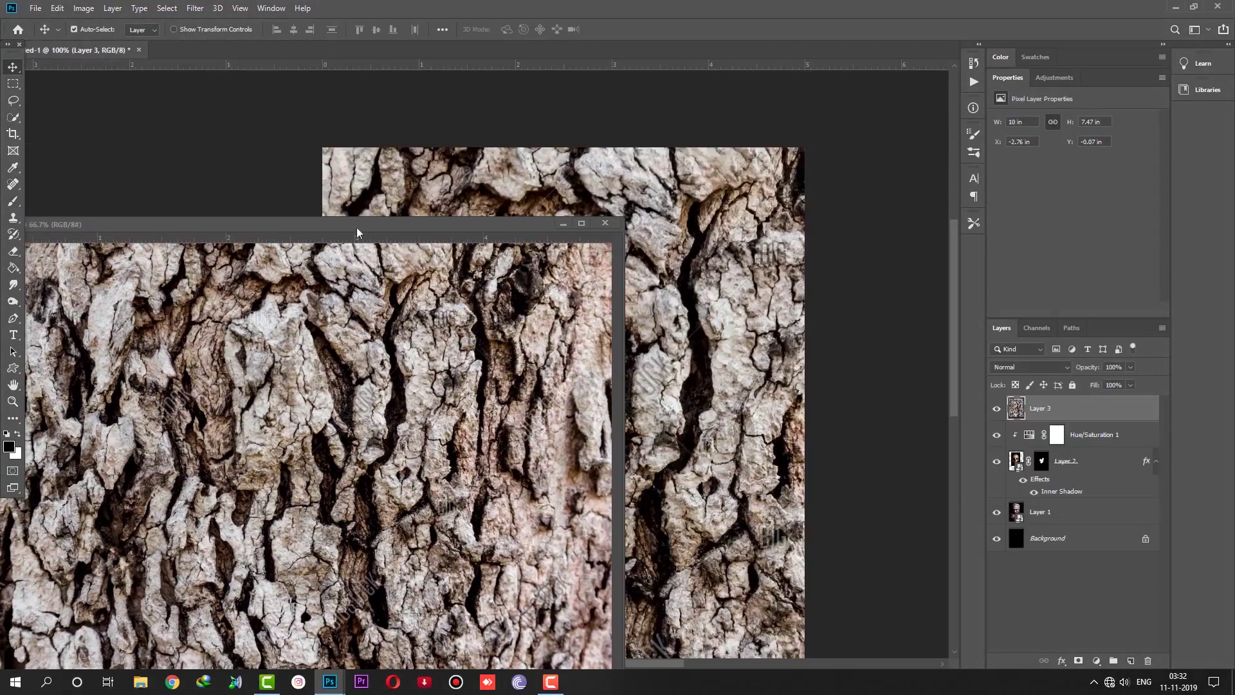
pyautogui.click(605, 222)
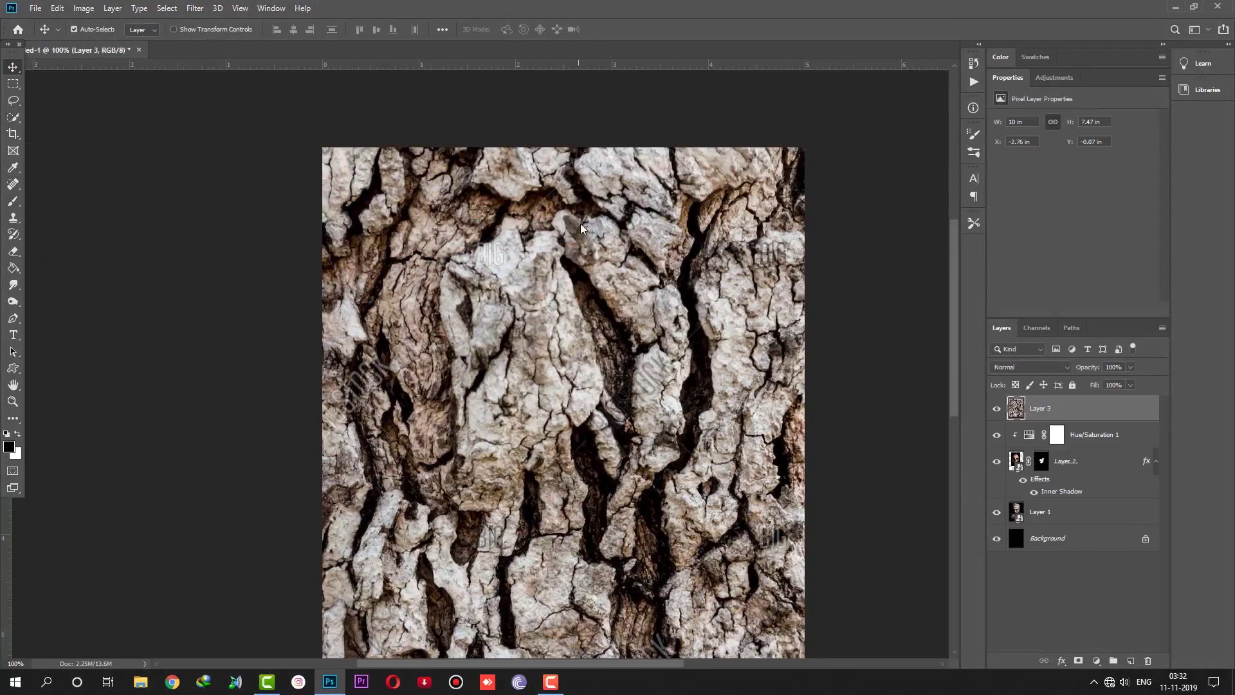
pyautogui.rightClick(592, 234)
pyautogui.click(605, 243)
pyautogui.rightClick(593, 234)
pyautogui.click(593, 233)
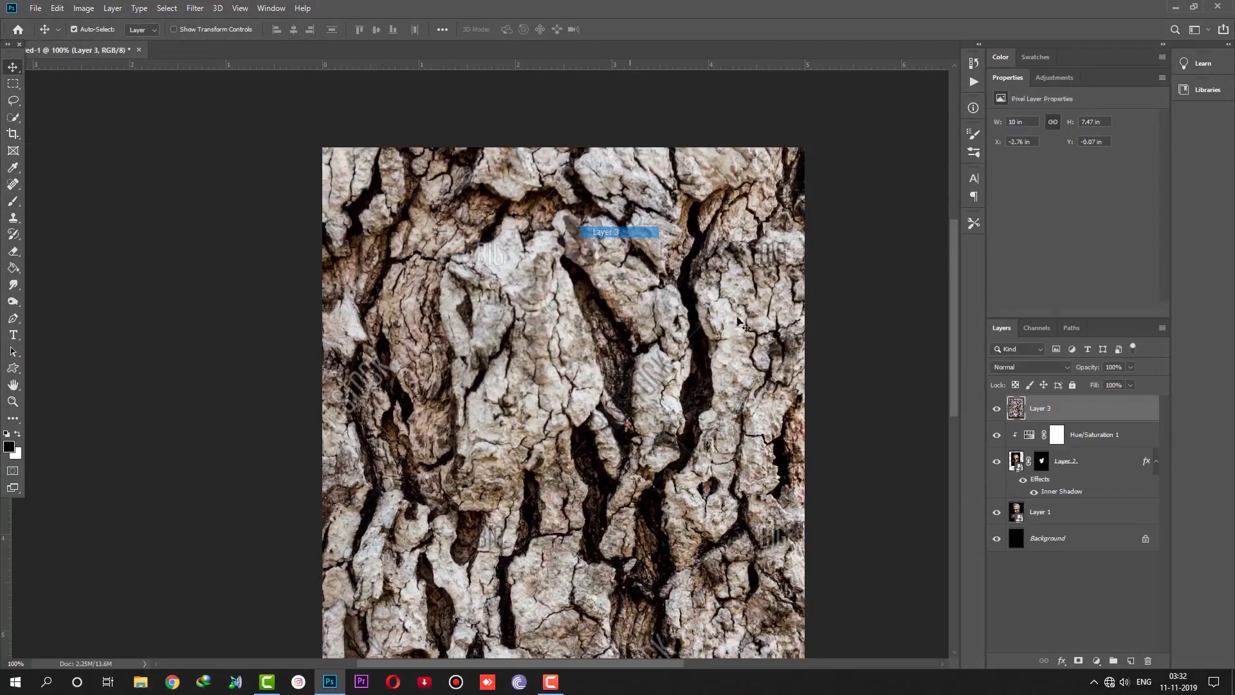
# - Set Layer 3 to Soft Light blending and convert it to a smart object
pyautogui.click(1023, 368)
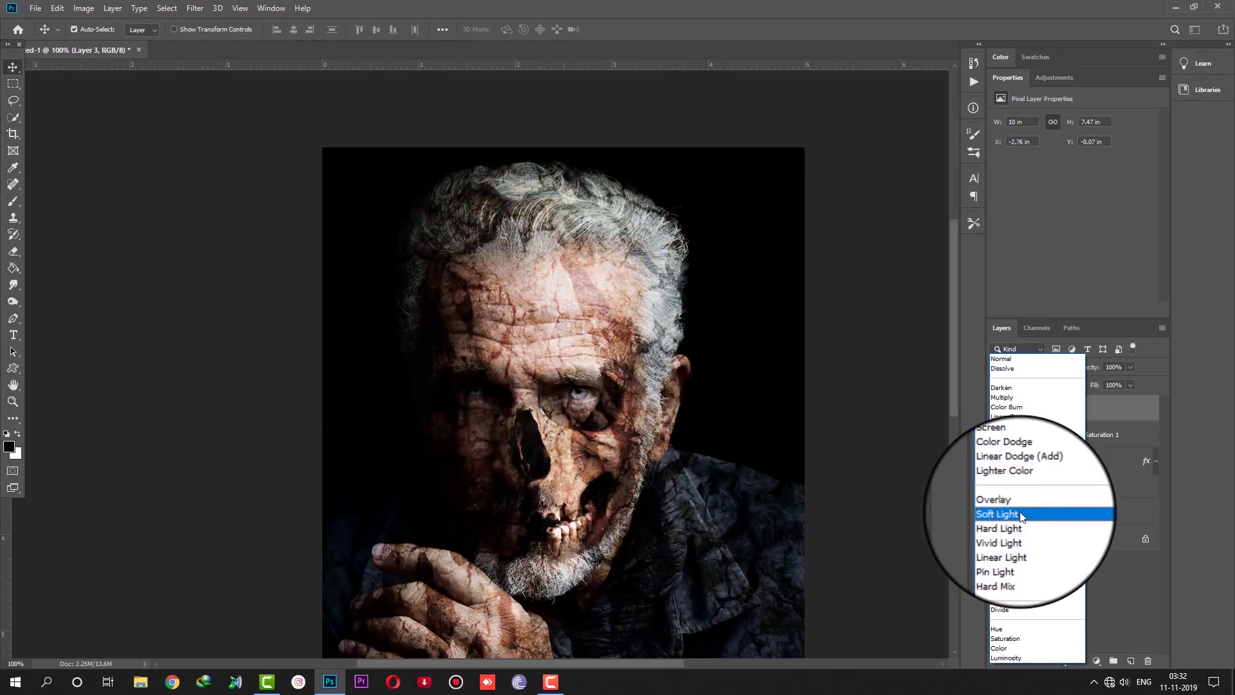
pyautogui.click(1020, 514)
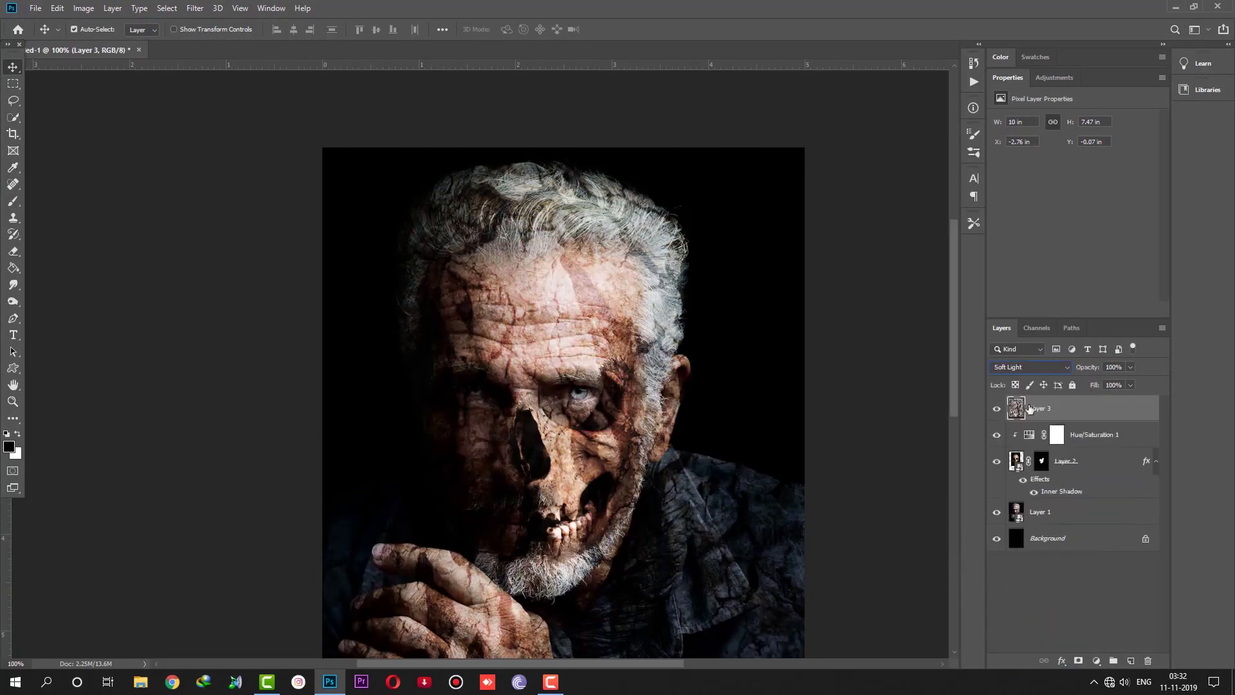
pyautogui.rightClick(1033, 411)
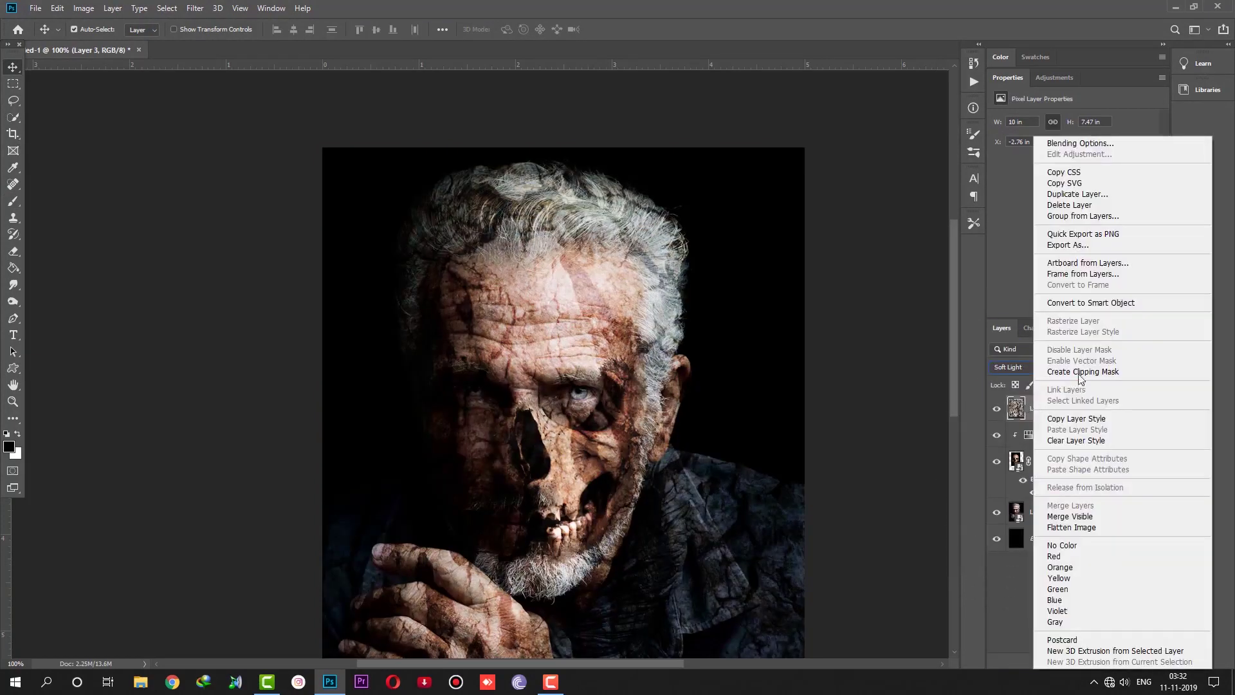
pyautogui.click(1078, 303)
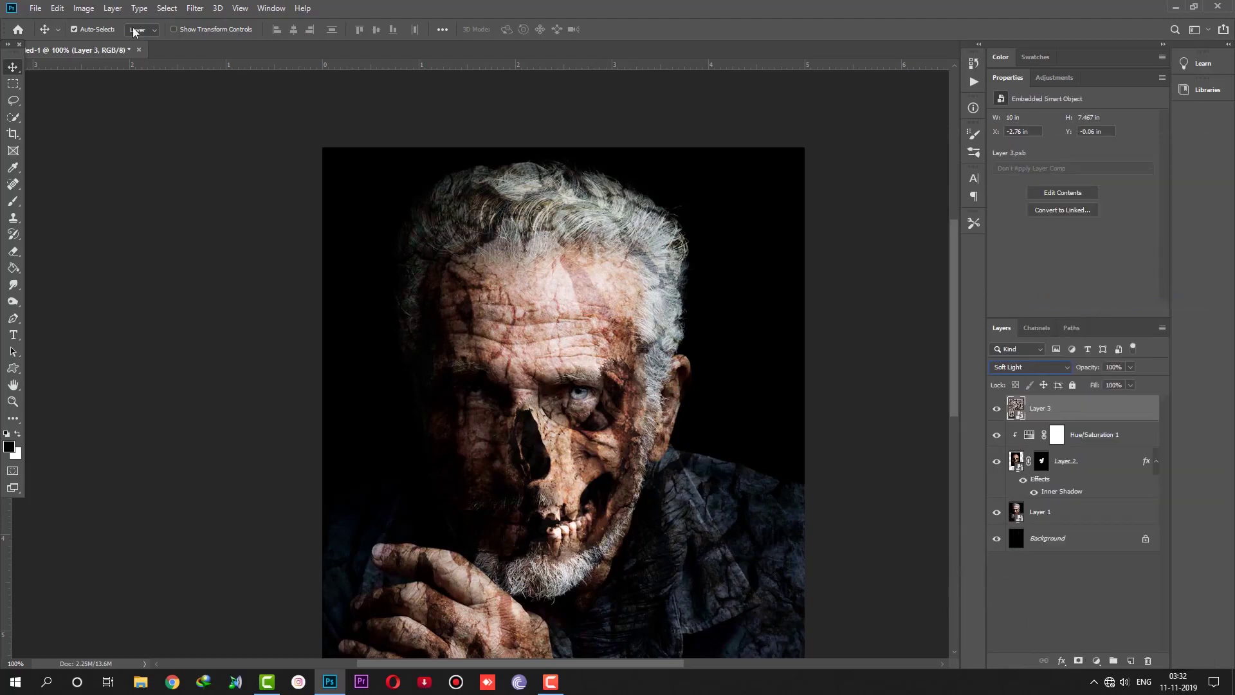
# - Free-transform the bark texture down to cover the forehead and upper face
pyautogui.click(58, 8)
pyautogui.click(84, 290)
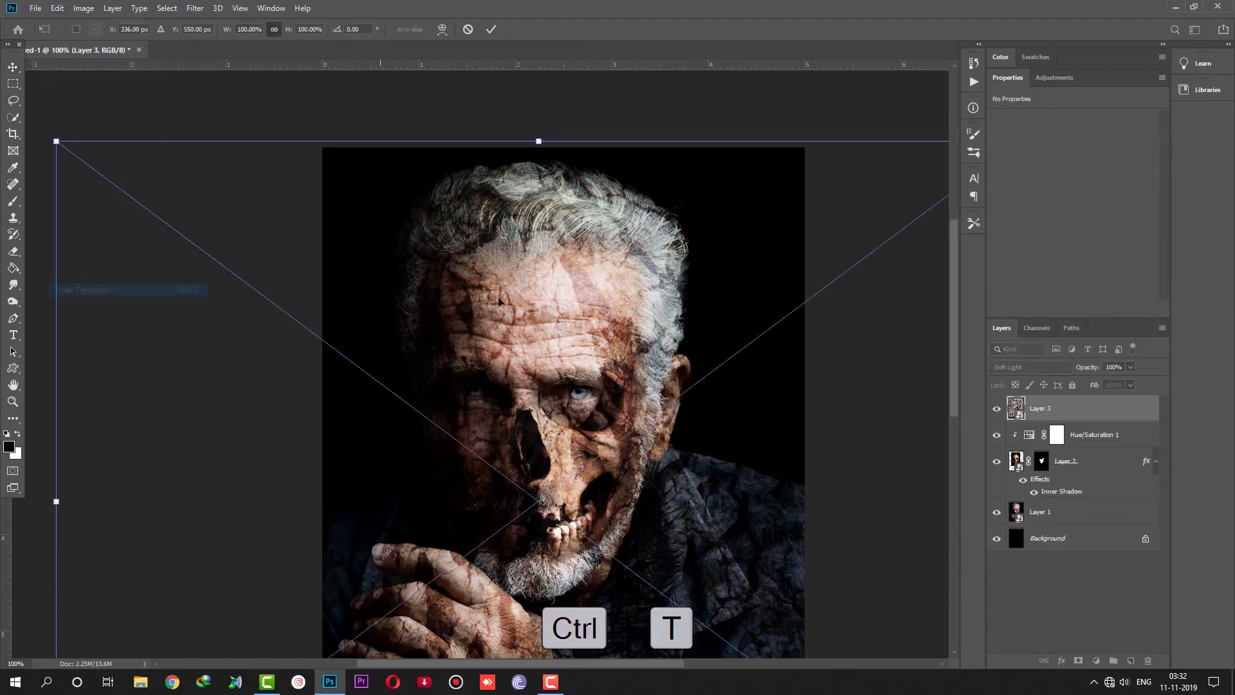
pyautogui.moveTo(538, 141); pyautogui.dragTo(560, 350)
pyautogui.moveTo(617, 503); pyautogui.dragTo(607, 328)
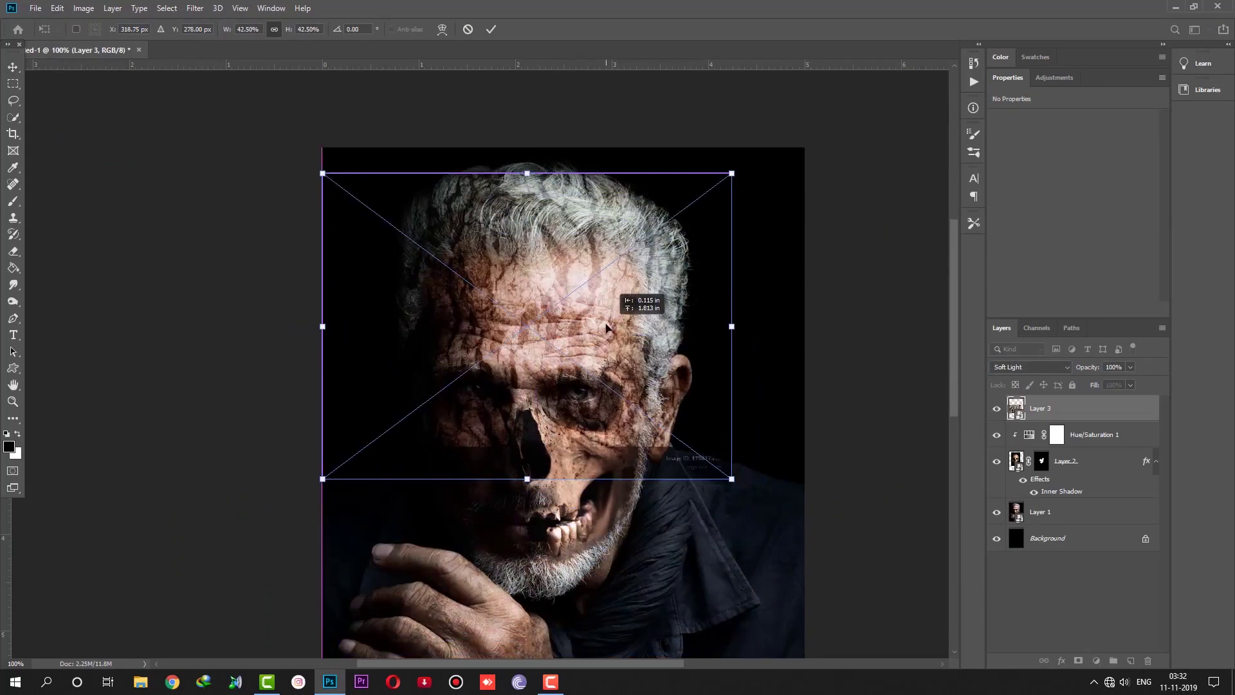
pyautogui.moveTo(530, 171)
pyautogui.mouseDown()
pyautogui.moveTo(522, 243)
pyautogui.moveTo(526, 233)
pyautogui.mouseUp()
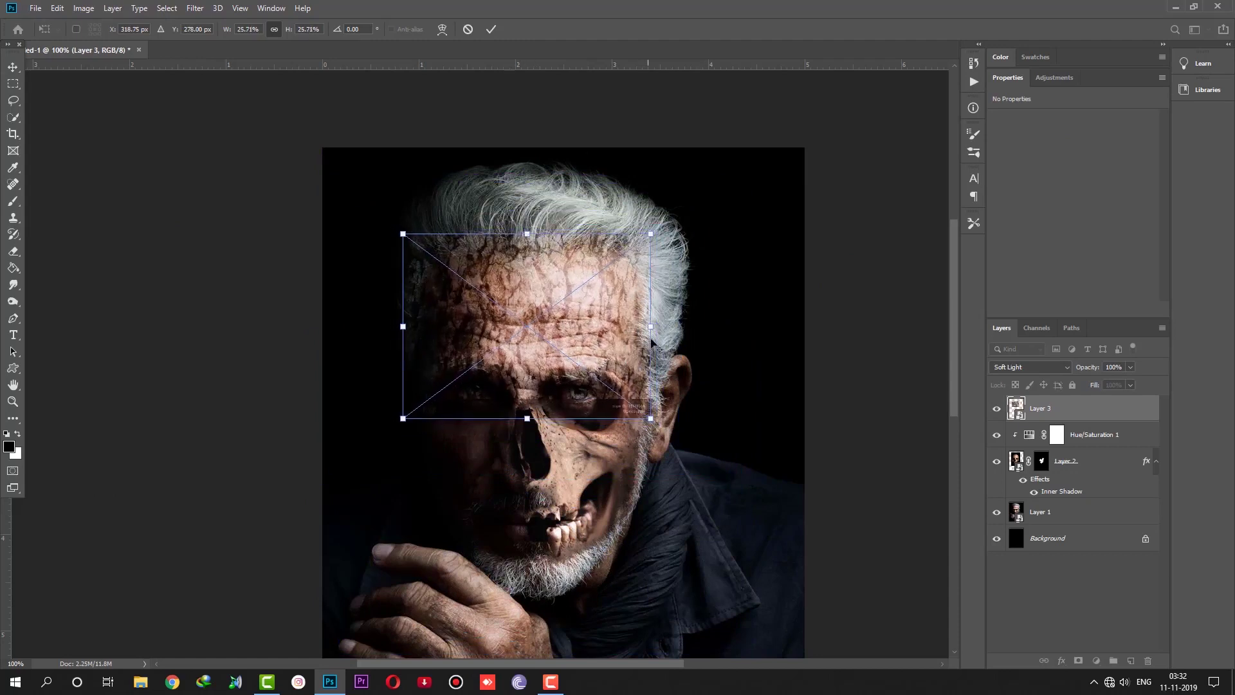
pyautogui.moveTo(648, 325); pyautogui.dragTo(646, 325)
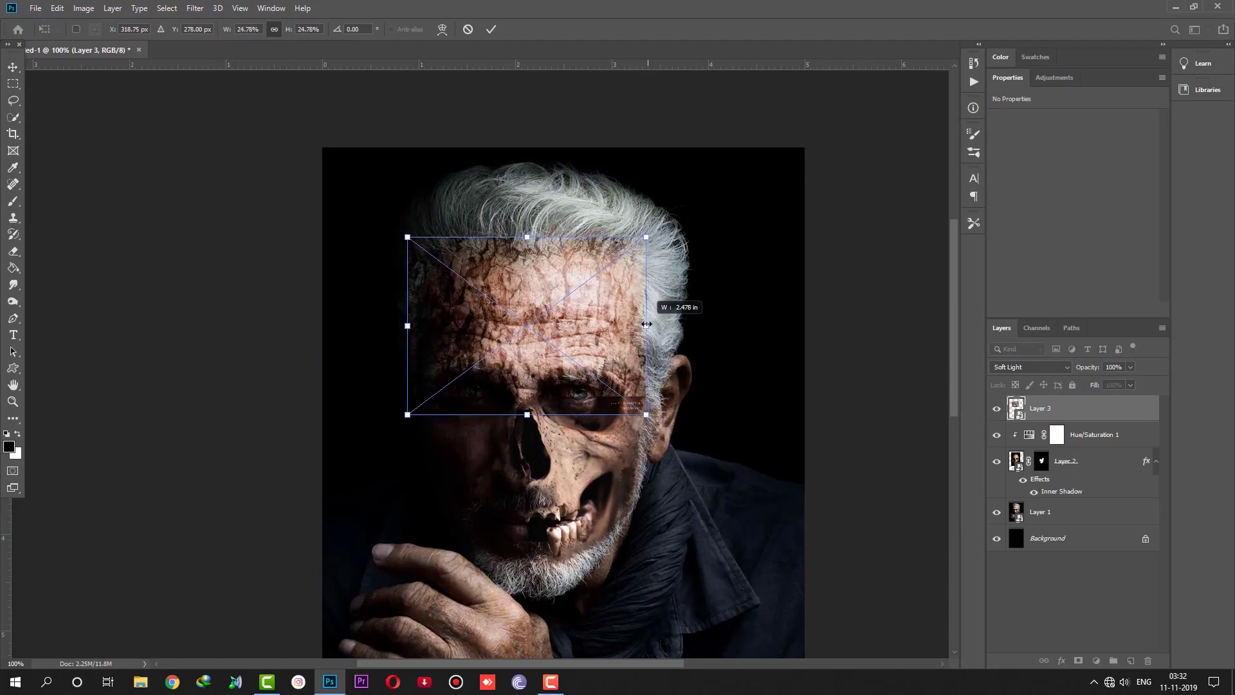
pyautogui.press('Return')
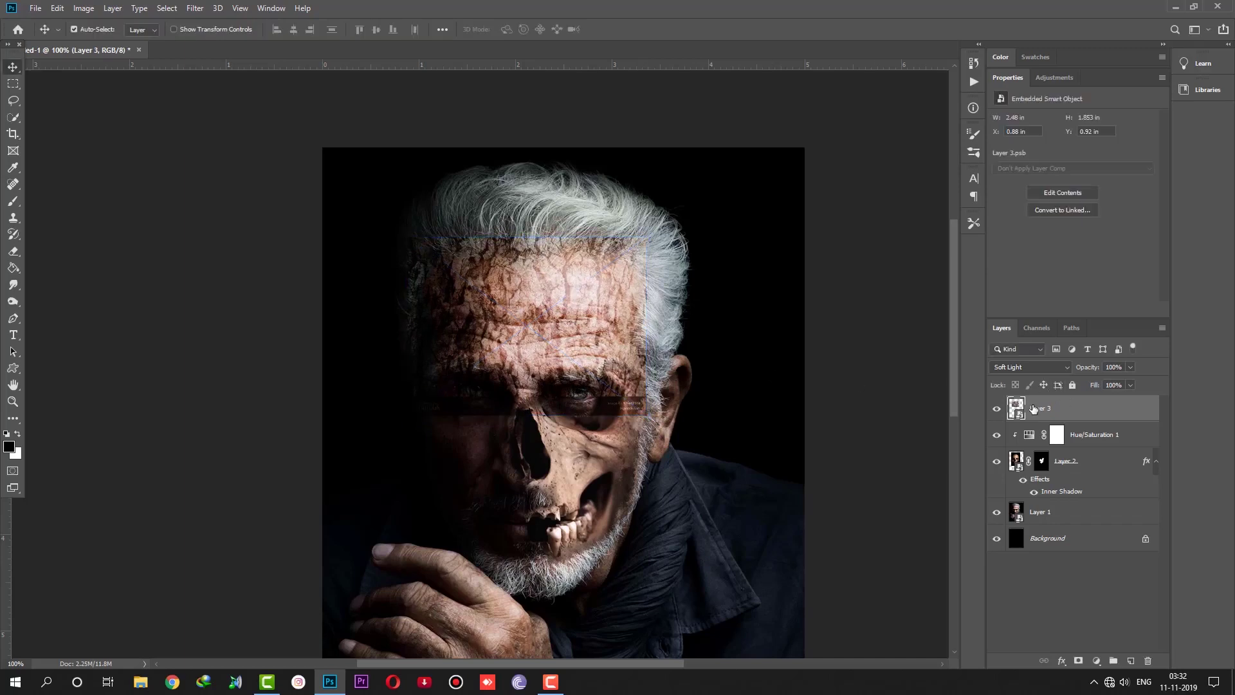
# - Apply Levels to the bark layer with black input 23 and white input 227
pyautogui.click(84, 8)
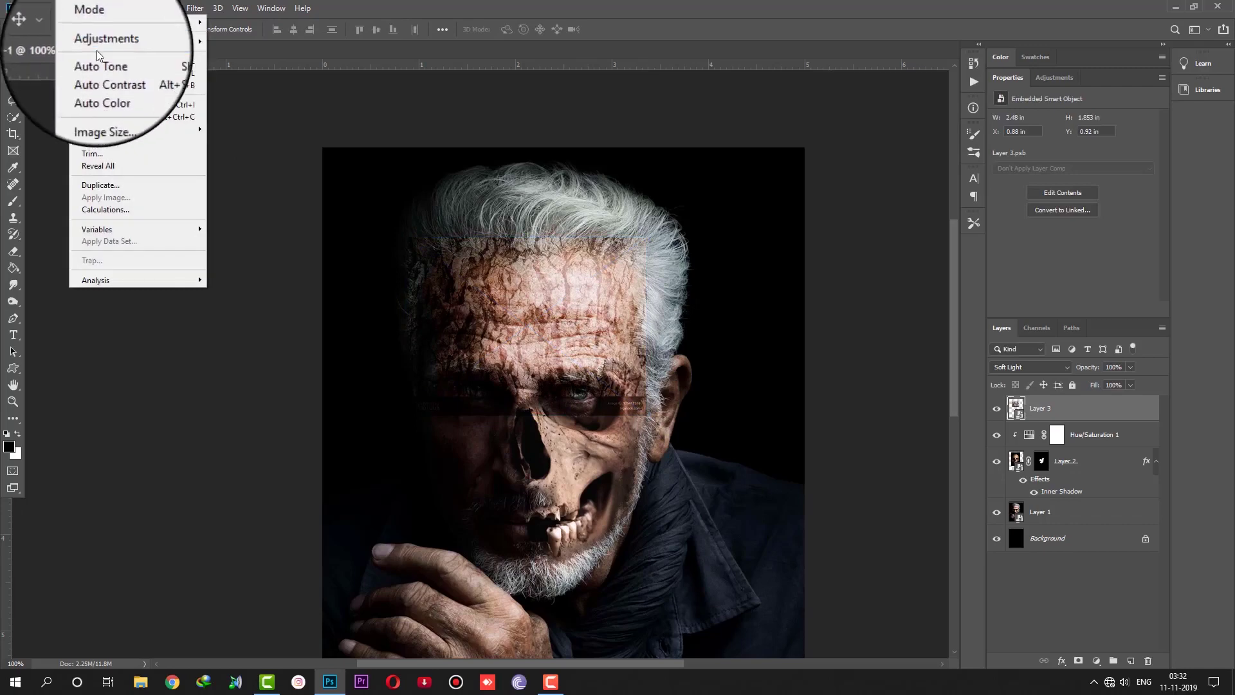
pyautogui.moveTo(103, 42)
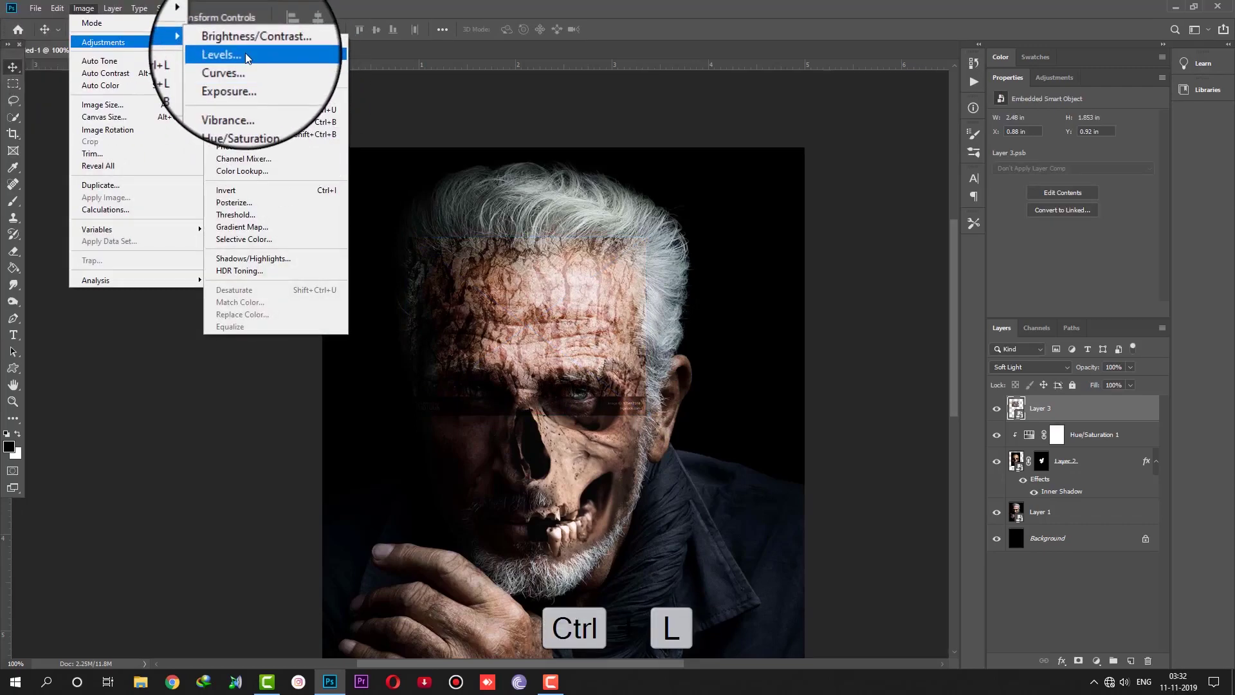
pyautogui.click(245, 54)
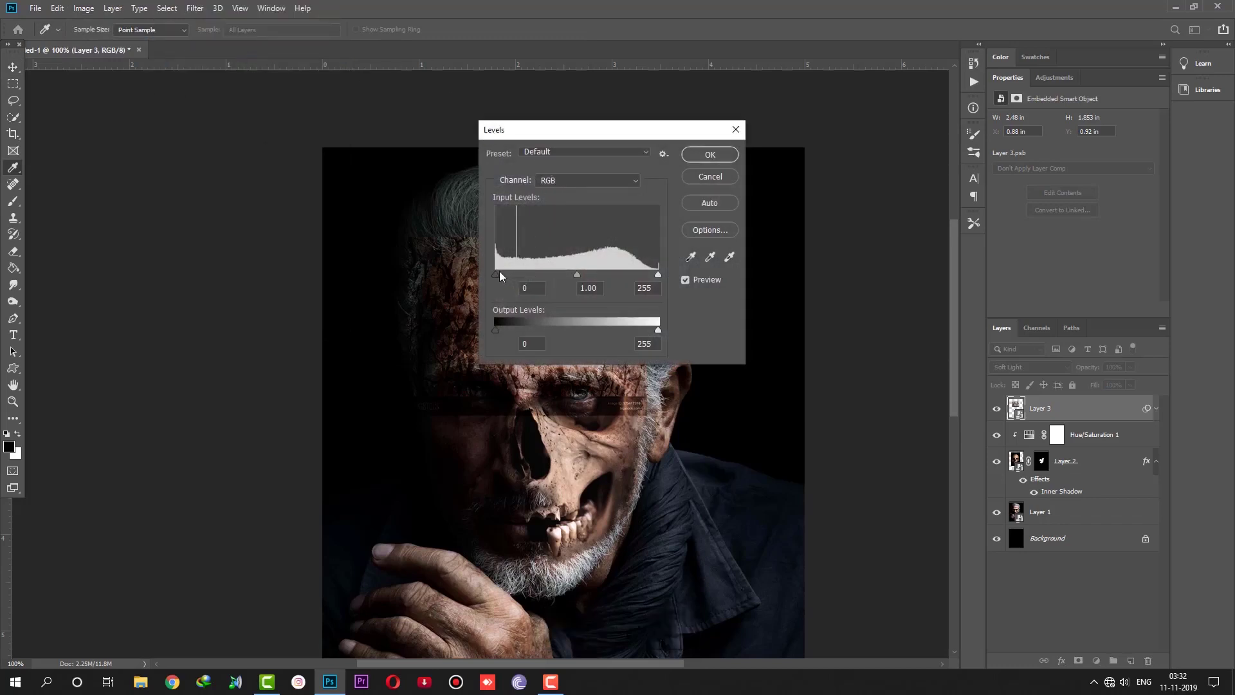
pyautogui.moveTo(496, 274); pyautogui.dragTo(511, 274)
pyautogui.moveTo(601, 136); pyautogui.dragTo(791, 105)
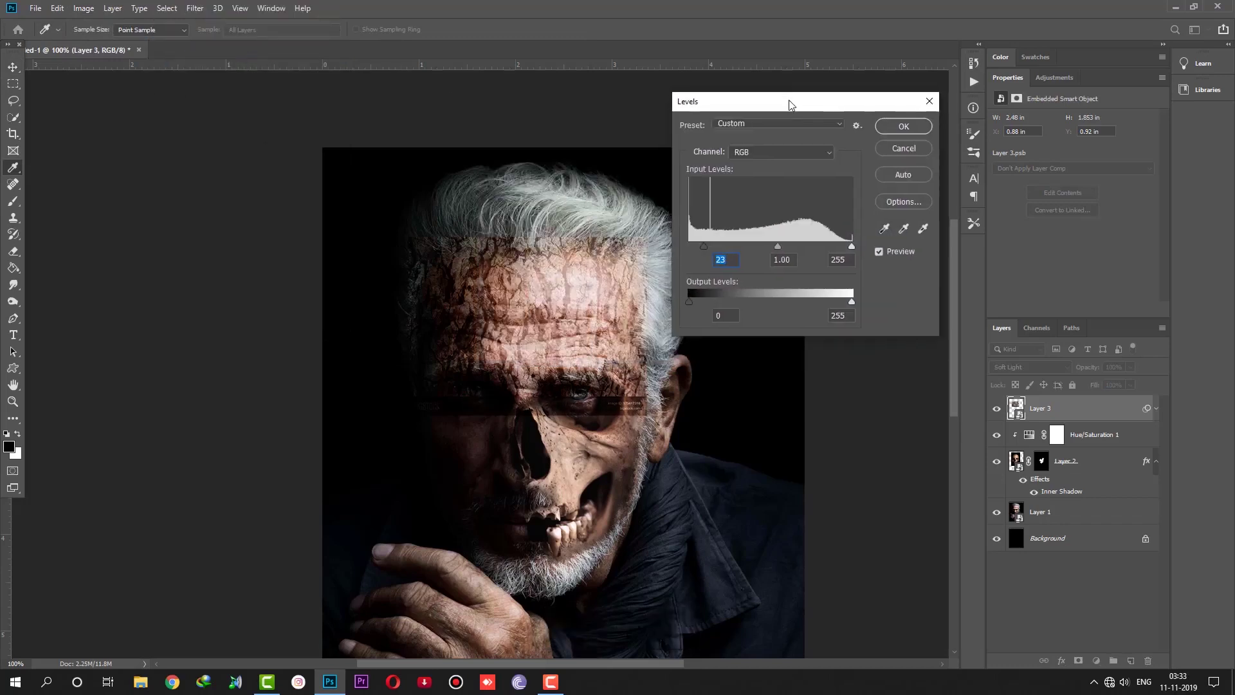
pyautogui.moveTo(853, 248); pyautogui.dragTo(833, 248)
pyautogui.click(853, 242)
pyautogui.press('Return')
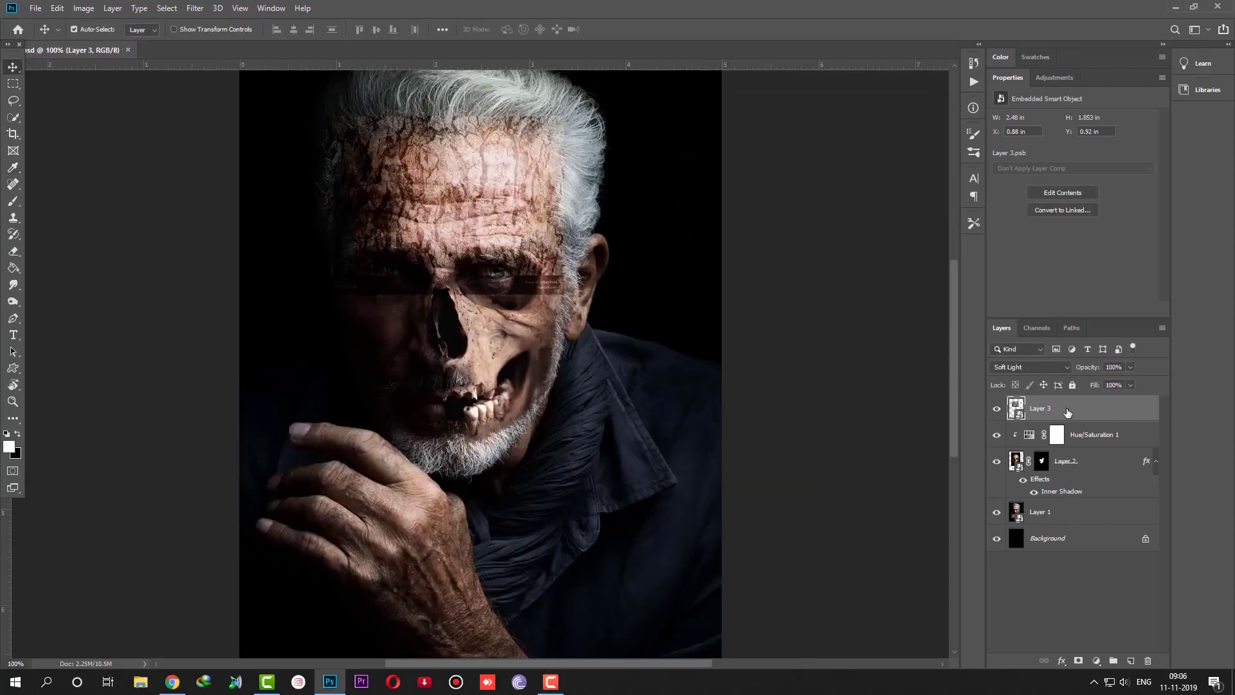
# - Target Layer 2's mask with an enlarged brush at about 30% opacity
pyautogui.click(1042, 462)
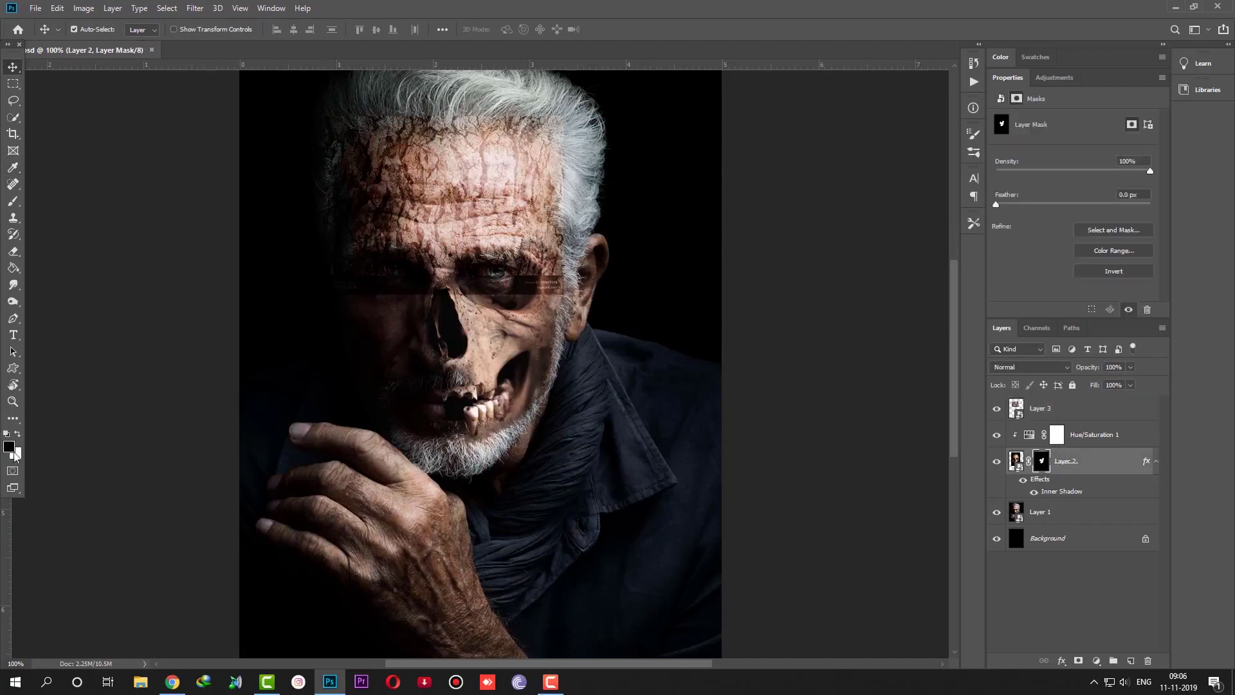
pyautogui.press('b')
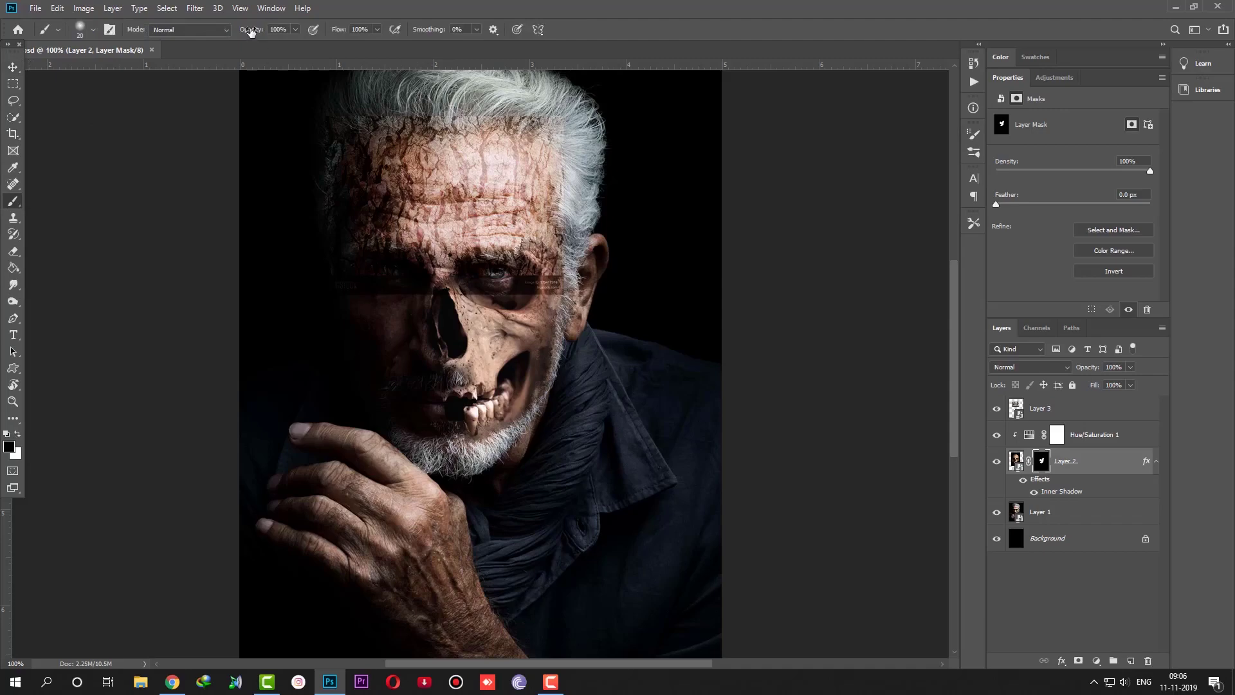
pyautogui.moveTo(251, 32); pyautogui.dragTo(207, 38)
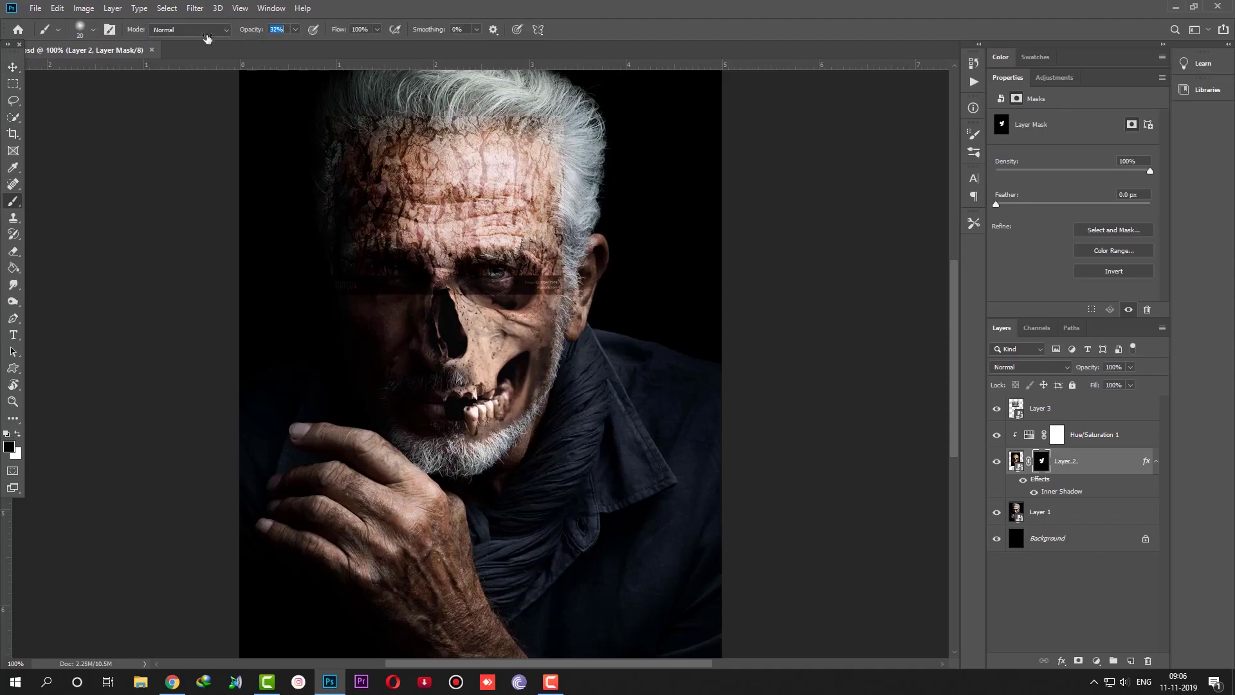
pyautogui.rightClick(531, 223)
pyautogui.moveTo(448, 189); pyautogui.dragTo(459, 191)
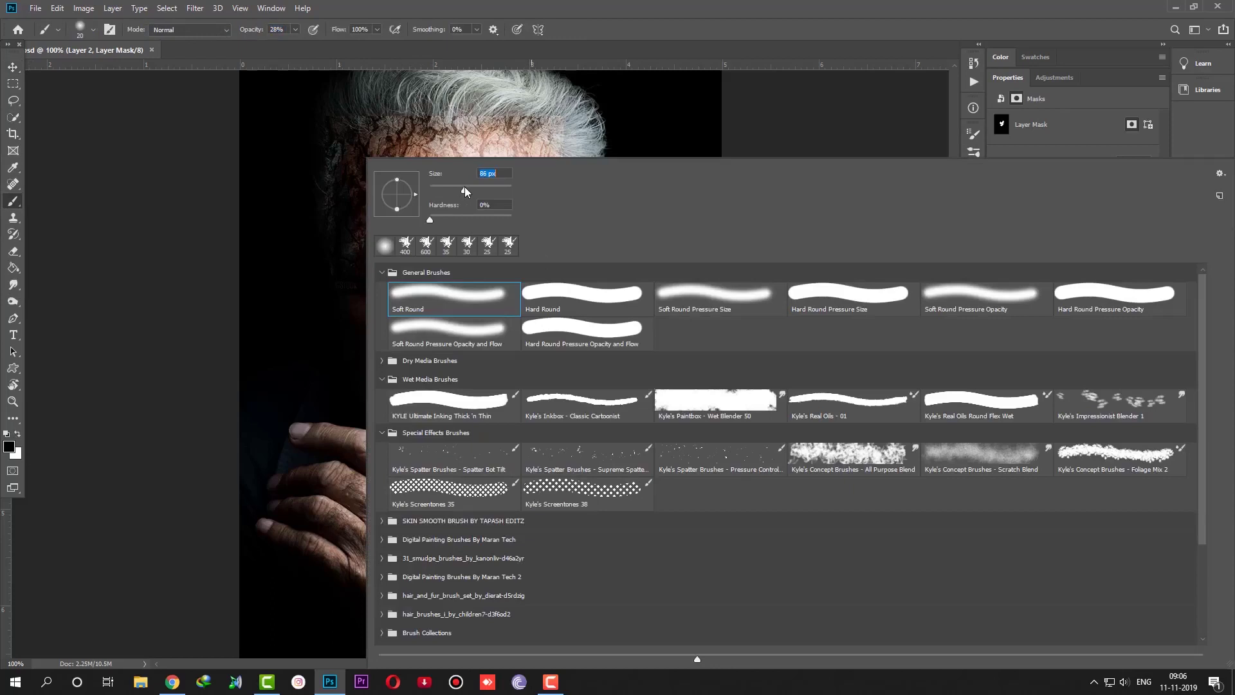
pyautogui.press('Return')
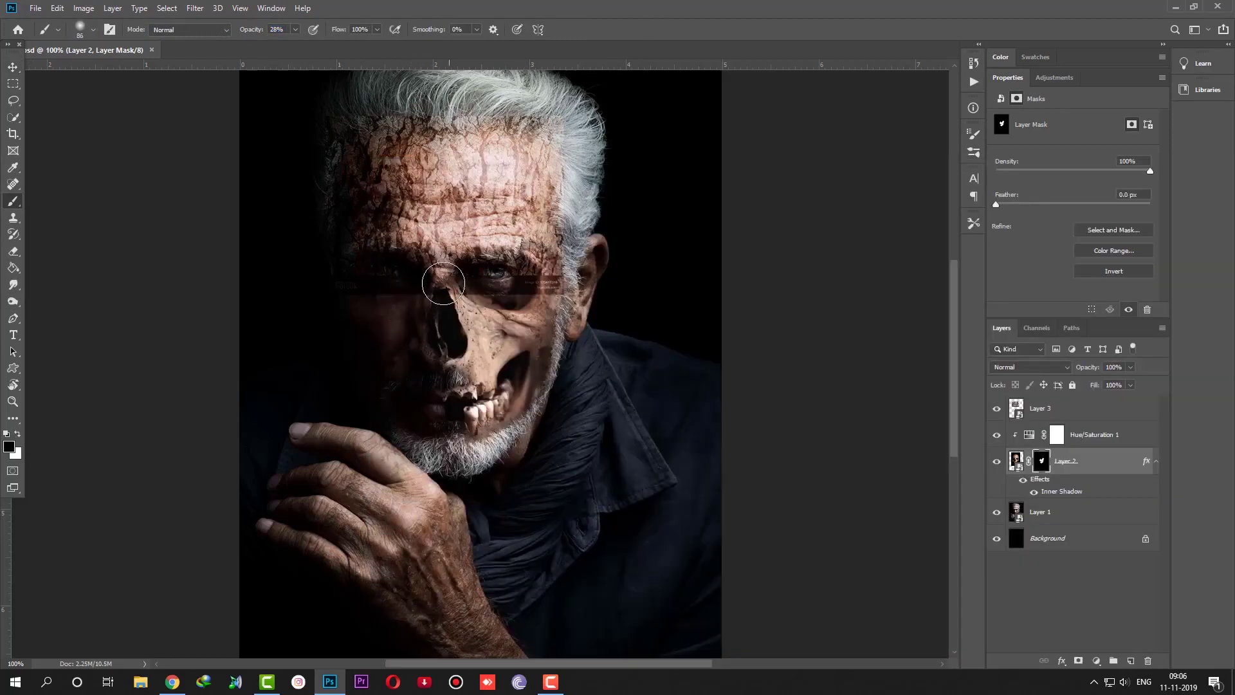
# - Hide Layer 3, paint skull back around the mouth, and mask it off beside the nose
pyautogui.click(995, 410)
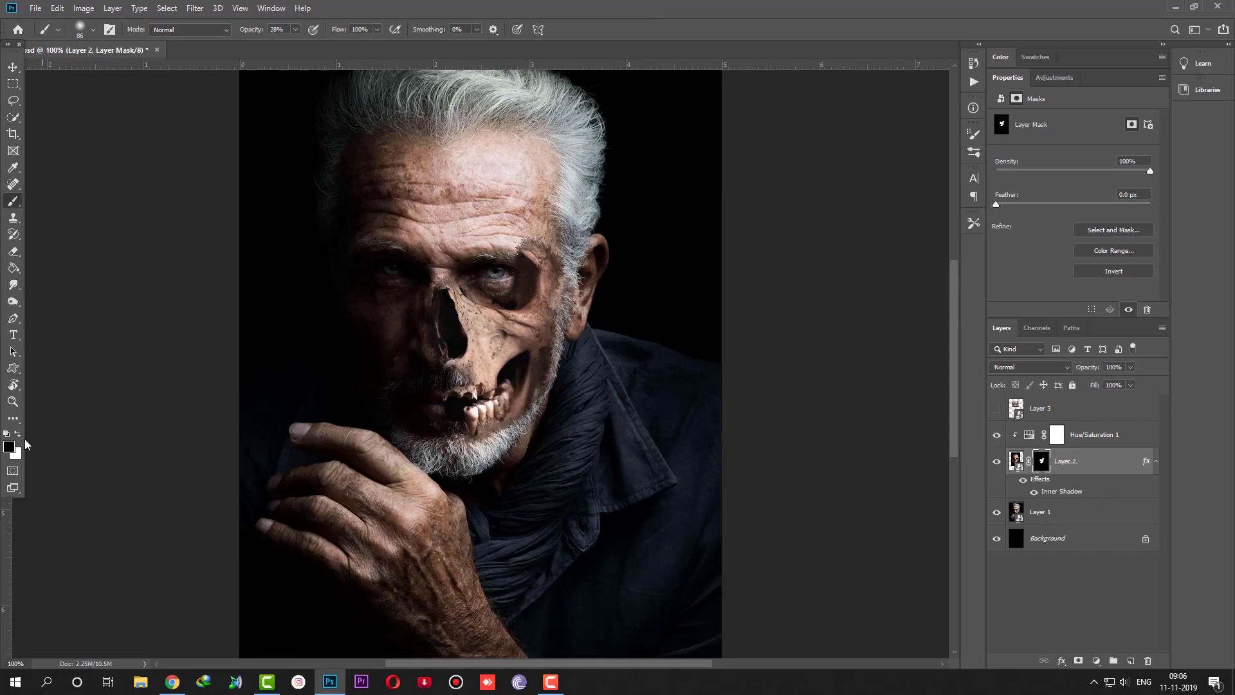
pyautogui.press('x')
pyautogui.press('0')
pyautogui.moveTo(441, 394); pyautogui.dragTo(445, 398)
pyautogui.click(18, 434)
pyautogui.moveTo(405, 305); pyautogui.dragTo(407, 368)
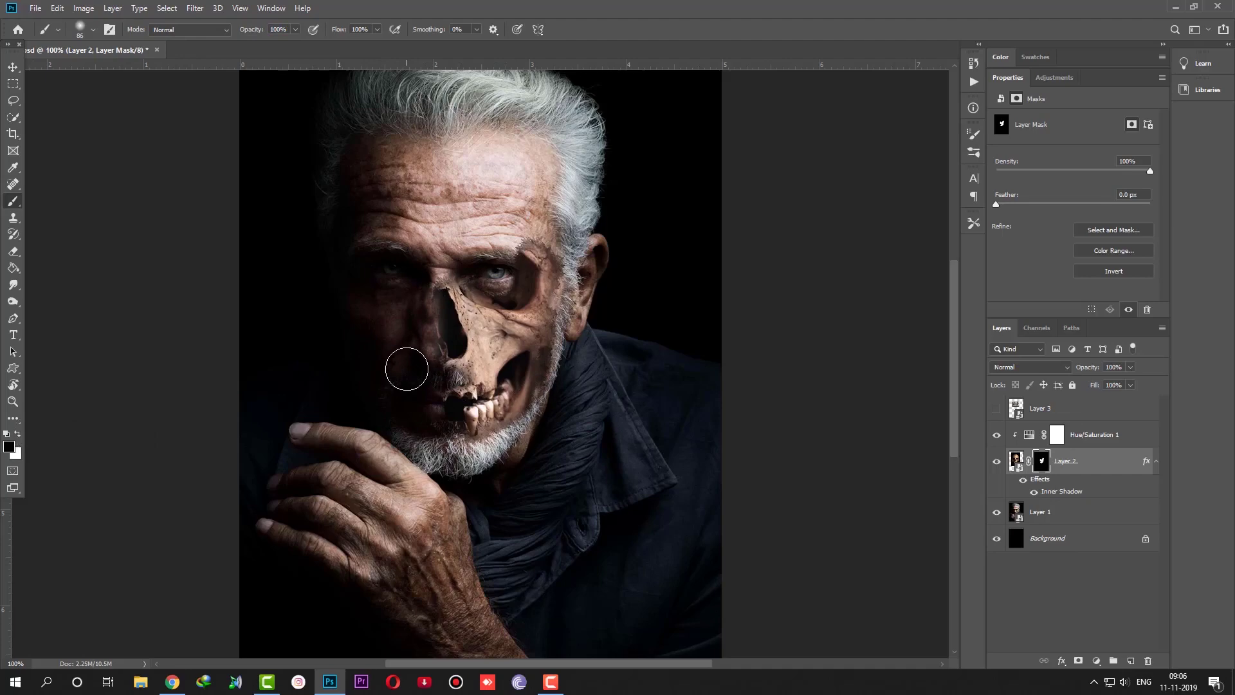
# - Harden the brush to about 56% and soften the skull edge beside the nose
pyautogui.rightClick(407, 369)
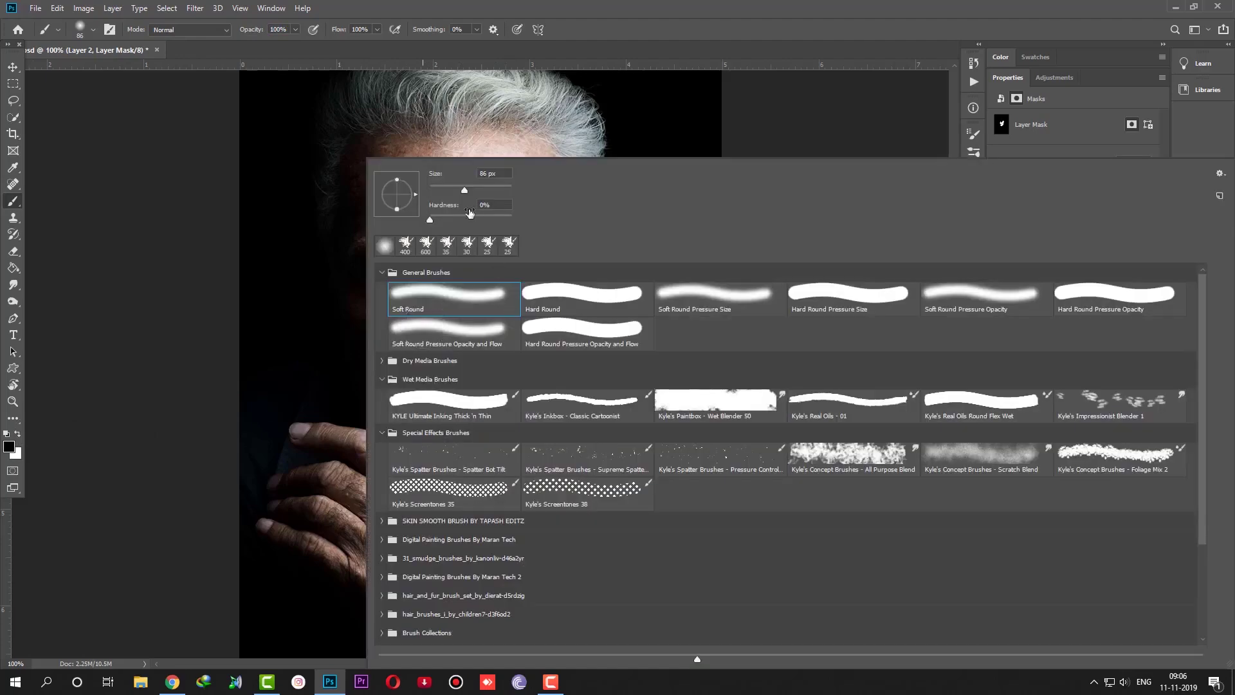
pyautogui.click(475, 220)
pyautogui.click(613, 6)
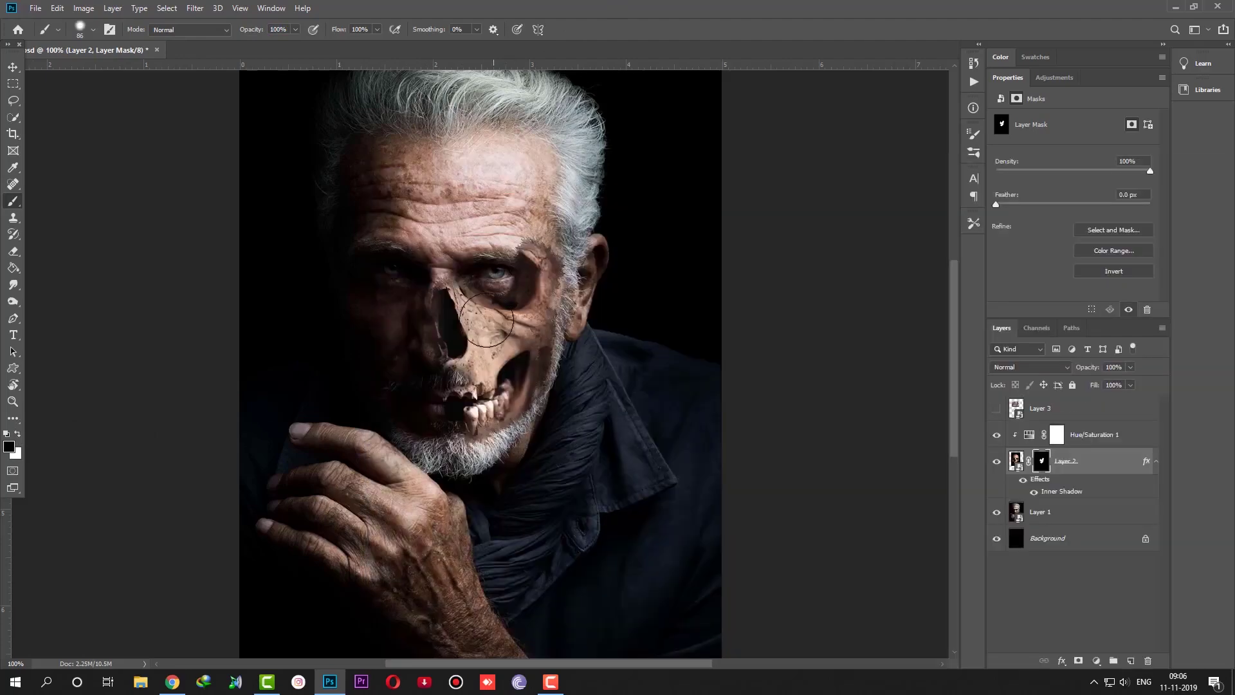
pyautogui.rightClick(398, 326)
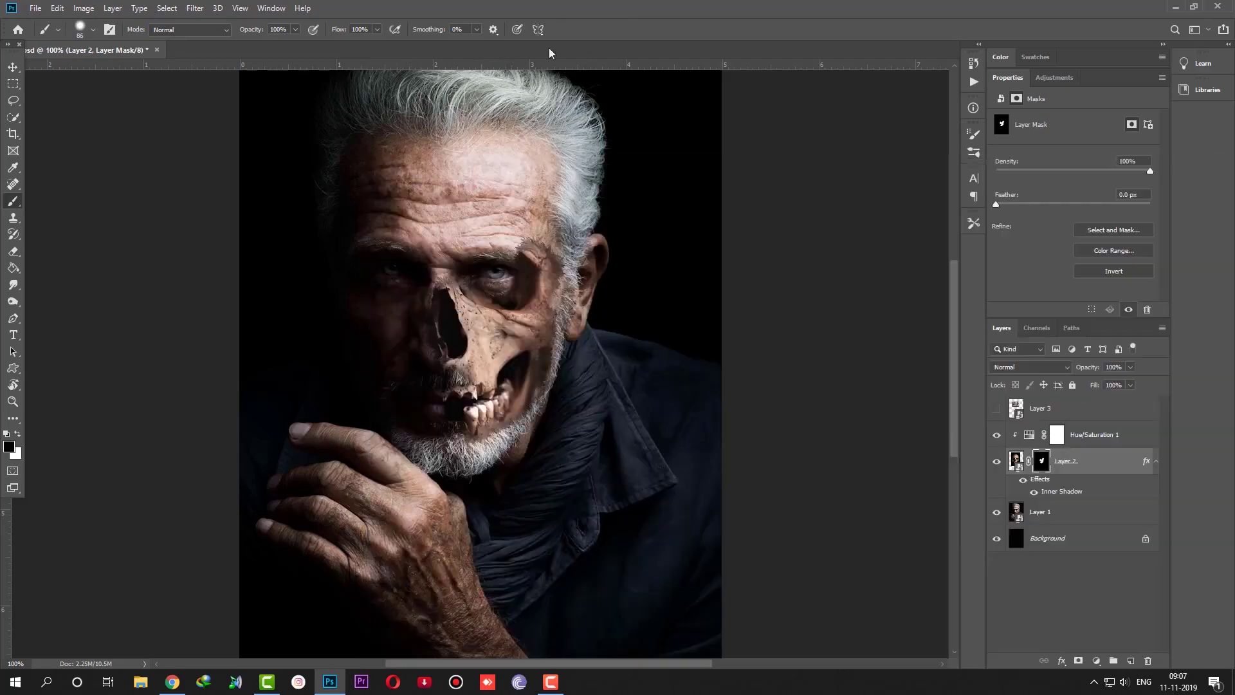
pyautogui.click(553, 54)
pyautogui.moveTo(406, 331); pyautogui.dragTo(412, 385)
# - Paint white on the skull mask down the side of the nose and adjust brush hardness
pyautogui.click(18, 436)
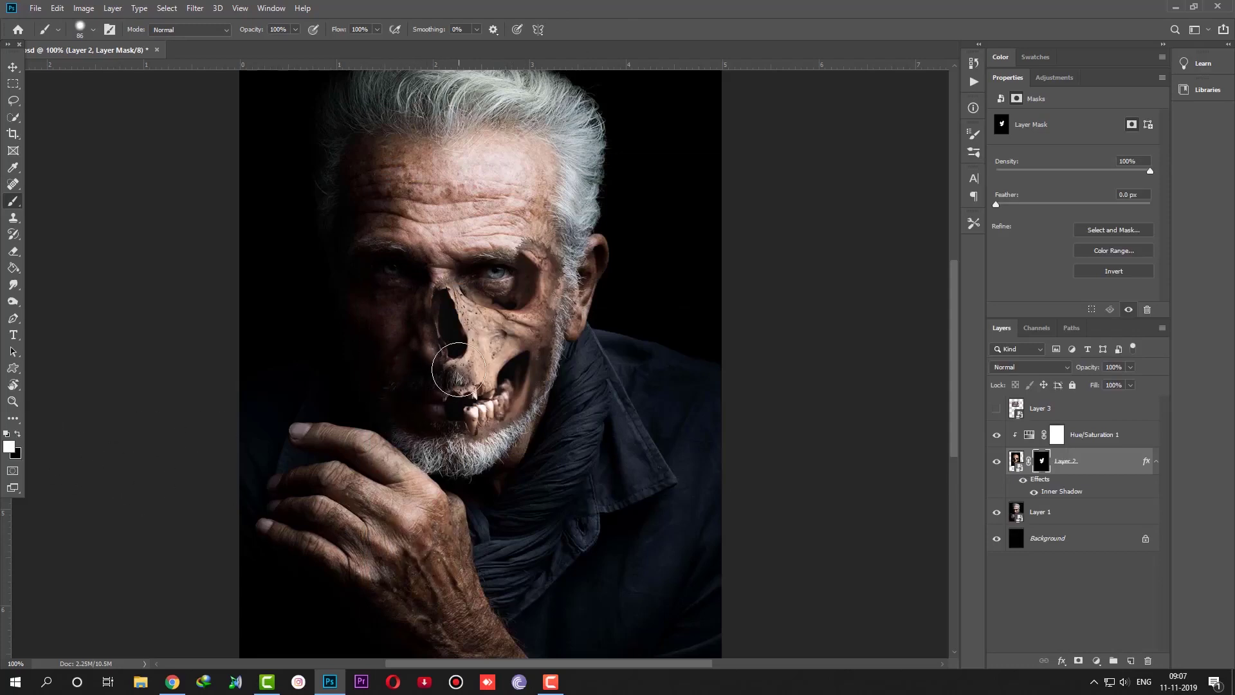
pyautogui.moveTo(441, 299); pyautogui.dragTo(447, 352)
pyautogui.press('[')
pyautogui.rightClick(432, 329)
pyautogui.moveTo(474, 222); pyautogui.dragTo(459, 223)
pyautogui.press('Return')
# - Reveal skull along the nasal cavity's left wall at 75% brush opacity
pyautogui.press('7')
pyautogui.press('5')
pyautogui.moveTo(438, 292); pyautogui.dragTo(441, 347)
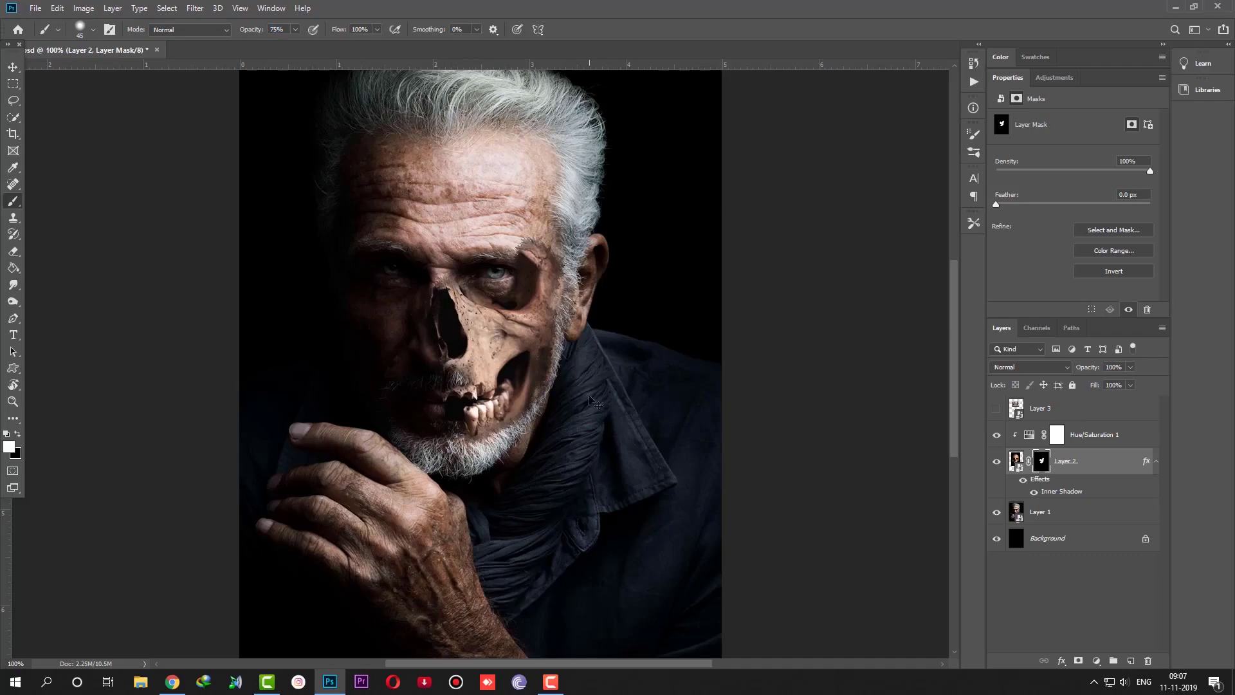
pyautogui.scroll(-1, 442, 347)
pyautogui.scroll(2, 441, 348)
pyautogui.moveTo(381, 231); pyautogui.dragTo(388, 325)
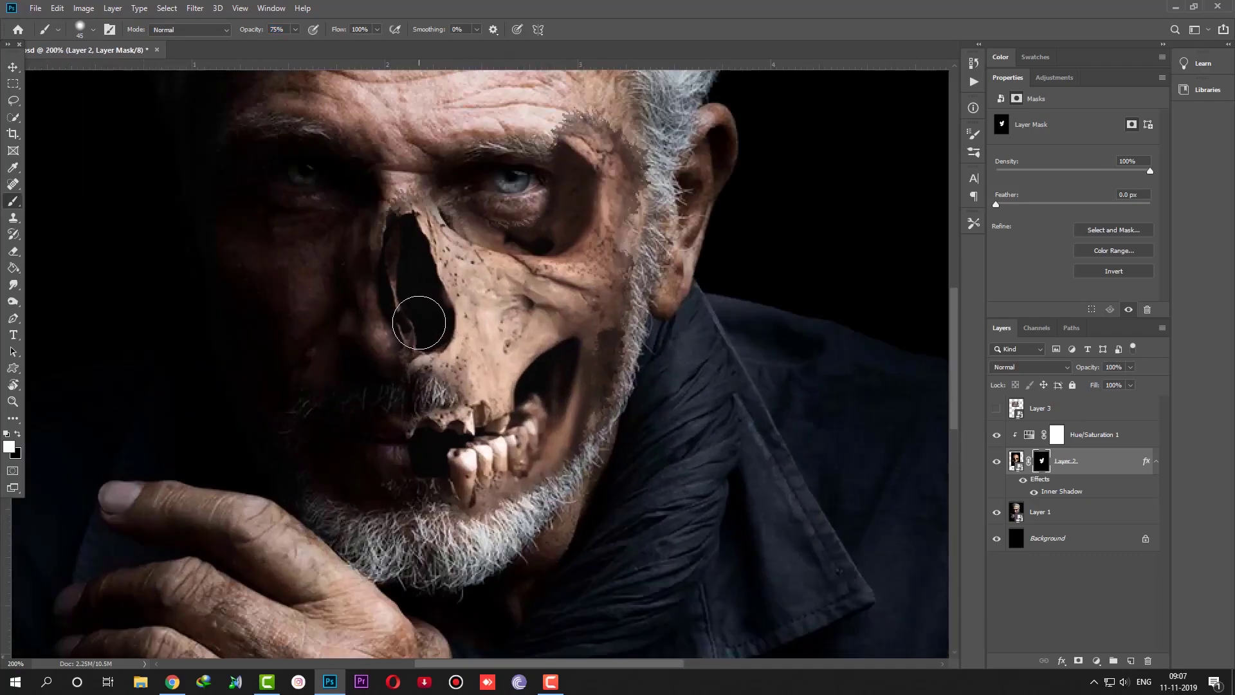
pyautogui.press('[')
pyautogui.moveTo(408, 312); pyautogui.dragTo(397, 252)
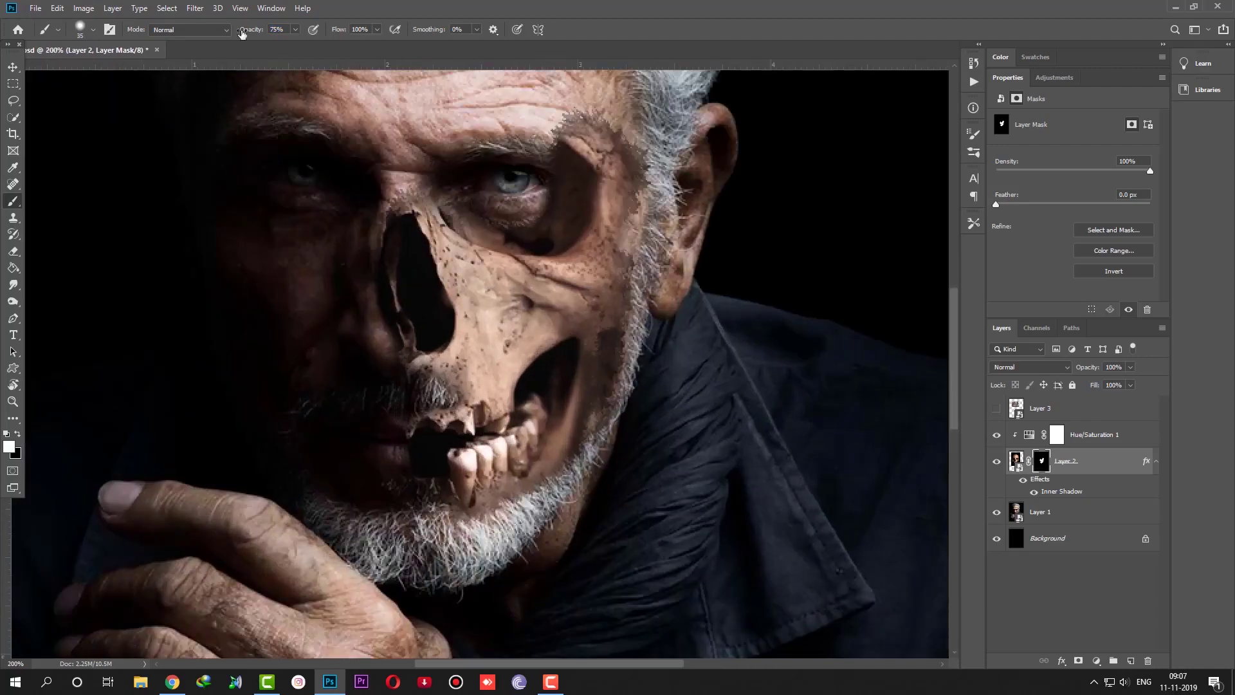
# - Set the brush to 40% opacity and 40 px, then enlarge it to 50
pyautogui.moveTo(247, 30); pyautogui.dragTo(238, 30)
pyautogui.rightClick(428, 317)
pyautogui.write('40')
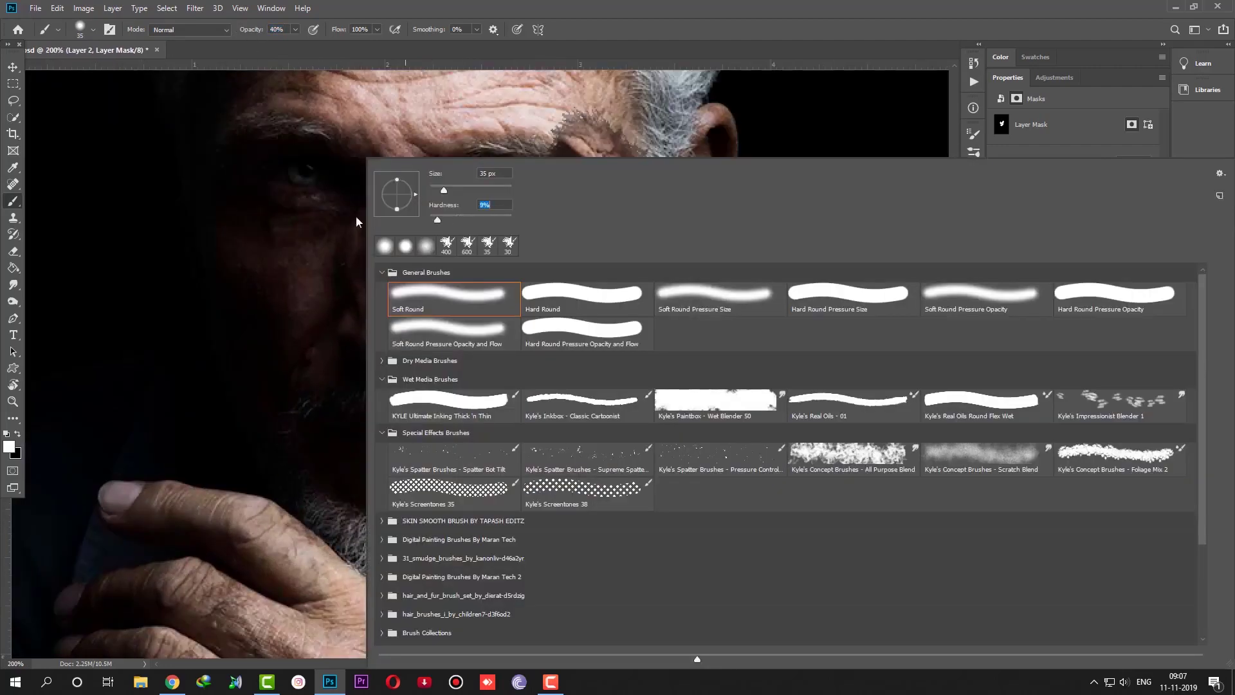
pyautogui.press('Return')
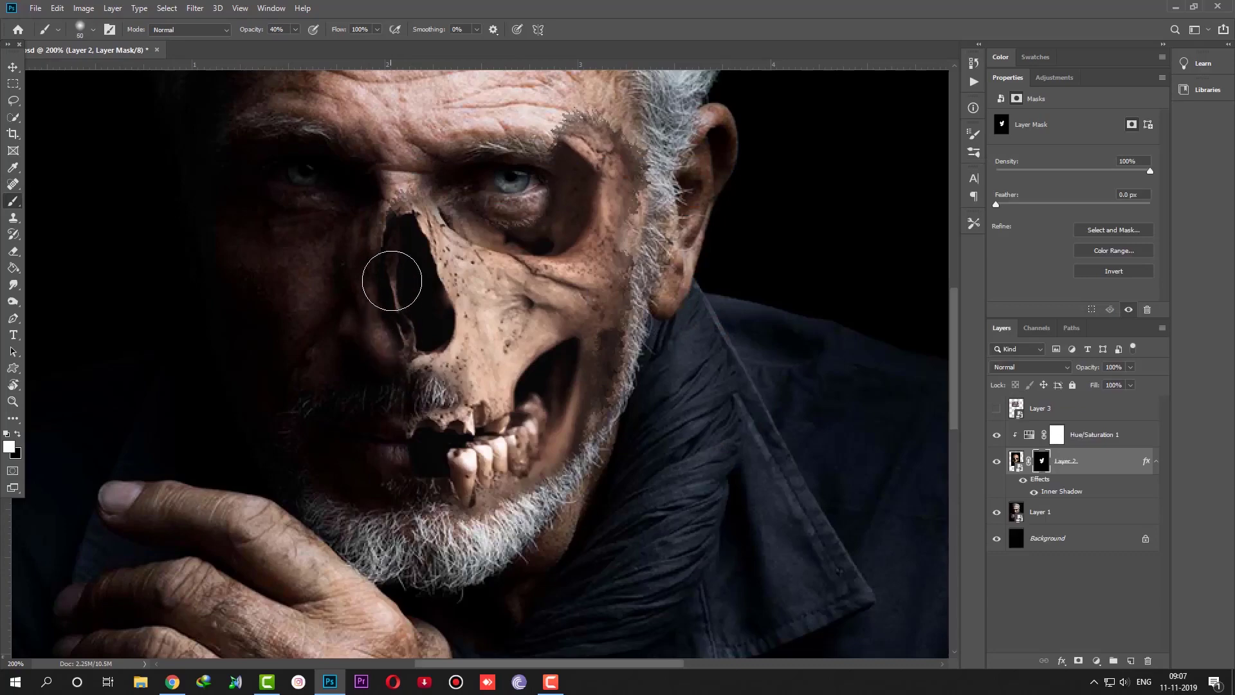
pyautogui.press(']')
pyautogui.hotkey('ctrl', '-')
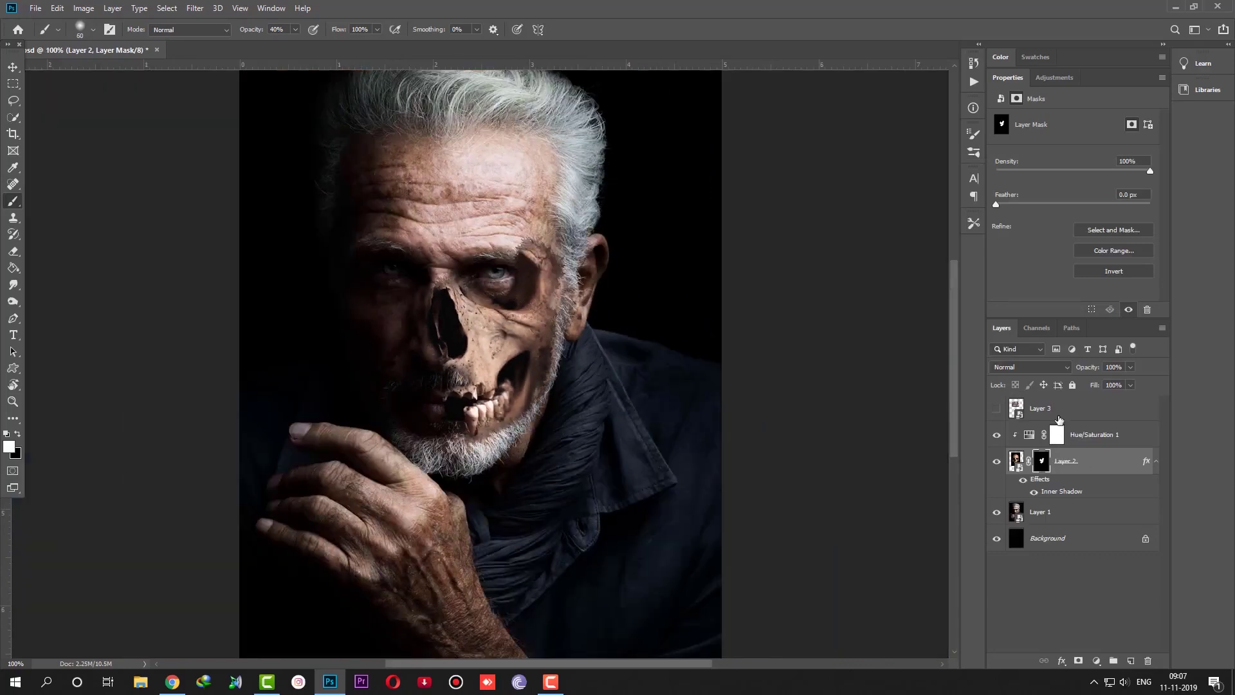
# - Show Layer 3 and give it an inverted, all-black layer mask
pyautogui.click(1048, 415)
pyautogui.hotkey('ctrl', '+')
pyautogui.click(997, 409)
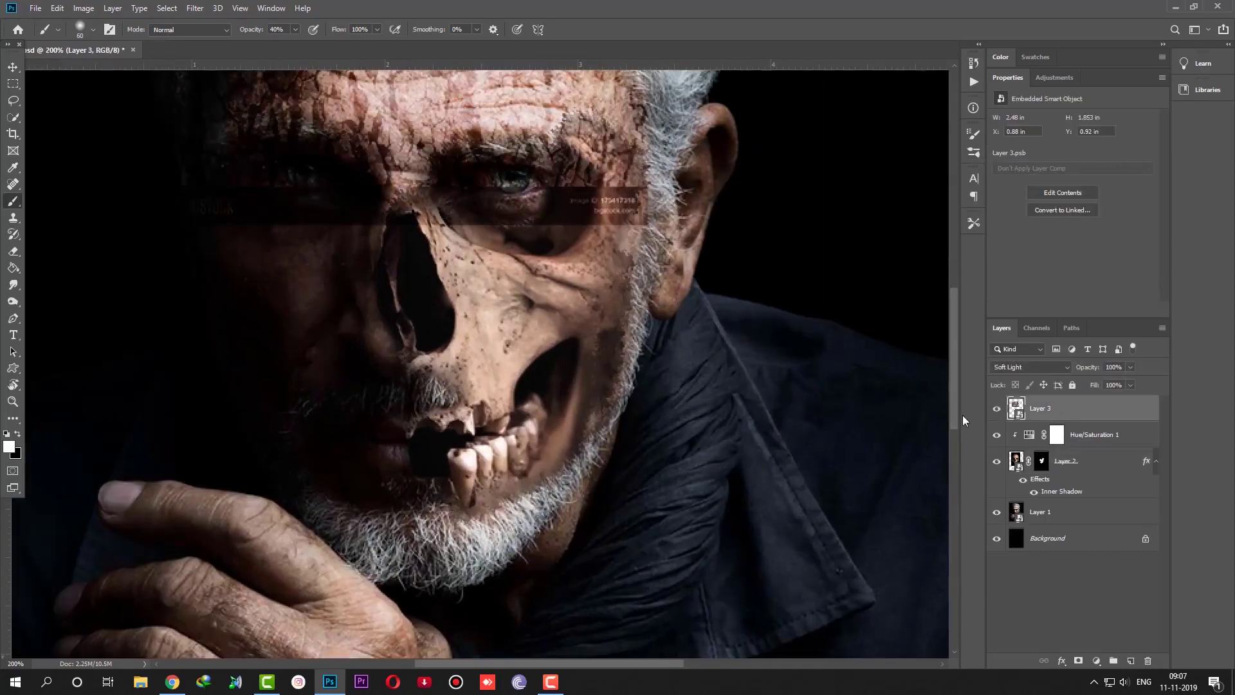
pyautogui.hotkey('ctrl', '-')
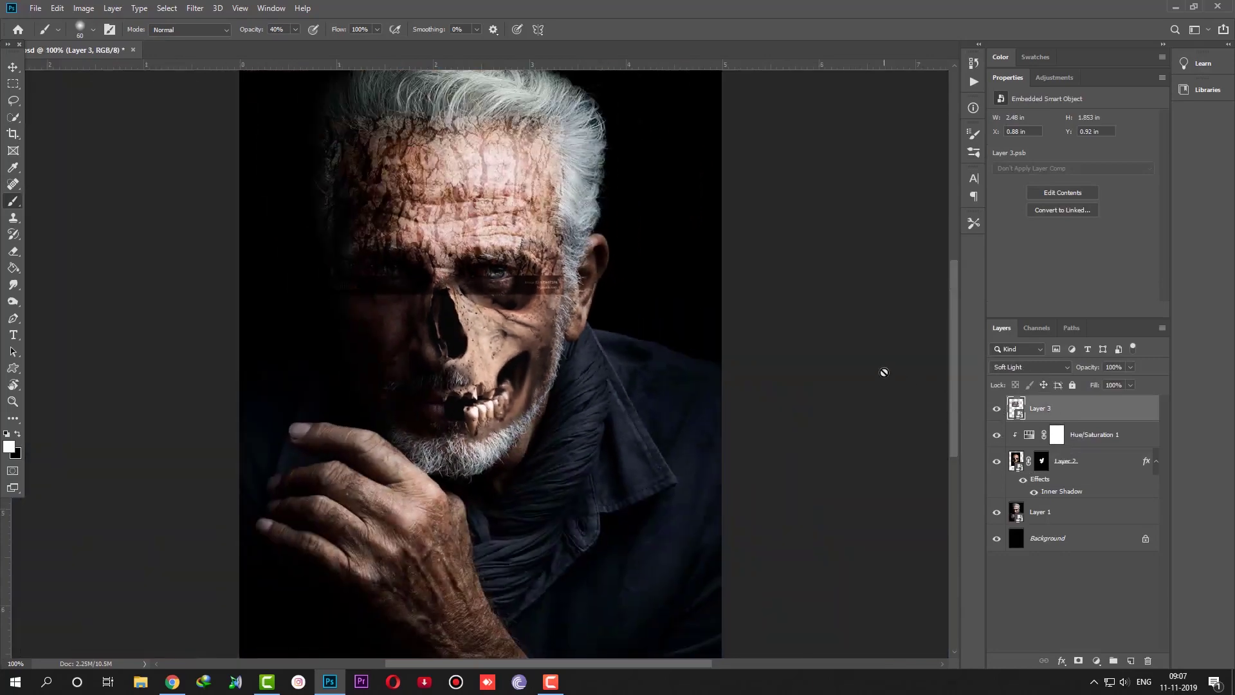
pyautogui.click(1079, 661)
pyautogui.click(1107, 271)
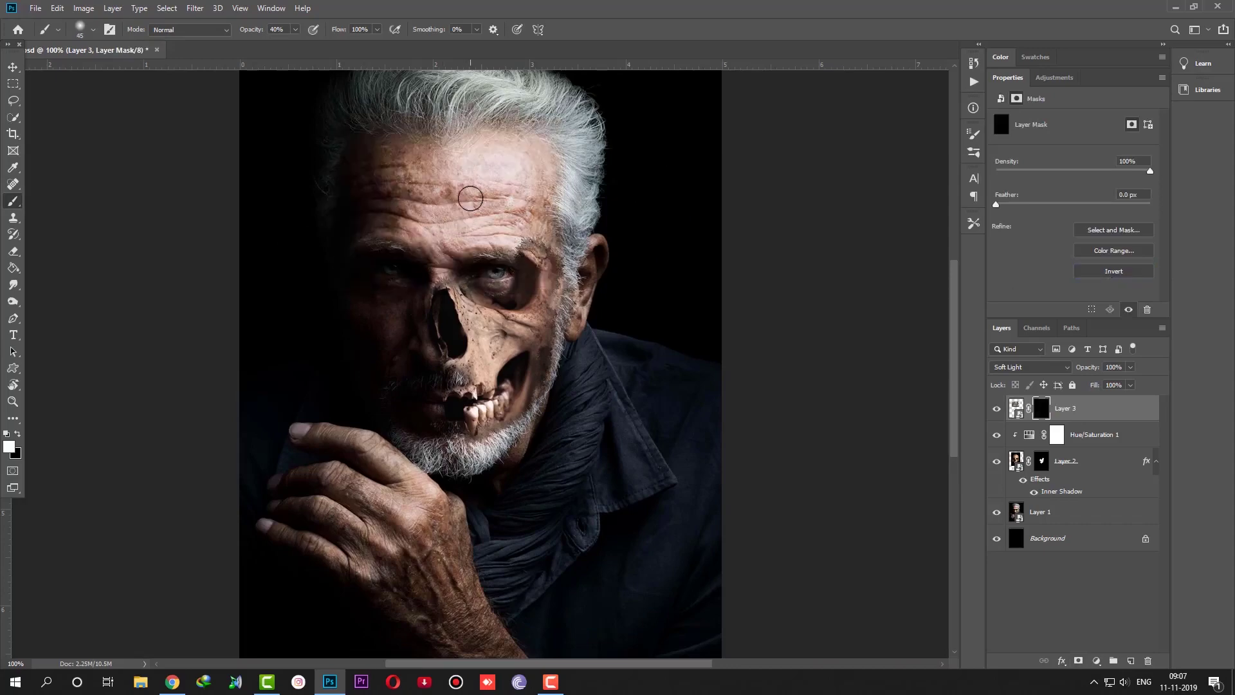
# - Paint white across the forehead to reveal the cracked texture there
pyautogui.press(']')
pyautogui.press(']')
pyautogui.moveTo(522, 214)
pyautogui.mouseDown()
pyautogui.moveTo(480, 188)
pyautogui.moveTo(496, 193)
pyautogui.mouseUp()
pyautogui.press('[')
pyautogui.press('[')
pyautogui.press('[')
pyautogui.moveTo(399, 174)
pyautogui.mouseDown()
pyautogui.moveTo(402, 206)
pyautogui.moveTo(523, 240)
pyautogui.moveTo(540, 232)
pyautogui.moveTo(534, 222)
pyautogui.mouseUp()
pyautogui.press(']')
pyautogui.press(']')
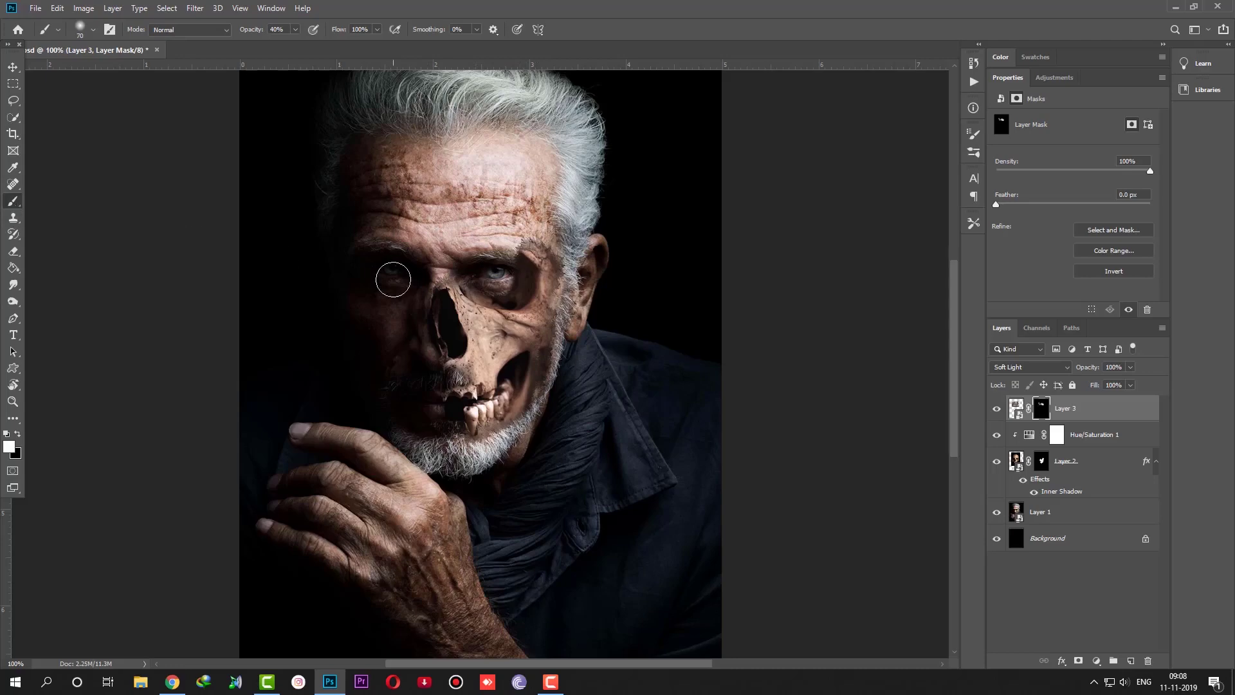
pyautogui.rightClick(391, 275)
# - Switch to the KYLE Ultimate Pencil Hard brush at 100% opacity, about 30 px
pyautogui.click(411, 405)
pyautogui.press('Return')
pyautogui.press('0')
pyautogui.press('[')
pyautogui.rightClick(550, 238)
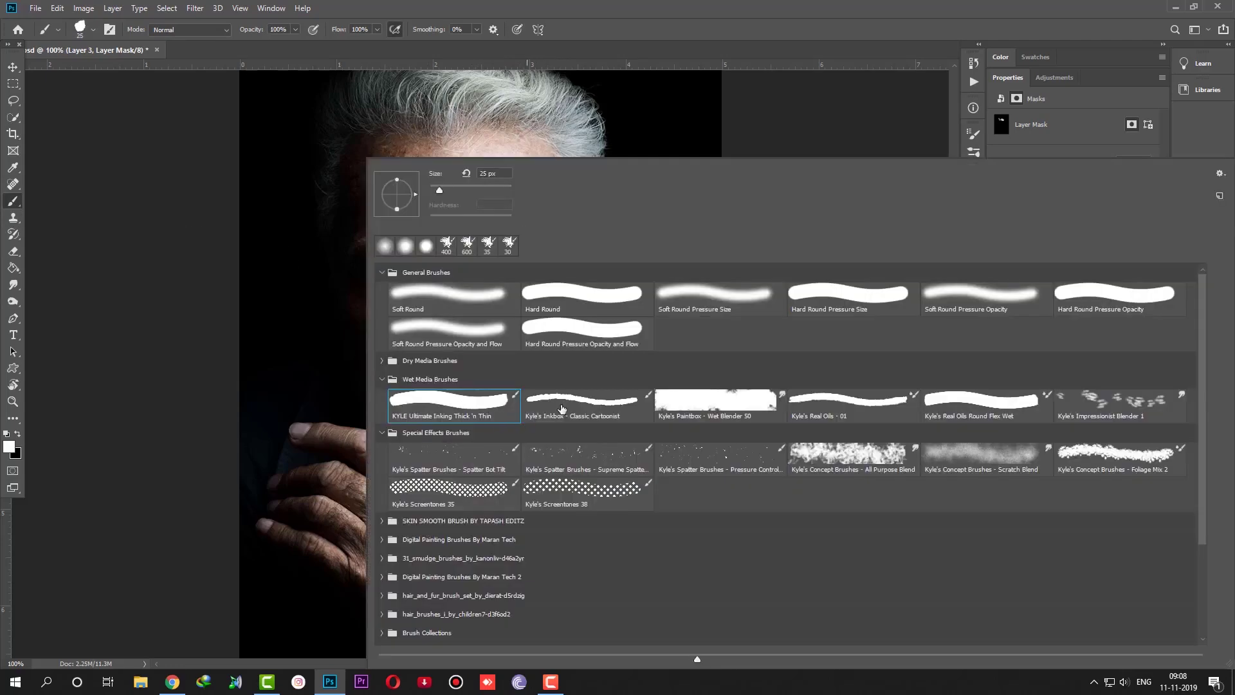
pyautogui.click(562, 408)
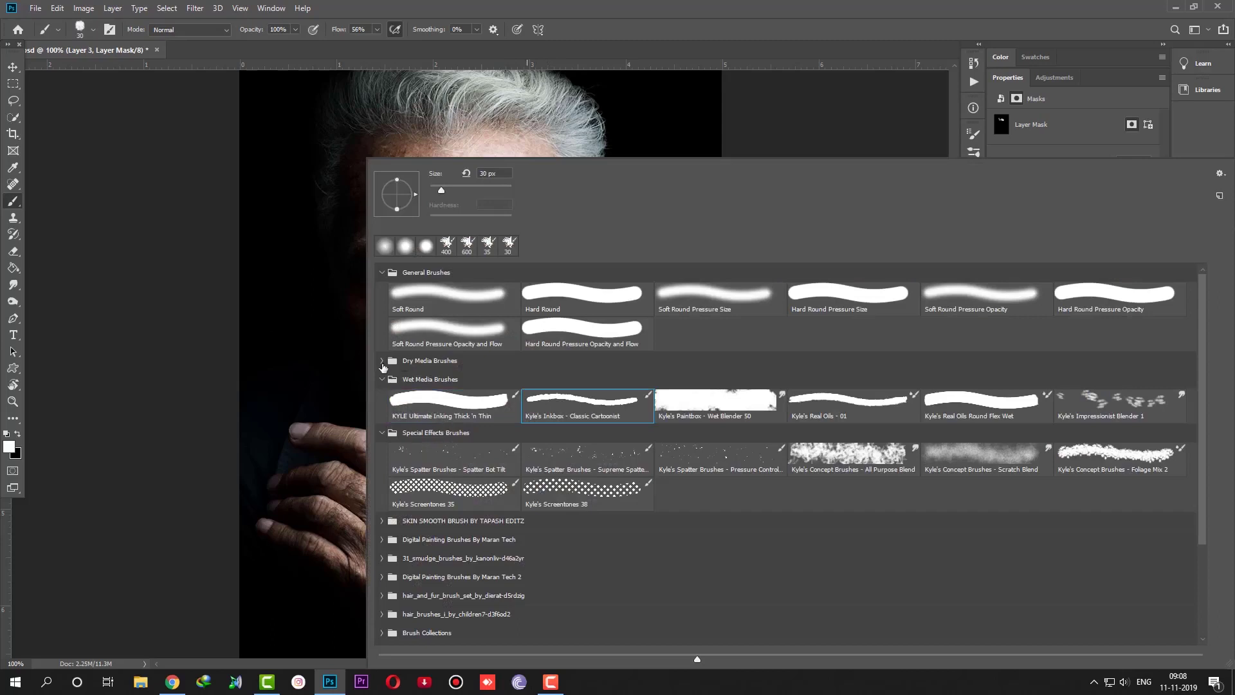
pyautogui.click(382, 361)
pyautogui.click(427, 394)
pyautogui.click(622, 8)
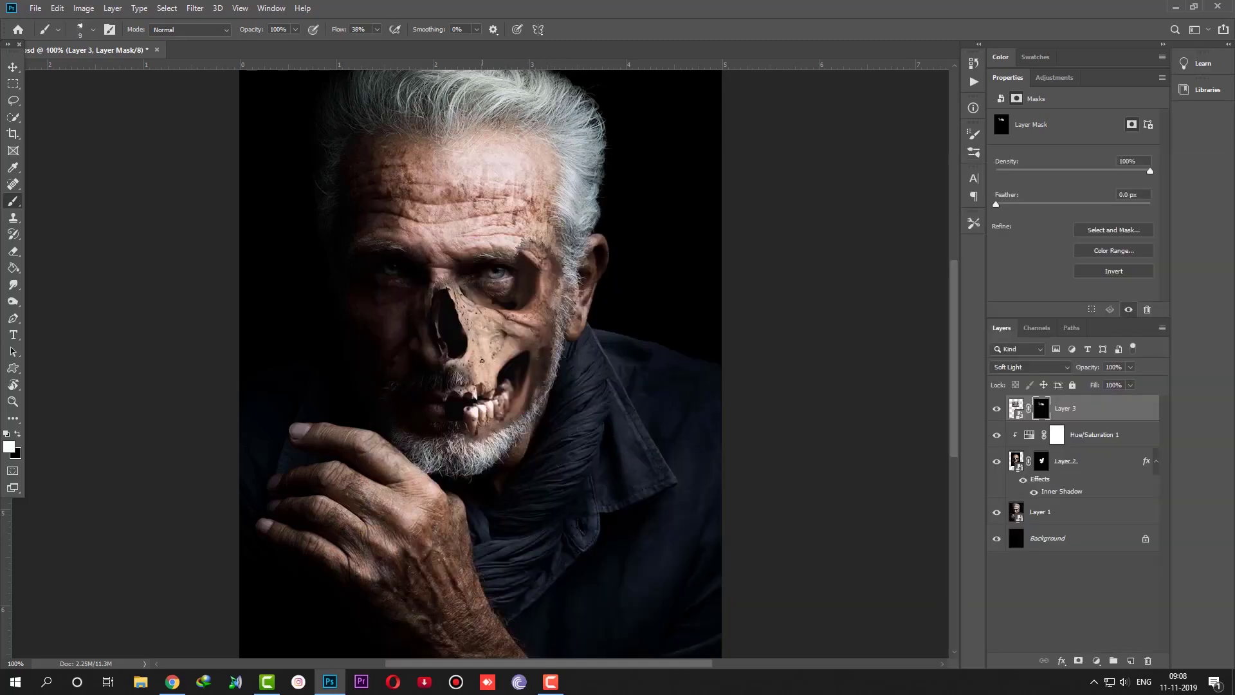
pyautogui.press(']')
# - On Layer 2's mask, paint skull onto the temple at 100% flow, then hide some with black
pyautogui.click(1037, 464)
pyautogui.moveTo(554, 244); pyautogui.dragTo(505, 222)
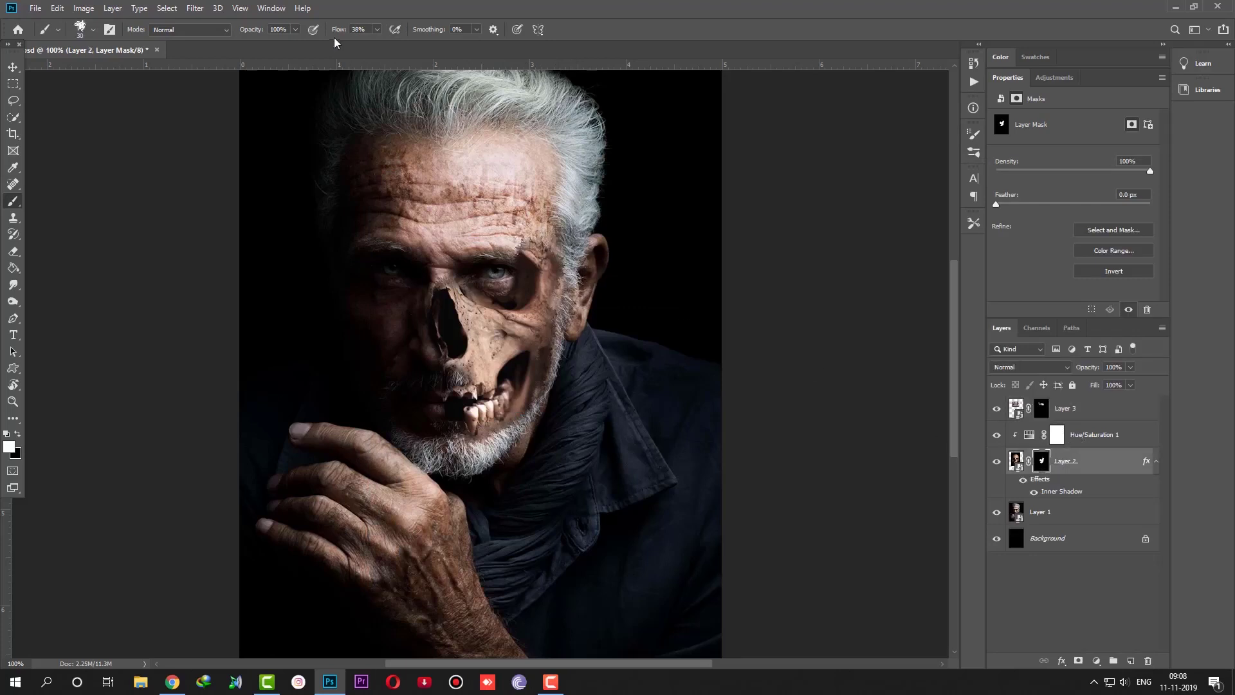
pyautogui.moveTo(339, 30); pyautogui.dragTo(634, 100)
pyautogui.moveTo(557, 248)
pyautogui.mouseDown()
pyautogui.moveTo(509, 222)
pyautogui.moveTo(525, 247)
pyautogui.moveTo(565, 260)
pyautogui.mouseUp()
pyautogui.hotkey('ctrl', 'z')
pyautogui.press('x')
pyautogui.moveTo(515, 253); pyautogui.dragTo(532, 262)
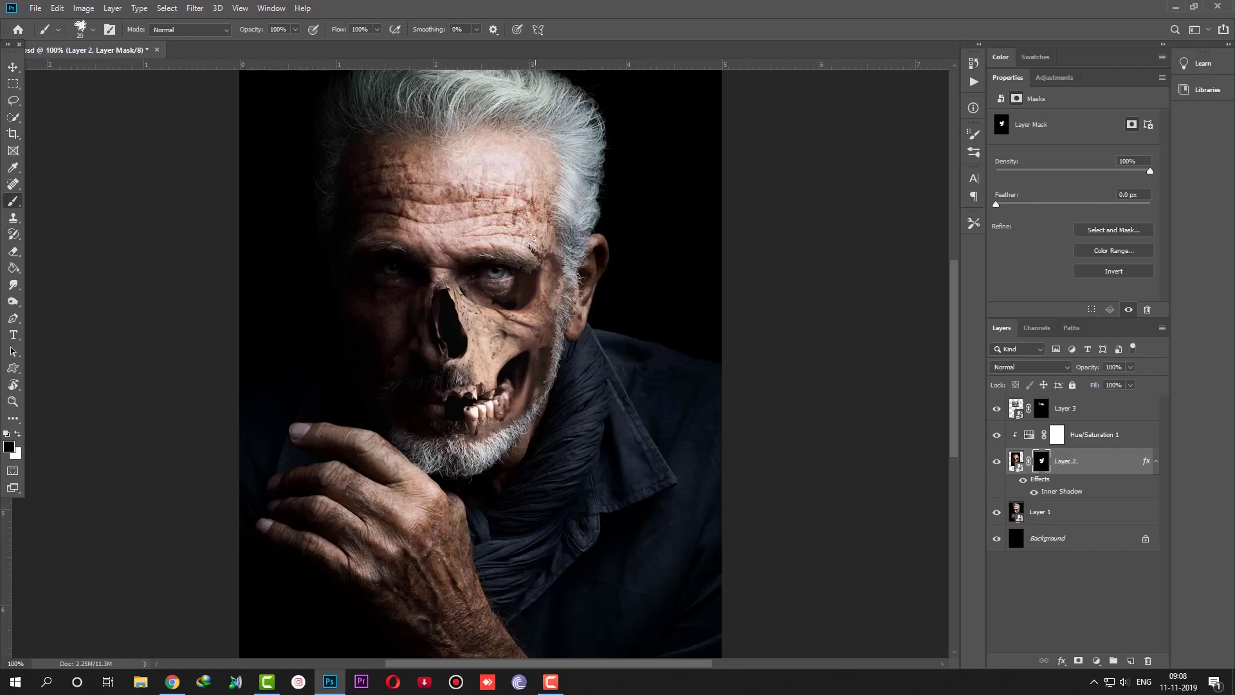
# - Try painting skull over the eyebrow, undo it, and keep brush opacity at 100%
pyautogui.click(18, 434)
pyautogui.moveTo(547, 257); pyautogui.dragTo(550, 253)
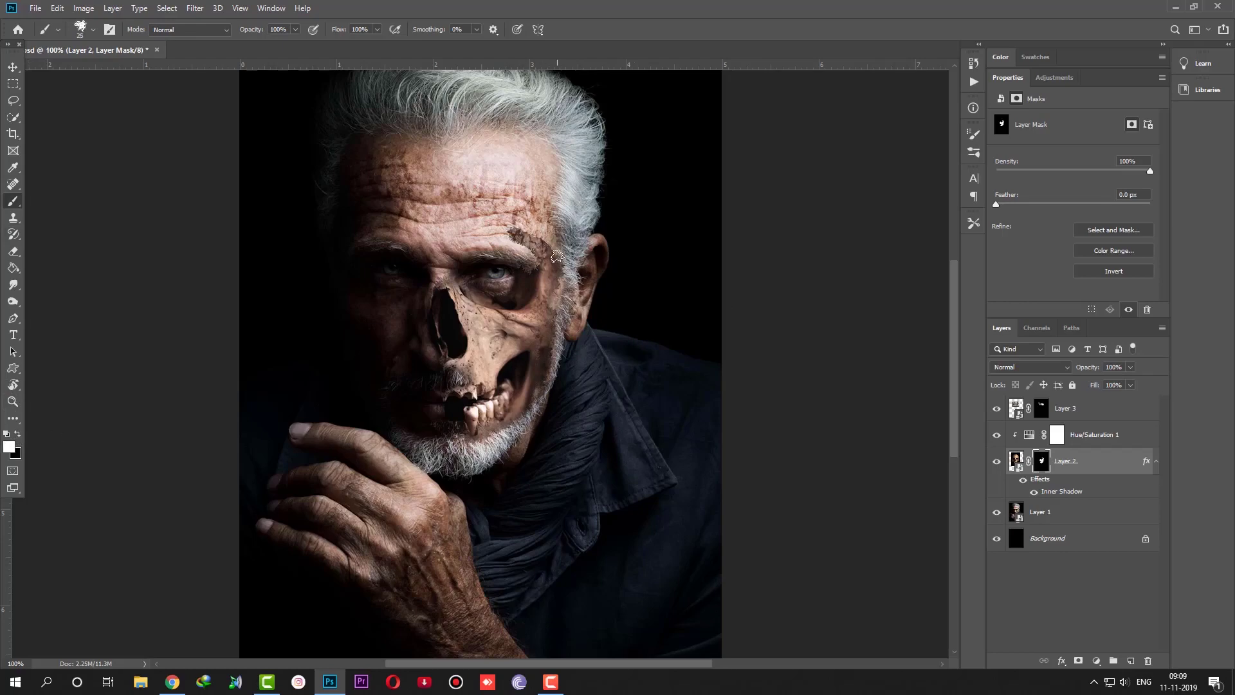
pyautogui.hotkey('ctrl', 'z')
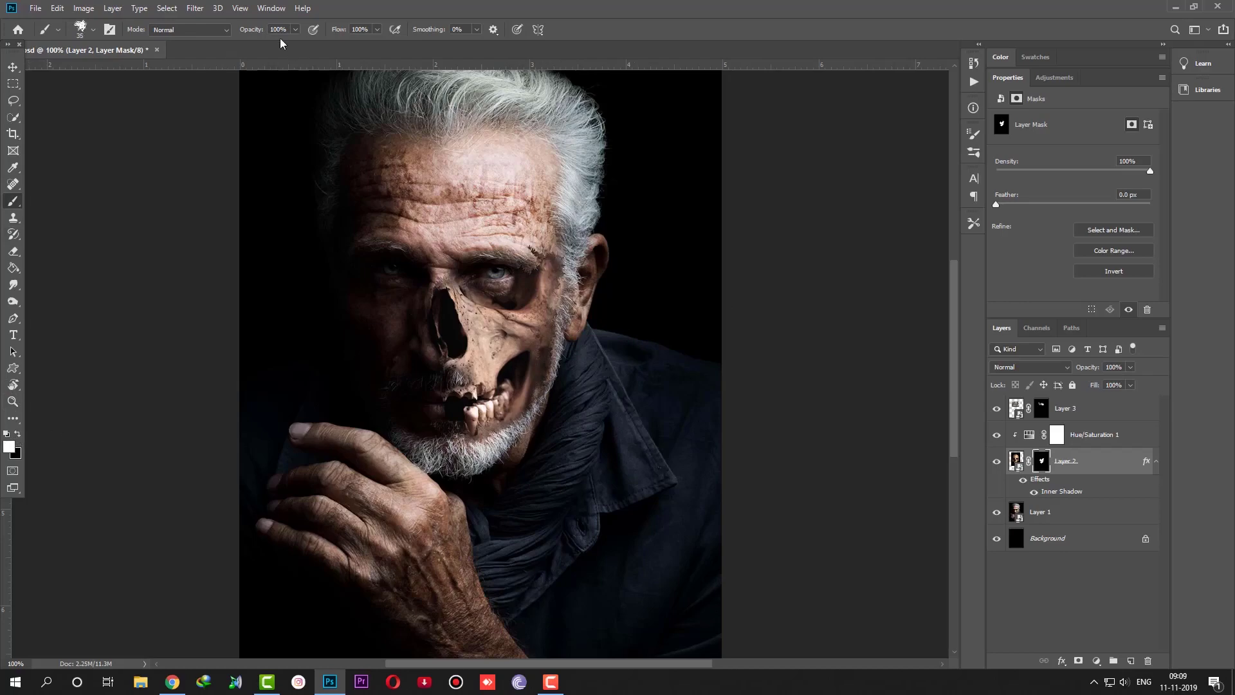
pyautogui.write('48')
pyautogui.moveTo(254, 29); pyautogui.dragTo(225, 32)
pyautogui.moveTo(252, 29); pyautogui.dragTo(307, 33)
pyautogui.hotkey('ctrl', '+')
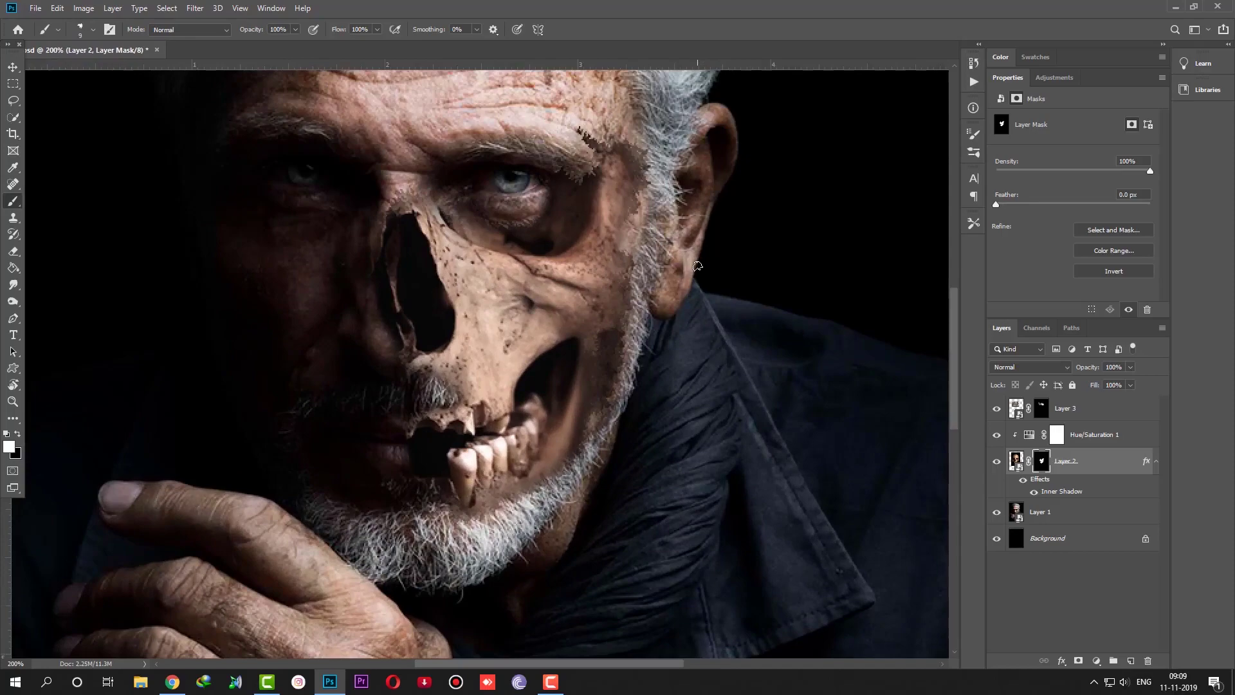
pyautogui.hotkey('ctrl', '-')
pyautogui.hotkey('ctrl', '+')
# - Reveal more skull around the eye with a 30 px brush
pyautogui.rightClick(254, 309)
pyautogui.press('Escape')
pyautogui.press(']')
pyautogui.press(']')
pyautogui.moveTo(541, 169); pyautogui.dragTo(496, 162)
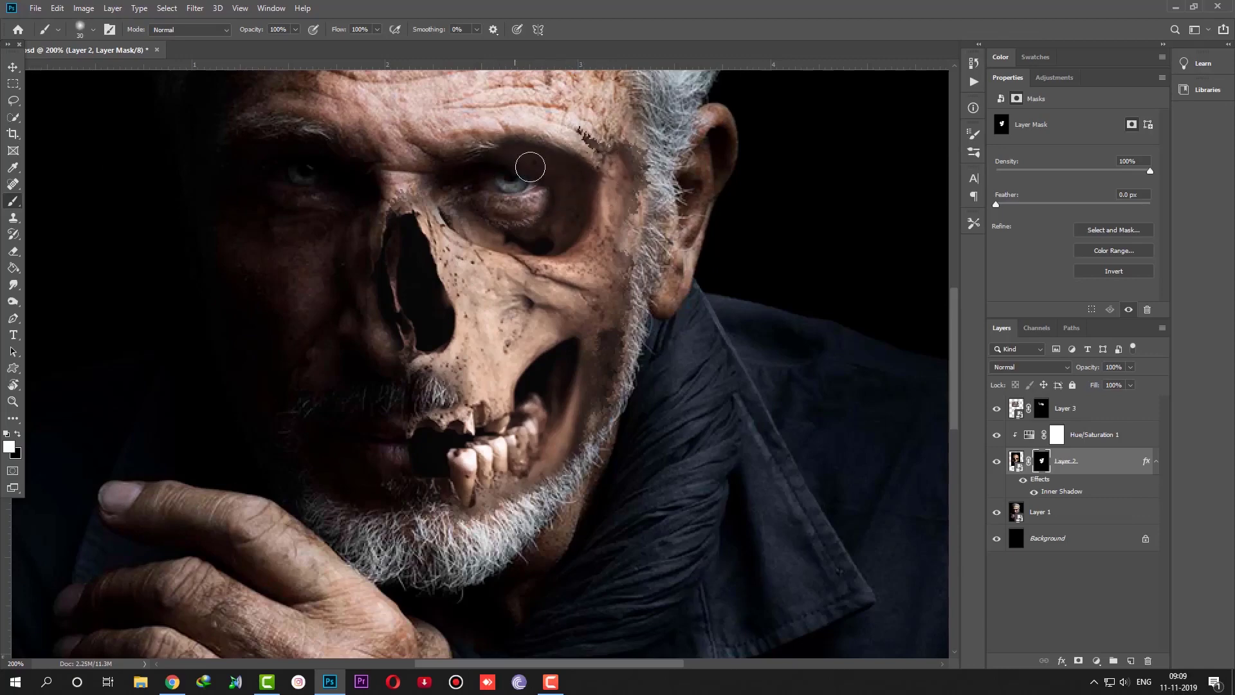
pyautogui.hotkey('ctrl', '-')
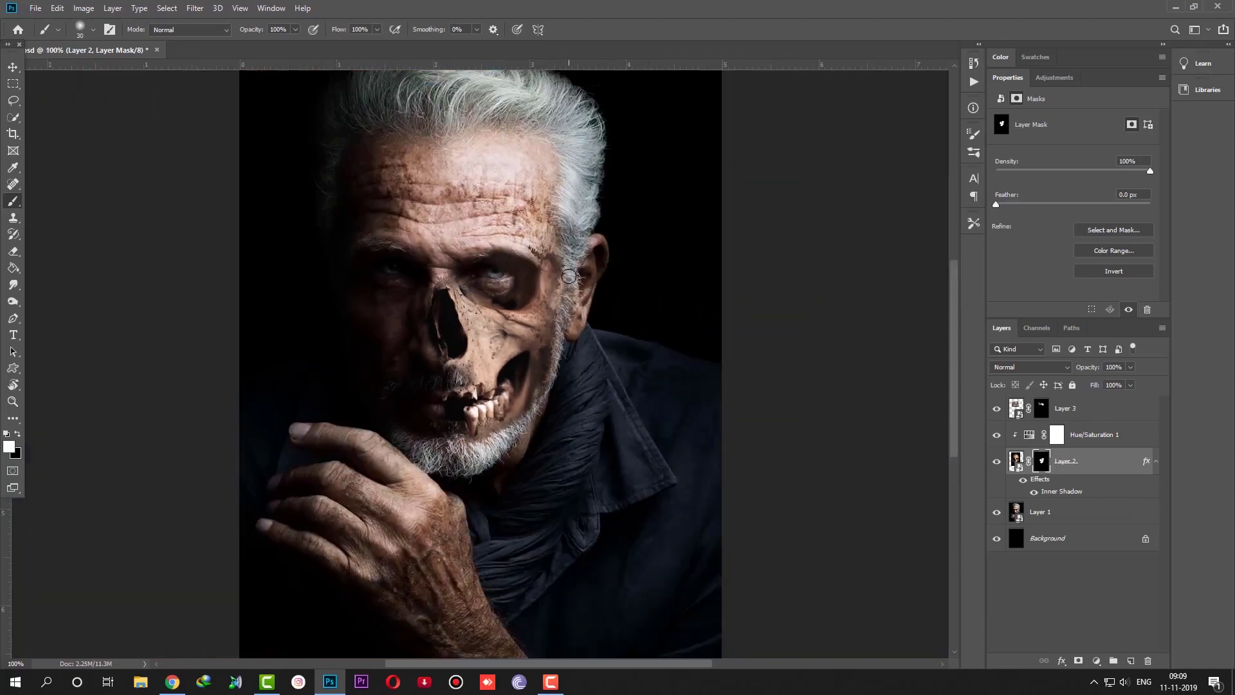
pyautogui.click(12, 67)
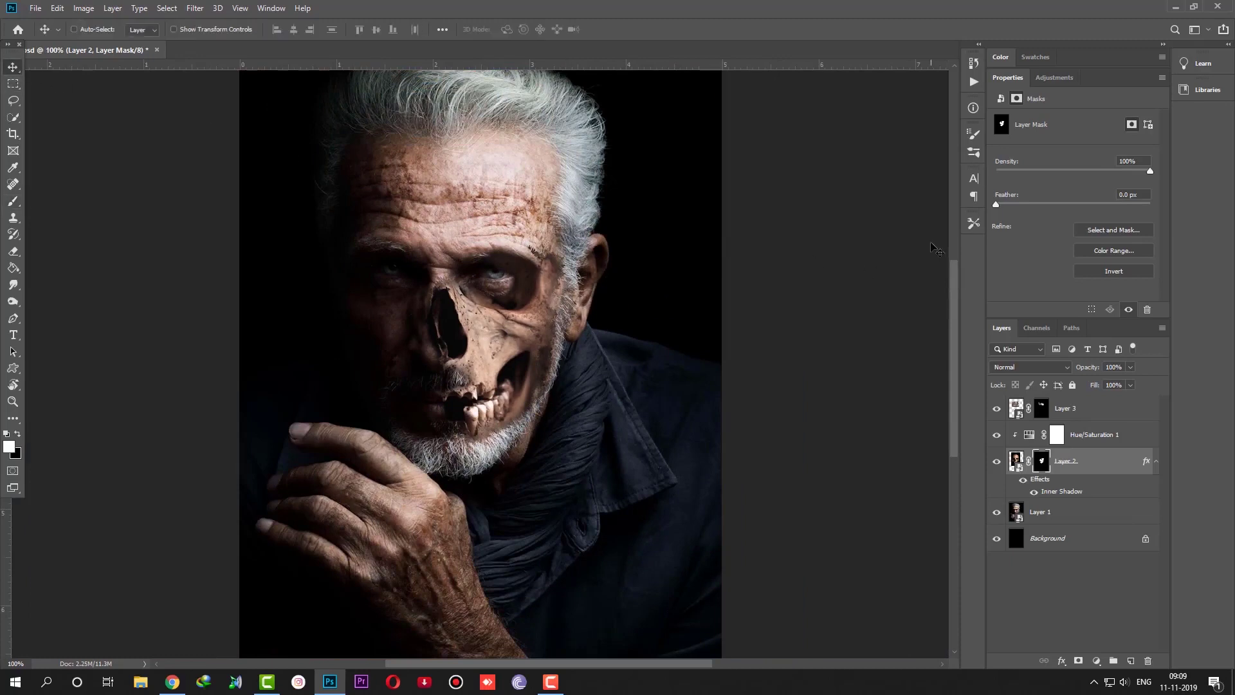
pyautogui.click(1082, 412)
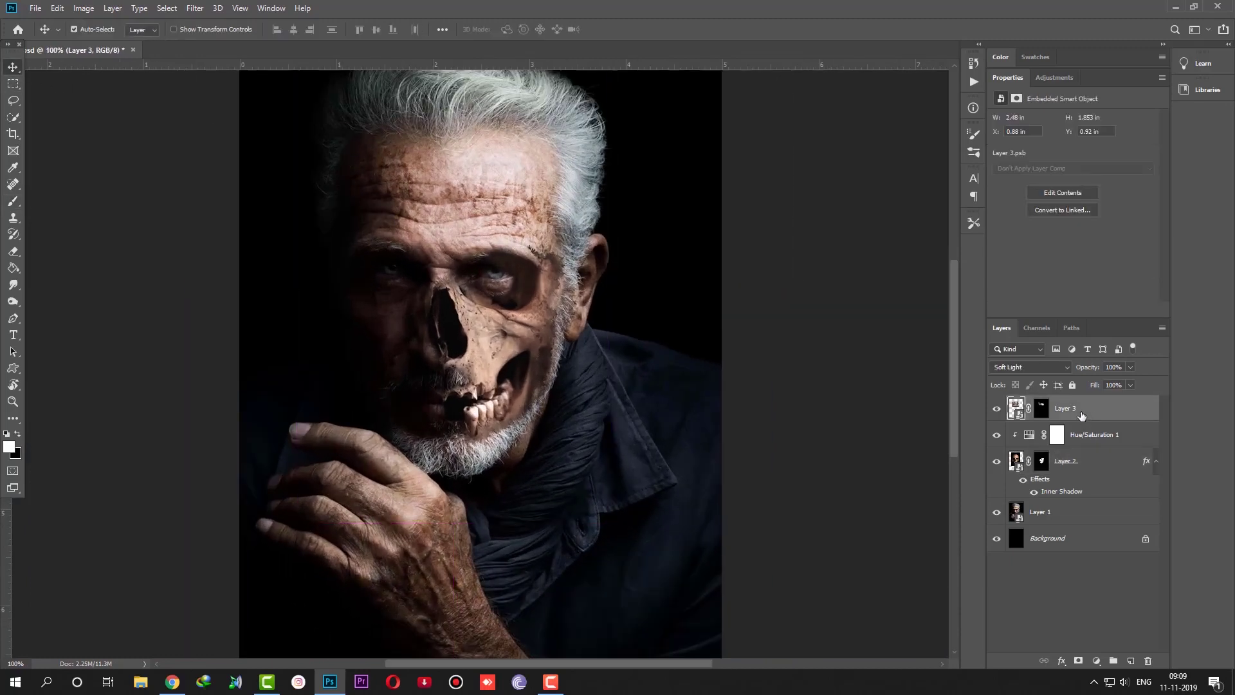
# - Bring the bark image into the portrait as Layer 4 and convert it to a smart object
pyautogui.click(36, 7)
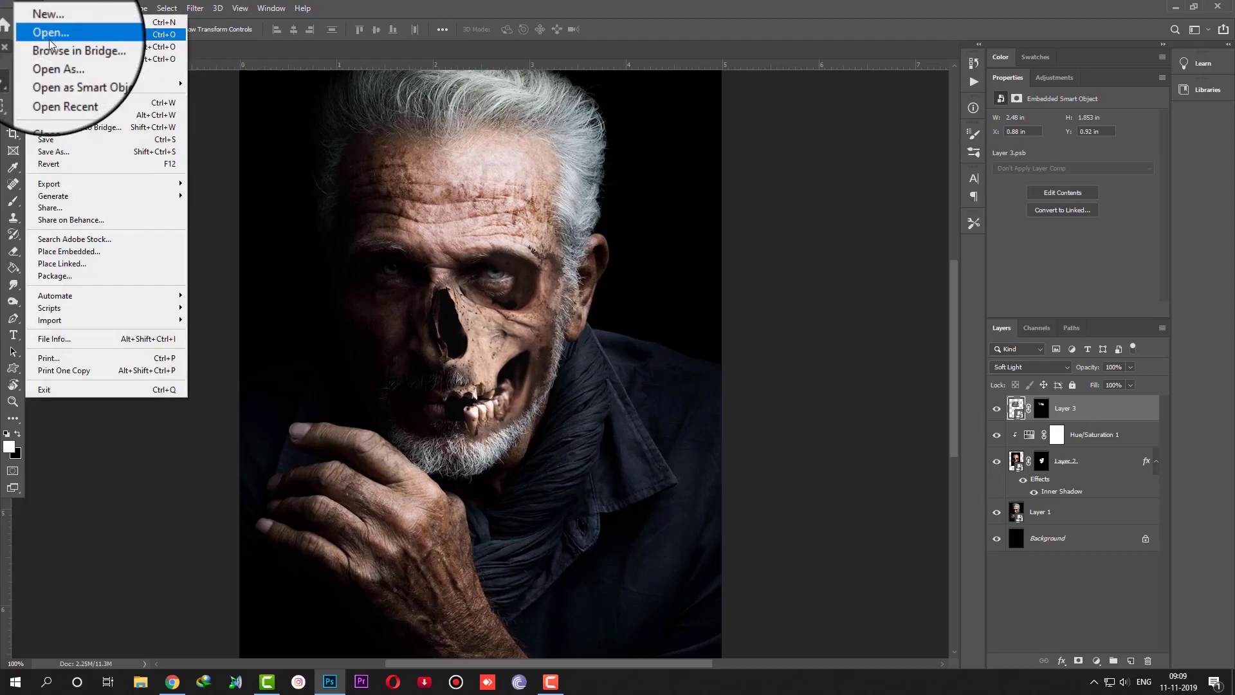
pyautogui.click(48, 40)
pyautogui.press('Escape')
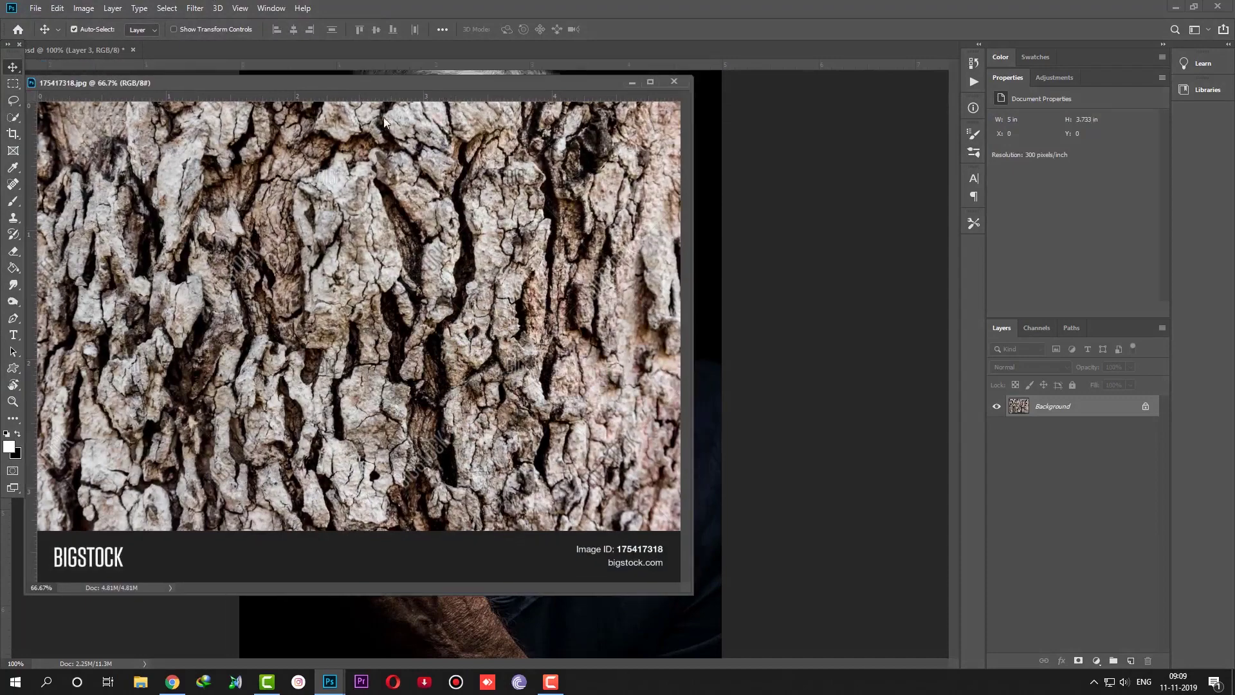
pyautogui.moveTo(454, 74); pyautogui.dragTo(230, 170)
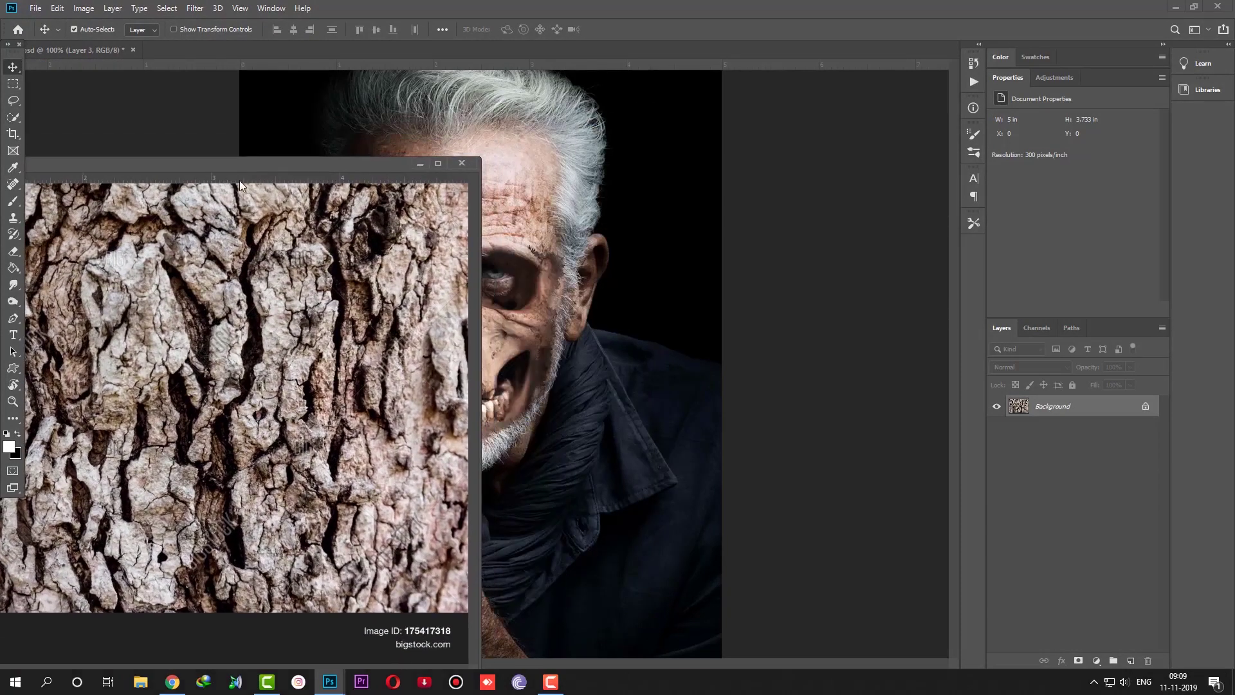
pyautogui.moveTo(321, 322); pyautogui.dragTo(543, 333)
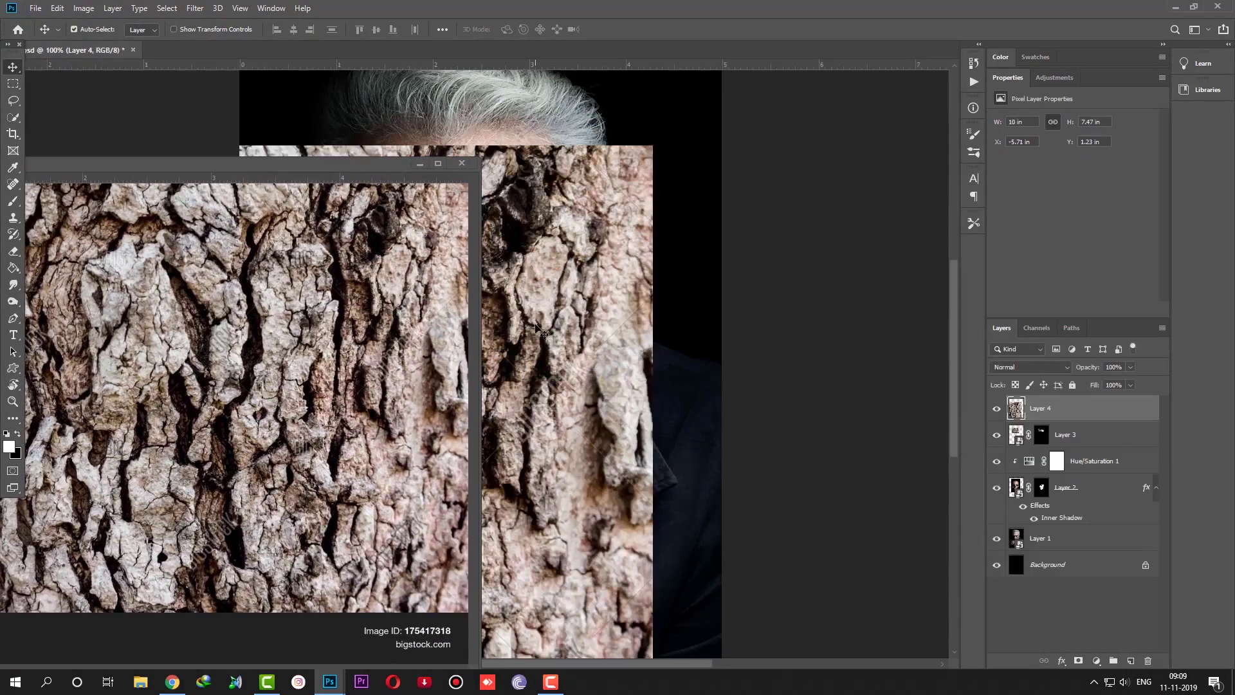
pyautogui.click(462, 164)
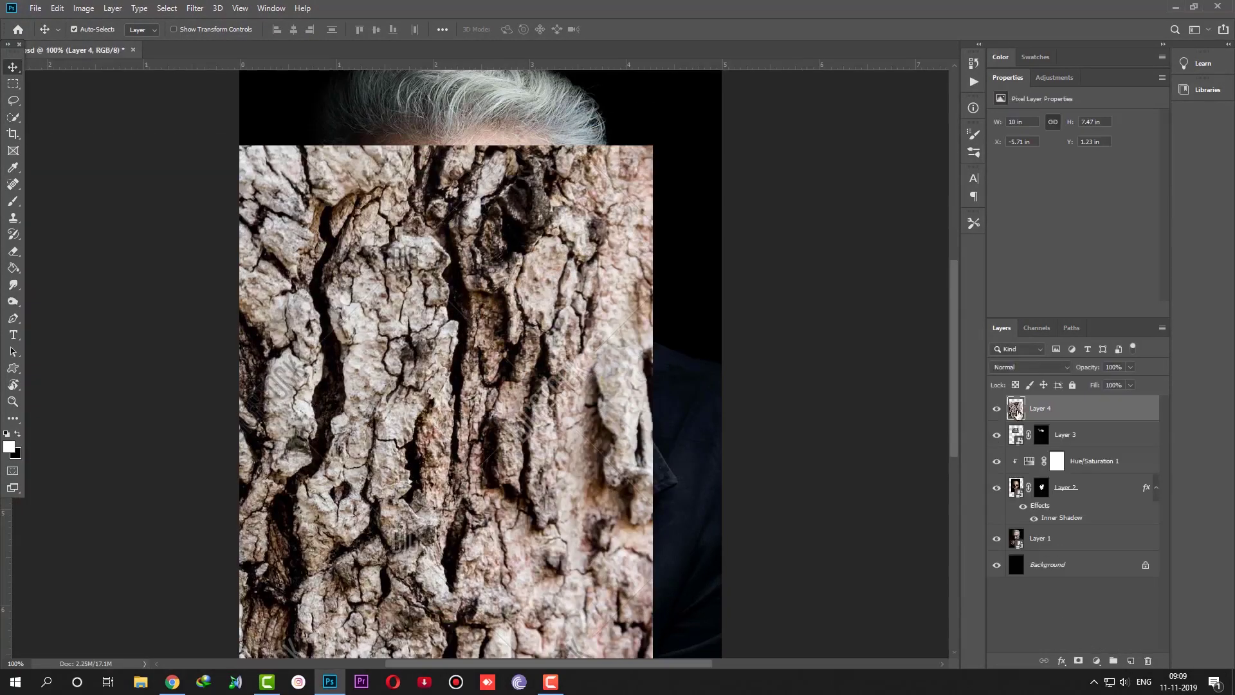
pyautogui.rightClick(1032, 410)
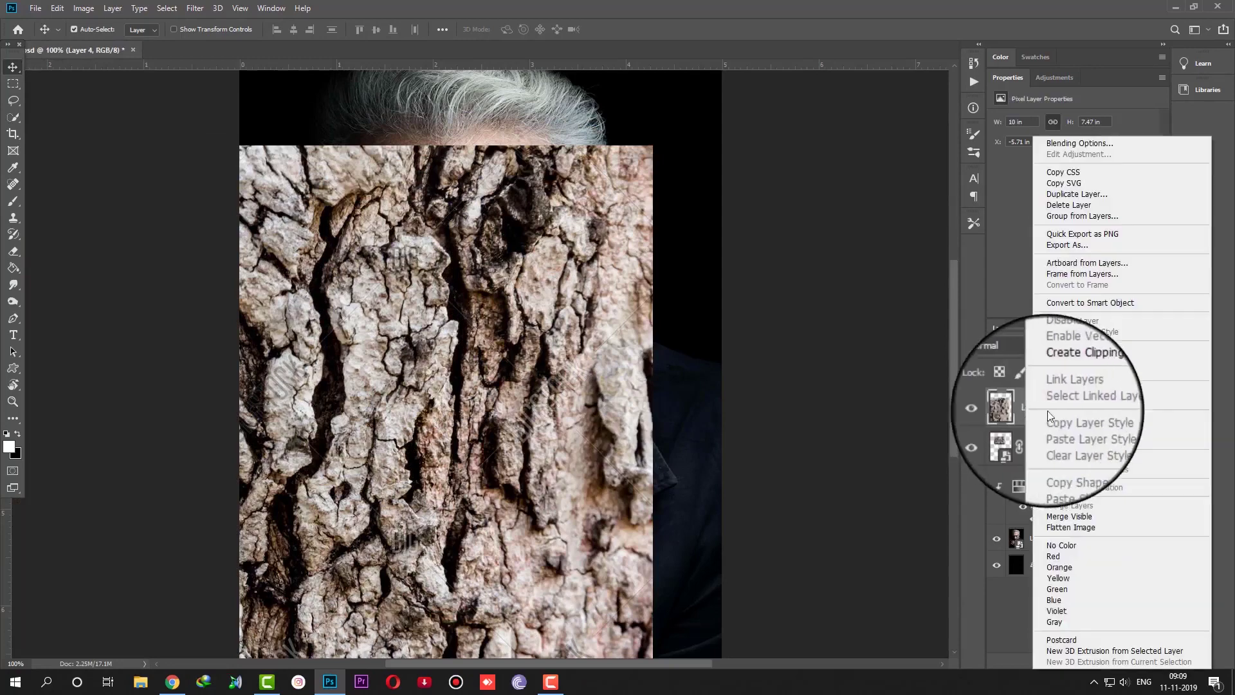
pyautogui.click(1070, 303)
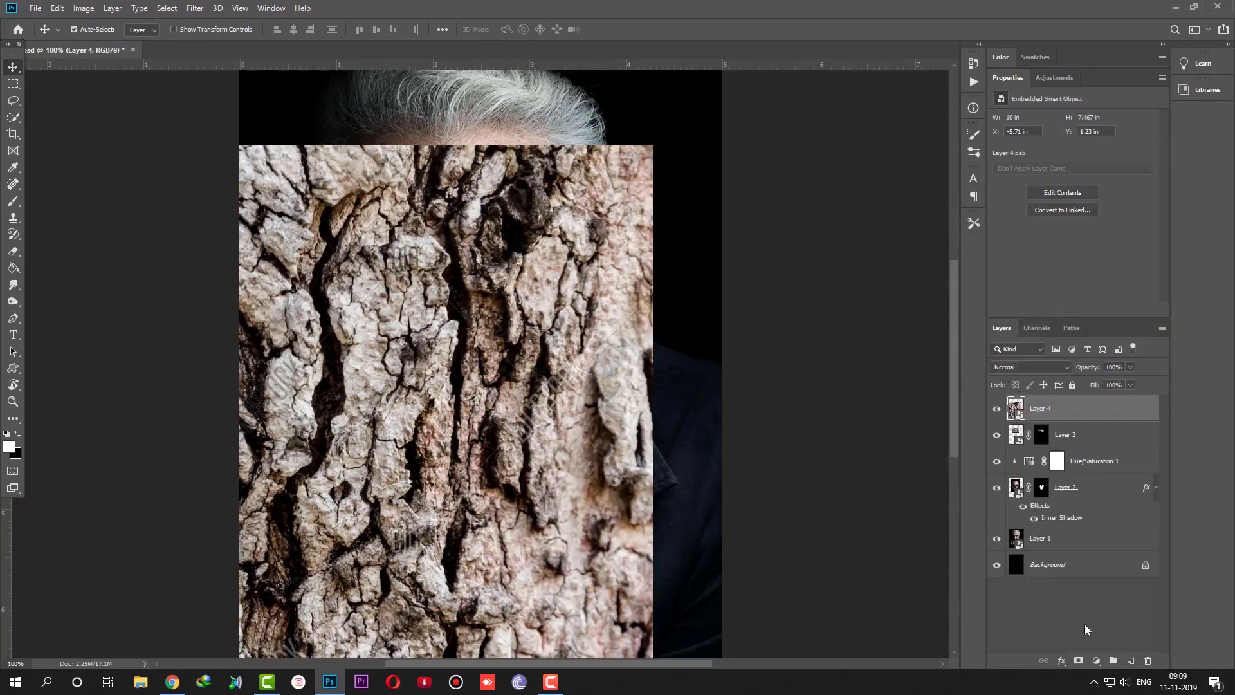
# - Scale the bark to about 23% and rotate it about -48° over the hand
pyautogui.click(57, 8)
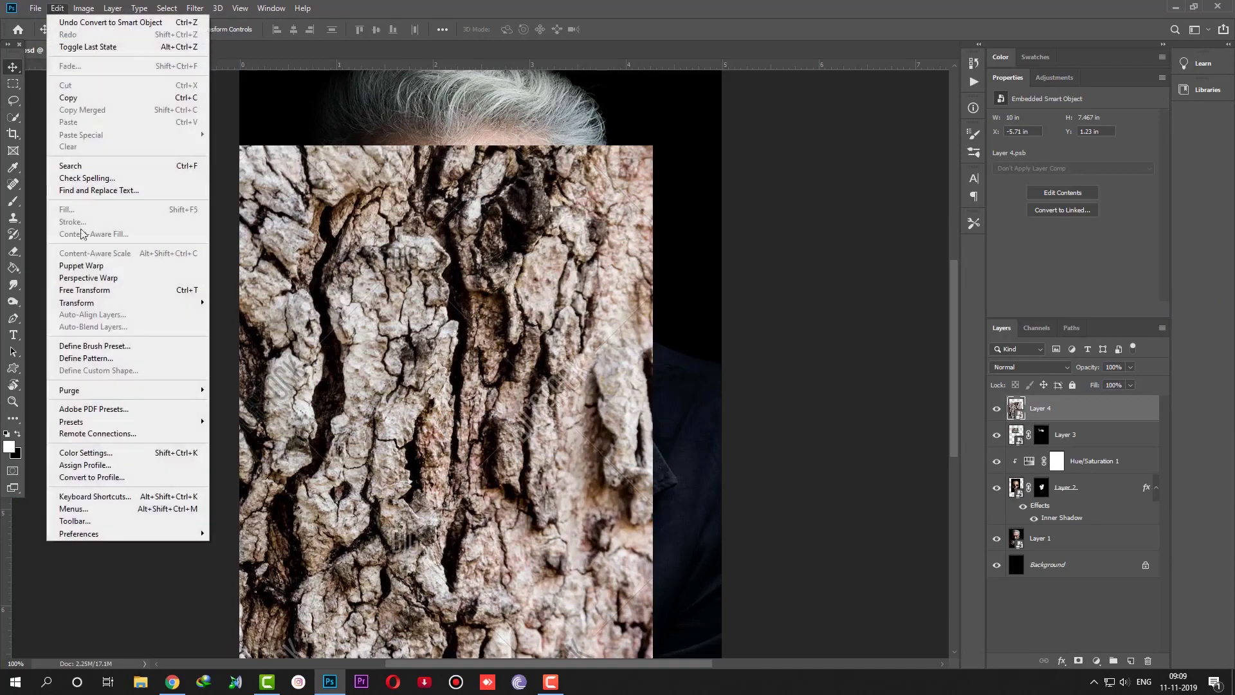
pyautogui.click(77, 289)
pyautogui.moveTo(630, 165)
pyautogui.mouseDown()
pyautogui.moveTo(358, 358)
pyautogui.moveTo(602, 354)
pyautogui.moveTo(529, 407)
pyautogui.moveTo(461, 351)
pyautogui.moveTo(451, 357)
pyautogui.mouseUp()
pyautogui.moveTo(440, 428); pyautogui.dragTo(470, 505)
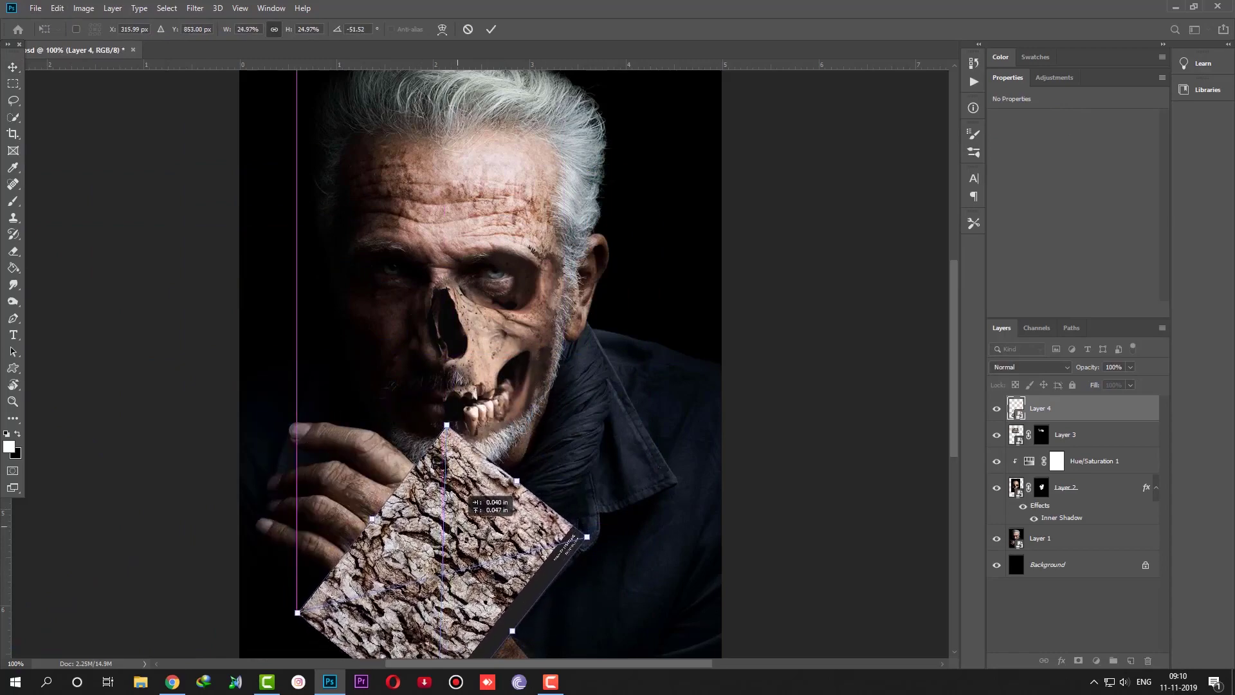
pyautogui.moveTo(539, 455); pyautogui.dragTo(546, 457)
pyautogui.moveTo(470, 546); pyautogui.dragTo(468, 544)
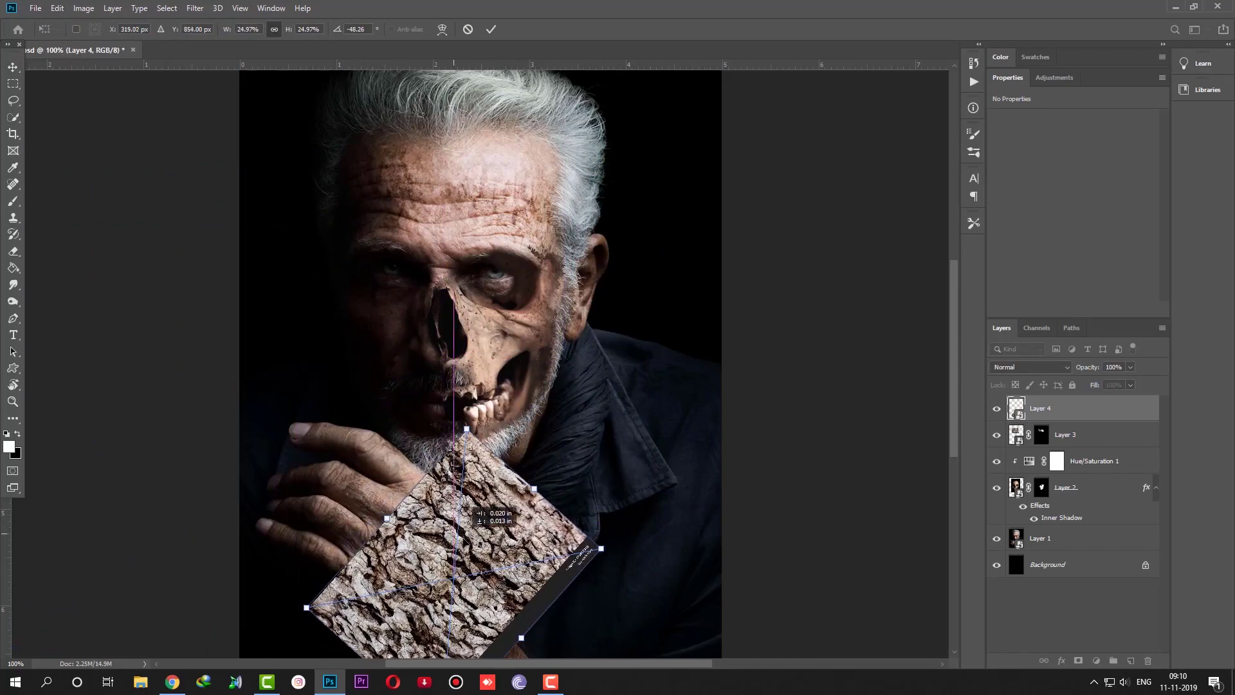
pyautogui.moveTo(454, 423); pyautogui.dragTo(455, 440)
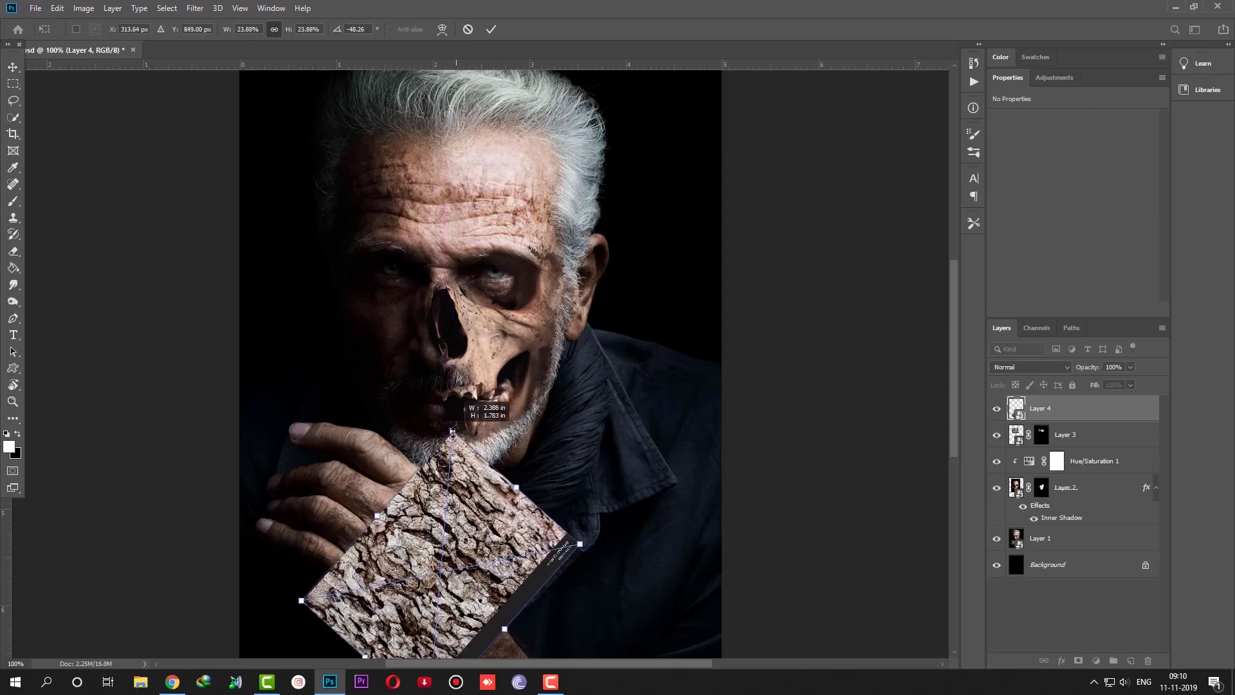
pyautogui.moveTo(465, 521); pyautogui.dragTo(465, 524)
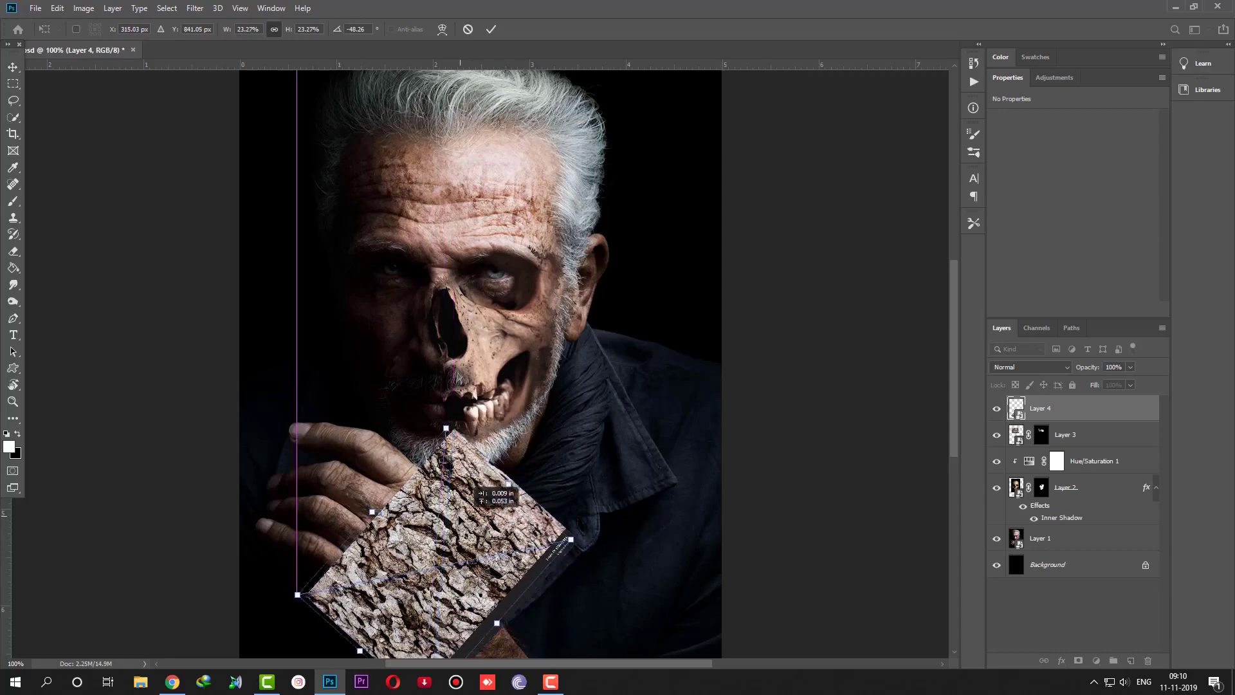
pyautogui.press('Return')
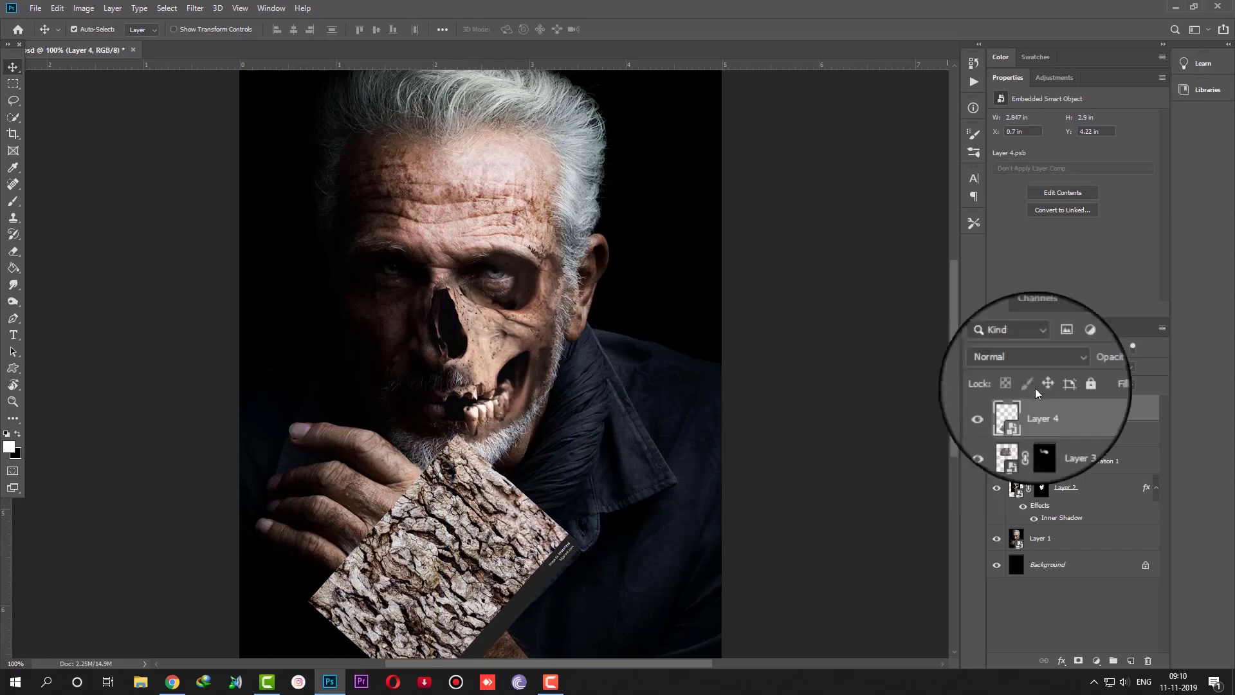
# - Set Layer 4 to Soft Light and give it an inverted, fully hiding layer mask
pyautogui.click(1029, 367)
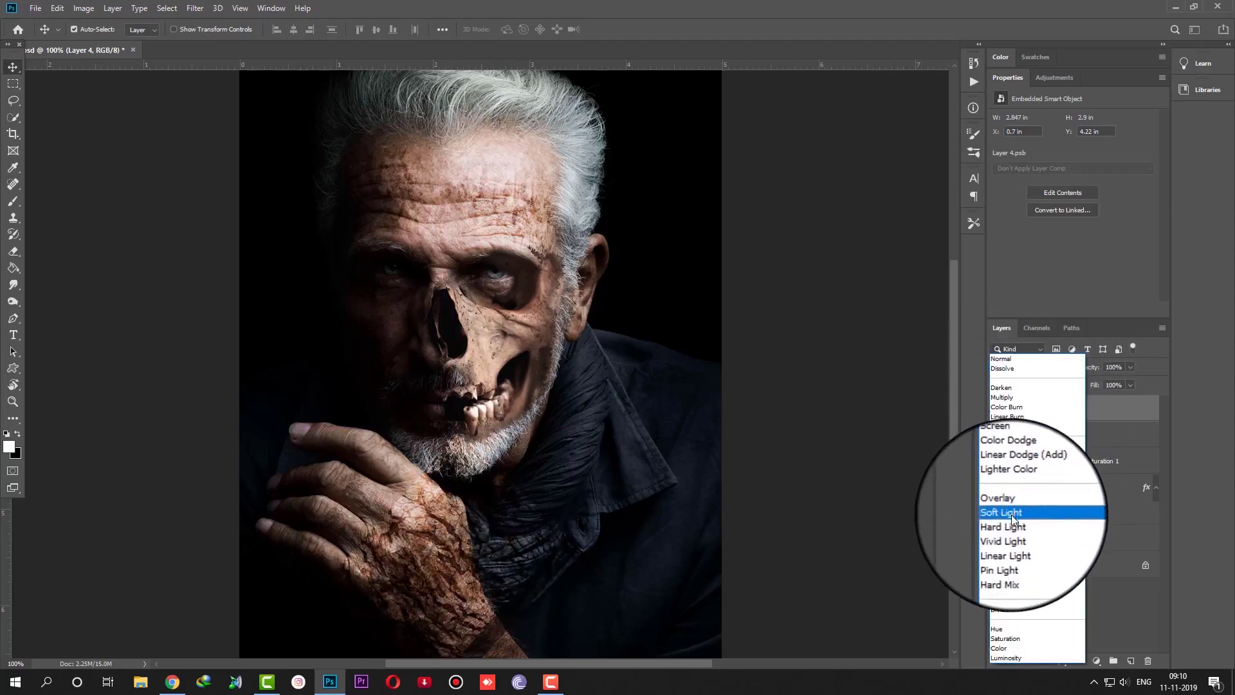
pyautogui.click(1006, 515)
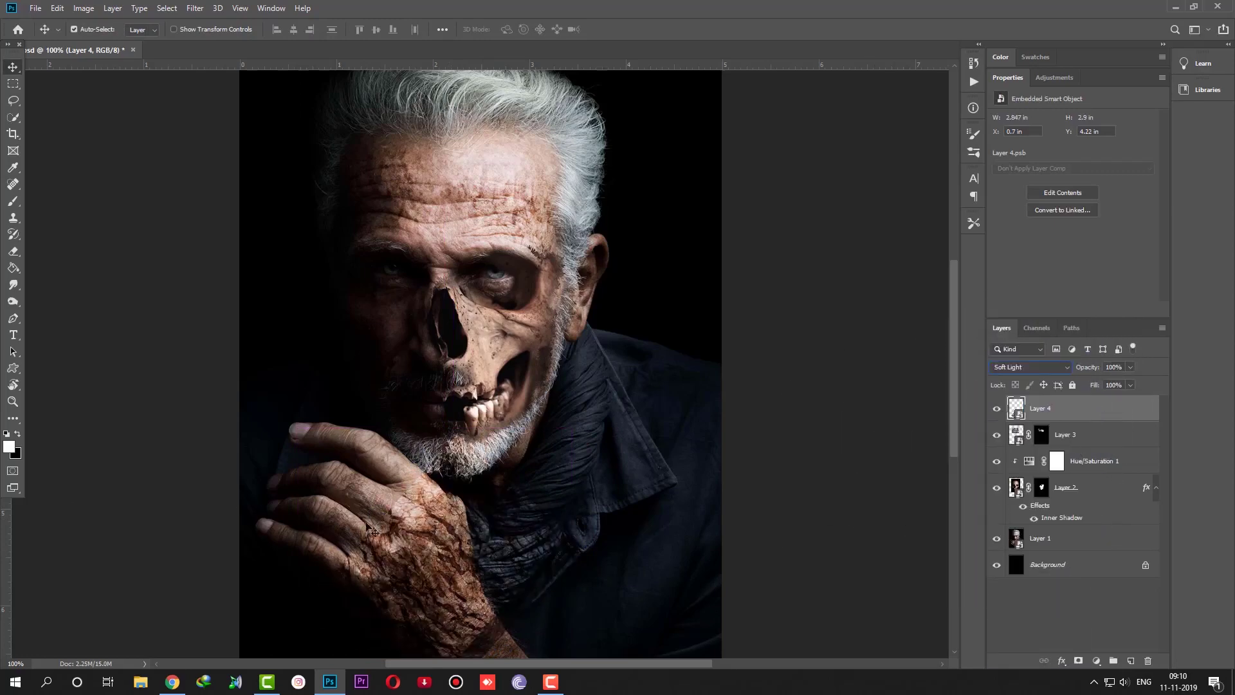
pyautogui.click(1078, 661)
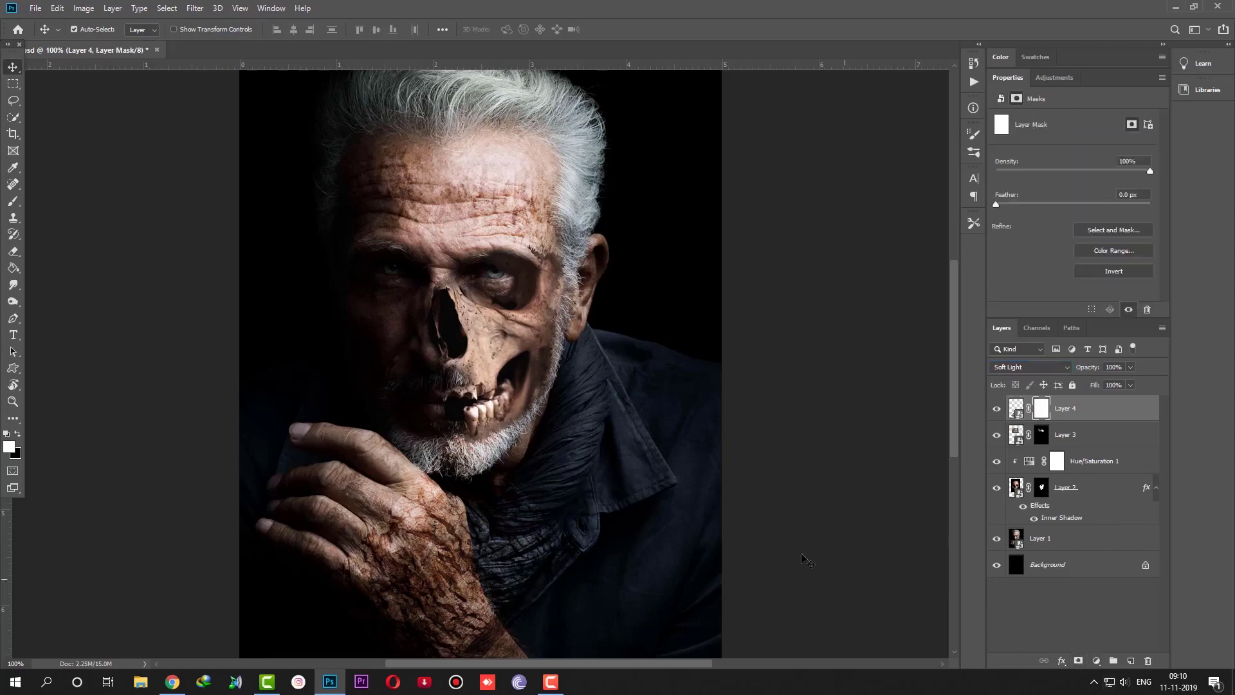
pyautogui.click(1113, 271)
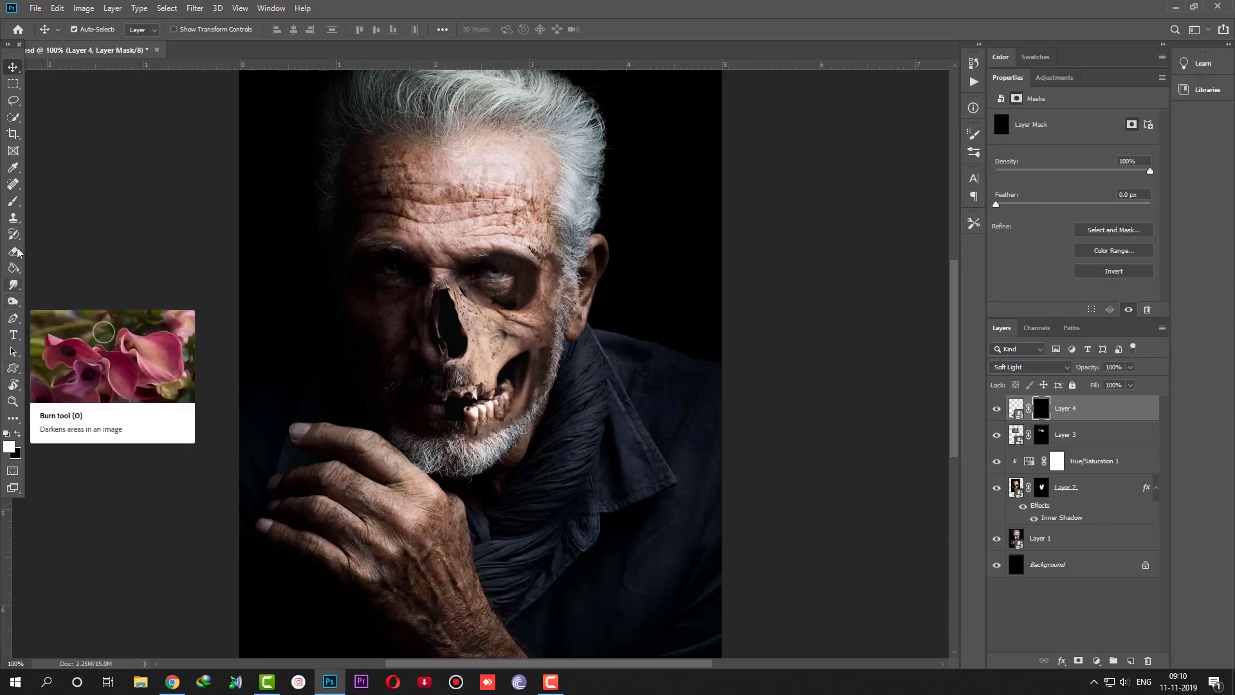
# - Brush white into the mask over the back of the hand to reveal the cracks
pyautogui.click(13, 201)
pyautogui.click(64, 196)
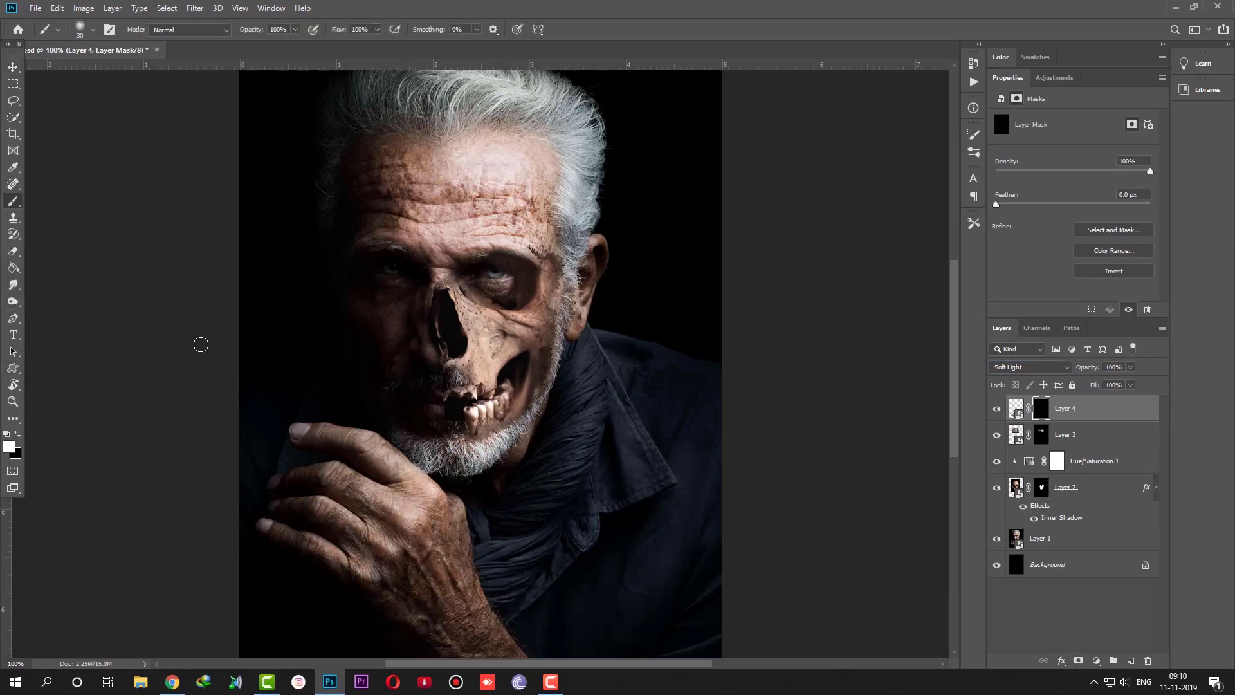
pyautogui.press(']')
pyautogui.press(']')
pyautogui.press(']')
pyautogui.moveTo(425, 529); pyautogui.dragTo(453, 570)
pyautogui.press('[')
pyautogui.press('[')
pyautogui.press('[')
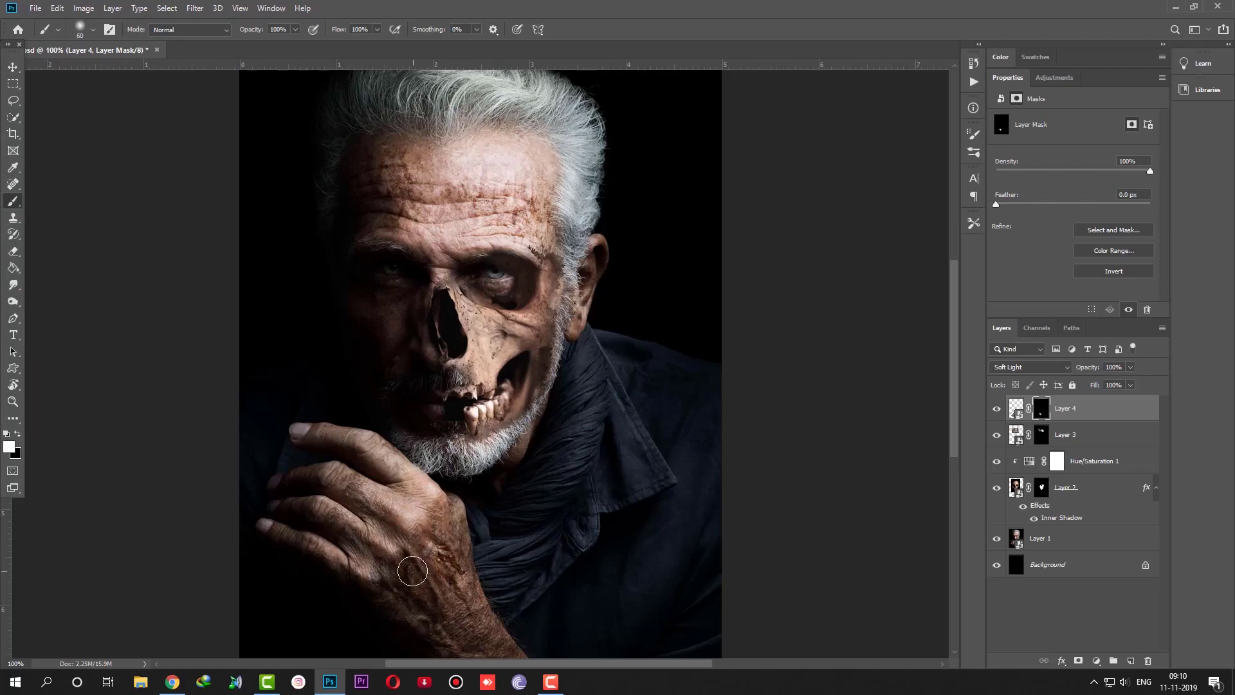
pyautogui.press(']')
pyautogui.press(']')
pyautogui.press(']')
pyautogui.moveTo(439, 518); pyautogui.dragTo(462, 590)
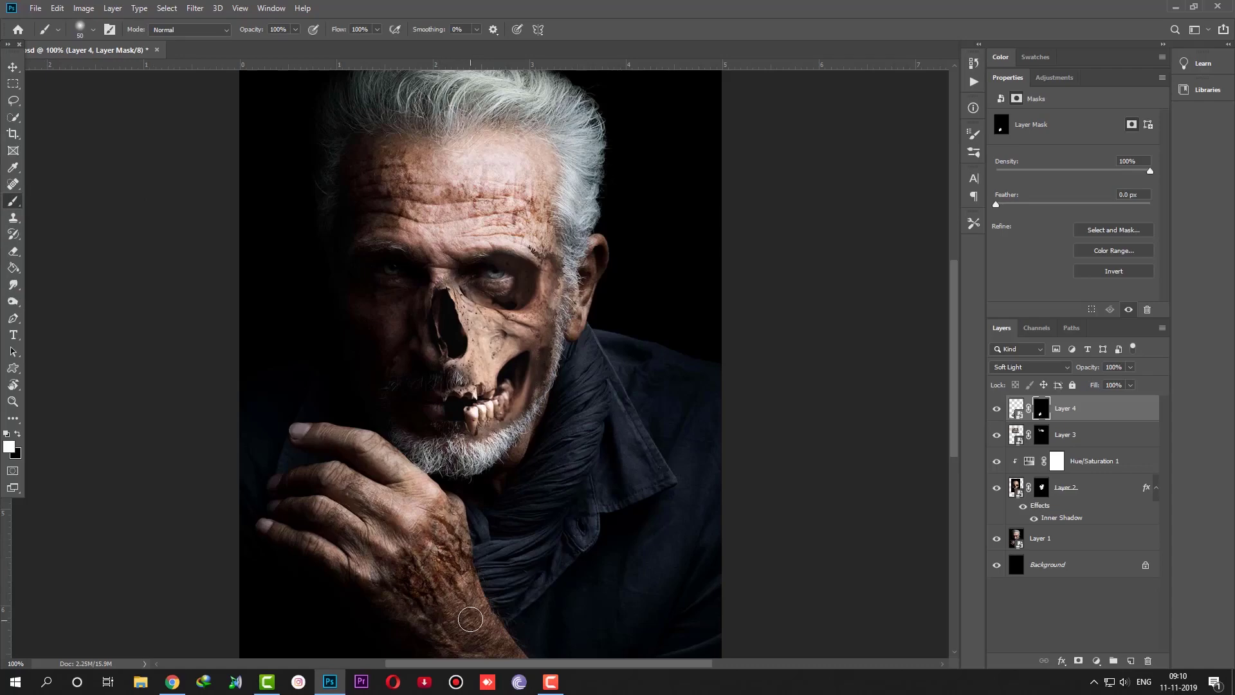
pyautogui.press('[')
pyautogui.press('[')
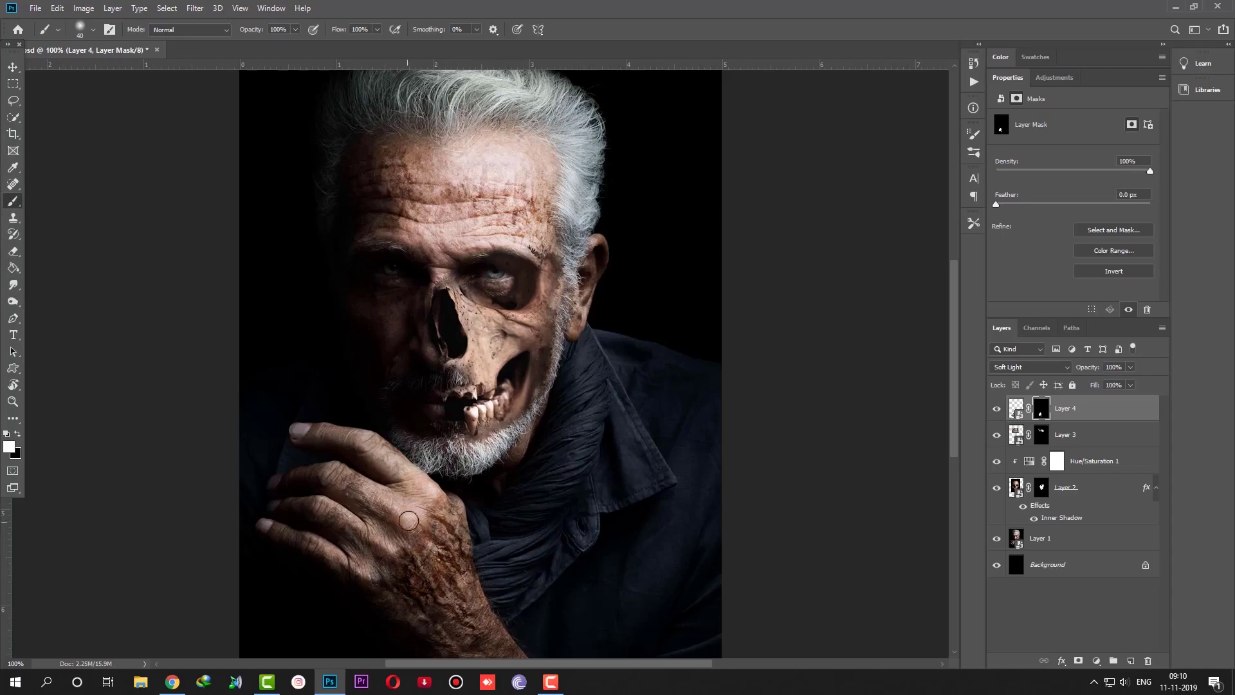
pyautogui.press(']')
pyautogui.press(']')
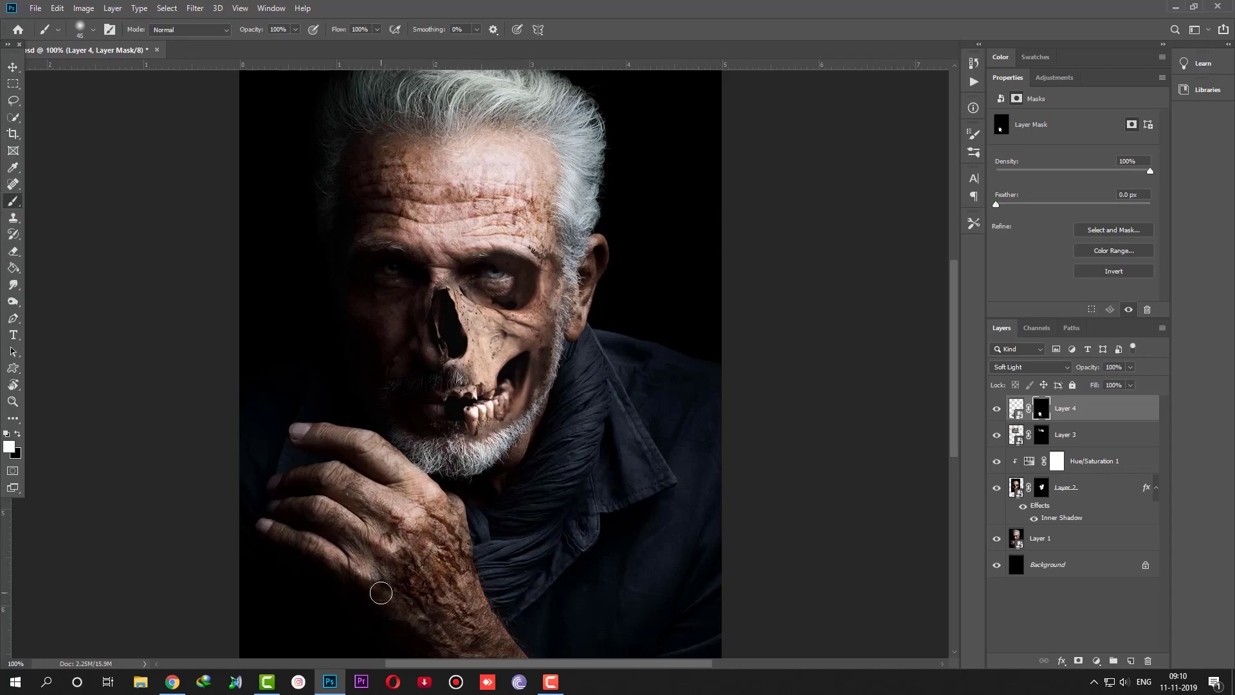
pyautogui.press('[')
pyautogui.click(17, 433)
pyautogui.press('[')
pyautogui.press('[')
pyautogui.press('[')
pyautogui.press('[')
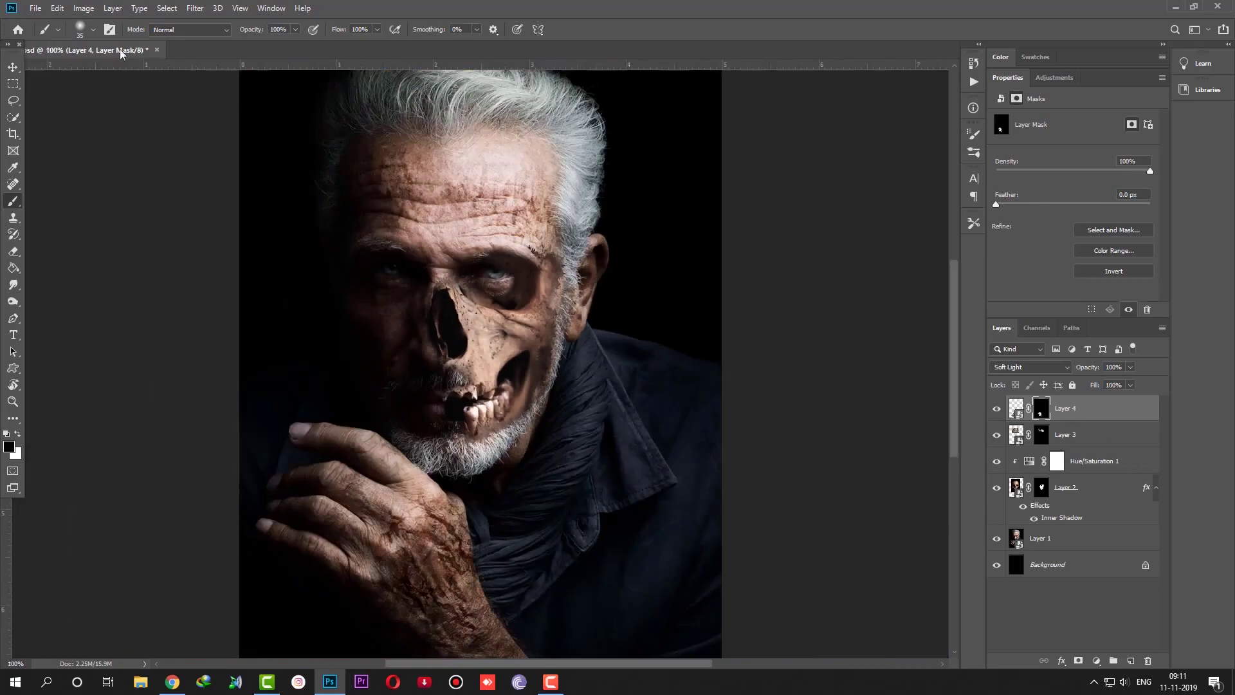
# - Open the bark image 175417318.jpg, copy it into the portrait as a new layer, and close it
pyautogui.click(37, 9)
pyautogui.click(43, 33)
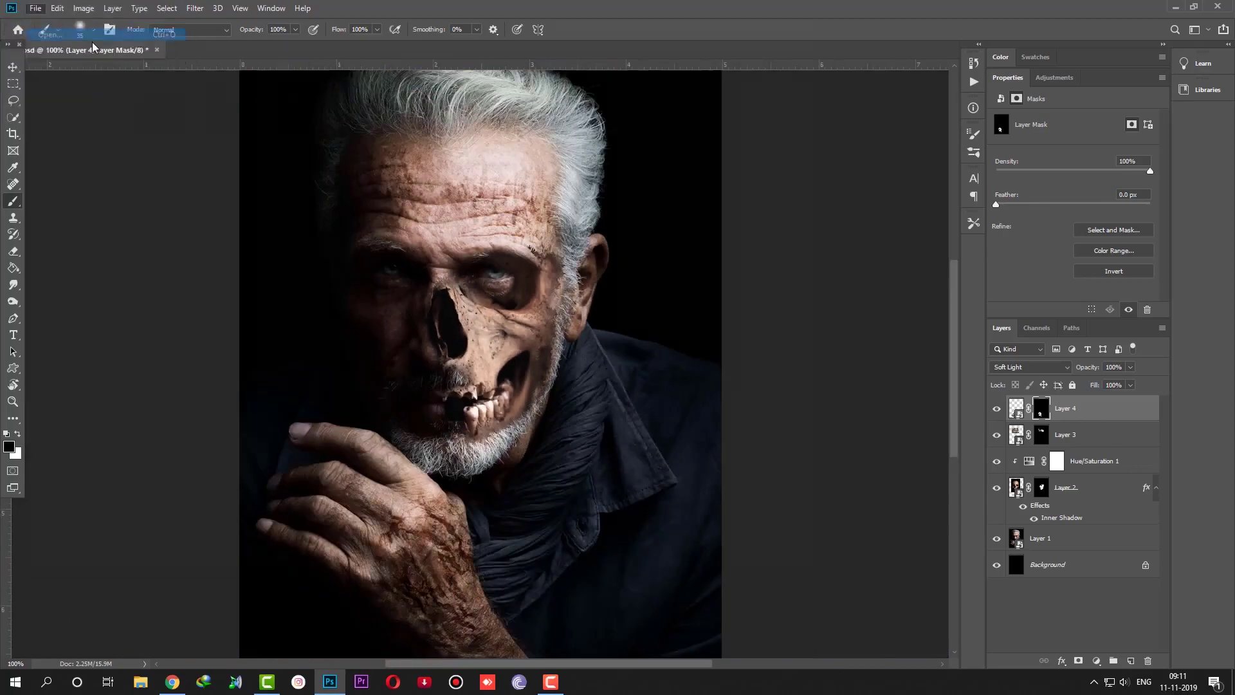
pyautogui.doubleClick(158, 107)
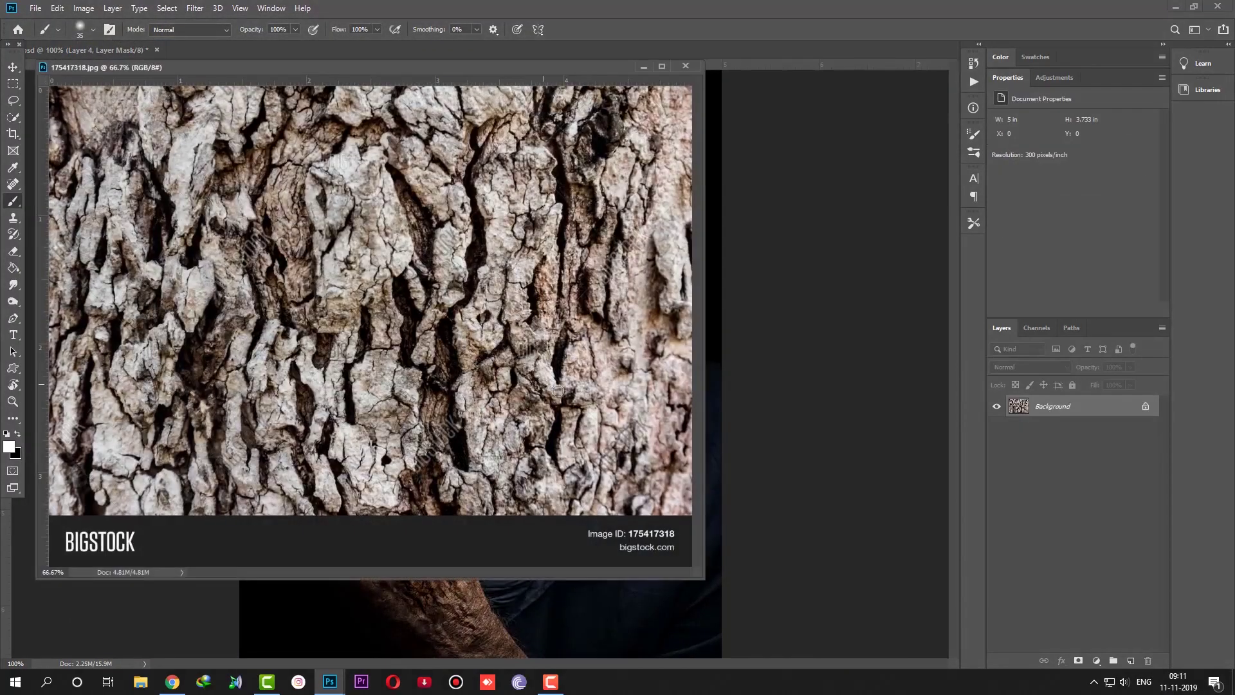
pyautogui.click(13, 67)
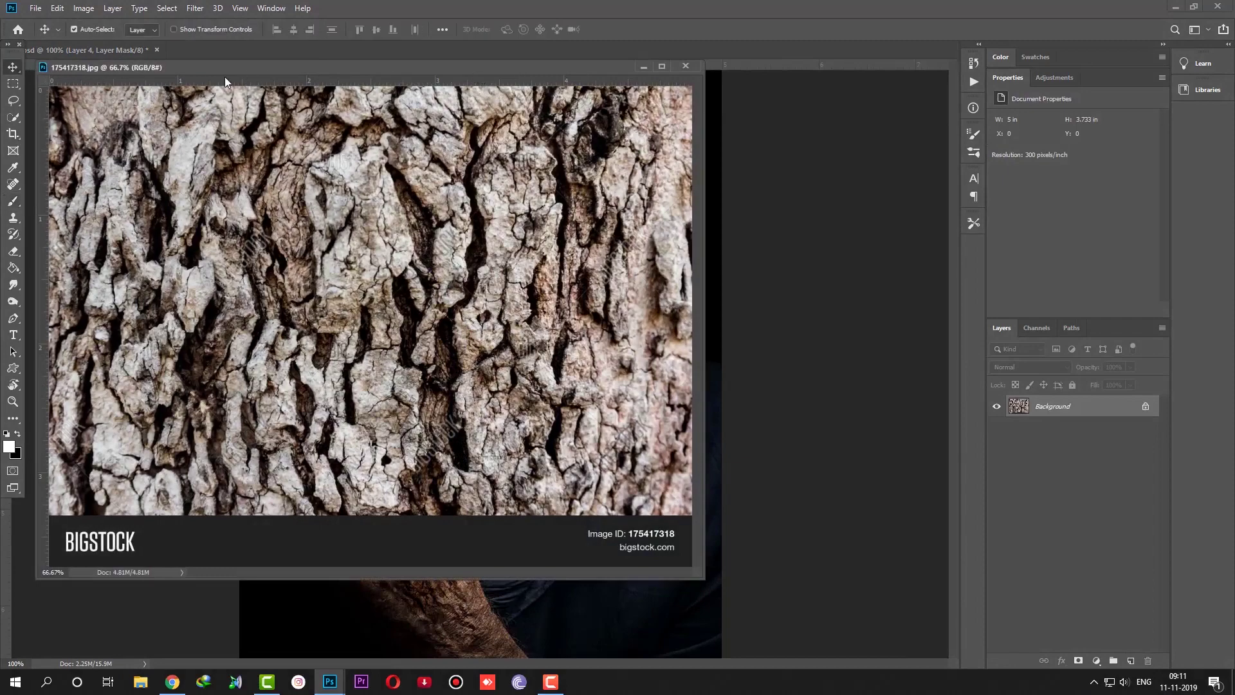
pyautogui.moveTo(225, 70); pyautogui.dragTo(612, 105)
pyautogui.moveTo(352, 273); pyautogui.dragTo(353, 273)
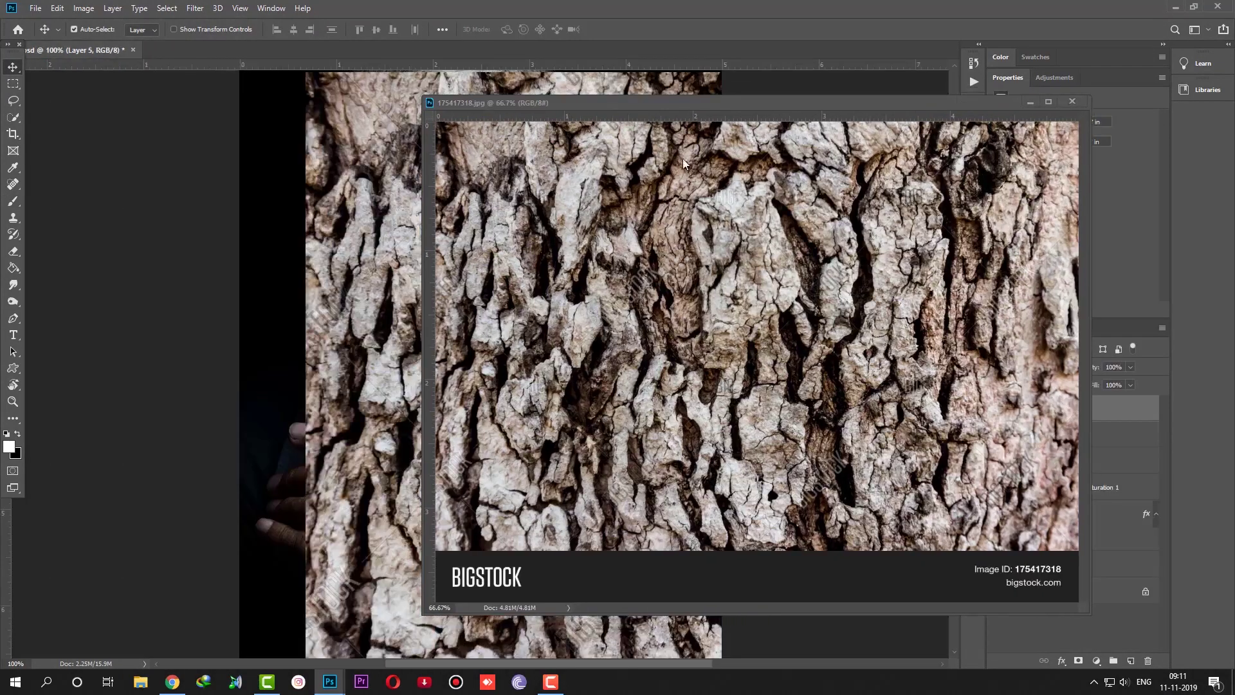
pyautogui.click(429, 103)
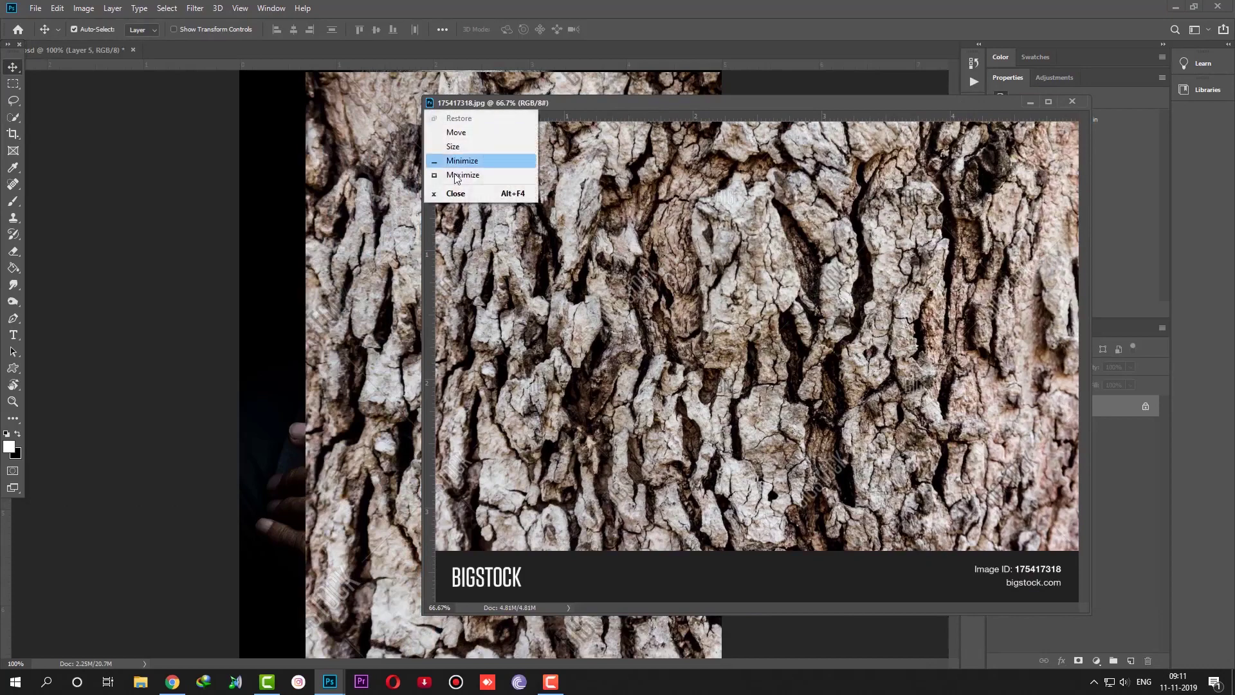
pyautogui.click(495, 194)
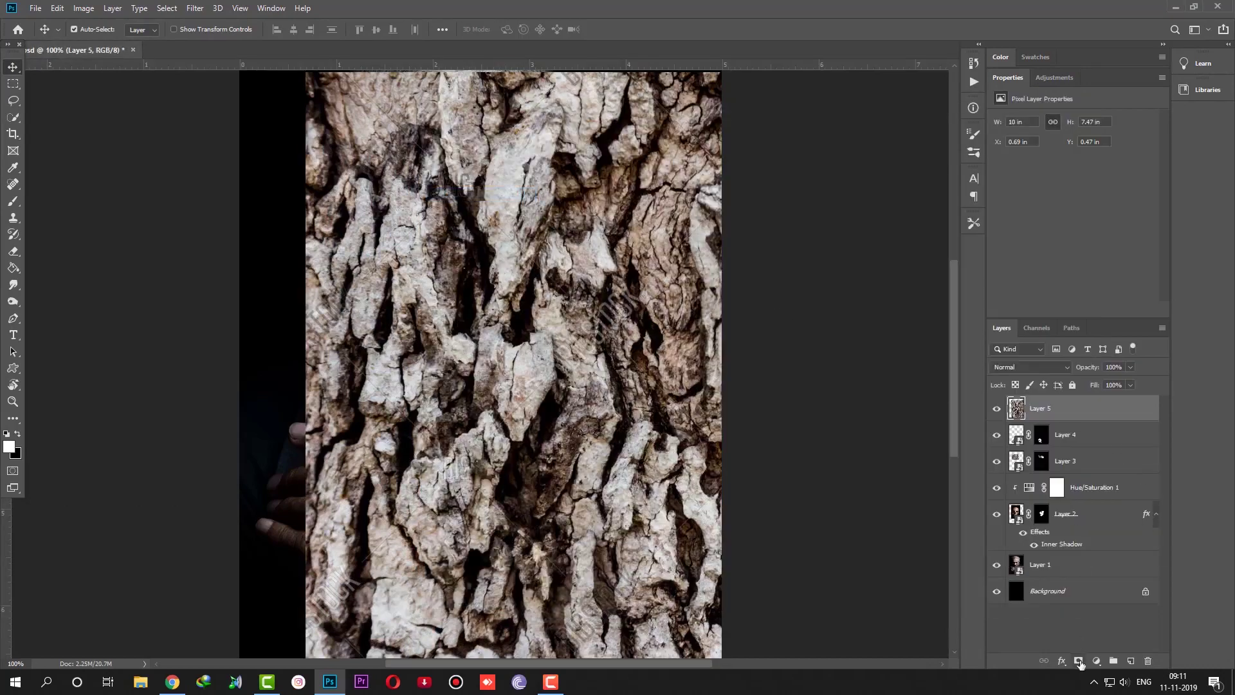
# - Convert Layer 5 to a smart object and scale it to about 18%, rotated about -52°, over the hand
pyautogui.rightClick(1022, 413)
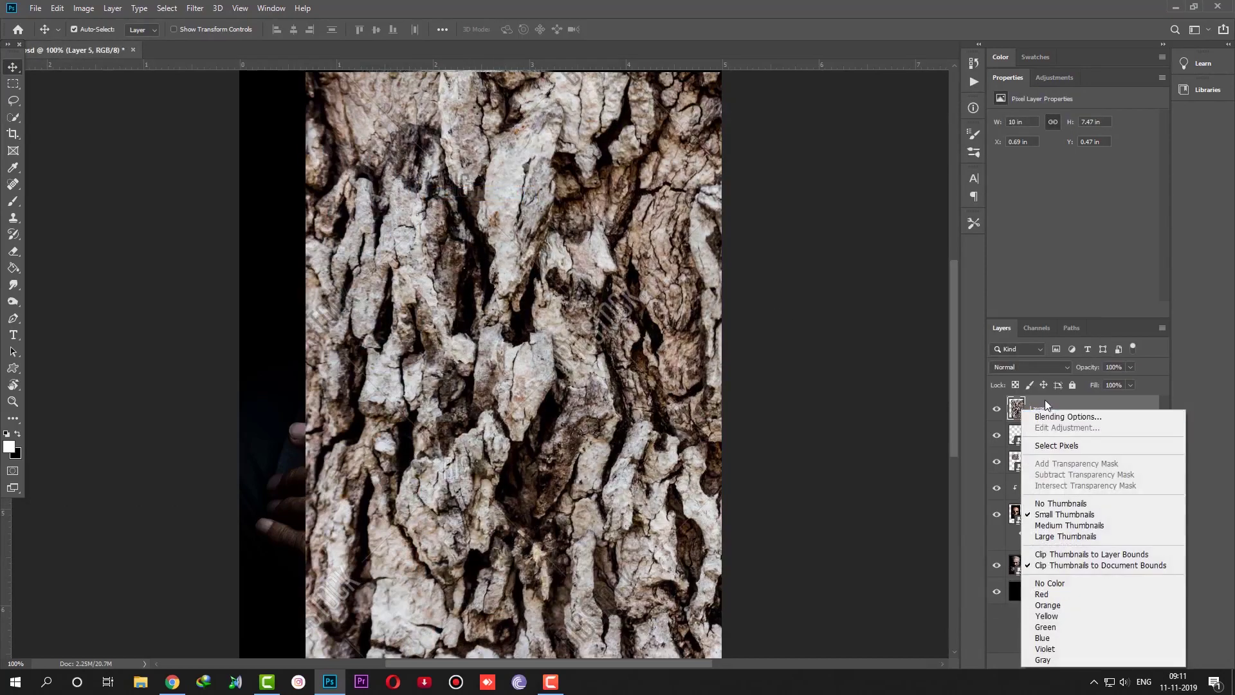
pyautogui.rightClick(1045, 405)
pyautogui.click(1056, 298)
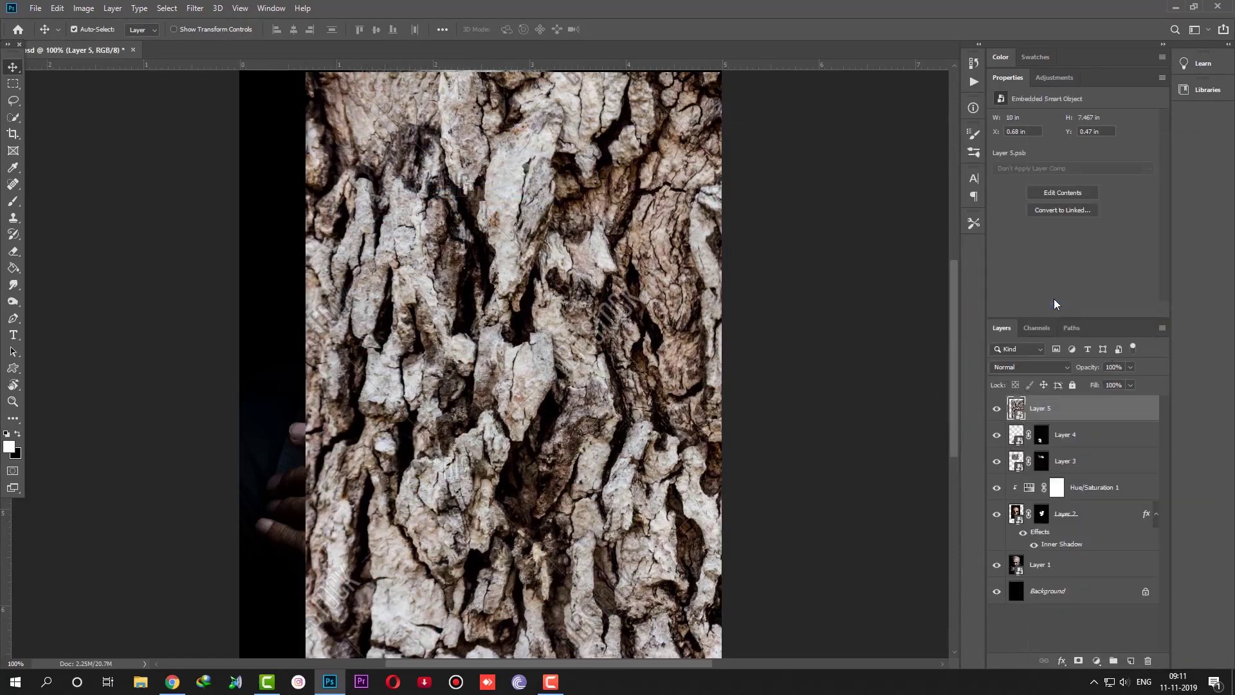
pyautogui.click(64, 8)
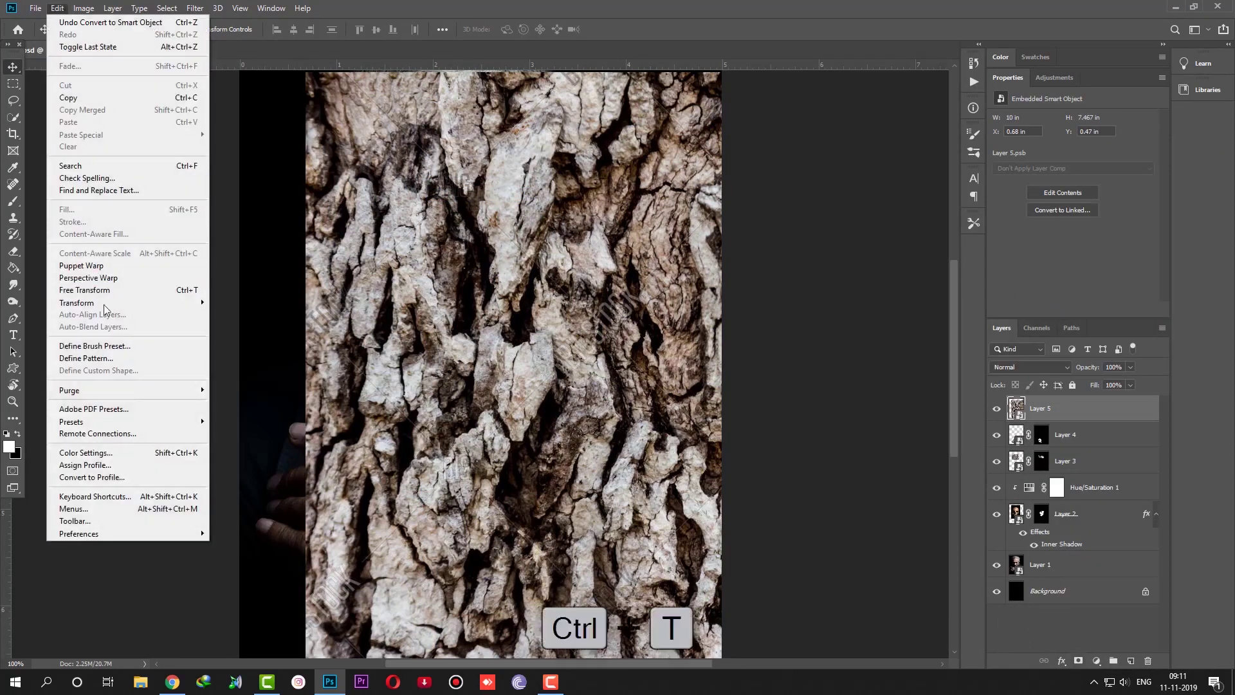
pyautogui.click(122, 291)
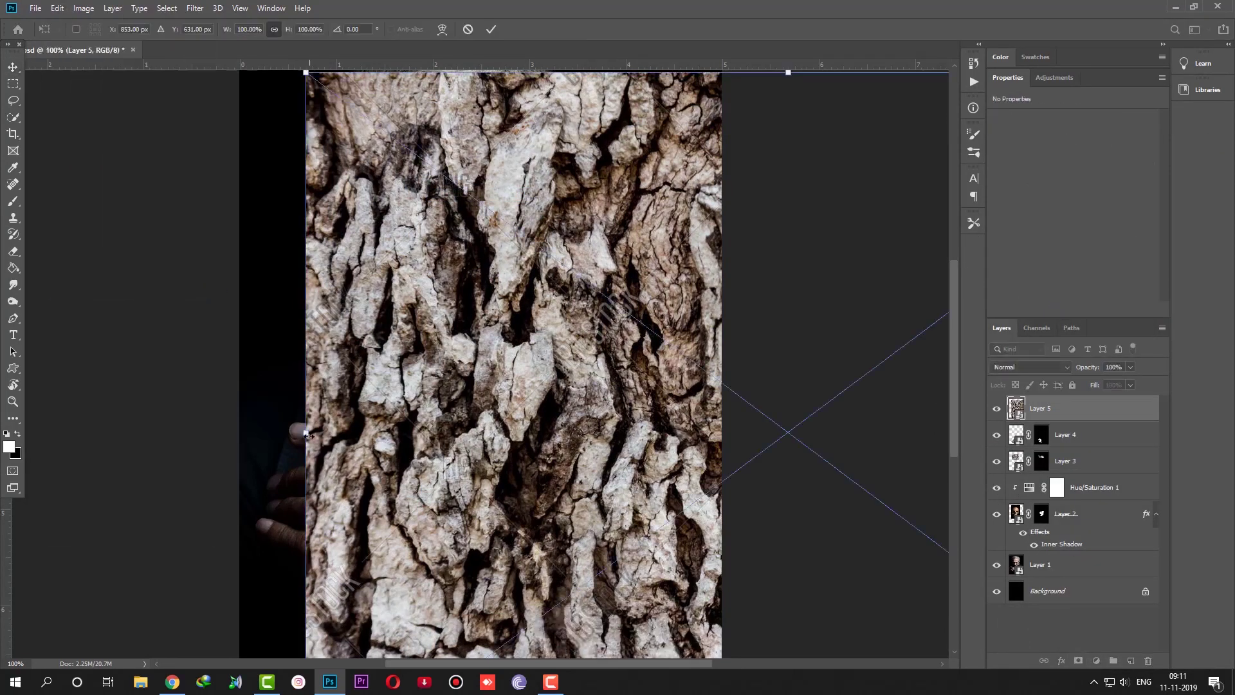
pyautogui.moveTo(308, 434); pyautogui.dragTo(666, 429)
pyautogui.moveTo(790, 429); pyautogui.dragTo(378, 462)
pyautogui.moveTo(524, 435)
pyautogui.mouseDown()
pyautogui.moveTo(447, 331)
pyautogui.moveTo(450, 360)
pyautogui.mouseUp()
pyautogui.moveTo(373, 623); pyautogui.dragTo(363, 598)
pyautogui.moveTo(391, 453); pyautogui.dragTo(396, 468)
pyautogui.moveTo(382, 375); pyautogui.dragTo(382, 389)
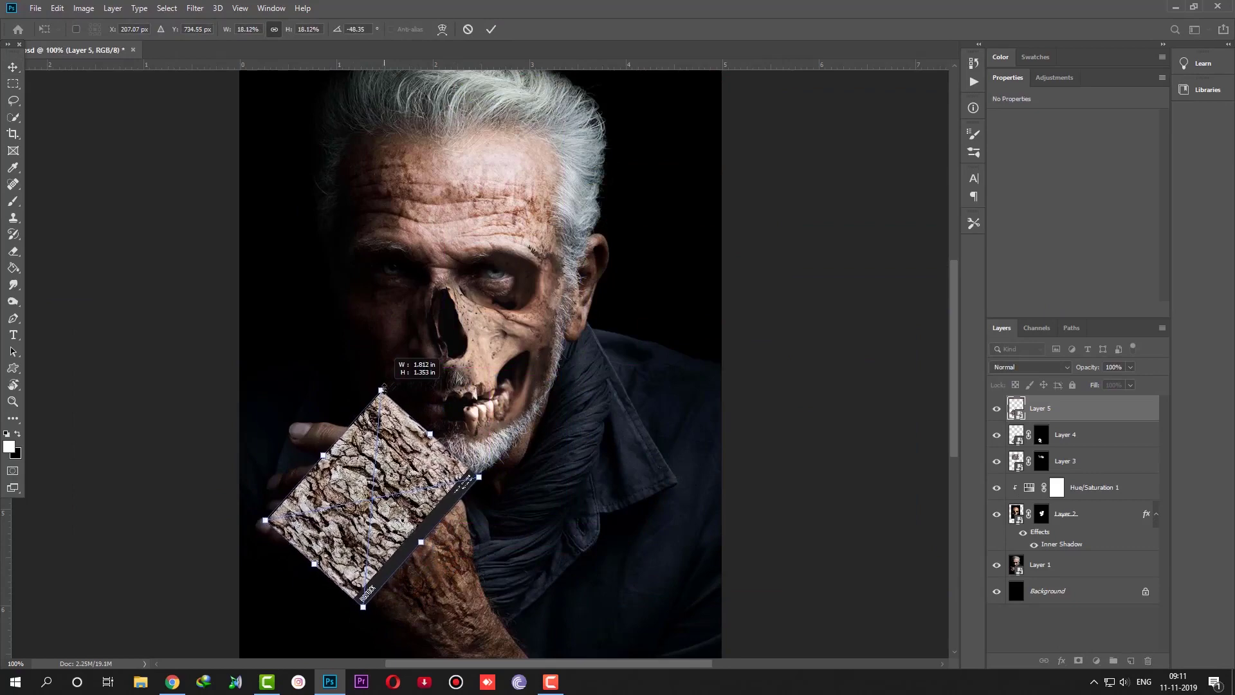
pyautogui.press('Return')
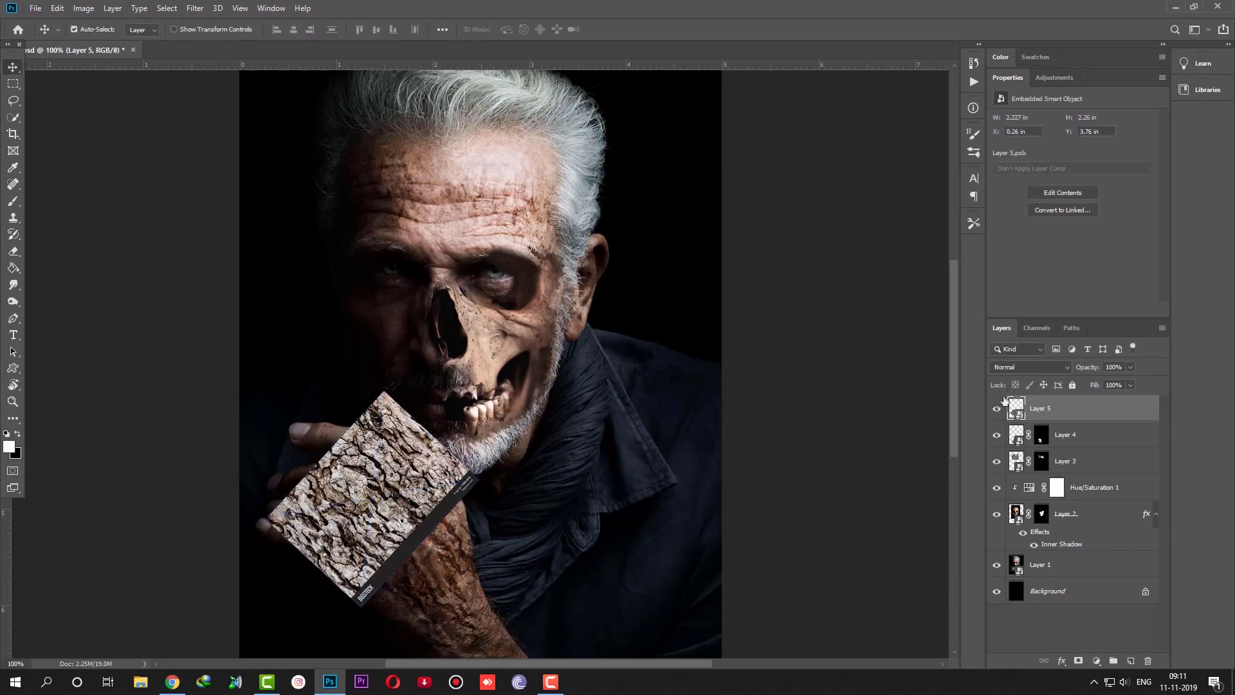
# - Blend Layer 5 in Soft Light and refine its placement, rotated about -53.5° over the hand
pyautogui.click(1023, 367)
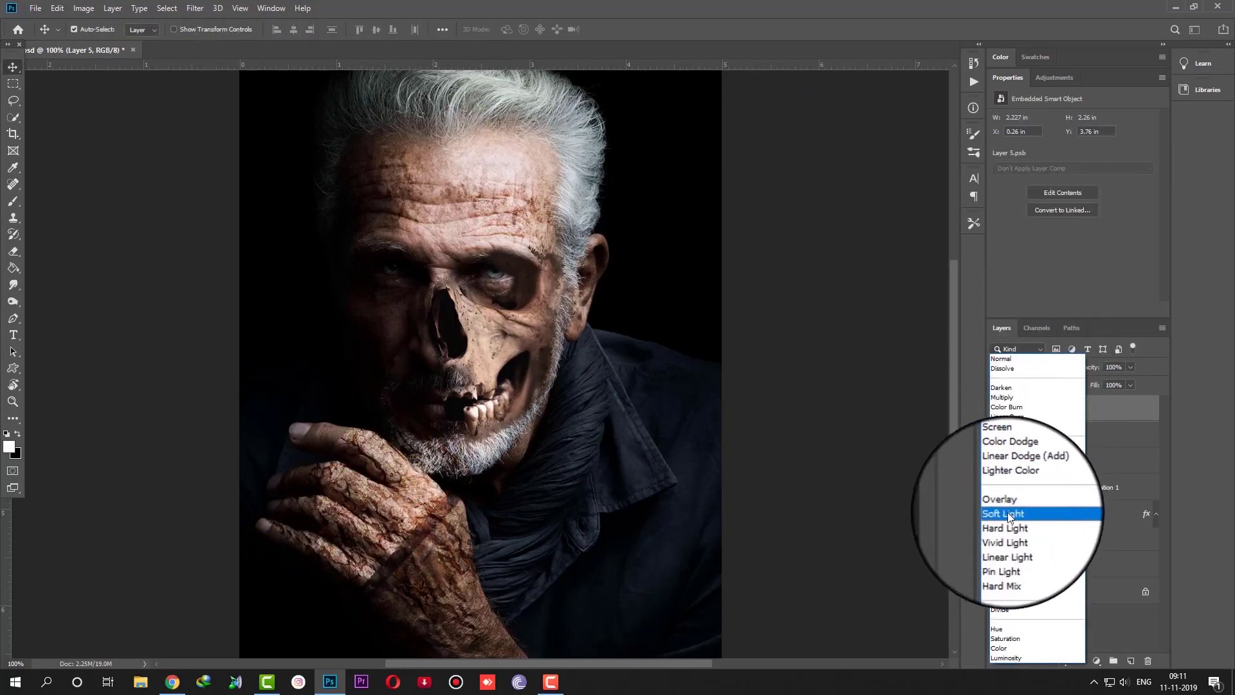
pyautogui.click(1007, 515)
pyautogui.moveTo(405, 512); pyautogui.dragTo(408, 502)
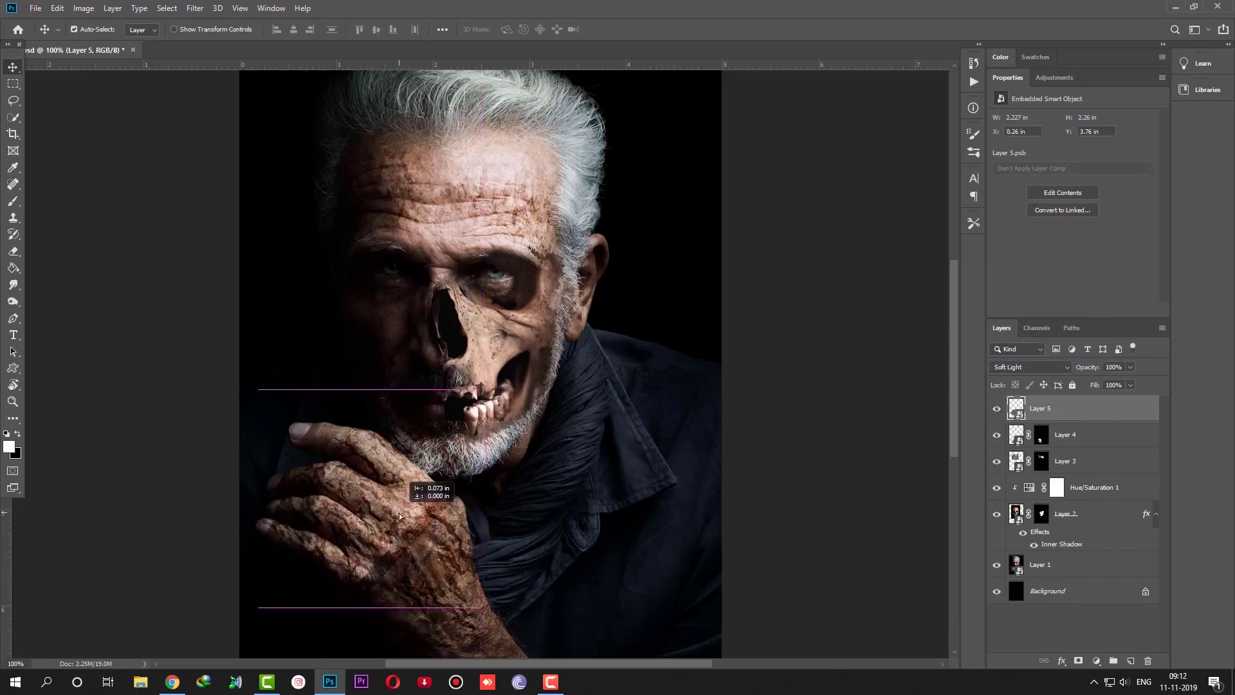
pyautogui.moveTo(407, 505); pyautogui.dragTo(400, 514)
pyautogui.hotkey('ctrl', 't')
pyautogui.moveTo(487, 448); pyautogui.dragTo(481, 435)
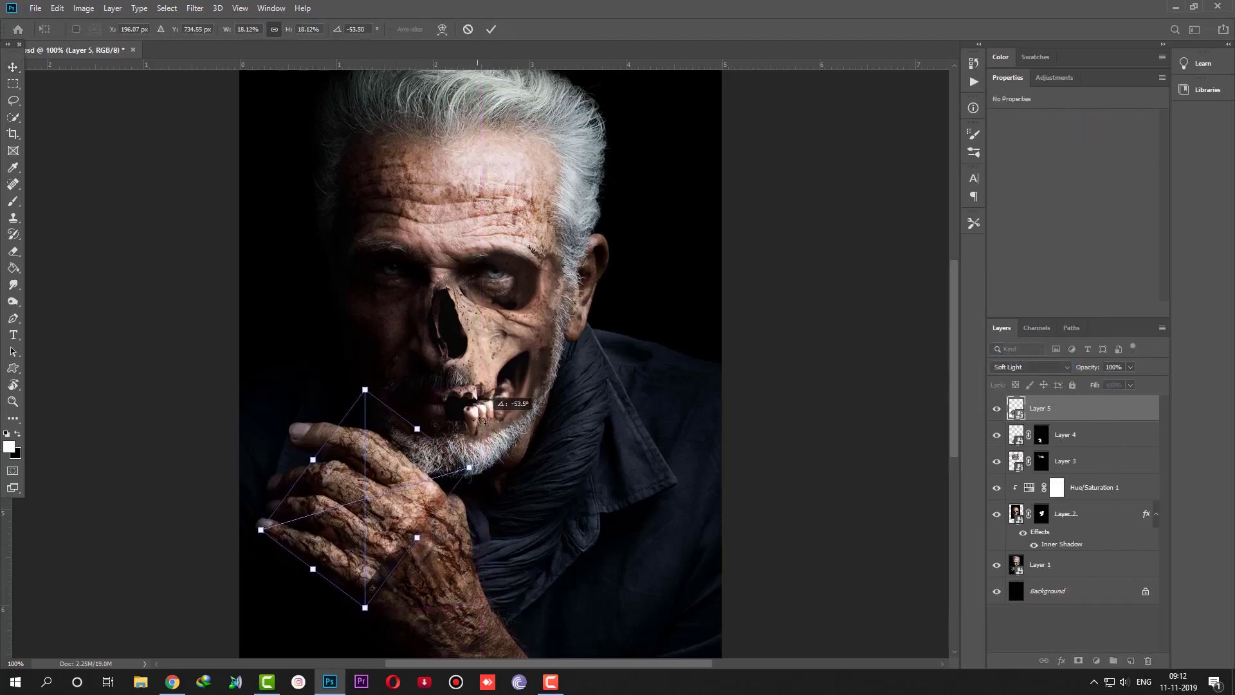
pyautogui.moveTo(384, 475); pyautogui.dragTo(378, 481)
pyautogui.press('Return')
# - Give Layer 5 an inverted mask and paint white to reveal bark across the hand and finger
pyautogui.click(1078, 660)
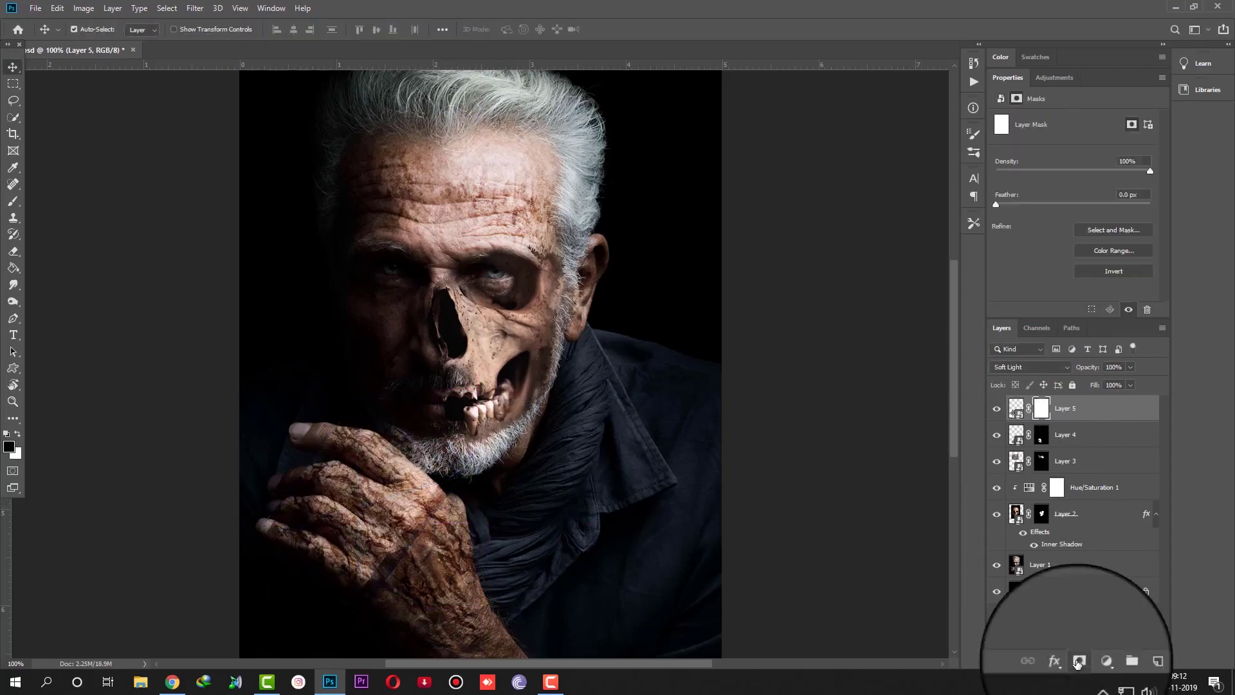
pyautogui.click(1099, 276)
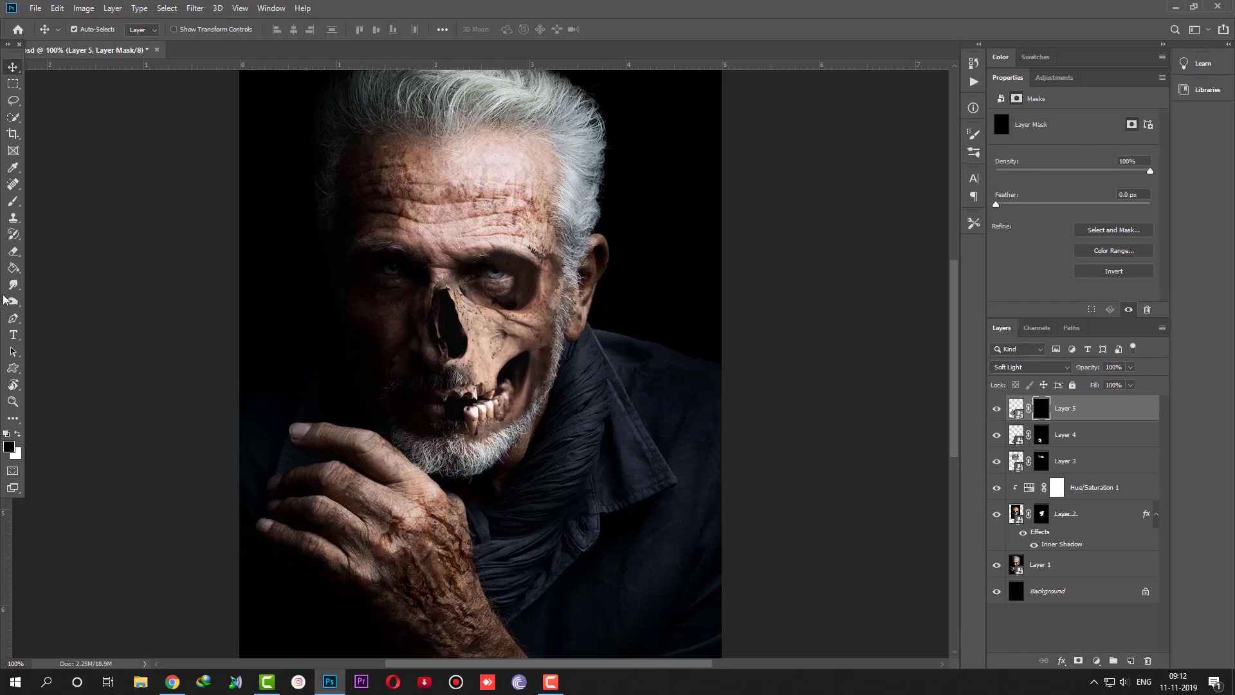
pyautogui.press('b')
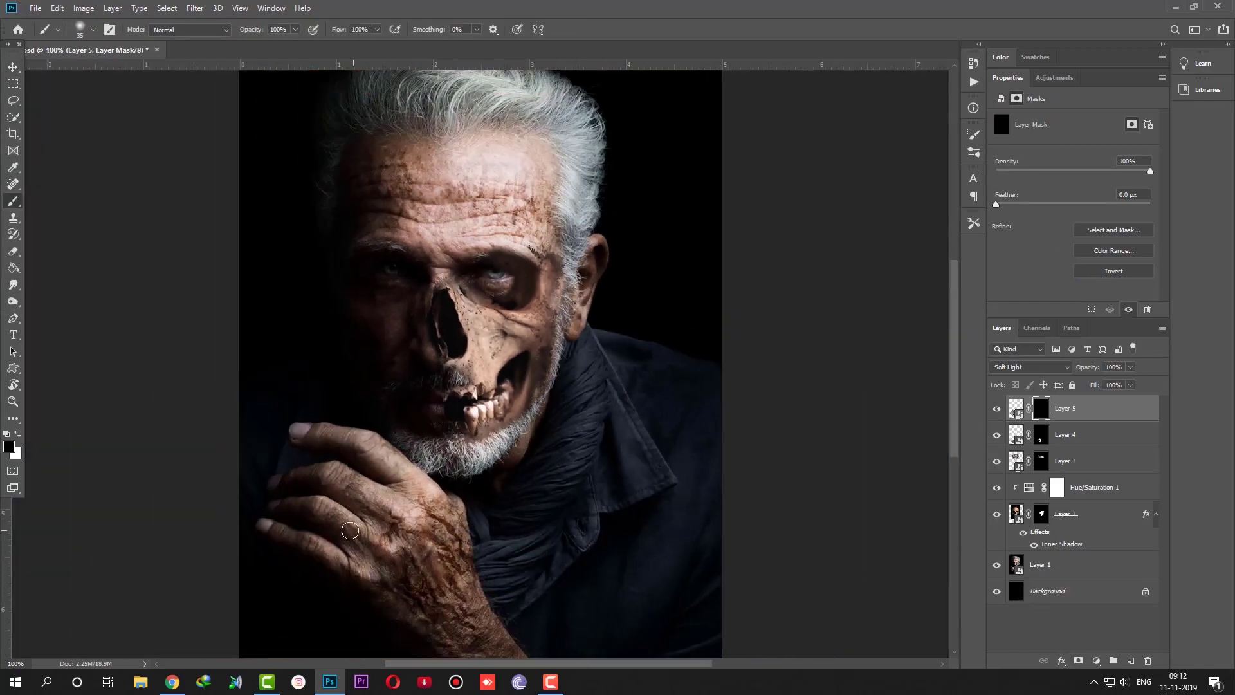
pyautogui.press('[')
pyautogui.click(18, 434)
pyautogui.moveTo(350, 486); pyautogui.dragTo(411, 515)
pyautogui.moveTo(353, 435)
pyautogui.mouseDown()
pyautogui.moveTo(413, 487)
pyautogui.moveTo(348, 444)
pyautogui.moveTo(411, 487)
pyautogui.moveTo(360, 494)
pyautogui.moveTo(377, 560)
pyautogui.moveTo(358, 565)
pyautogui.moveTo(438, 558)
pyautogui.mouseUp()
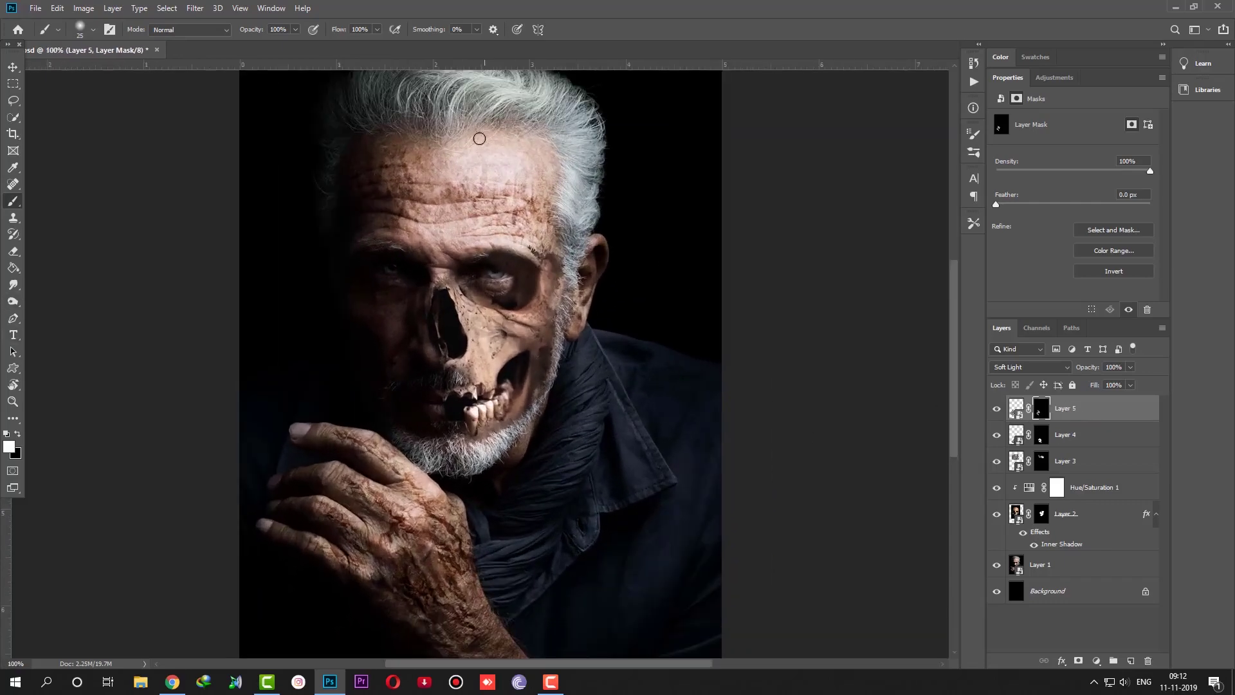
# - Paint more cracked texture down the forehead on Layer 3's mask, then select Layer 2's mask
pyautogui.click(1043, 461)
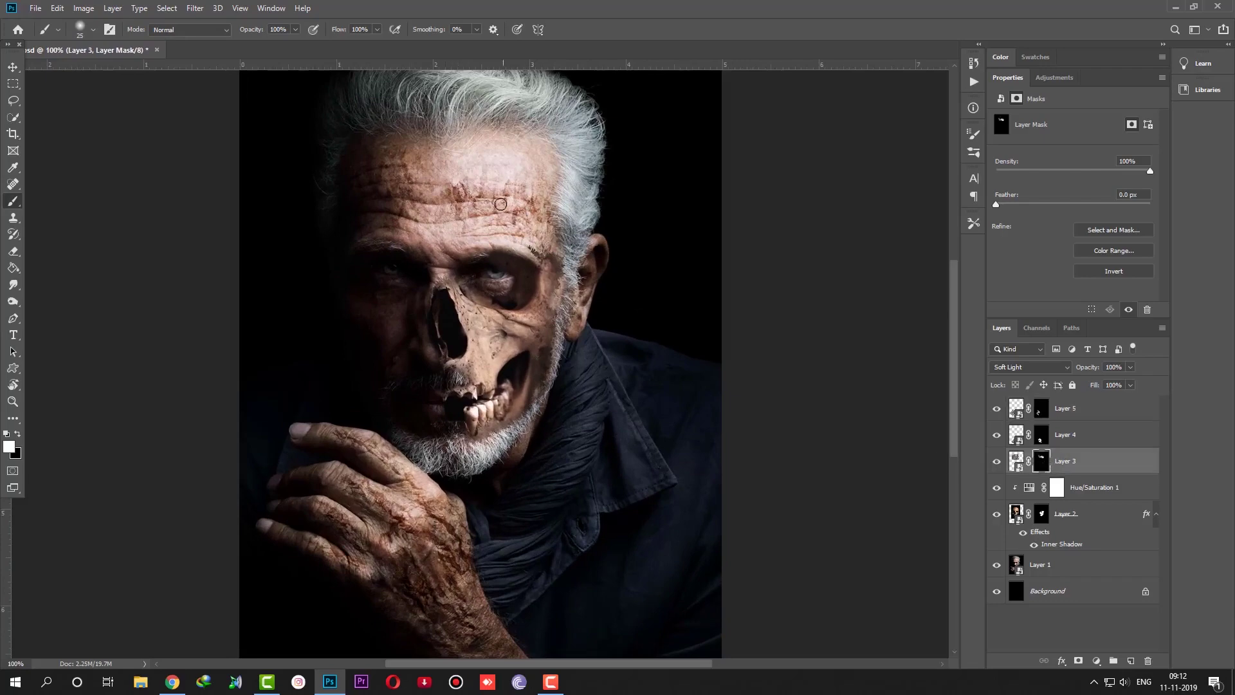
pyautogui.moveTo(400, 165); pyautogui.dragTo(396, 184)
pyautogui.click(1042, 514)
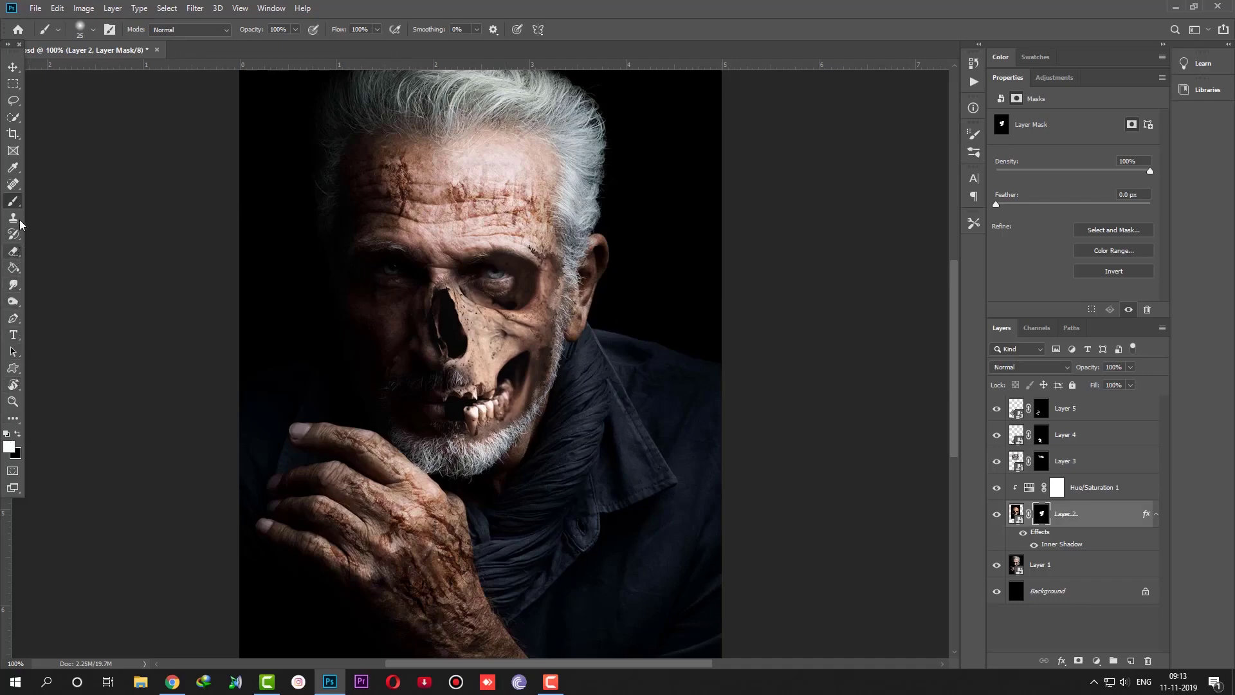
# - Pick a splatter brush at size 40 and paint skull texture onto the right temple
pyautogui.rightClick(458, 268)
pyautogui.doubleClick(441, 383)
pyautogui.press('.')
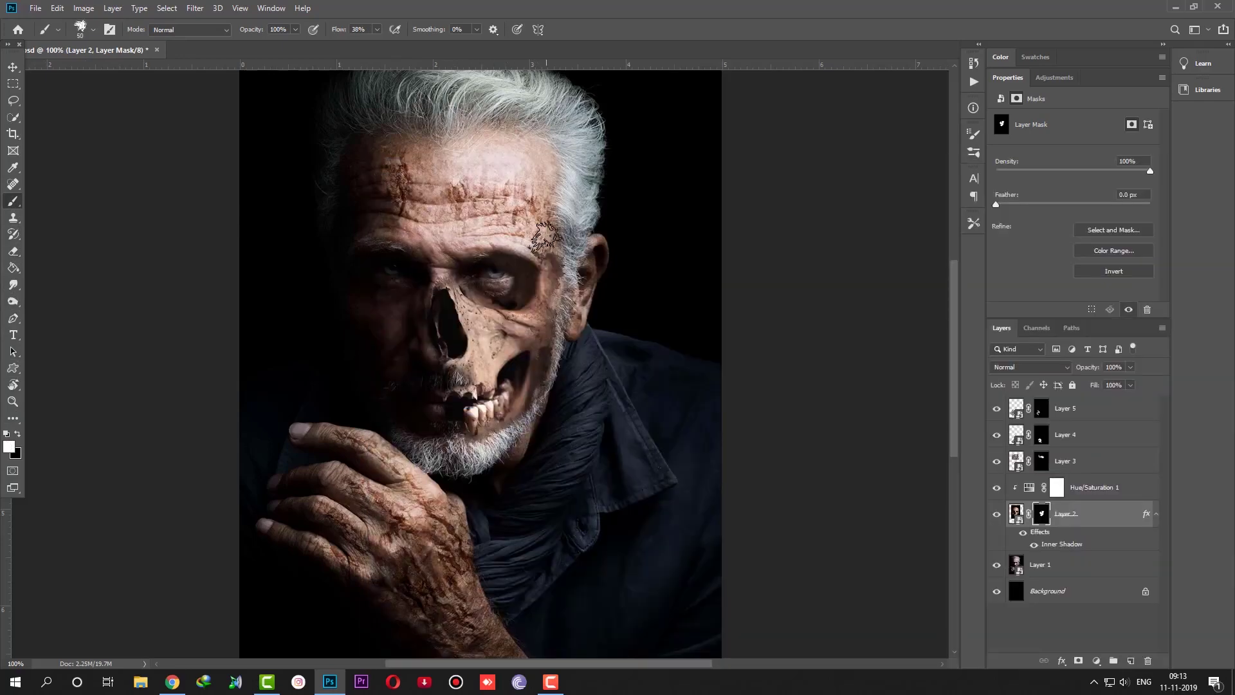
pyautogui.rightClick(545, 237)
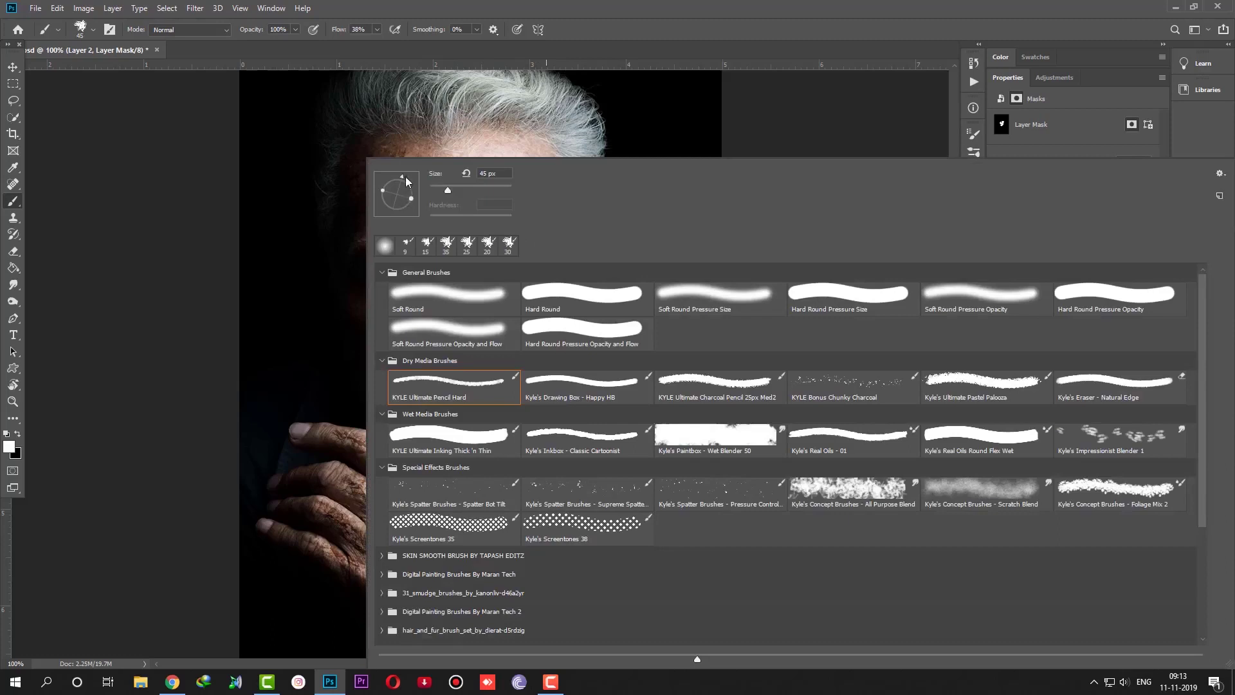
pyautogui.click(673, 13)
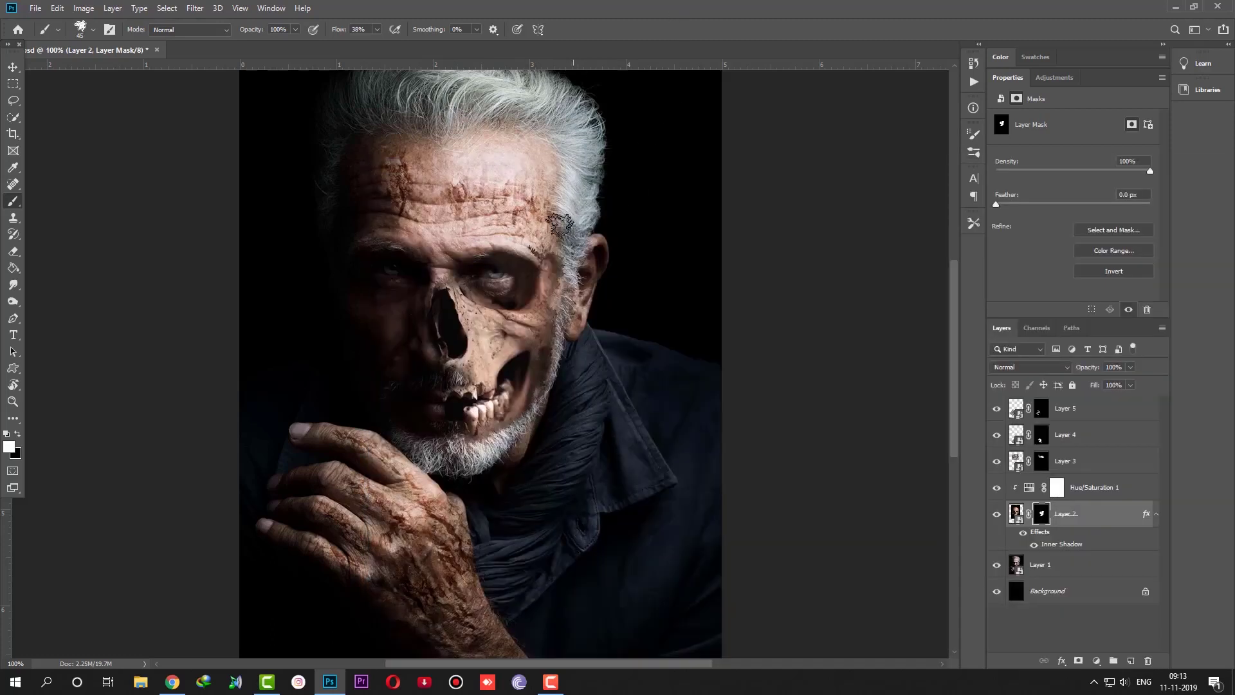
pyautogui.press('[')
pyautogui.moveTo(337, 33); pyautogui.dragTo(398, 32)
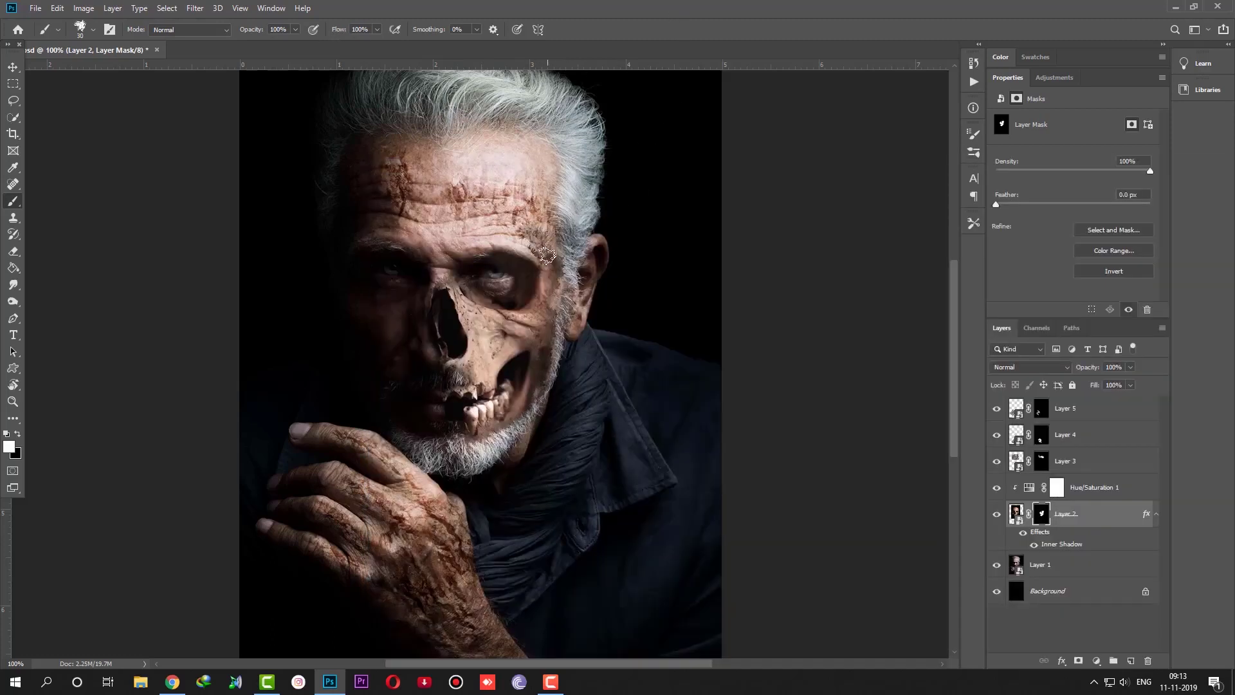
pyautogui.moveTo(525, 231); pyautogui.dragTo(554, 262)
# - On Layer 2's mask, paint more skull texture up the temple with a smaller brush
pyautogui.hotkey('ctrl', '2')
pyautogui.click(1038, 518)
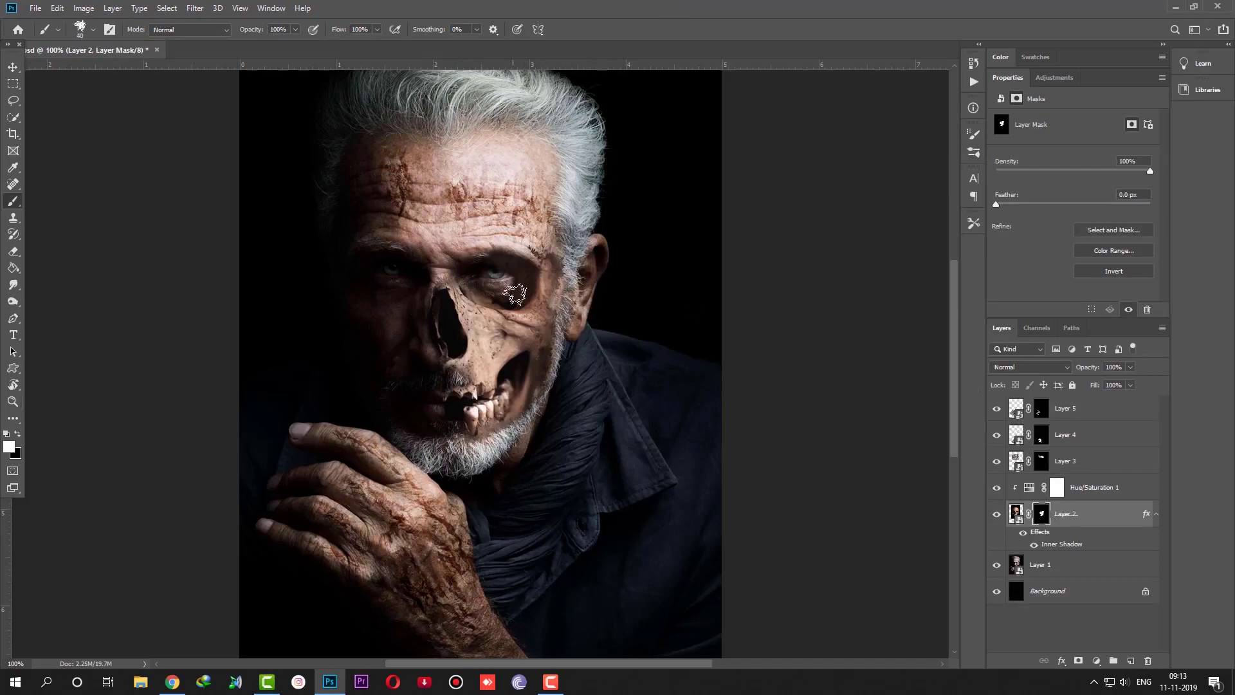
pyautogui.press('[')
pyautogui.press('[')
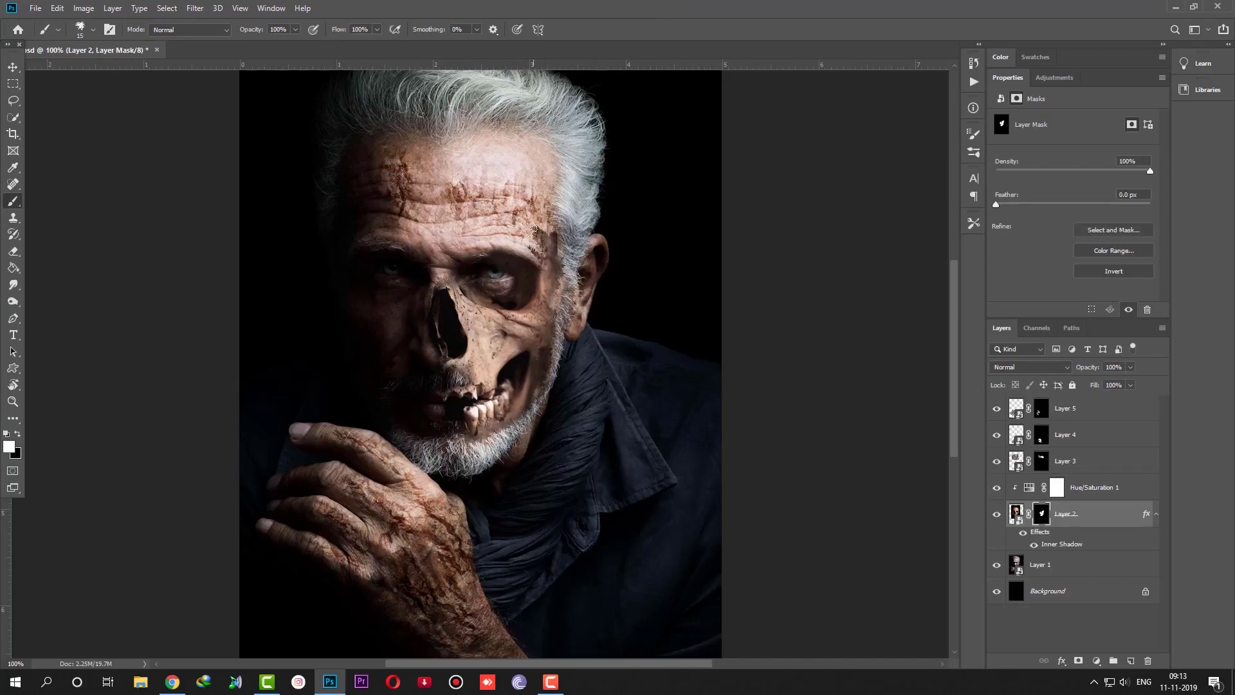
pyautogui.press(']')
pyautogui.press(']')
pyautogui.press(']')
pyautogui.press(']')
pyautogui.moveTo(538, 239); pyautogui.dragTo(508, 215)
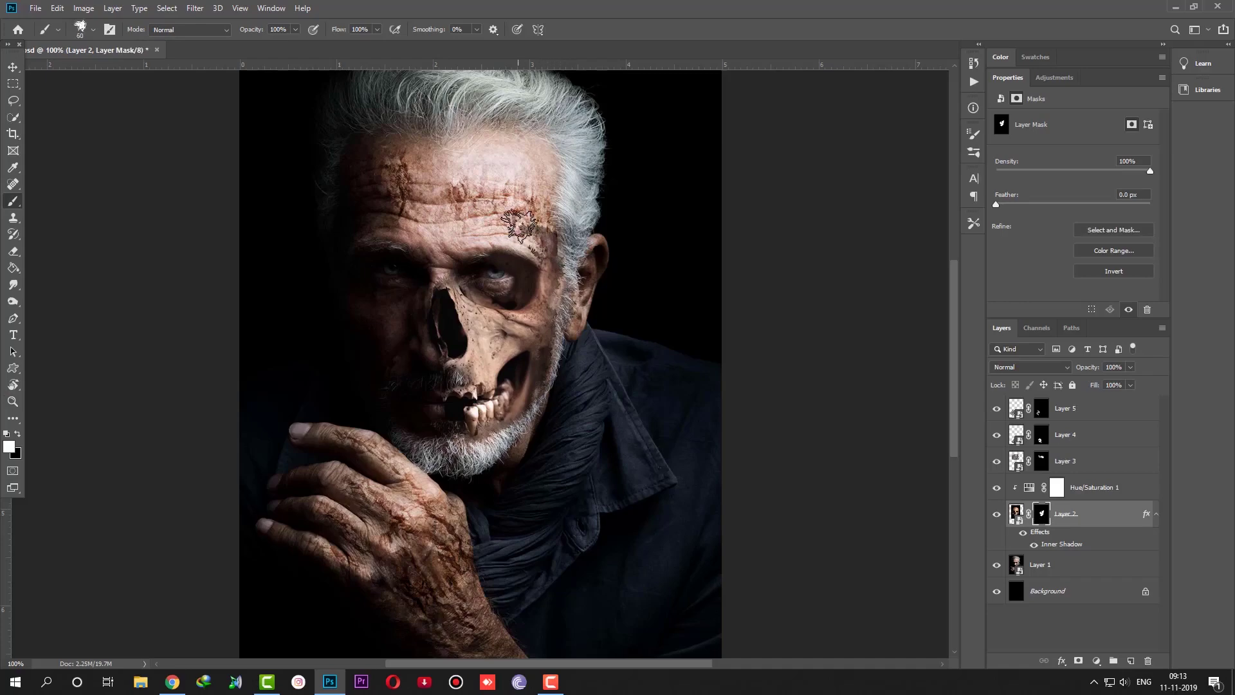
pyautogui.press('[')
pyautogui.press('[')
pyautogui.press('[')
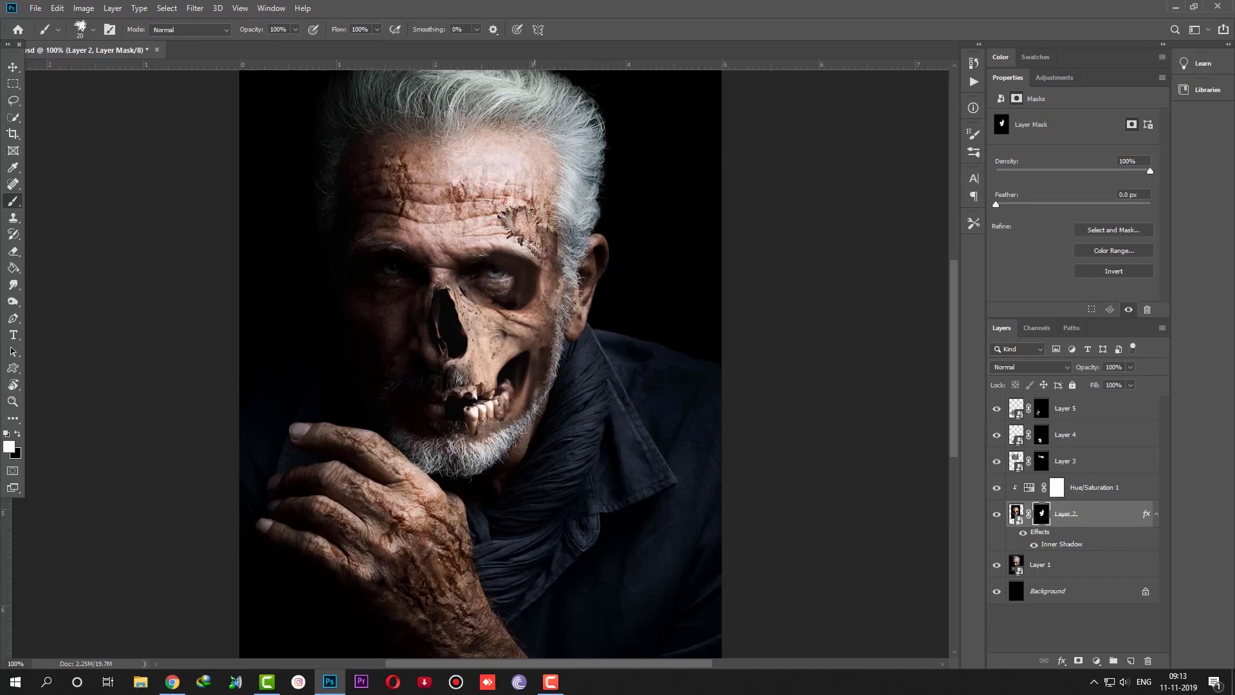
pyautogui.moveTo(515, 213); pyautogui.dragTo(505, 193)
pyautogui.press(']')
pyautogui.press(']')
pyautogui.hotkey('ctrl', '-')
pyautogui.hotkey('ctrl', '+')
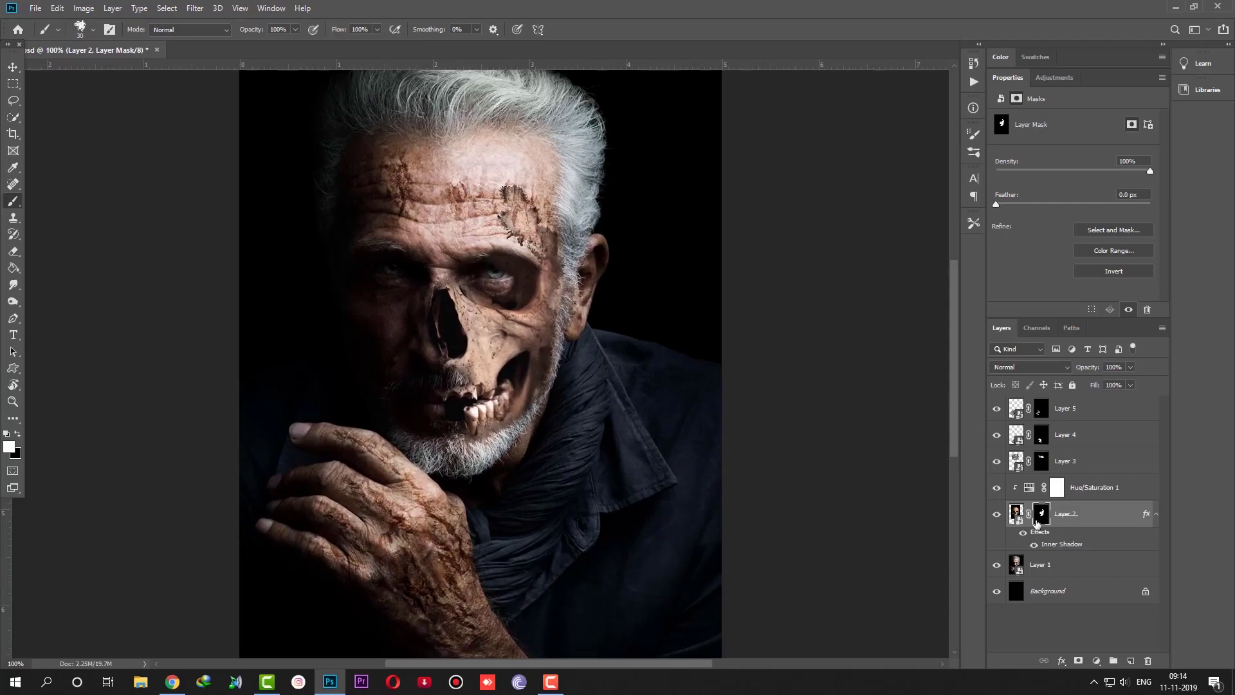
# - Paint with black at size 35 from the temple toward the ear, undoing the last stroke
pyautogui.click(20, 434)
pyautogui.press(']')
pyautogui.press(']')
pyautogui.press(']')
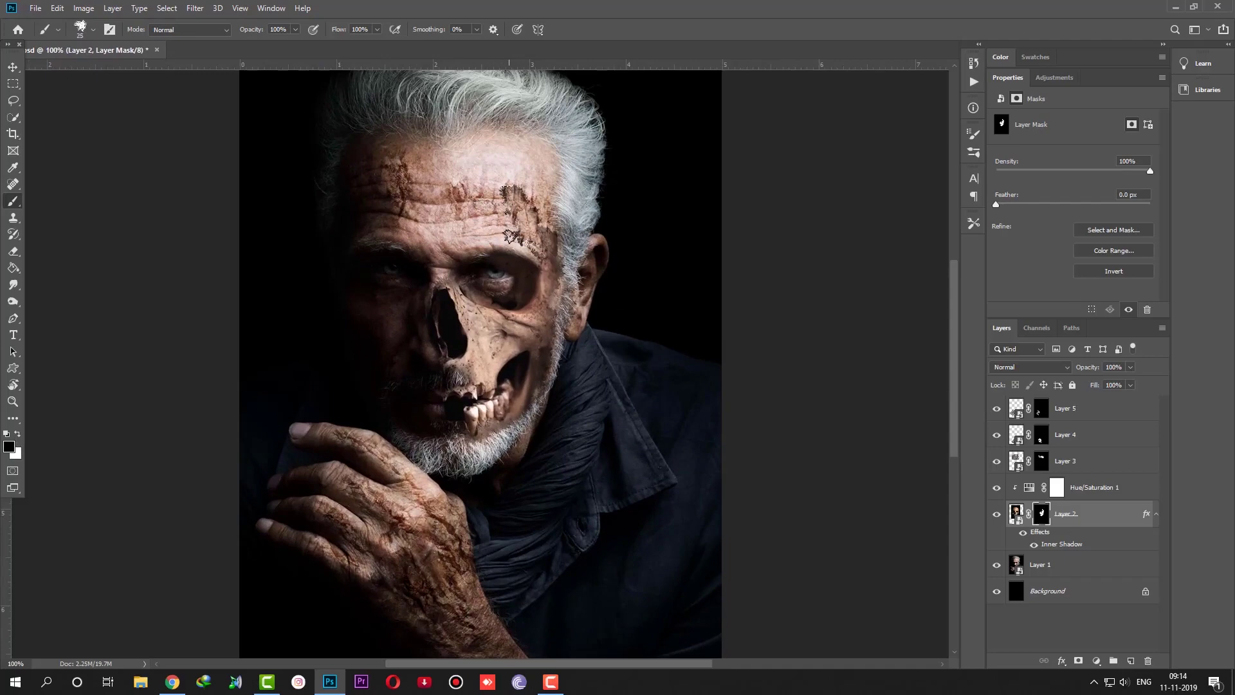
pyautogui.press(']')
pyautogui.press(']')
pyautogui.press(']')
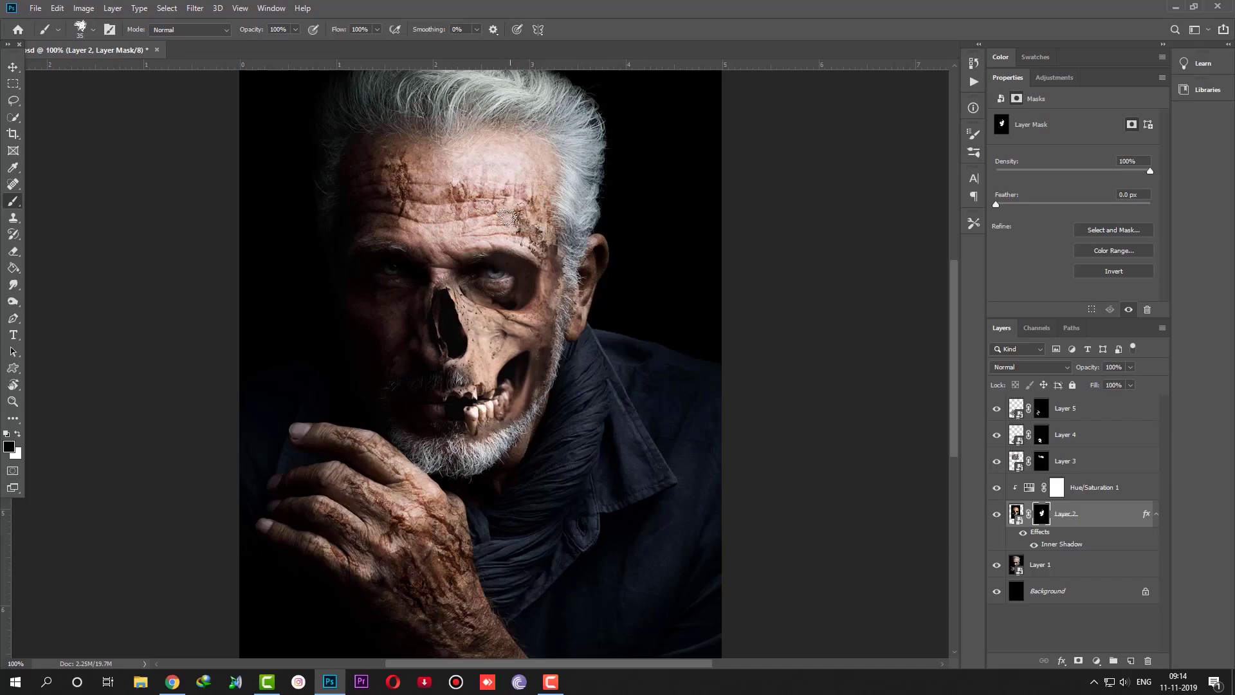
pyautogui.moveTo(509, 209); pyautogui.dragTo(553, 245)
pyautogui.hotkey('ctrl', '-')
pyautogui.hotkey('ctrl', '+')
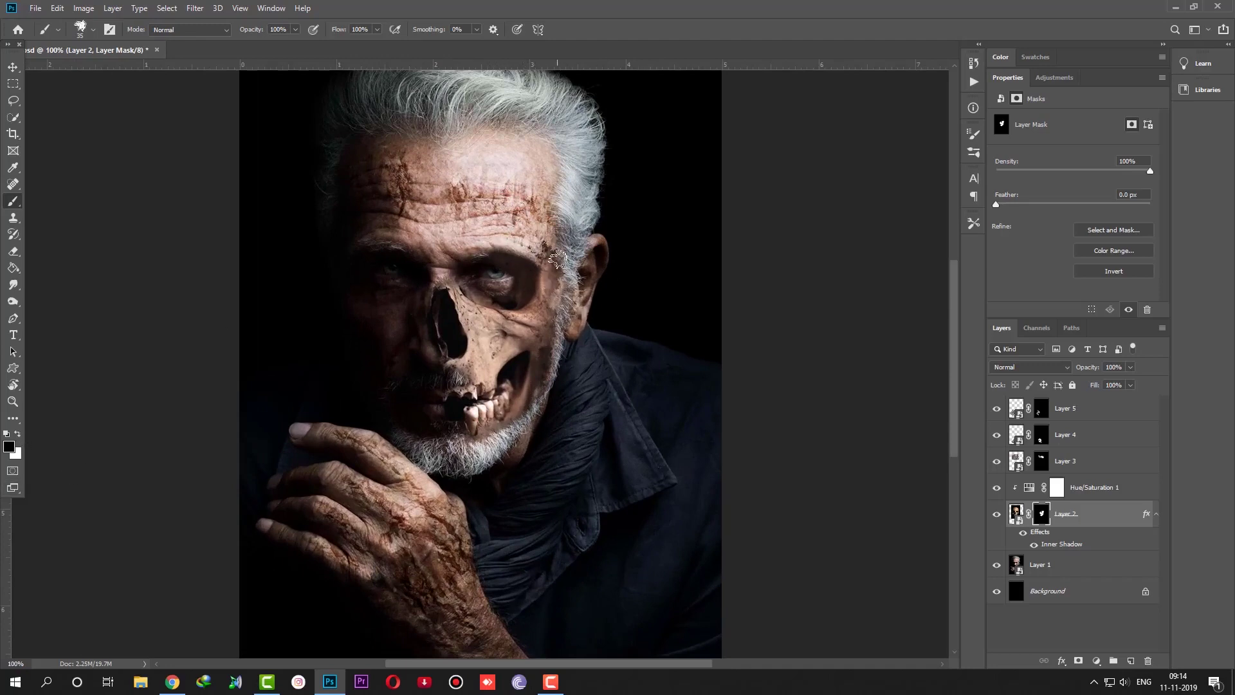
pyautogui.moveTo(546, 248); pyautogui.dragTo(558, 305)
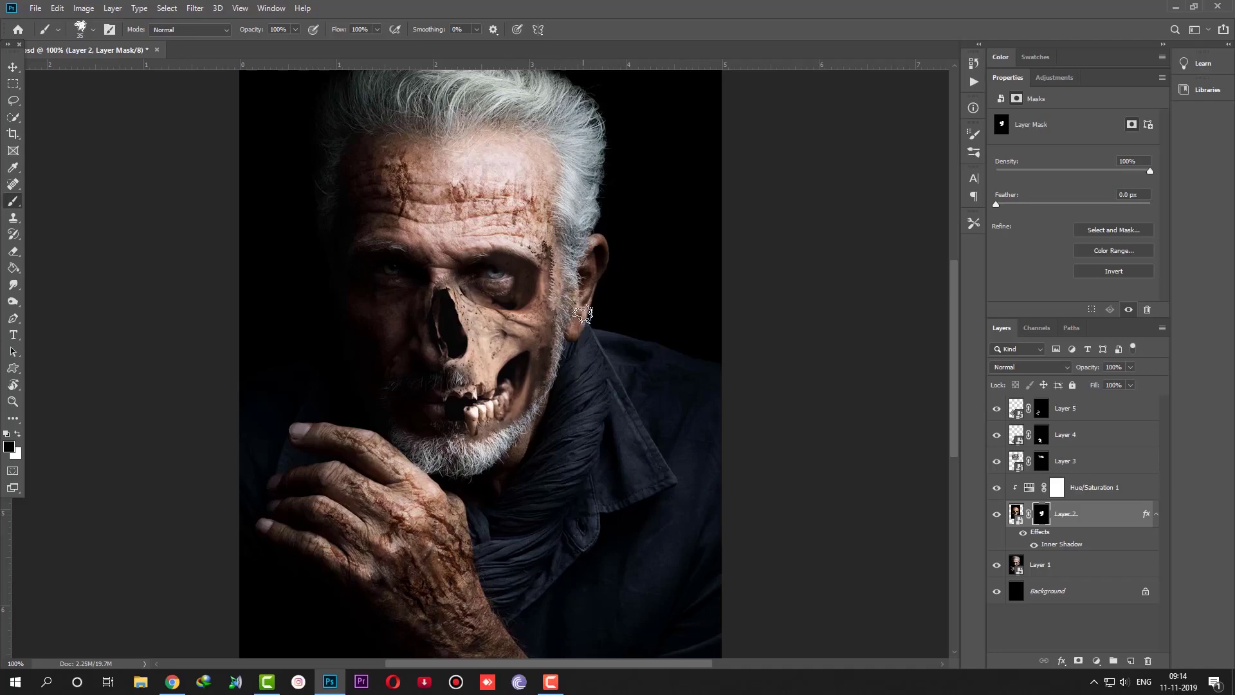
pyautogui.hotkey('ctrl', 'z')
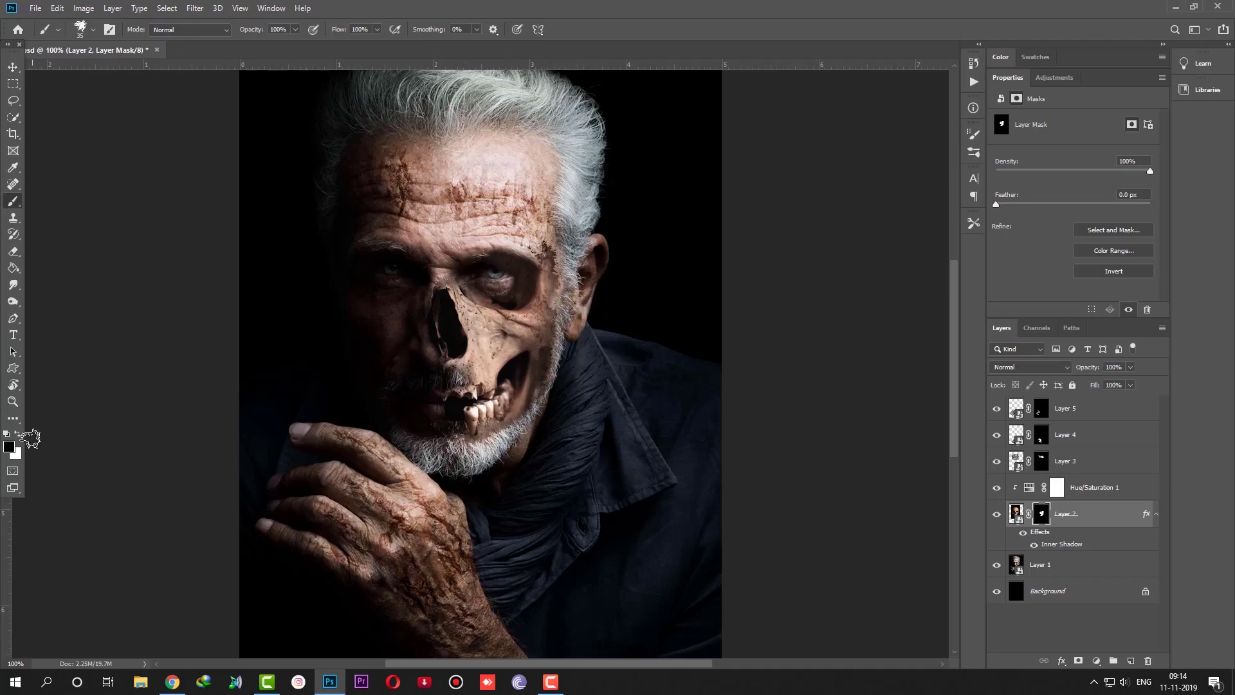
# - Paint with white at size 20 to reveal skull texture along the cheek edge, undoing a stray stroke
pyautogui.click(17, 434)
pyautogui.press('[')
pyautogui.moveTo(555, 268); pyautogui.dragTo(551, 325)
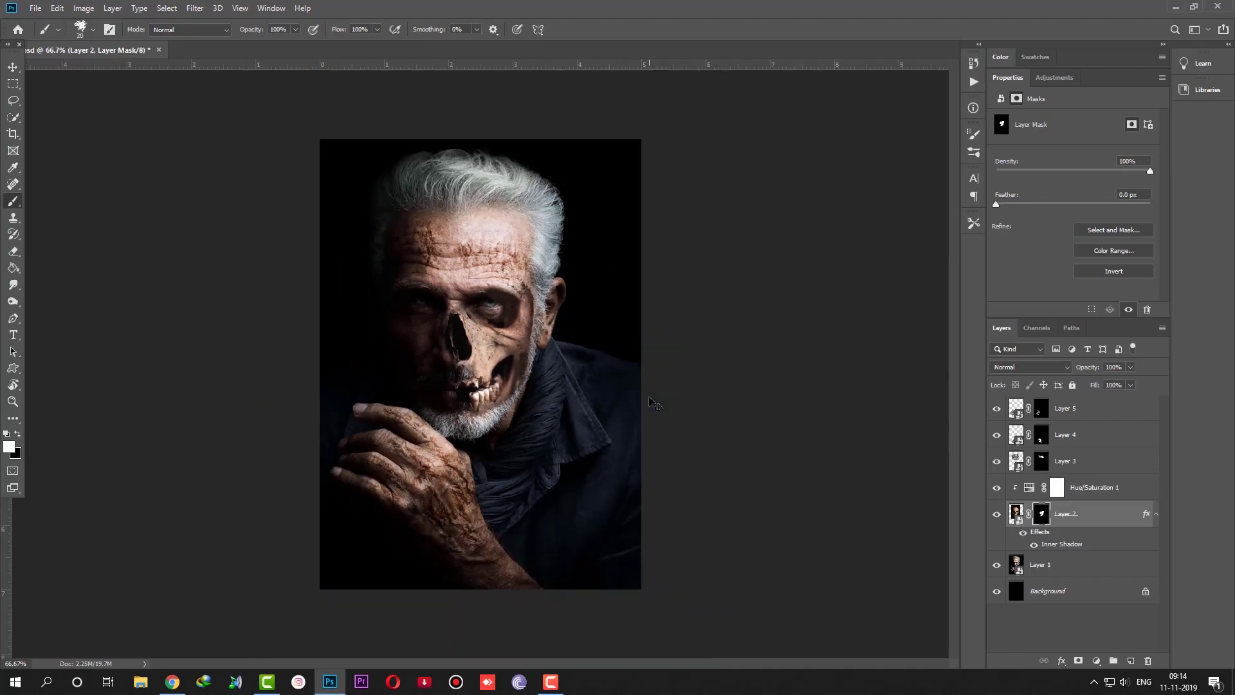
pyautogui.hotkey('ctrl', 'z')
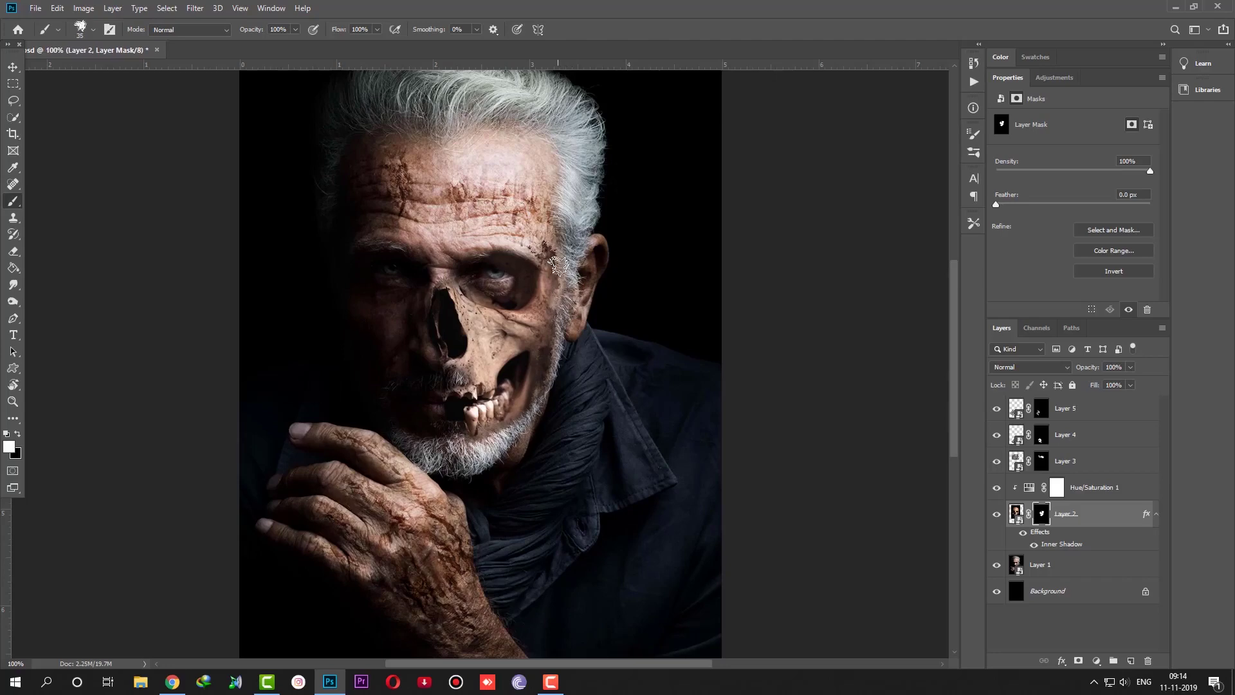
pyautogui.press('[')
# - Lower the brush opacity to 42% and dab a dark wound mark onto the forehead
pyautogui.rightClick(558, 267)
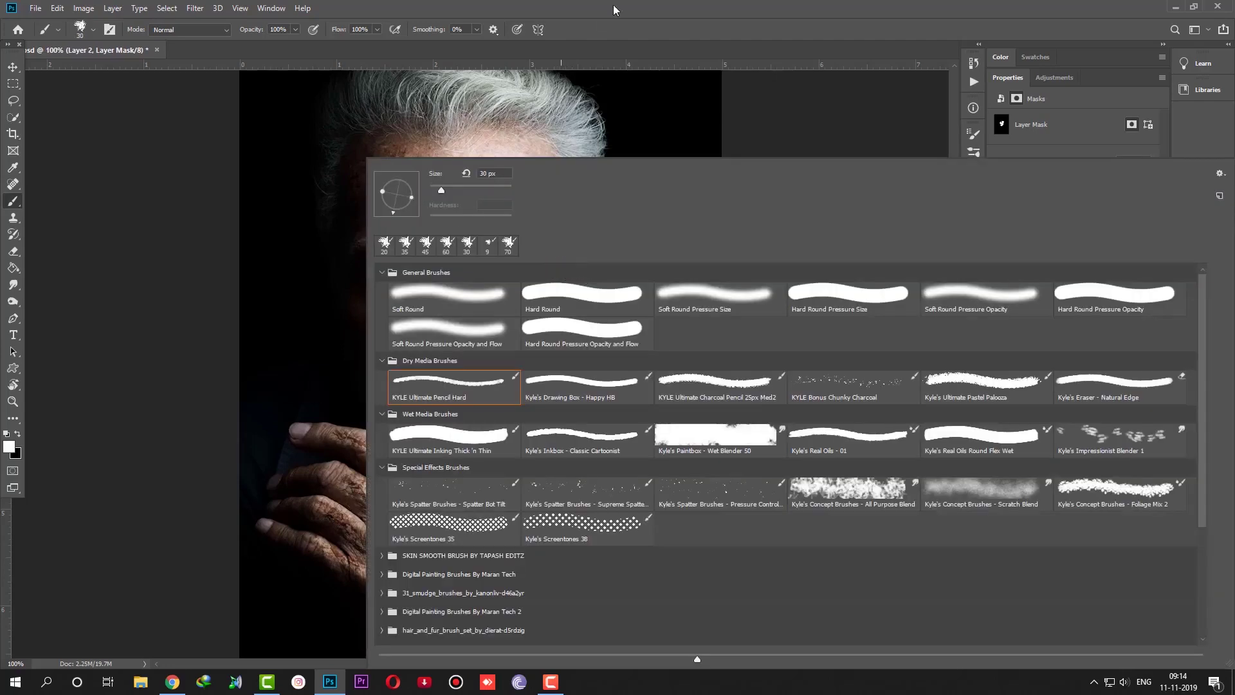
pyautogui.press('Escape')
pyautogui.press(']')
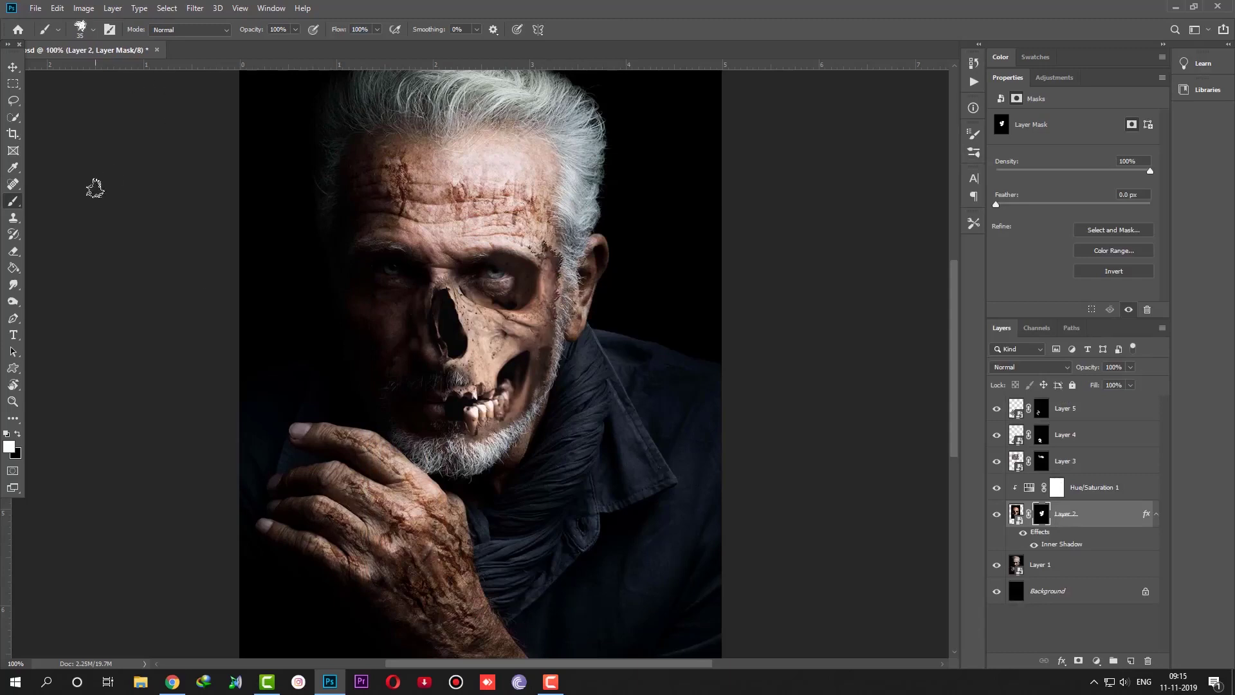
pyautogui.moveTo(250, 30); pyautogui.dragTo(222, 32)
pyautogui.press(']')
pyautogui.hotkey('ctrl', '-')
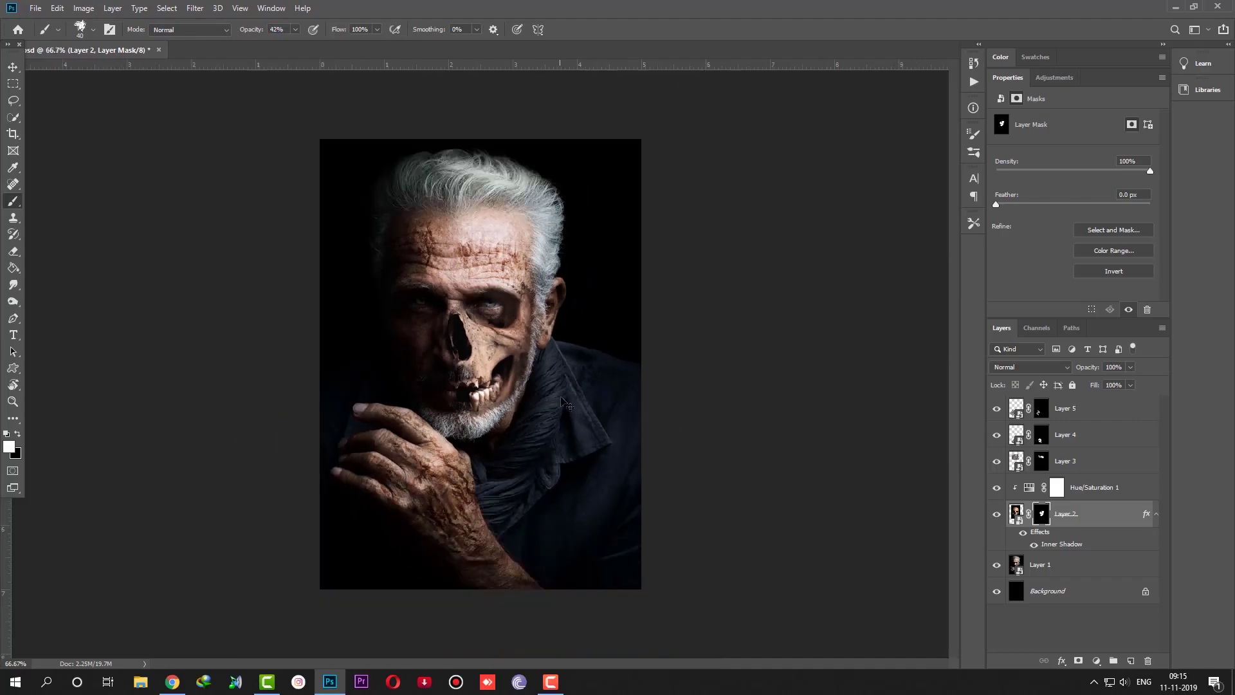
pyautogui.hotkey('ctrl', '+')
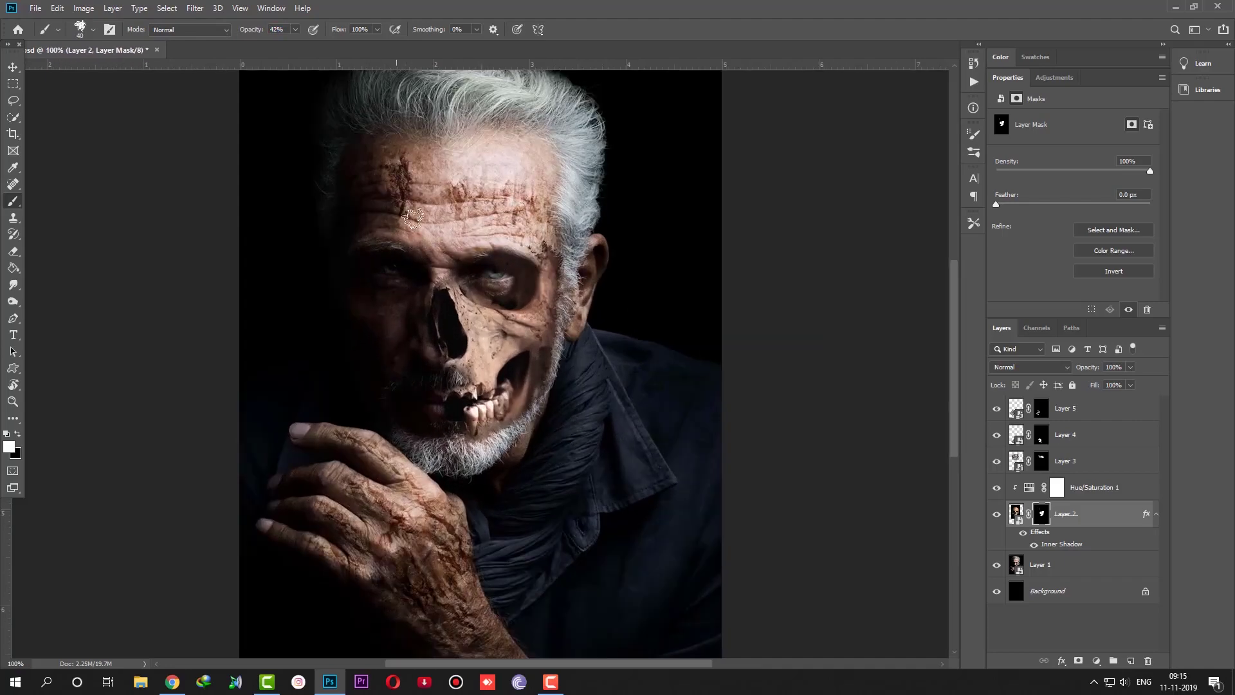
pyautogui.click(457, 194)
pyautogui.press('[')
pyautogui.press('[')
pyautogui.press('[')
pyautogui.press('[')
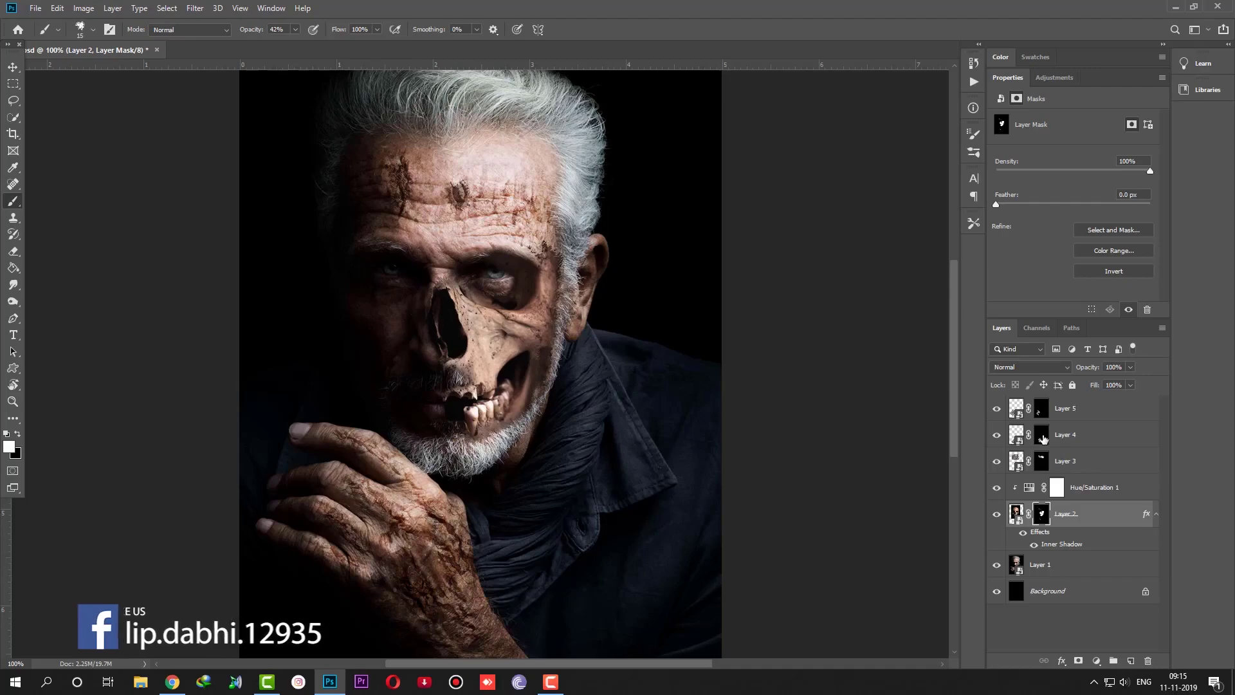
# - Toggle Layer 4 to compare the hand texture, then target Layer 4's mask for editing
pyautogui.click(998, 437)
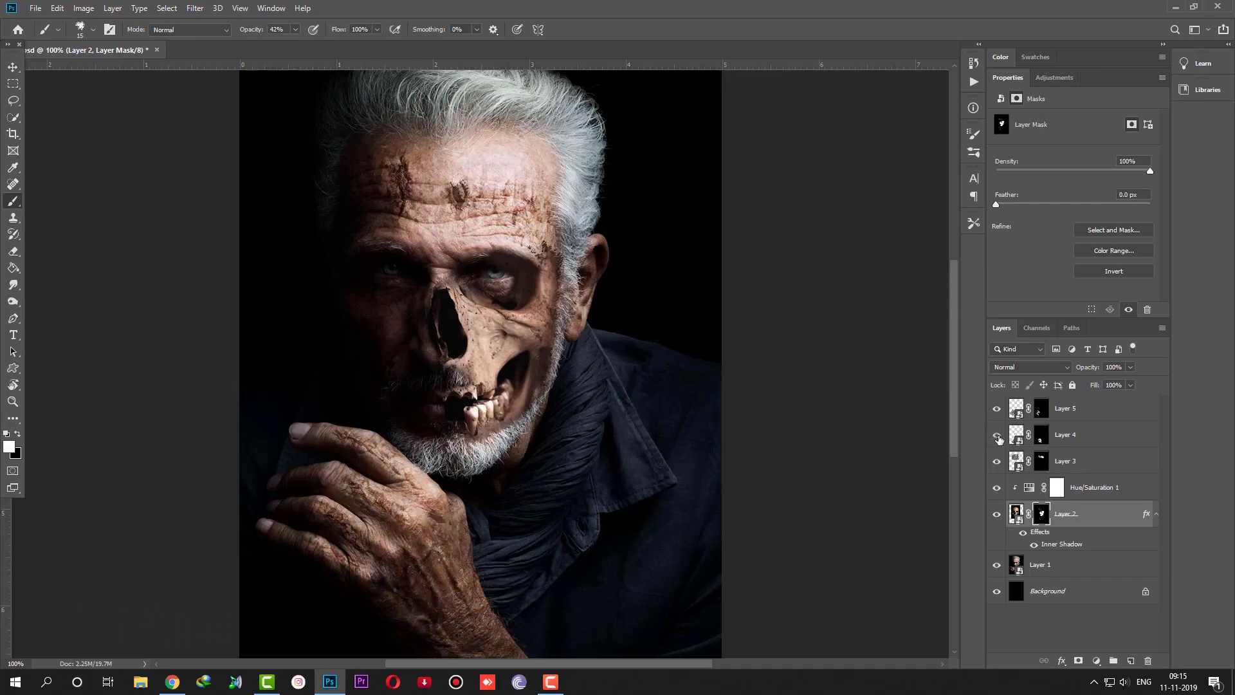
pyautogui.click(998, 437)
pyautogui.click(1042, 440)
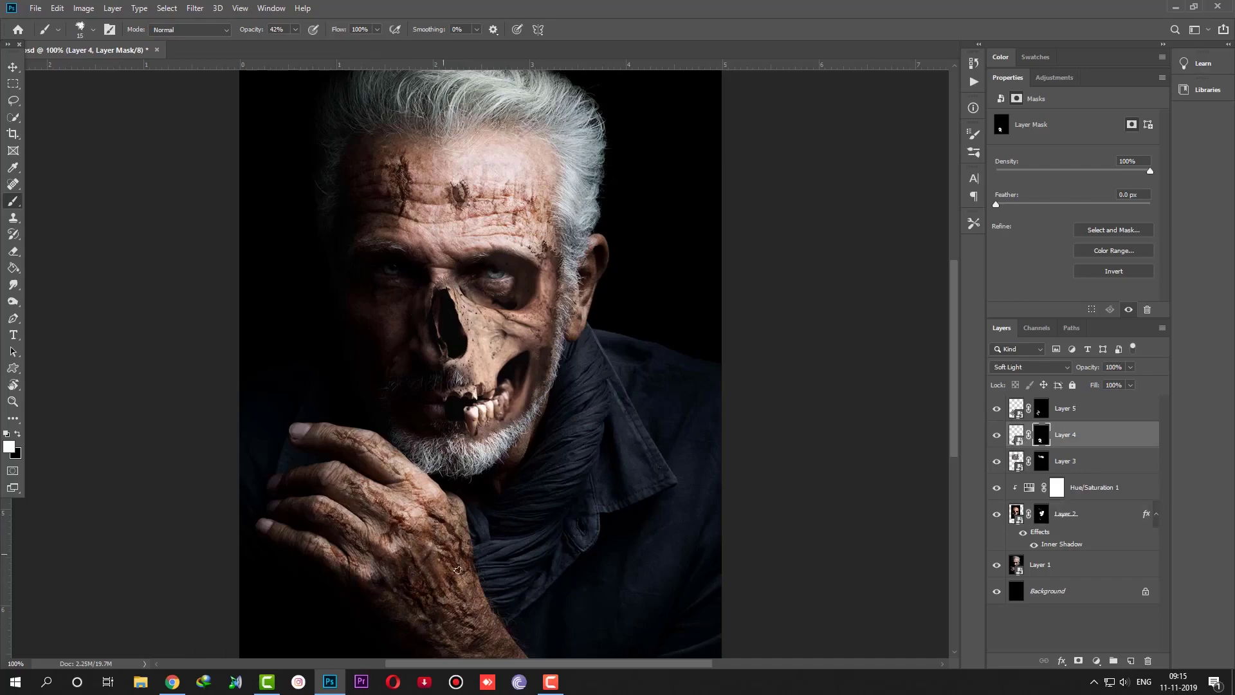
pyautogui.click(18, 434)
pyautogui.click(19, 435)
pyautogui.hotkey('ctrl', '-')
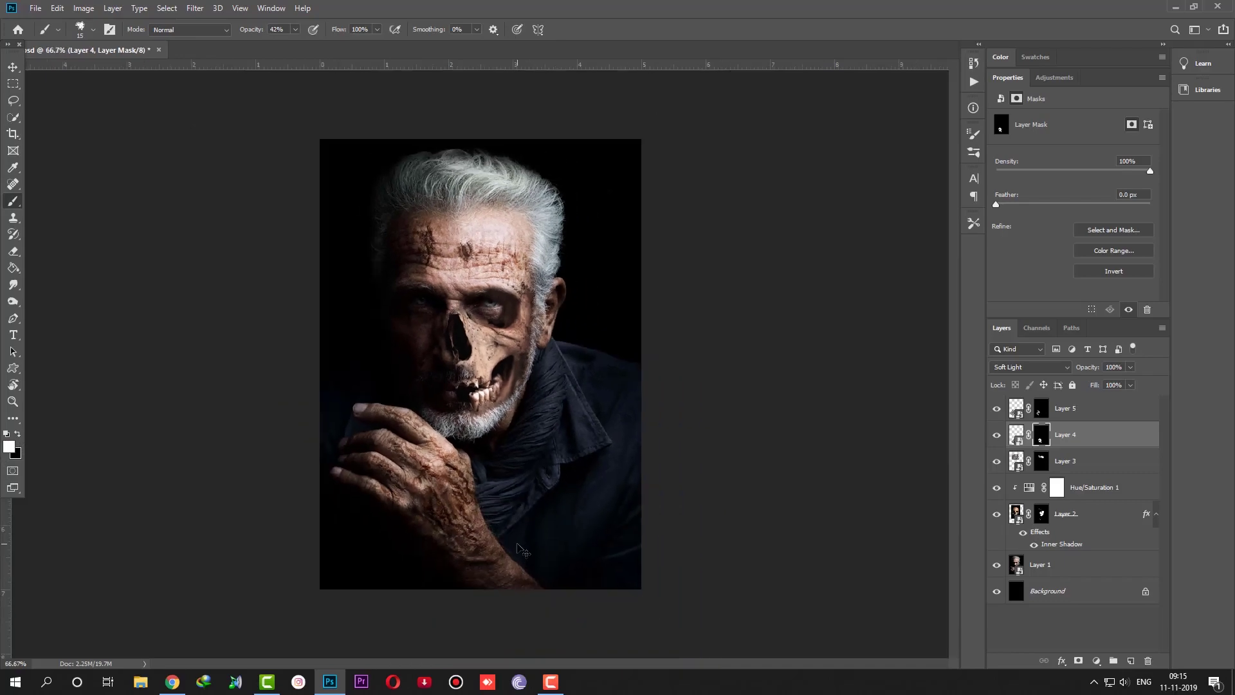
pyautogui.hotkey('ctrl', '+')
pyautogui.hotkey('ctrl', '-')
pyautogui.hotkey('ctrl', '+')
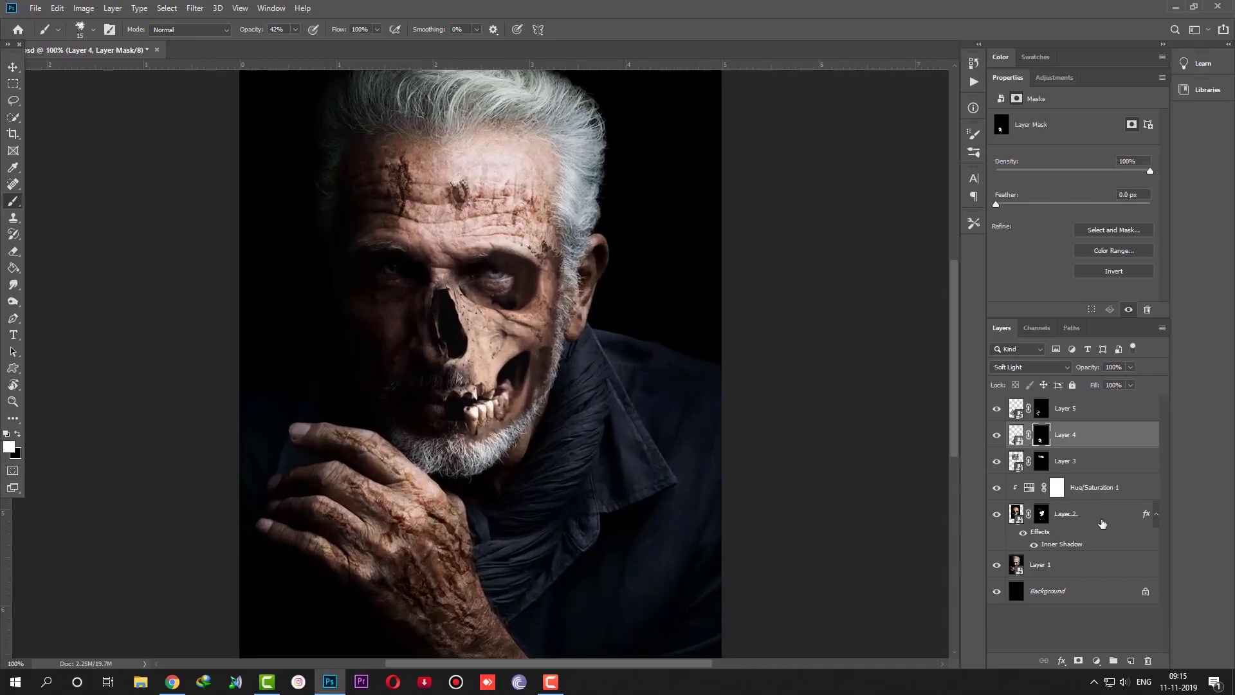
pyautogui.click(1102, 521)
# - Add a new Layer 6 above Layer 1 and set its blend mode to Overlay
pyautogui.click(1073, 567)
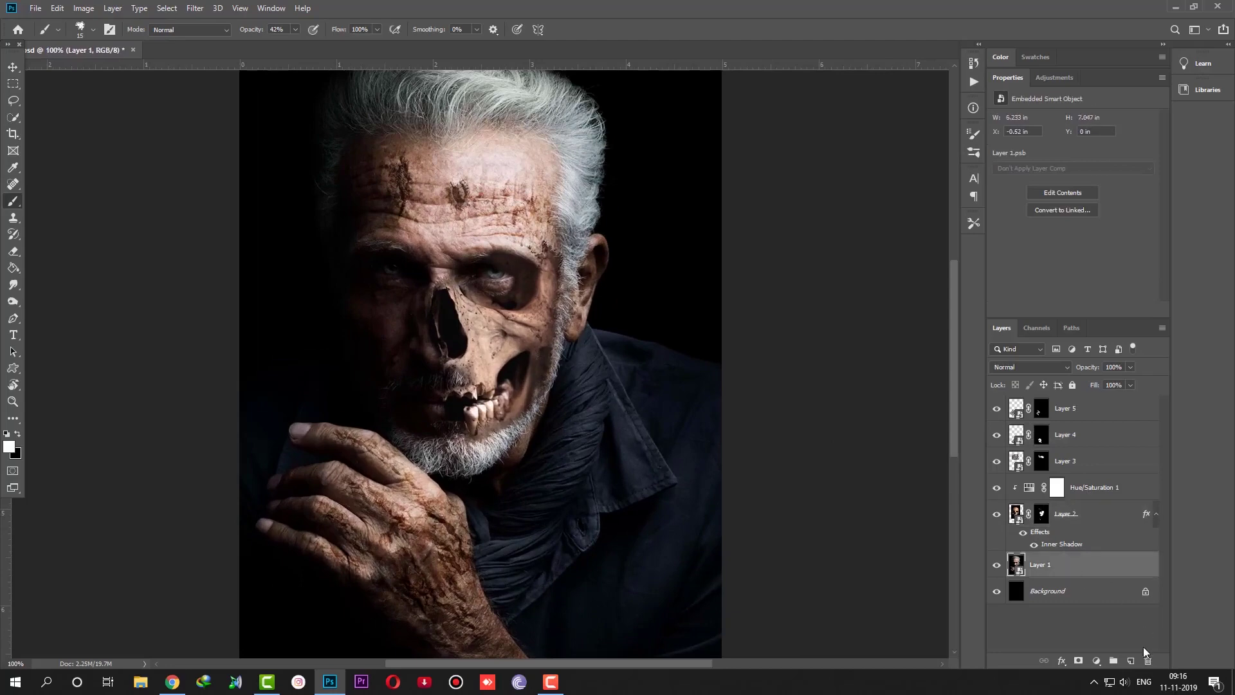
pyautogui.click(1131, 661)
pyautogui.hotkey('ctrl', '+')
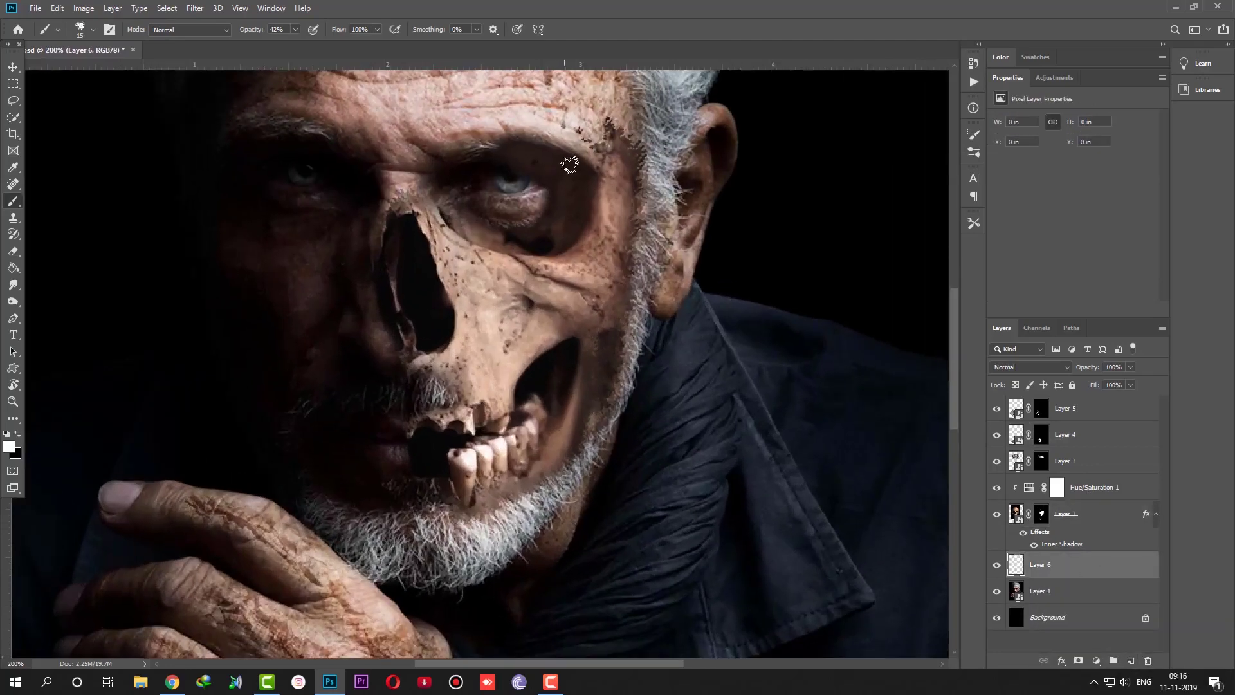
pyautogui.click(1020, 366)
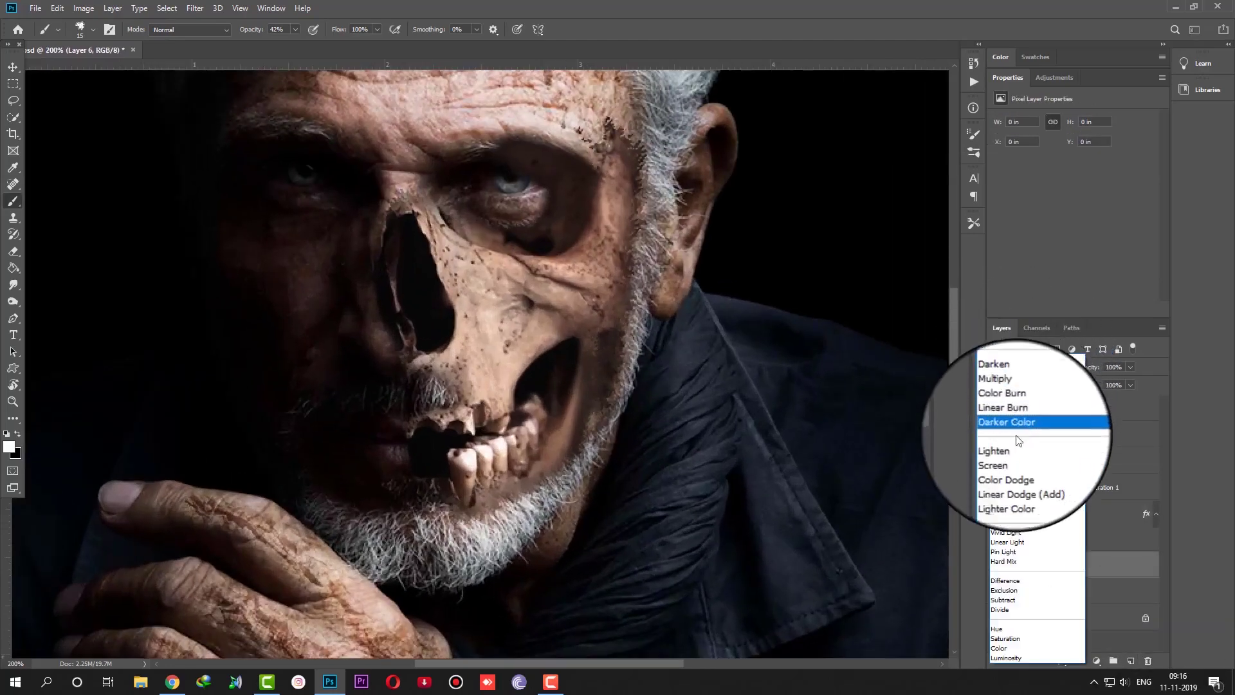
pyautogui.click(1008, 505)
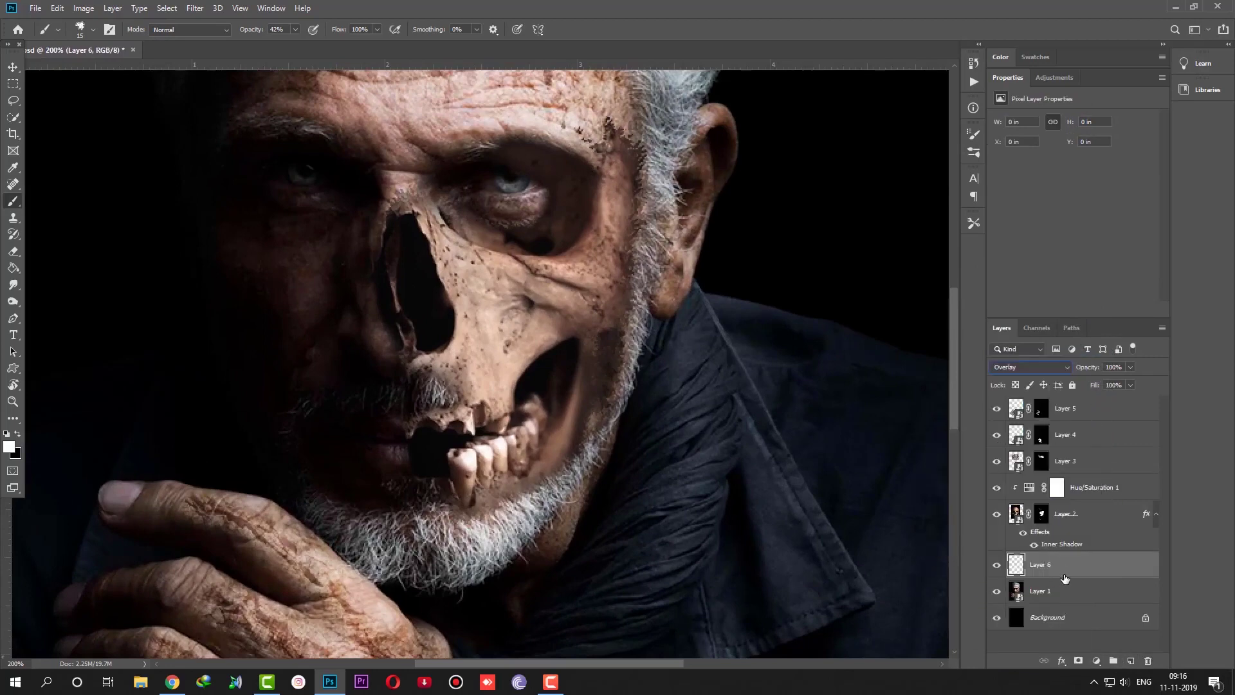
# - Brighten the eyes on Layer 6 with a size-9 white brush at 100% opacity
pyautogui.rightClick(365, 156)
pyautogui.press('Return')
pyautogui.moveTo(501, 182)
pyautogui.mouseDown()
pyautogui.moveTo(528, 181)
pyautogui.moveTo(496, 171)
pyautogui.mouseUp()
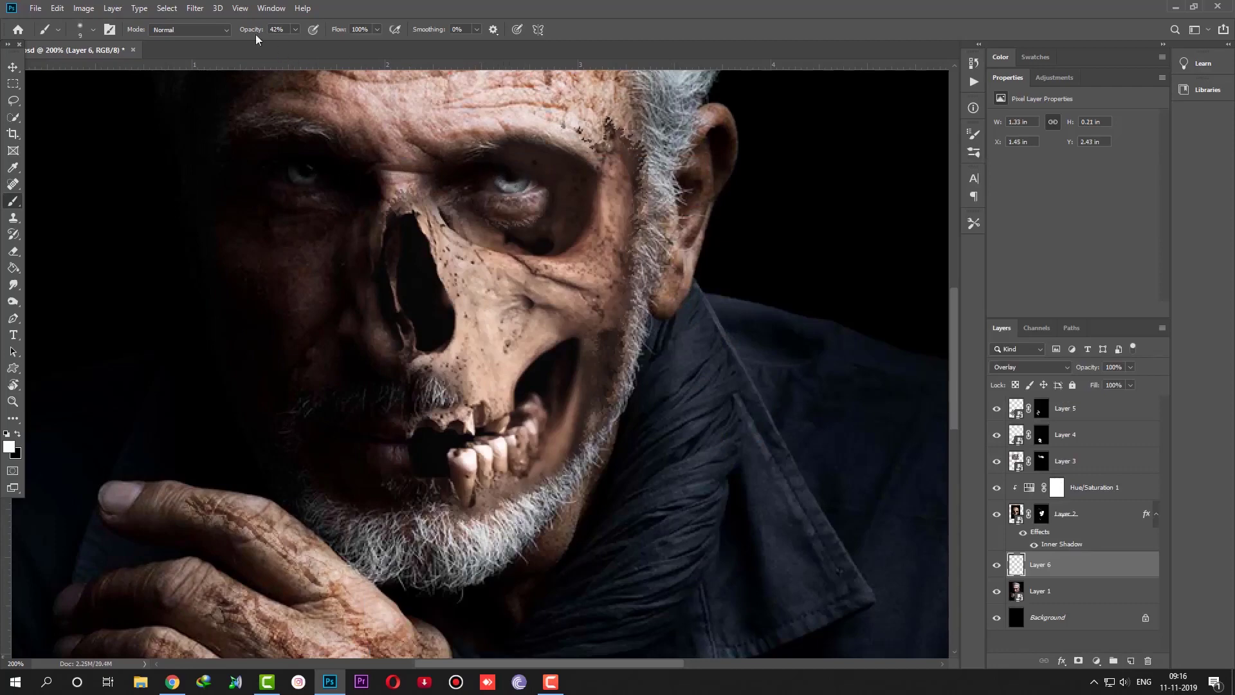
pyautogui.moveTo(256, 36); pyautogui.dragTo(310, 33)
pyautogui.moveTo(493, 173); pyautogui.dragTo(528, 176)
pyautogui.hotkey('ctrl', '-')
pyautogui.hotkey('ctrl', '-')
# - Add a new layer above Layer 5 and set its blend mode to Overlay
pyautogui.press('v')
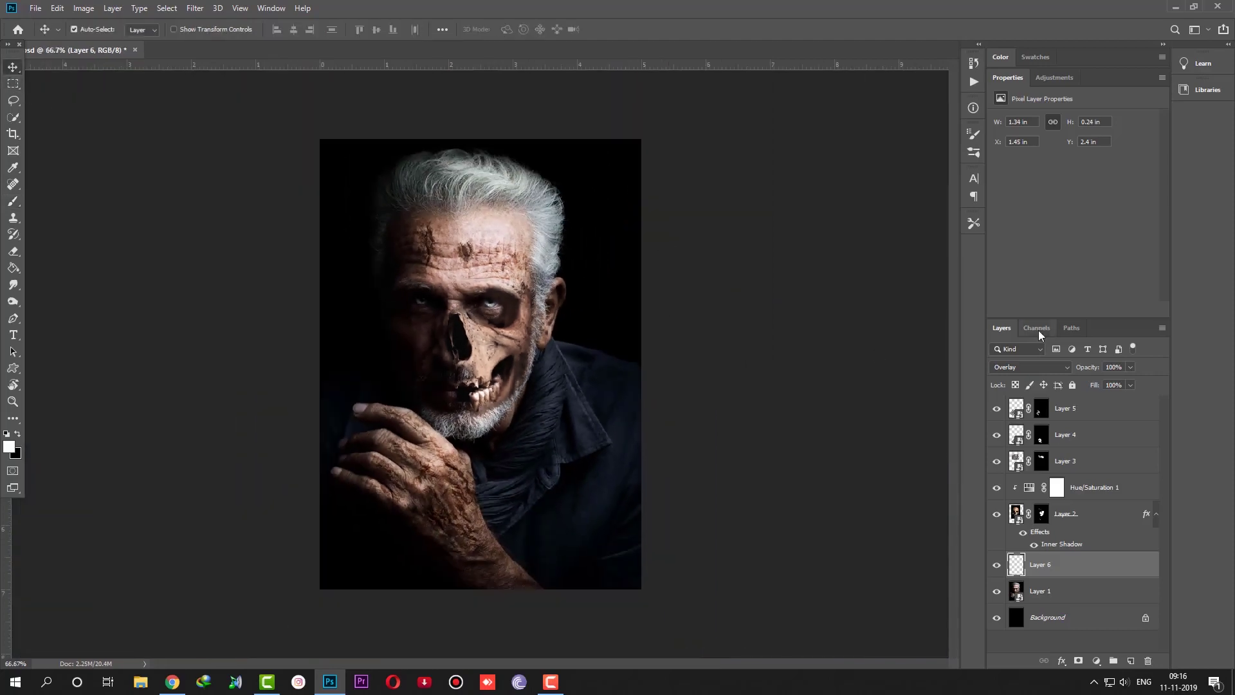
pyautogui.click(1100, 407)
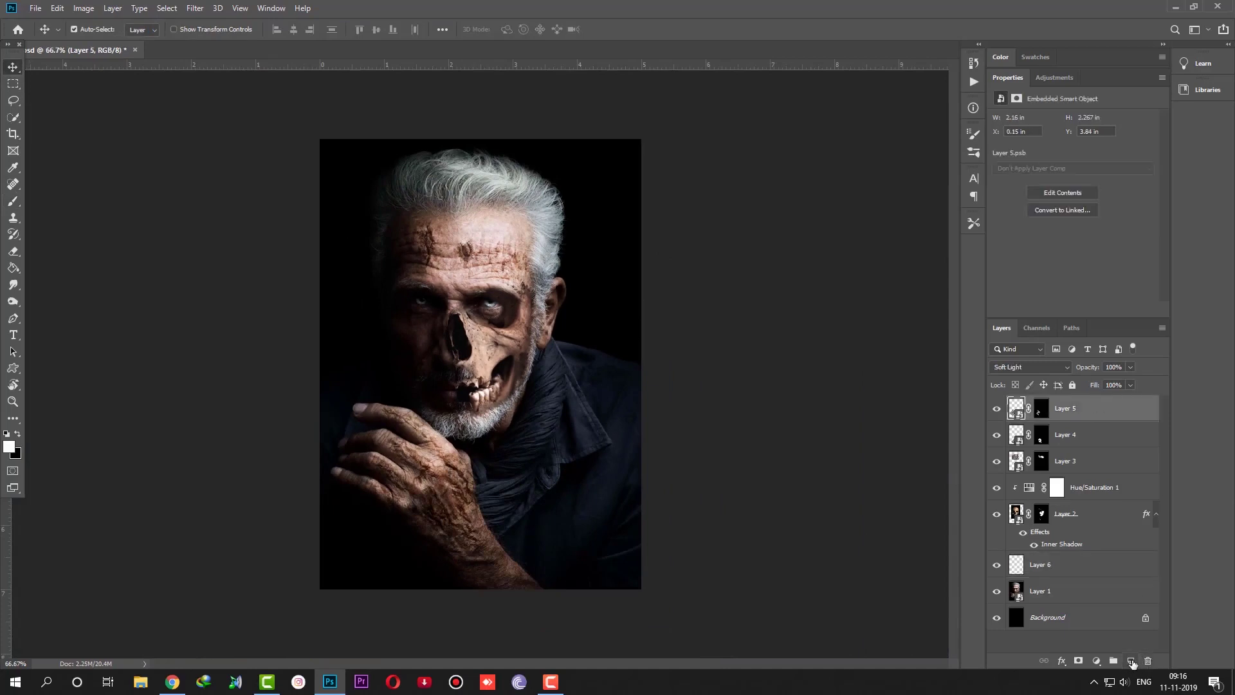
pyautogui.click(1130, 660)
pyautogui.click(1030, 367)
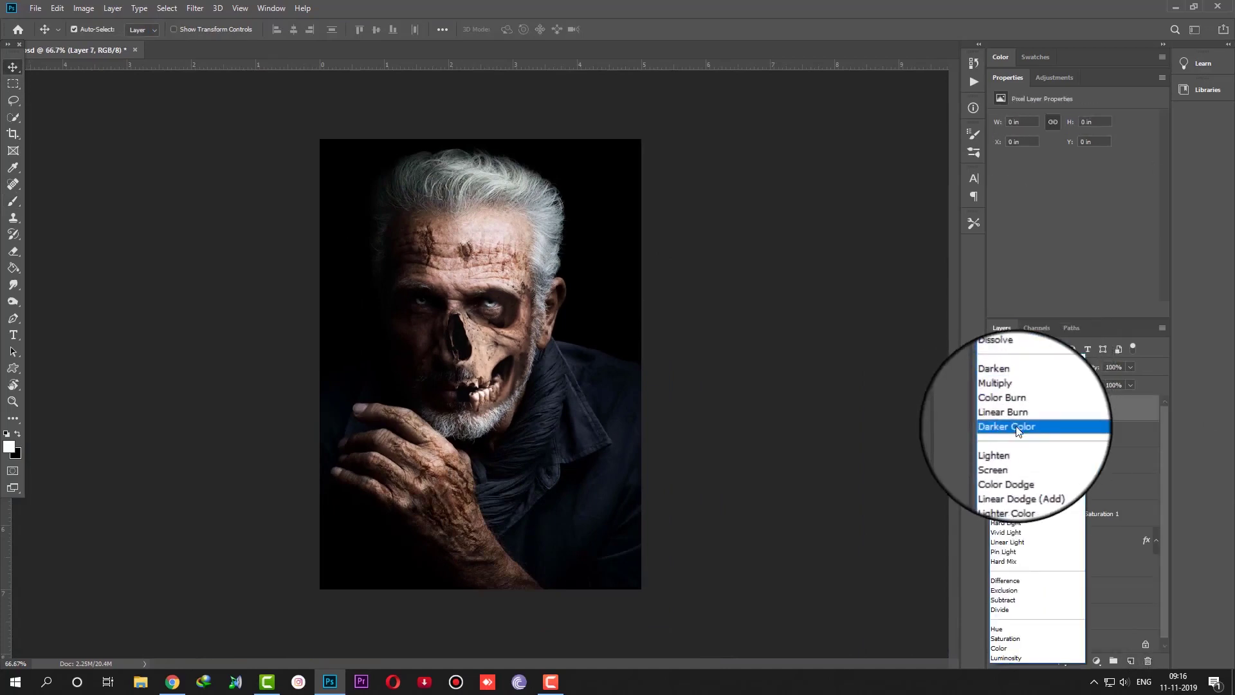
pyautogui.click(1013, 503)
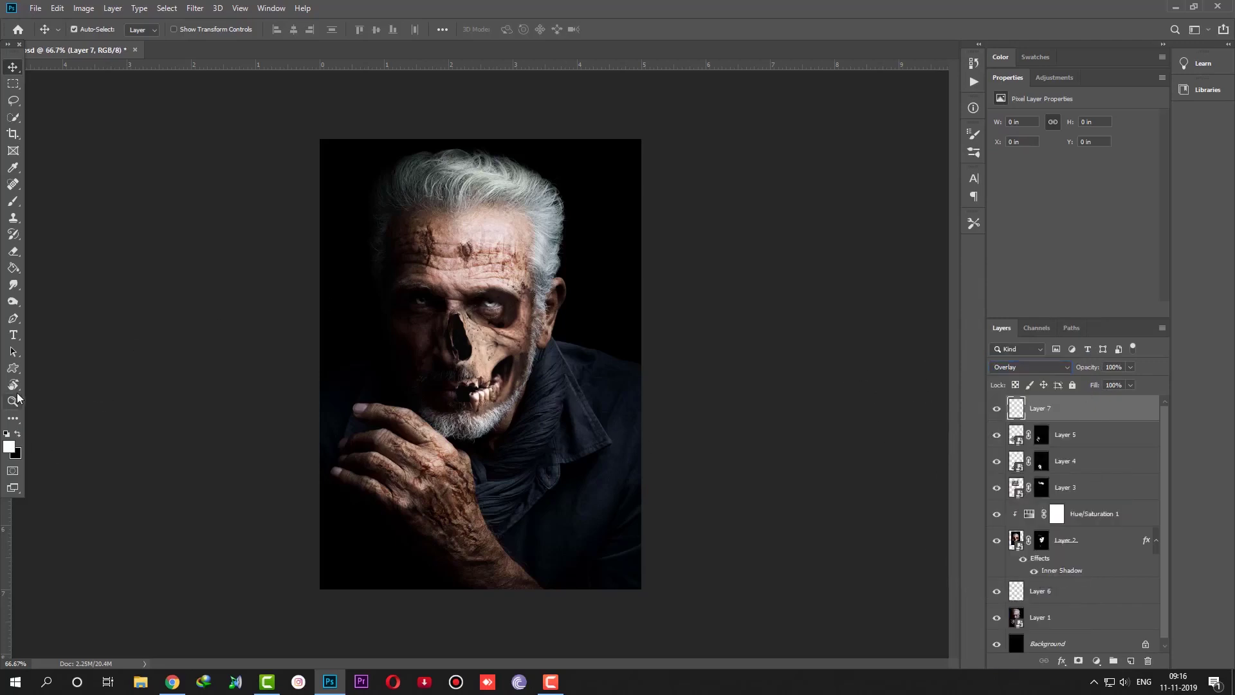
# - Set up a black Brush at 10% opacity
pyautogui.click(22, 435)
pyautogui.hotkey('ctrl', '+')
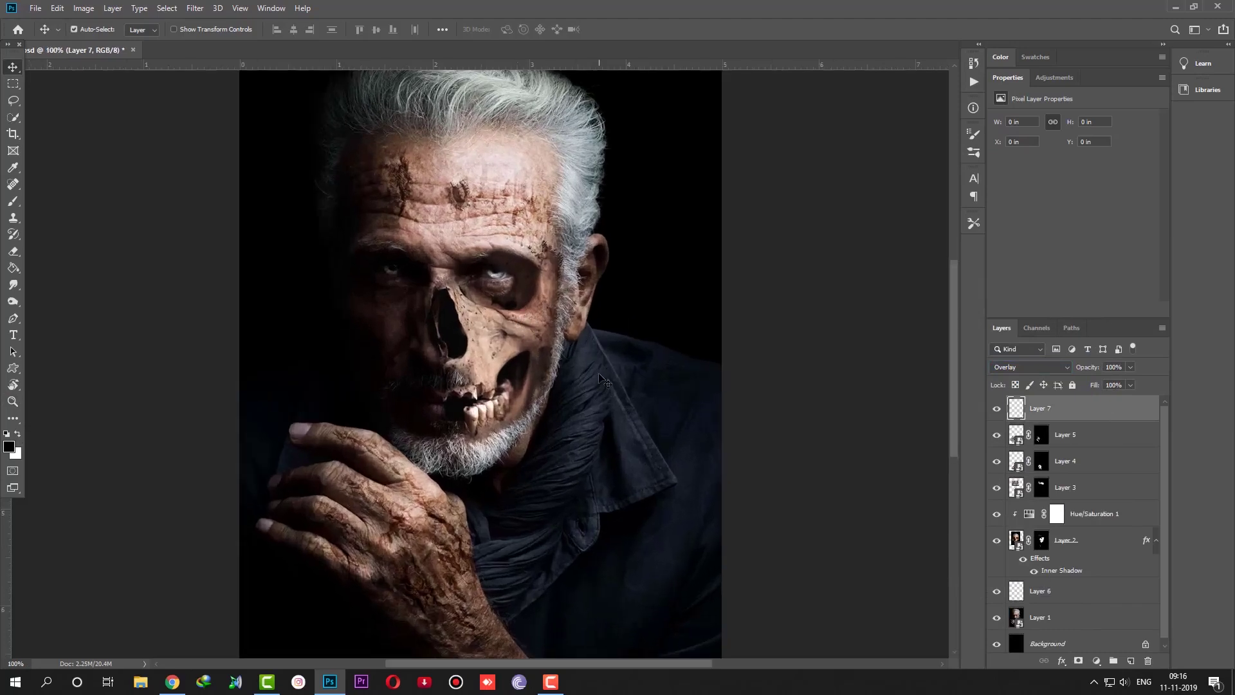
pyautogui.click(13, 201)
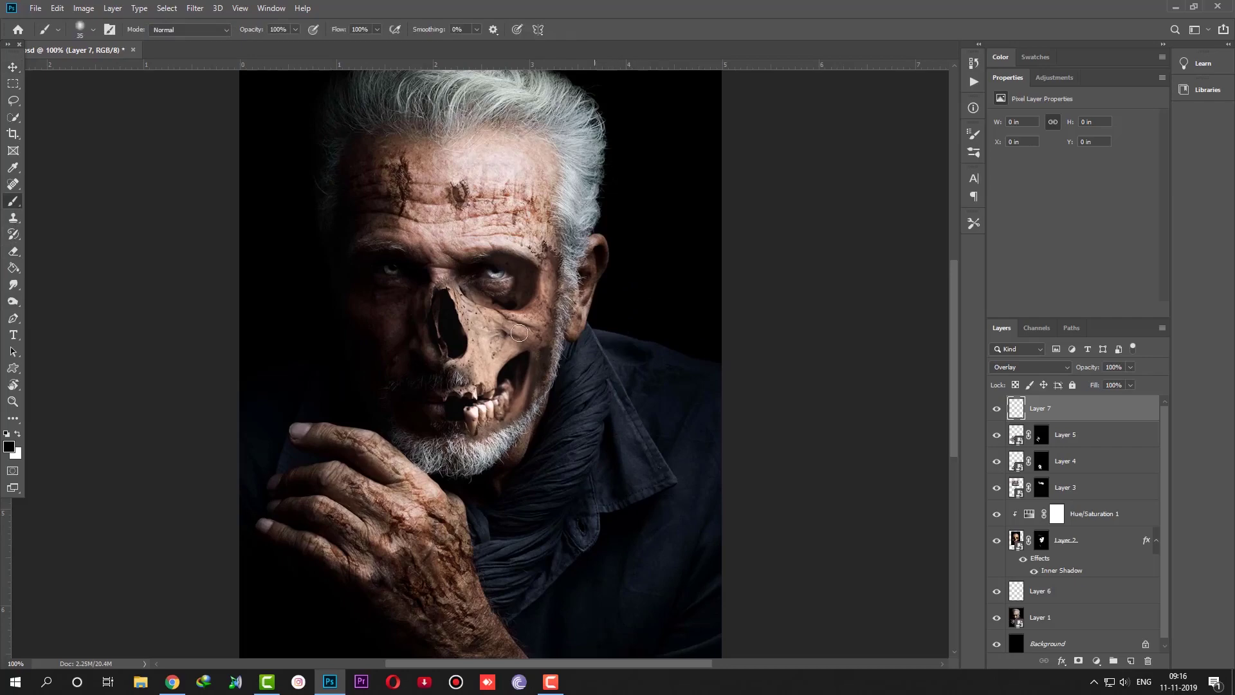
pyautogui.moveTo(255, 34); pyautogui.dragTo(192, 31)
pyautogui.write('10')
pyautogui.press('Return')
# - Darken parts of the face and the area around the eyes with faint strokes
pyautogui.moveTo(684, 364); pyautogui.dragTo(665, 443)
pyautogui.press('[')
pyautogui.press('[')
pyautogui.press('[')
pyautogui.press(']')
pyautogui.press(']')
pyautogui.press(']')
pyautogui.moveTo(587, 568); pyautogui.dragTo(547, 616)
pyautogui.rightClick(641, 418)
pyautogui.click(721, 13)
pyautogui.press('[')
pyautogui.press('[')
pyautogui.press('[')
pyautogui.moveTo(480, 299)
pyautogui.mouseDown()
pyautogui.moveTo(404, 259)
pyautogui.moveTo(403, 162)
pyautogui.mouseUp()
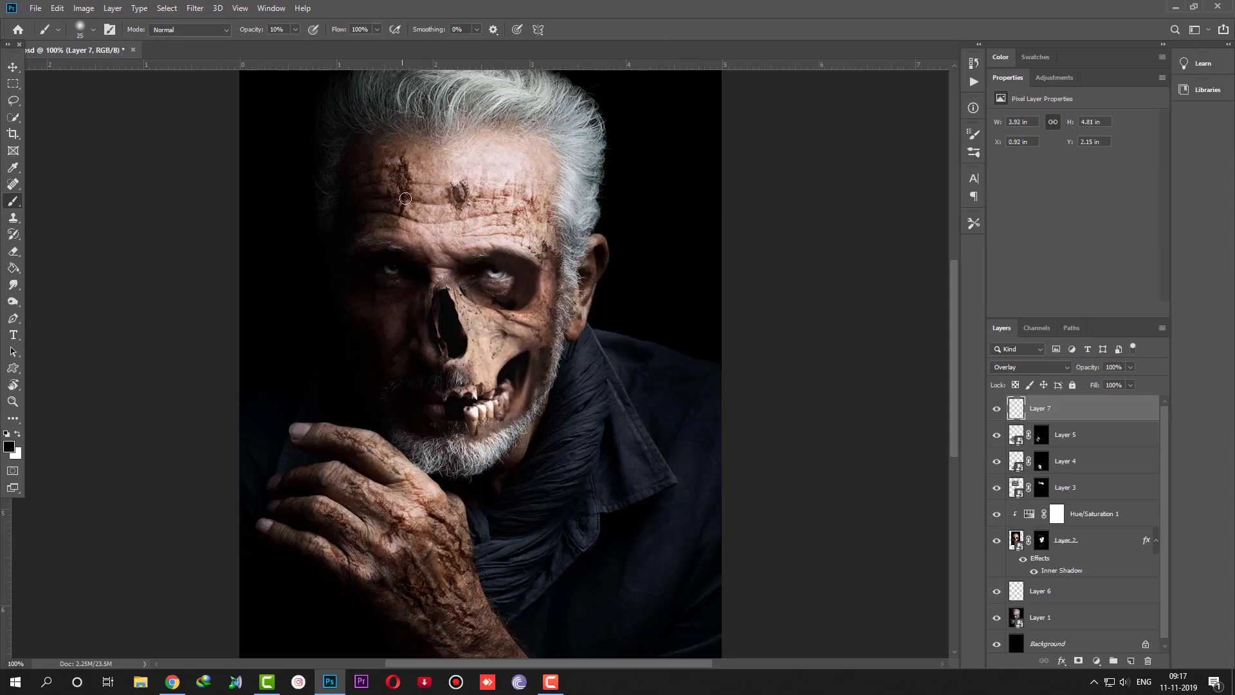
# - At 15% opacity, darken the forehead, undoing a stroke across the hair
pyautogui.press('1')
pyautogui.press('5')
pyautogui.moveTo(489, 161); pyautogui.dragTo(473, 145)
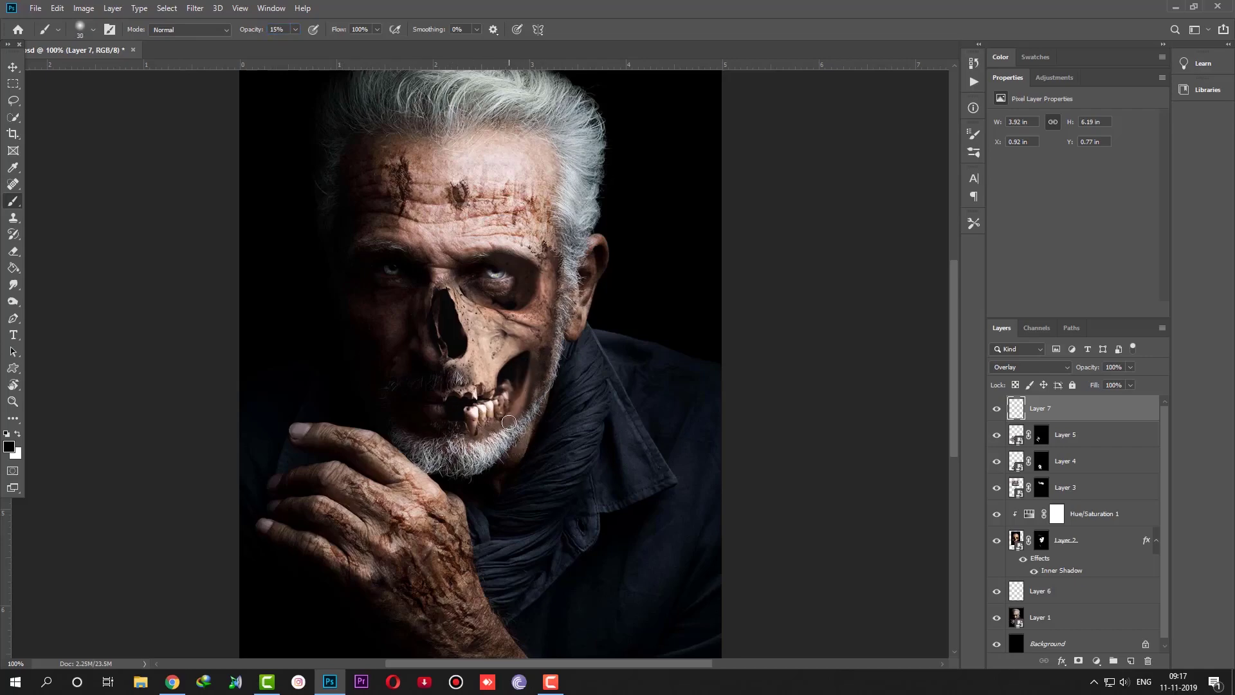
pyautogui.press('[')
pyautogui.press('[')
pyautogui.press('[')
pyautogui.press('[')
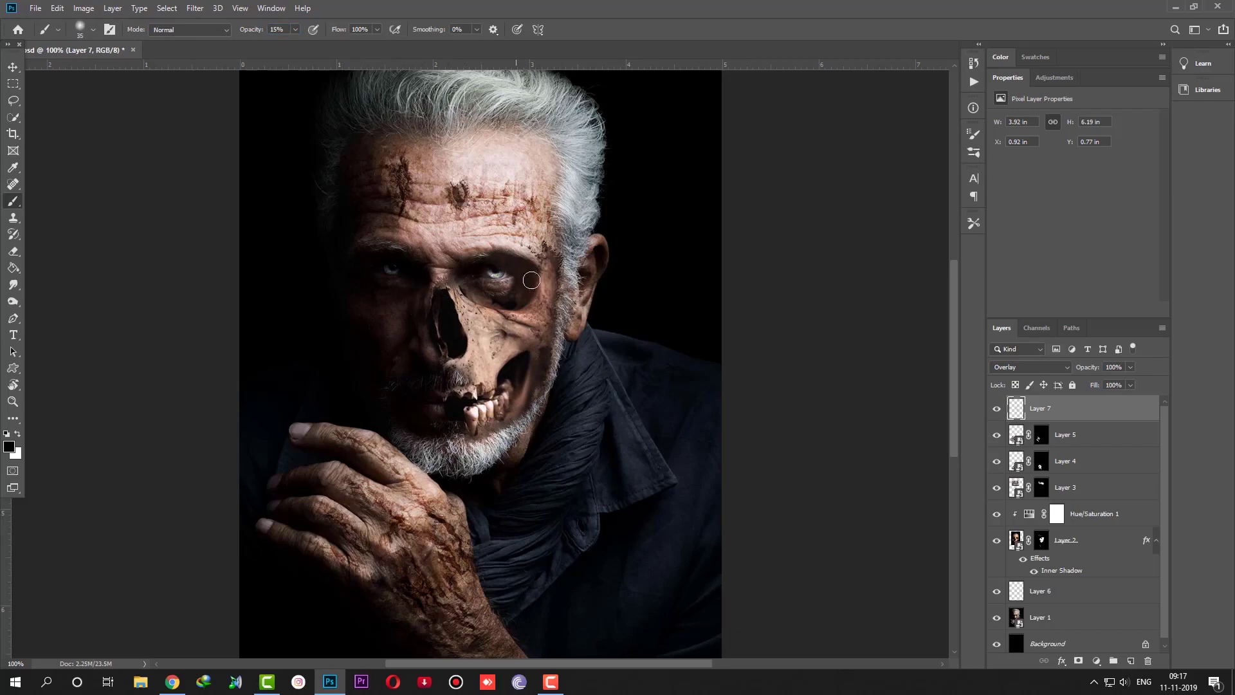
pyautogui.press(']')
pyautogui.moveTo(557, 138); pyautogui.dragTo(433, 130)
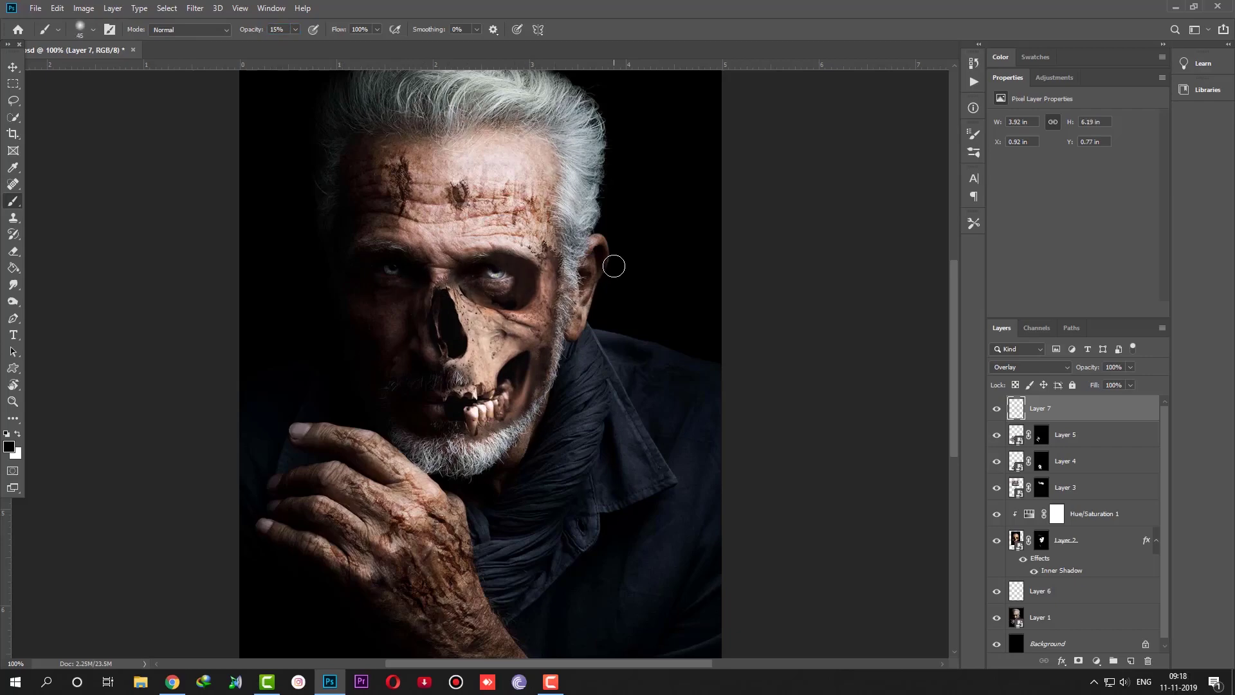
pyautogui.hotkey('ctrl', 'z')
# - Darken the back of the hand and the lower right of the shirt with a smaller brush
pyautogui.press('[')
pyautogui.press('[')
pyautogui.press('[')
pyautogui.press(']')
pyautogui.press(']')
pyautogui.press(']')
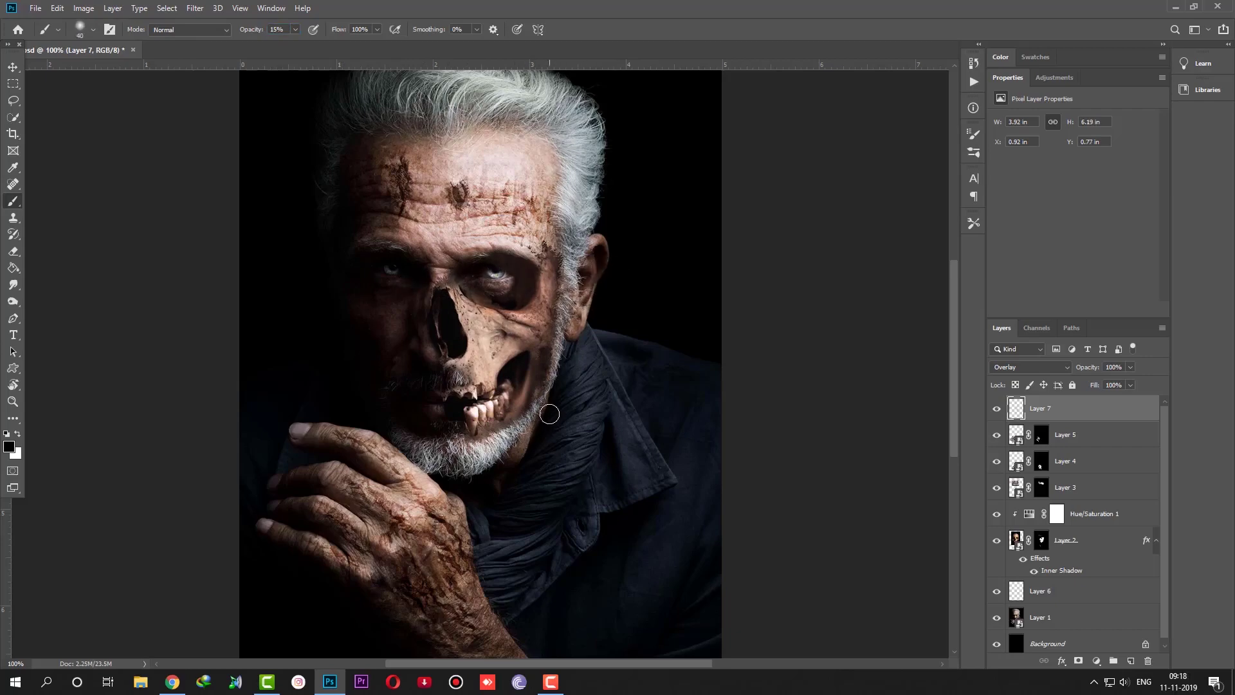
pyautogui.press('[')
pyautogui.press('[')
pyautogui.moveTo(341, 509); pyautogui.dragTo(300, 449)
pyautogui.press('[')
pyautogui.press('[')
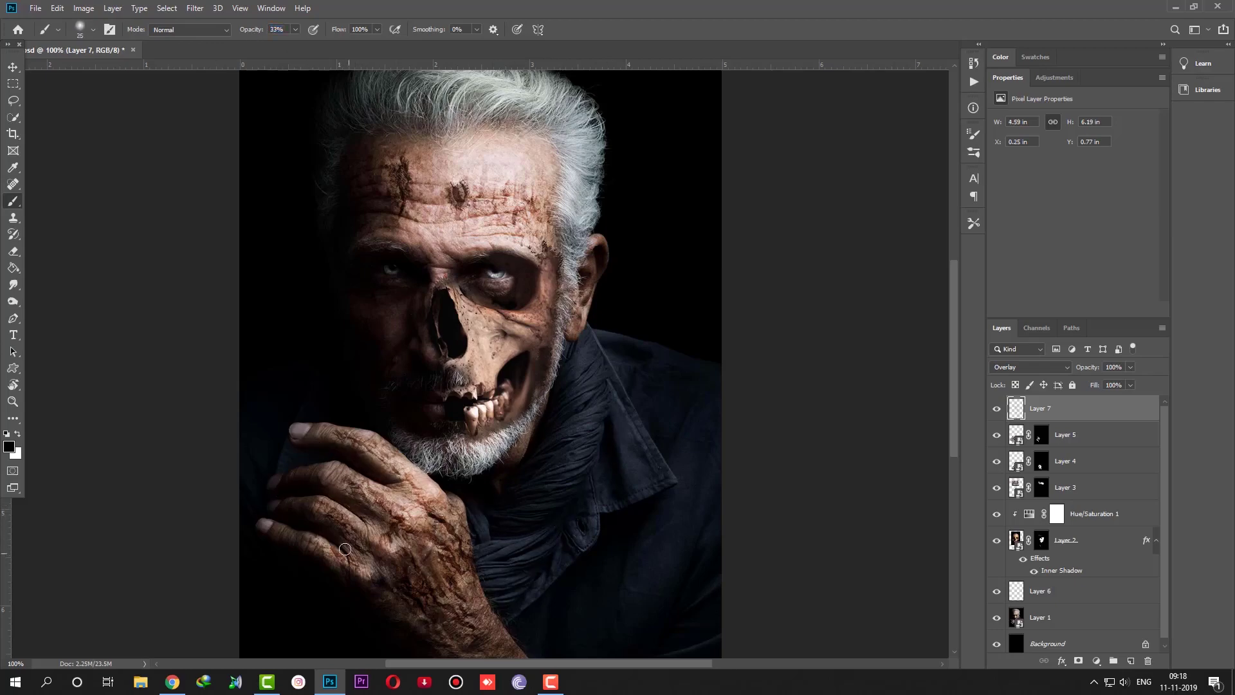
pyautogui.moveTo(270, 493); pyautogui.dragTo(321, 528)
pyautogui.press('[')
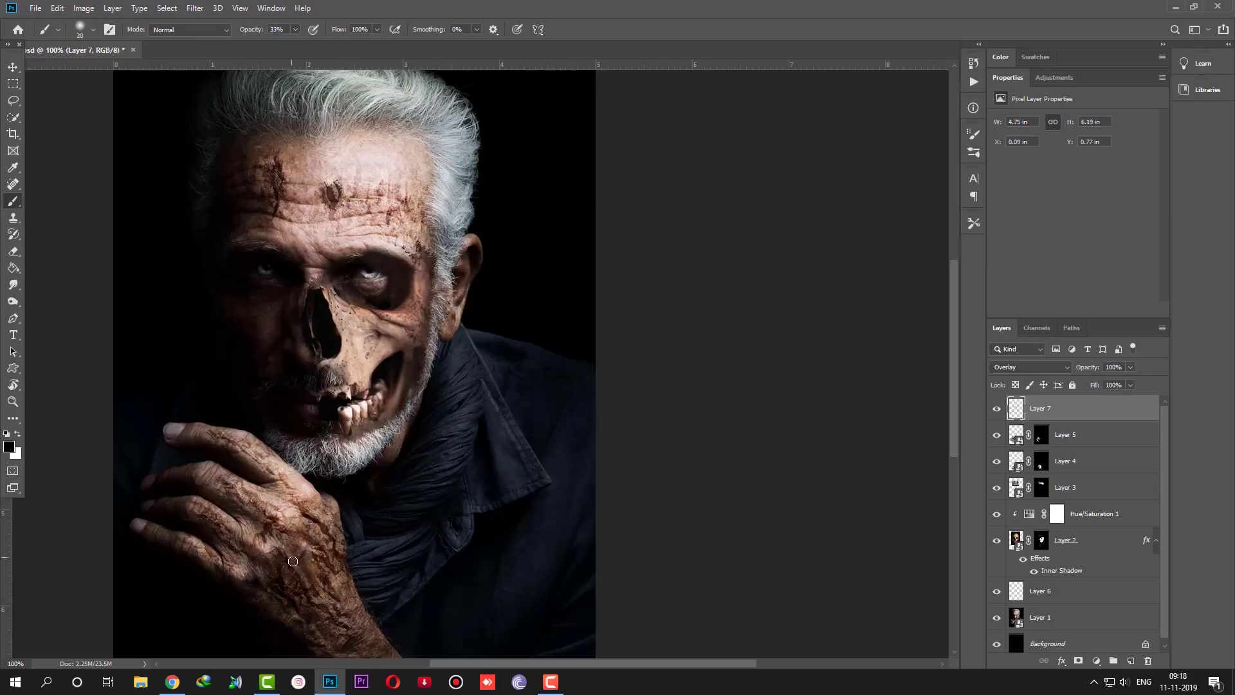
pyautogui.scroll(-3, 386, 463)
pyautogui.press('[')
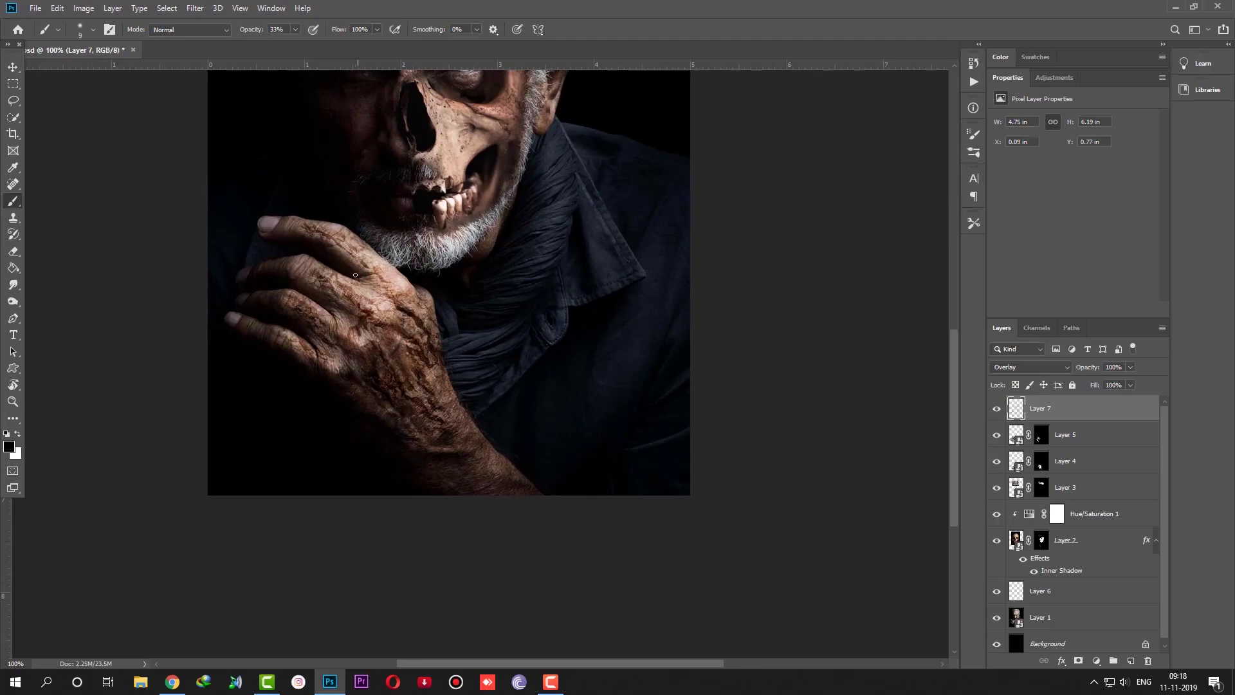
pyautogui.press(']')
pyautogui.press(']')
pyautogui.press(']')
pyautogui.press(']')
pyautogui.press('[')
pyautogui.moveTo(595, 485); pyautogui.dragTo(662, 427)
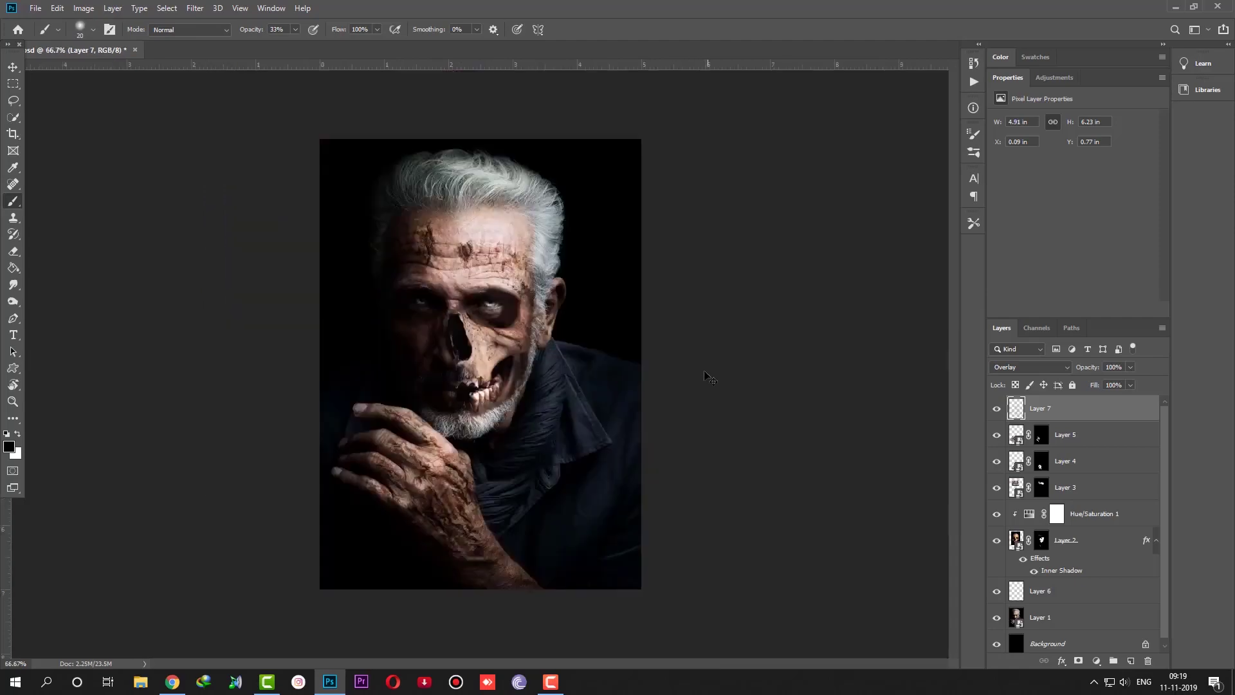
pyautogui.moveTo(672, 260)
pyautogui.mouseDown()
pyautogui.moveTo(703, 484)
pyautogui.moveTo(552, 155)
pyautogui.mouseUp()
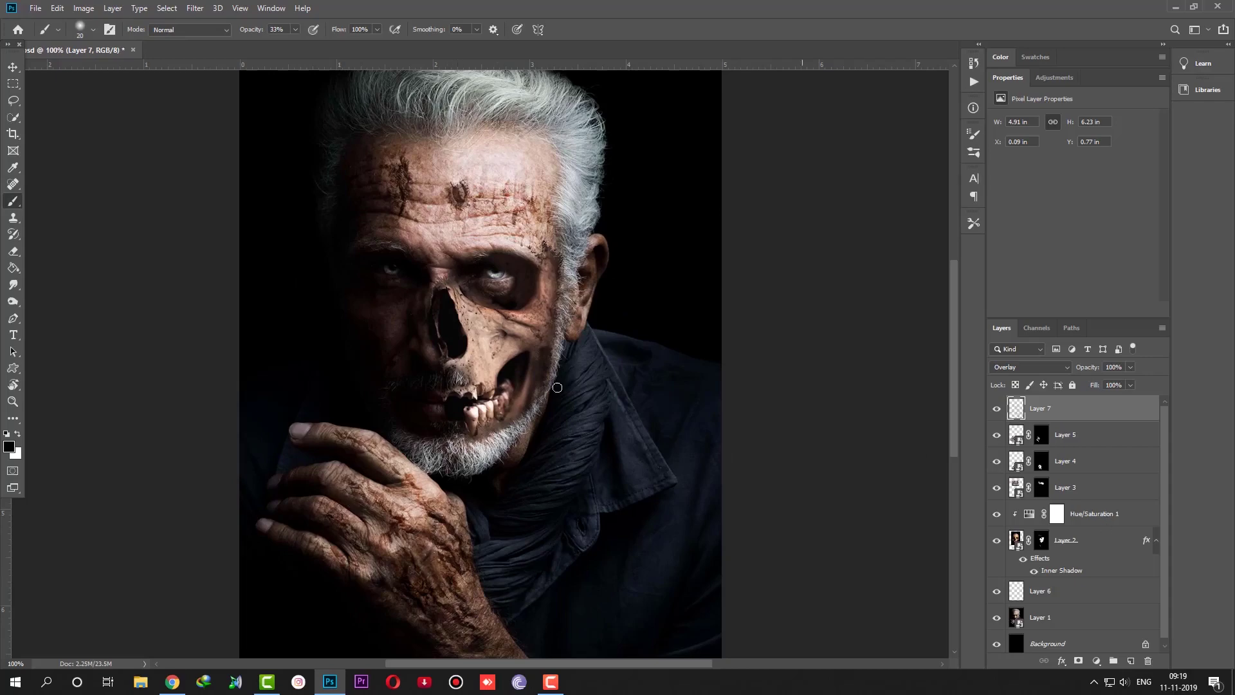
# - With white at 15% opacity and 55% flow, brighten the forehead, brow and hair
pyautogui.click(20, 435)
pyautogui.press(']')
pyautogui.press(']')
pyautogui.press(']')
pyautogui.moveTo(405, 230); pyautogui.dragTo(524, 261)
pyautogui.press('2')
pyautogui.press('5')
pyautogui.press('1')
pyautogui.press('5')
pyautogui.hotkey('shift', '5')
pyautogui.hotkey('shift', '5')
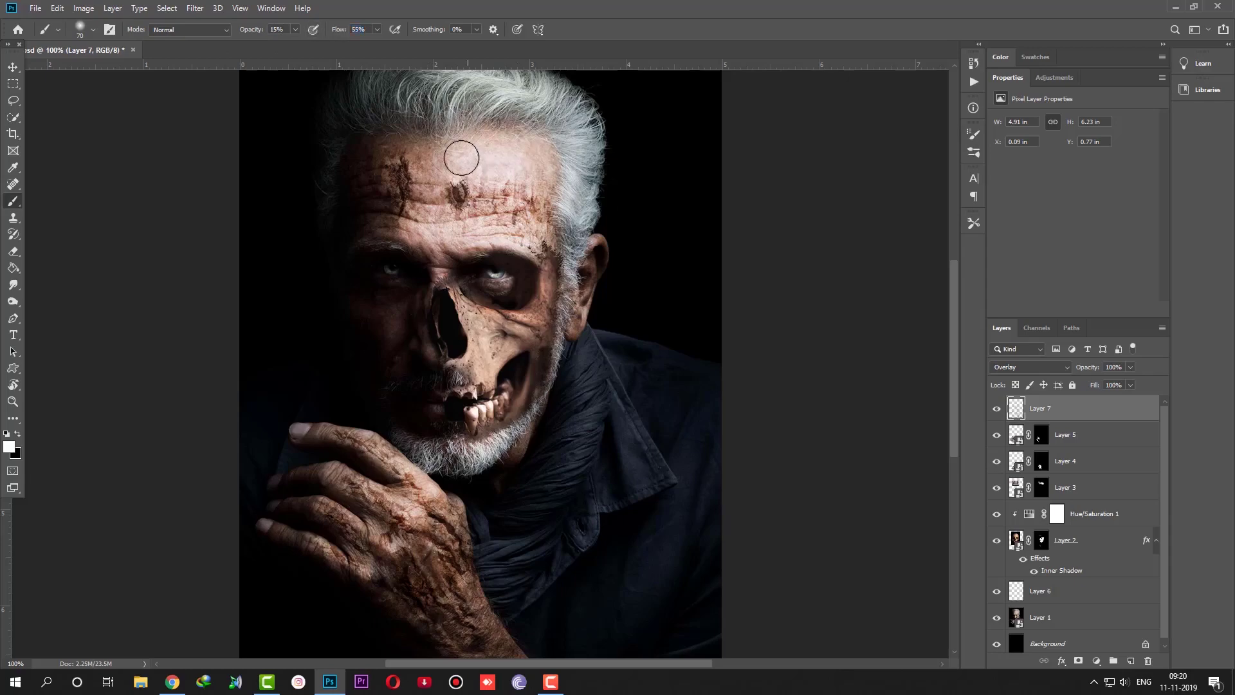
pyautogui.moveTo(422, 121); pyautogui.dragTo(578, 262)
pyautogui.press('[')
pyautogui.press('[')
pyautogui.press('[')
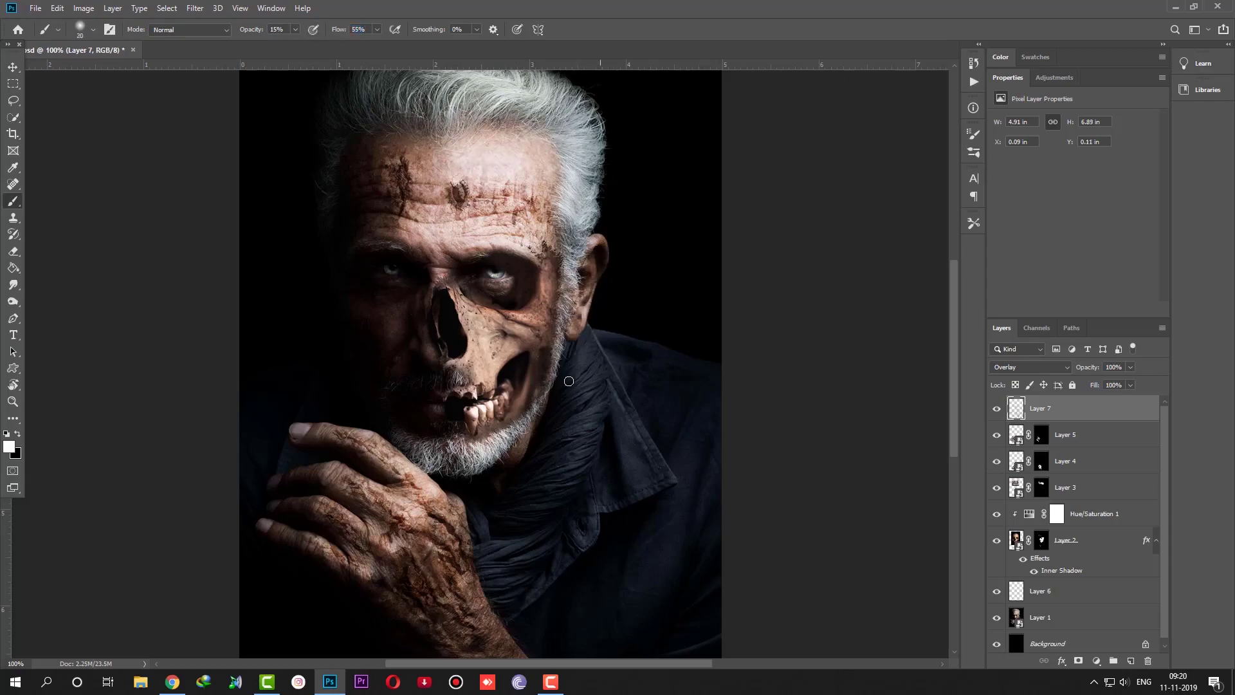
pyautogui.press(']')
pyautogui.press(']')
pyautogui.press(']')
# - Undo the brightening around the eye socket, resize the brush and review the whole image
pyautogui.press(']')
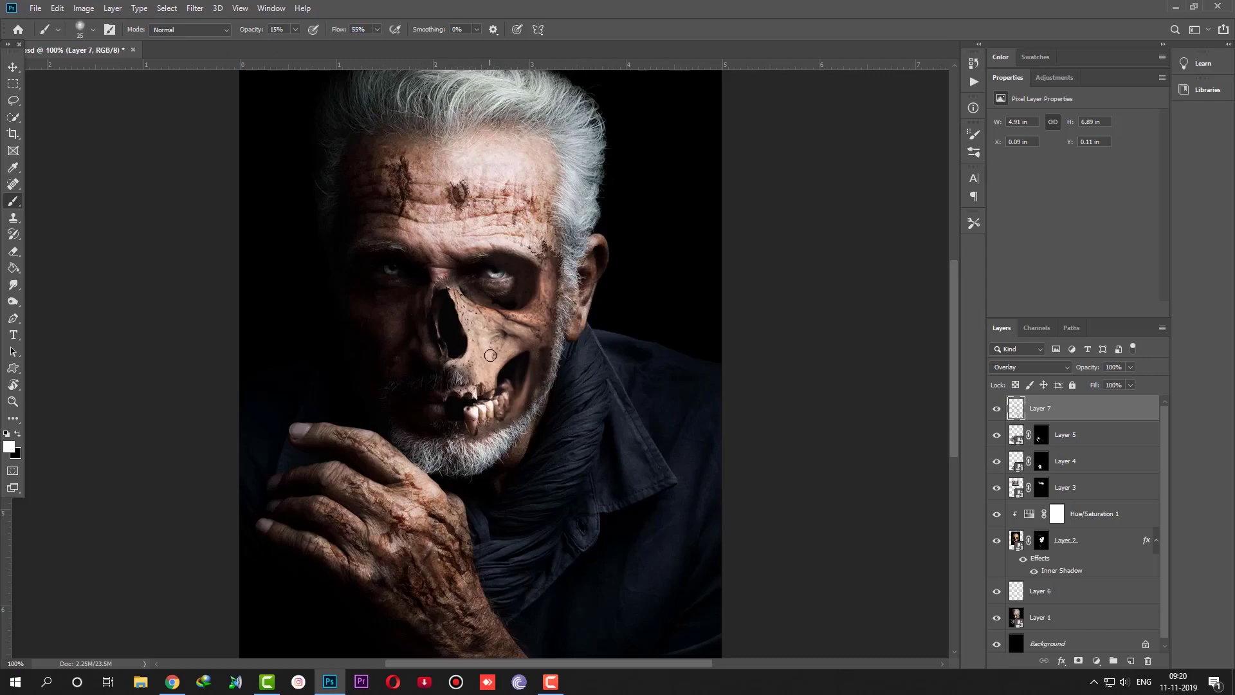
pyautogui.press('[')
pyautogui.press('[')
pyautogui.press('[')
pyautogui.press(']')
pyautogui.press(']')
pyautogui.press(']')
pyautogui.hotkey('ctrl', 'z')
pyautogui.press('[')
pyautogui.press('[')
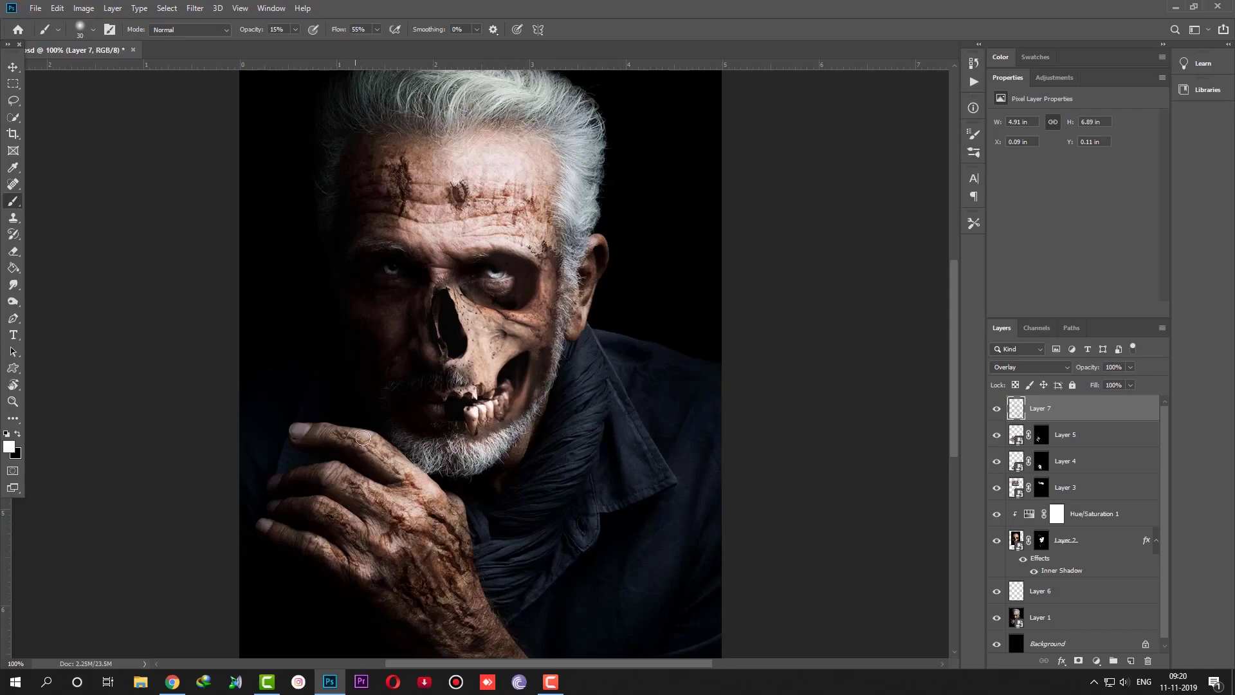
pyautogui.press('[')
pyautogui.scroll(-3, 458, 464)
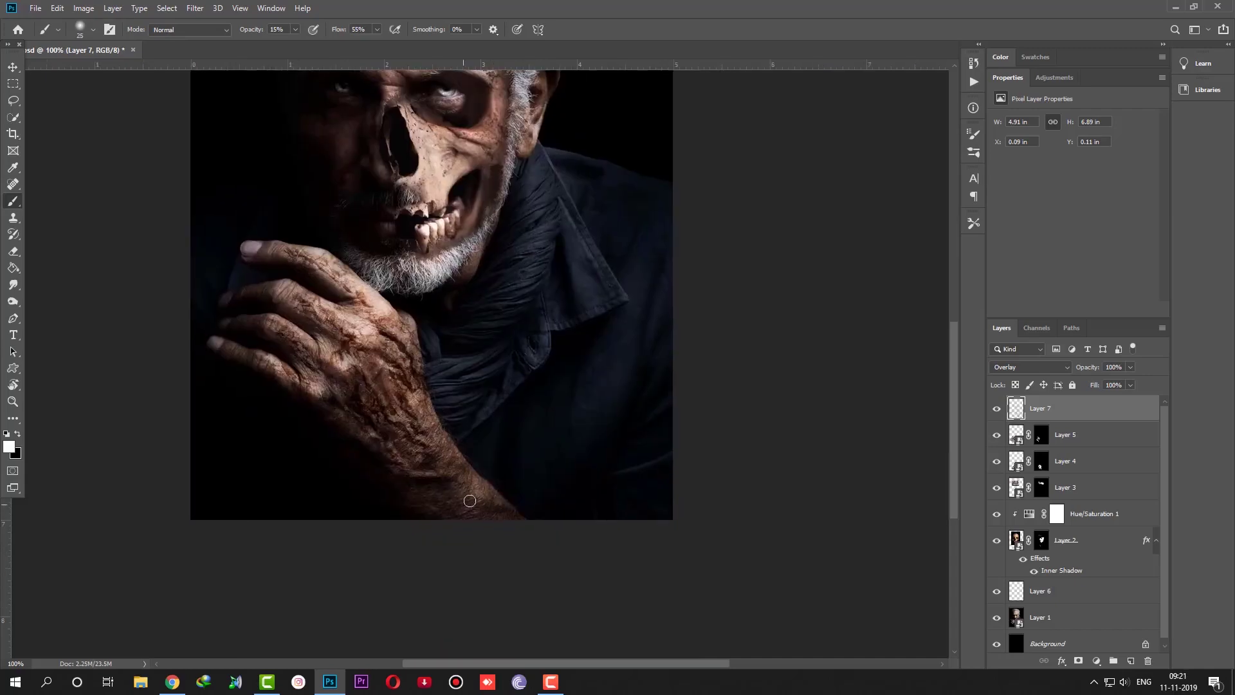
pyautogui.press(']')
pyautogui.press(']')
pyautogui.press(']')
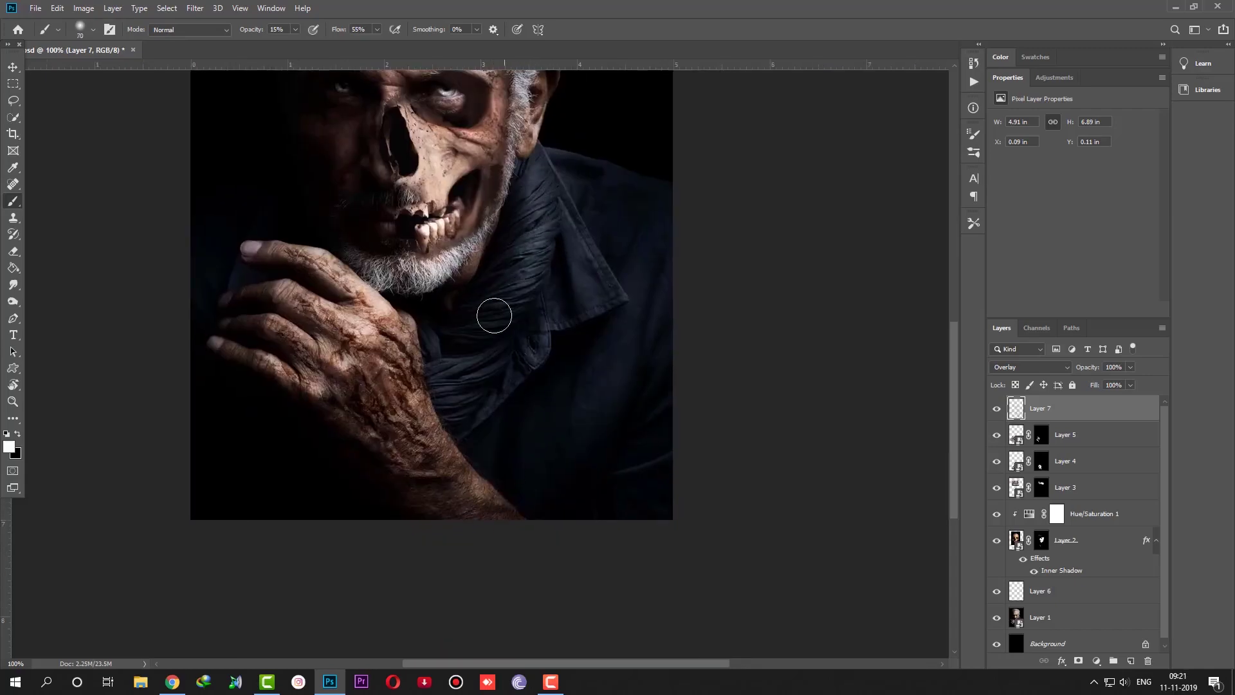
pyautogui.press('[')
pyautogui.press('[')
pyautogui.press('[')
pyautogui.press(']')
pyautogui.press('[')
pyautogui.press('[')
pyautogui.press('[')
pyautogui.press(']')
pyautogui.hotkey('ctrl', '-')
pyautogui.hotkey('ctrl', '-')
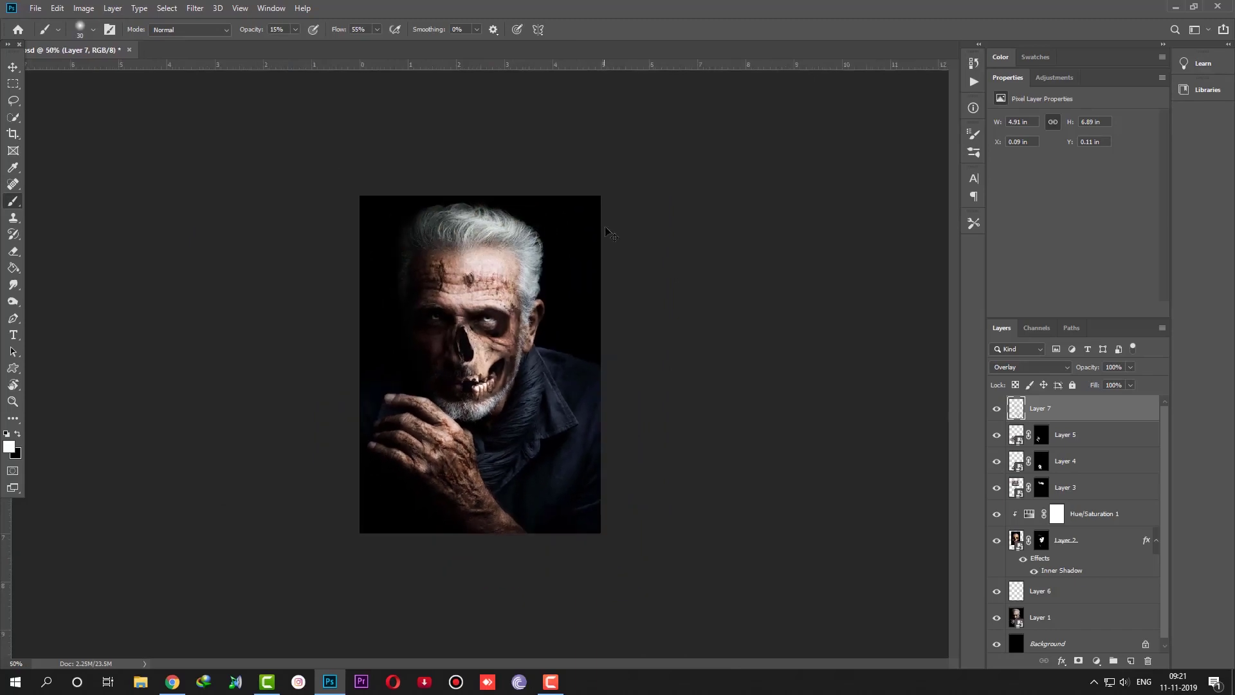
pyautogui.hotkey('ctrl', '+')
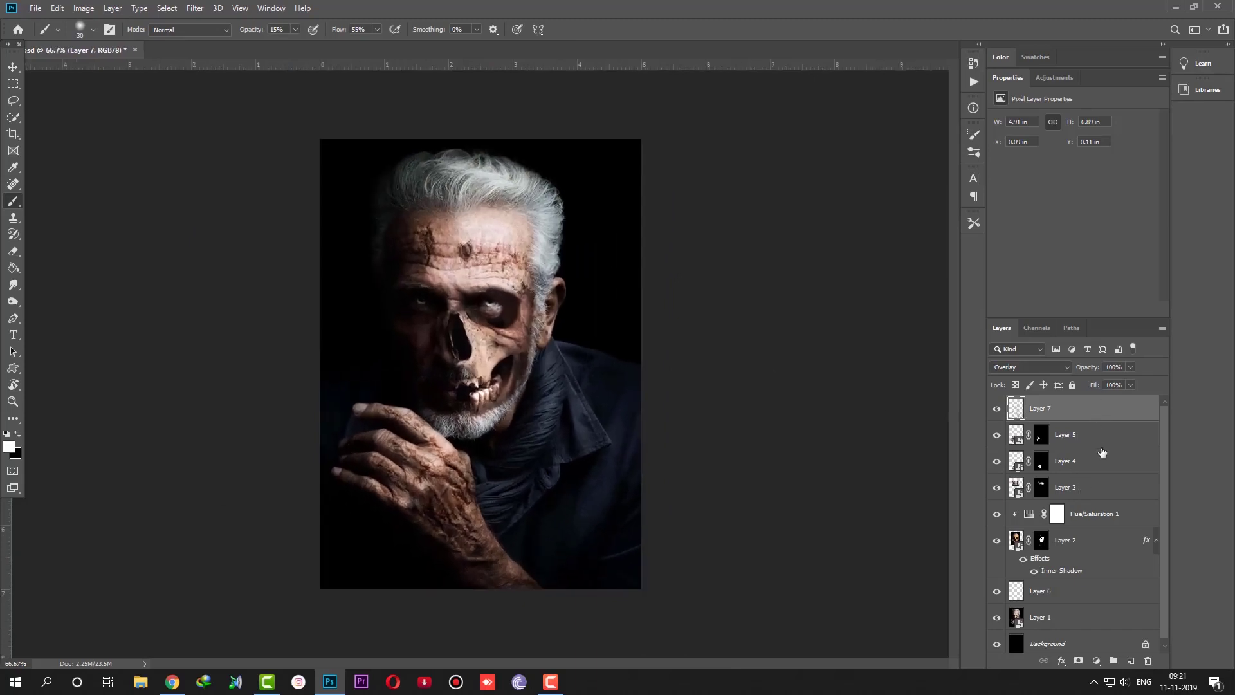
# - Stamp visible layers into Layer 8, open the Camera Raw Filter, and set Temperature and Tint +2
pyautogui.hotkey('ctrl', 'alt', 'shift', 'e')
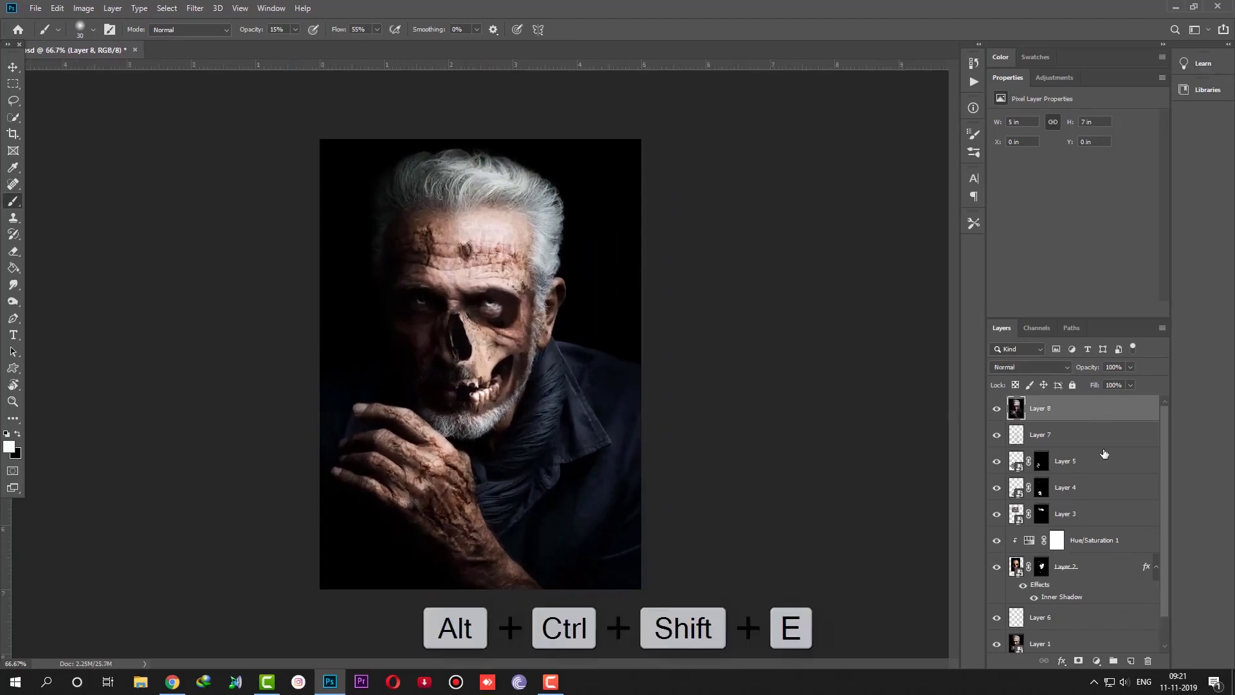
pyautogui.click(195, 7)
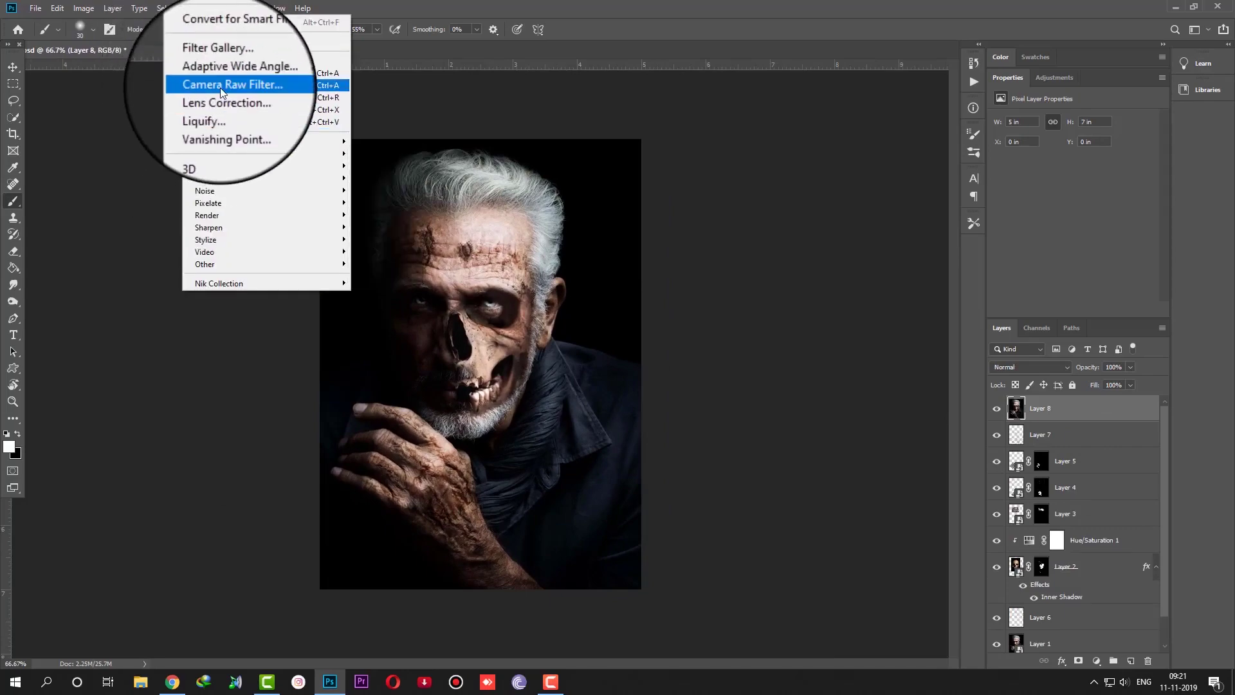
pyautogui.click(222, 90)
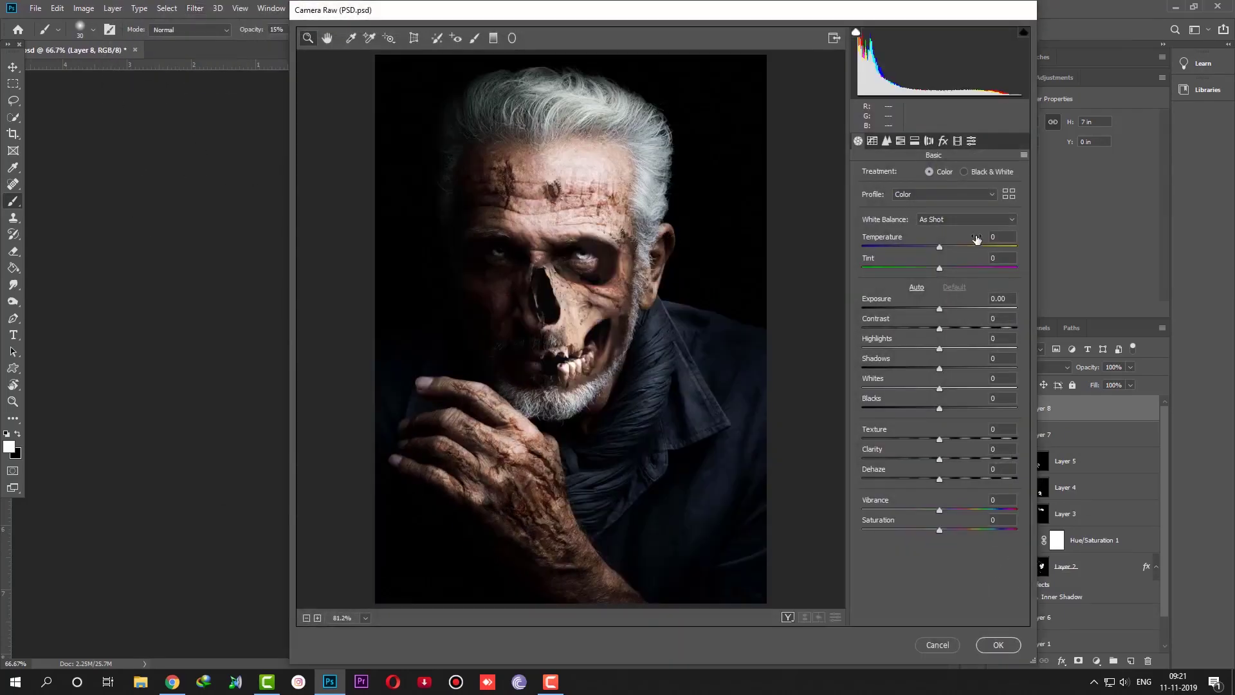
pyautogui.moveTo(938, 248); pyautogui.dragTo(947, 268)
pyautogui.press('BackSpace')
pyautogui.write('2')
# - Set Contrast +15, lower Blacks and Whites, Texture +35, Clarity +15, and nudge Vibrance up
pyautogui.moveTo(940, 329); pyautogui.dragTo(957, 329)
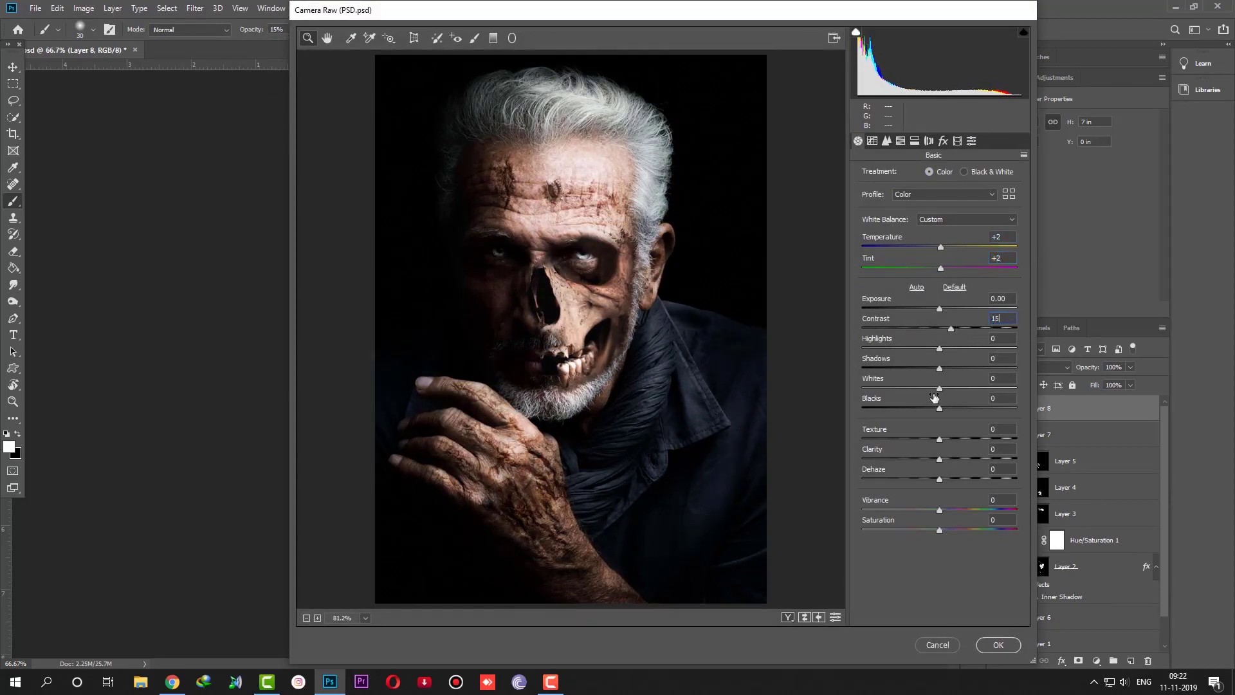
pyautogui.moveTo(939, 408)
pyautogui.mouseDown()
pyautogui.moveTo(983, 409)
pyautogui.moveTo(928, 409)
pyautogui.moveTo(907, 390)
pyautogui.moveTo(943, 407)
pyautogui.moveTo(965, 368)
pyautogui.moveTo(897, 349)
pyautogui.moveTo(911, 349)
pyautogui.mouseUp()
pyautogui.press('Down')
pyautogui.press('Down')
pyautogui.press('Down')
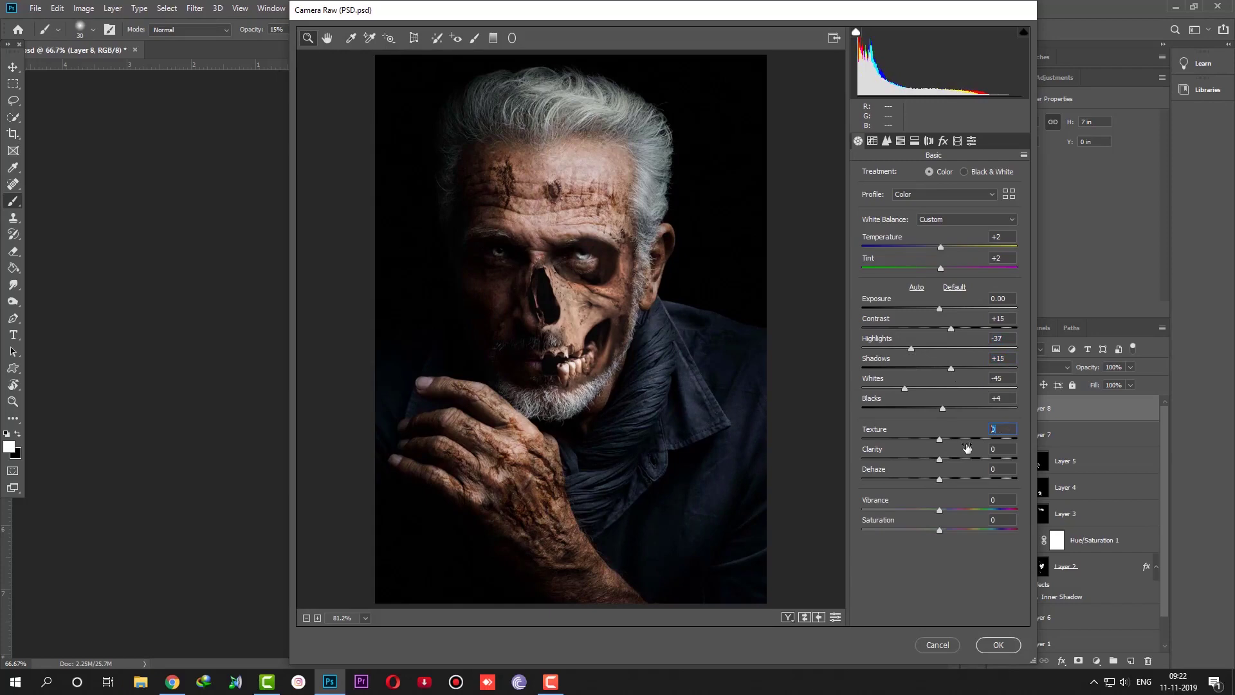
pyautogui.moveTo(967, 444); pyautogui.dragTo(961, 440)
pyautogui.write('.5')
pyautogui.moveTo(940, 439)
pyautogui.mouseDown()
pyautogui.moveTo(966, 439)
pyautogui.moveTo(976, 468)
pyautogui.mouseUp()
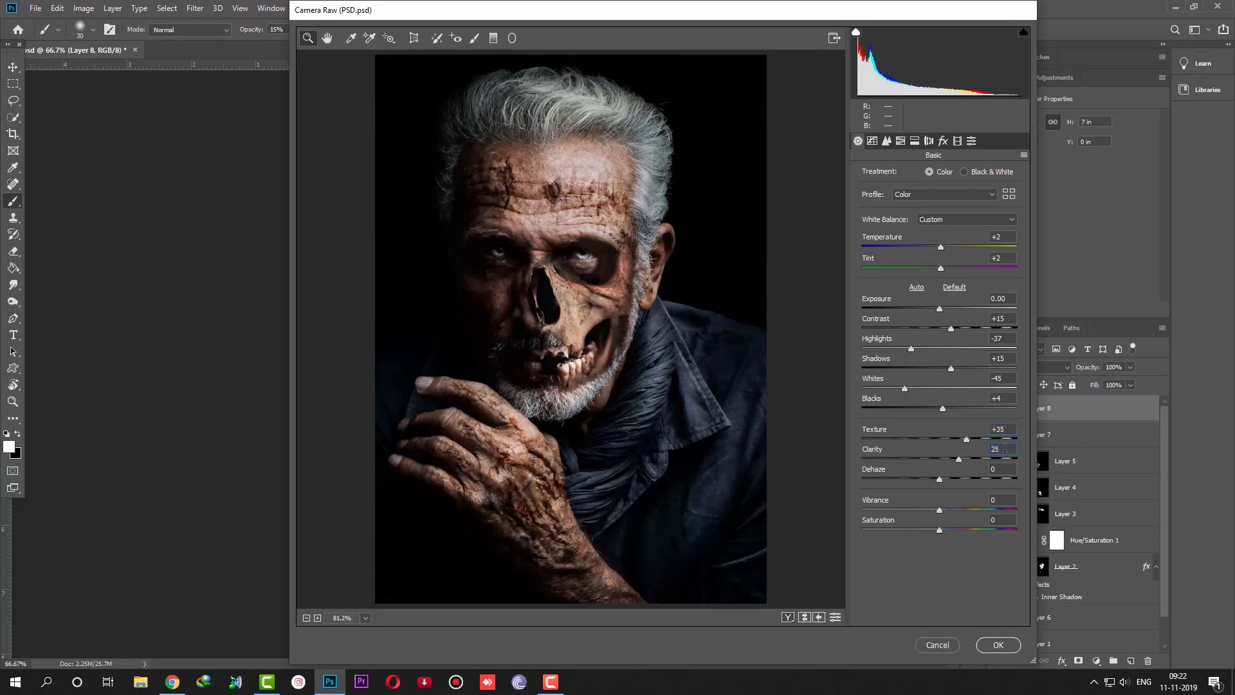
pyautogui.write('15')
pyautogui.press('Tab')
pyautogui.moveTo(939, 509); pyautogui.dragTo(943, 510)
# - Raise the Lights and nudge the highlights in the Camera Raw tone curve
pyautogui.click(872, 141)
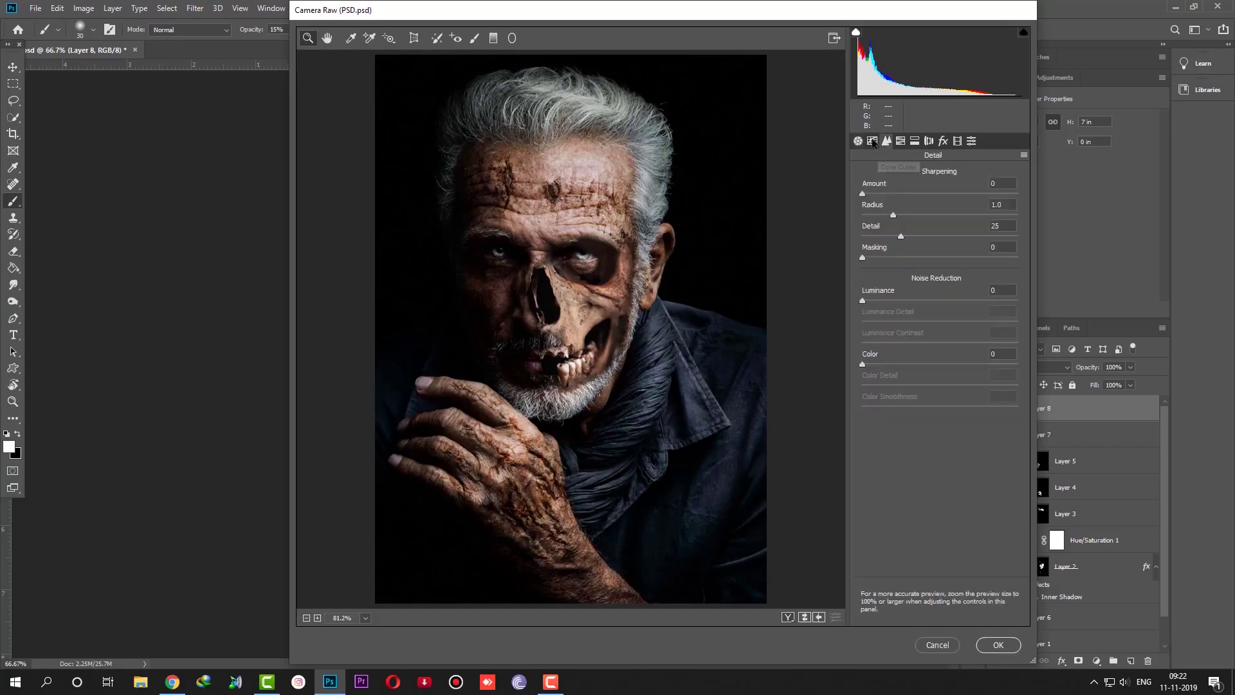
pyautogui.moveTo(940, 402); pyautogui.dragTo(943, 444)
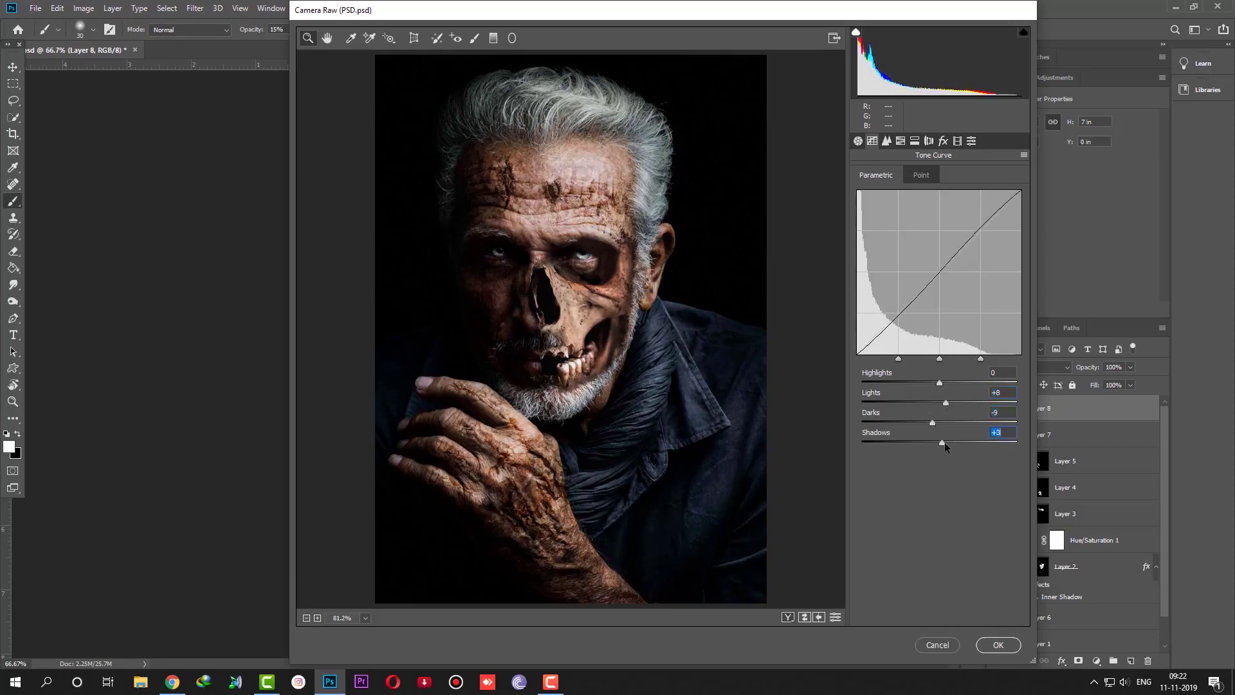
pyautogui.moveTo(939, 383); pyautogui.dragTo(940, 384)
# - In HSL, set Reds saturation -25 and luminance Reds +6, Oranges -5, Yellows +3
pyautogui.click(888, 141)
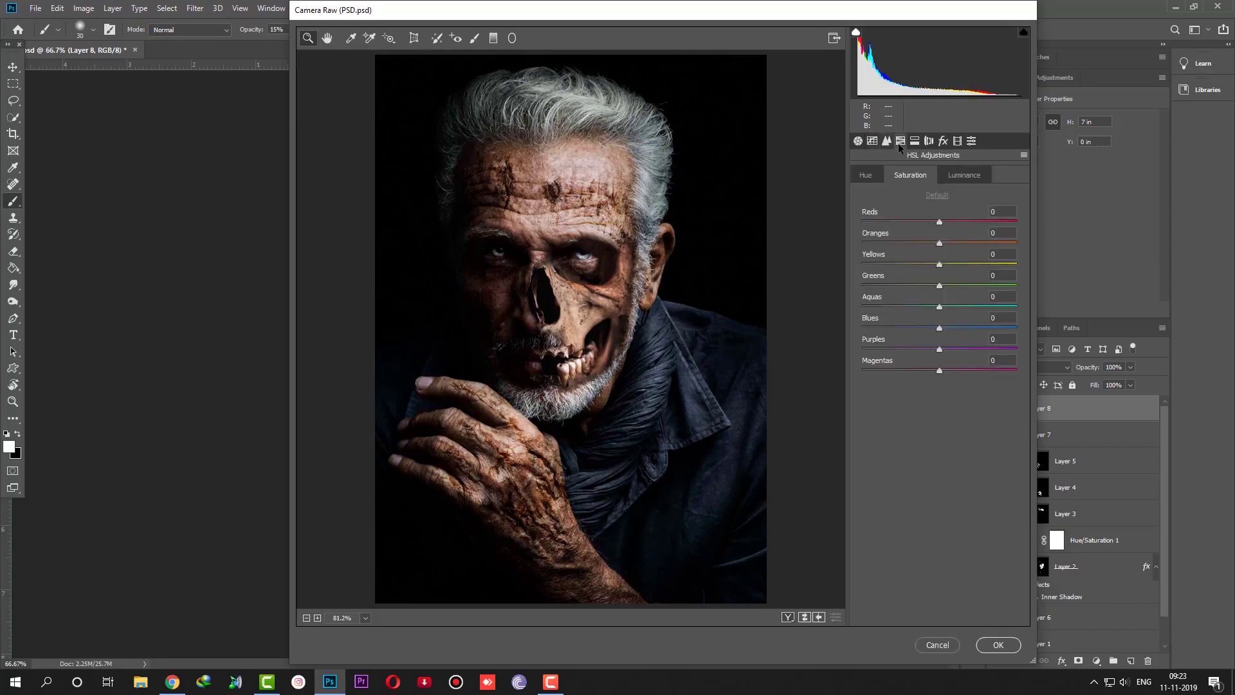
pyautogui.moveTo(940, 222)
pyautogui.mouseDown()
pyautogui.moveTo(920, 222)
pyautogui.moveTo(917, 242)
pyautogui.moveTo(932, 243)
pyautogui.mouseUp()
pyautogui.write('-5')
pyautogui.click(965, 178)
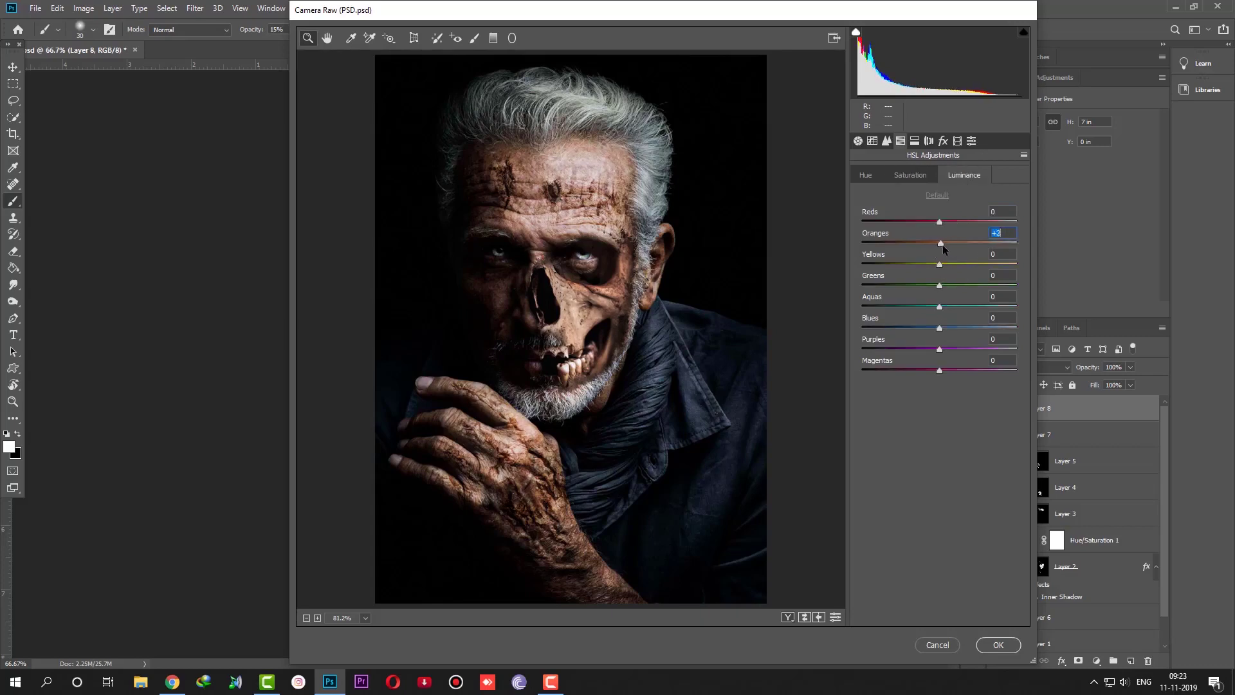
pyautogui.moveTo(940, 243); pyautogui.dragTo(934, 244)
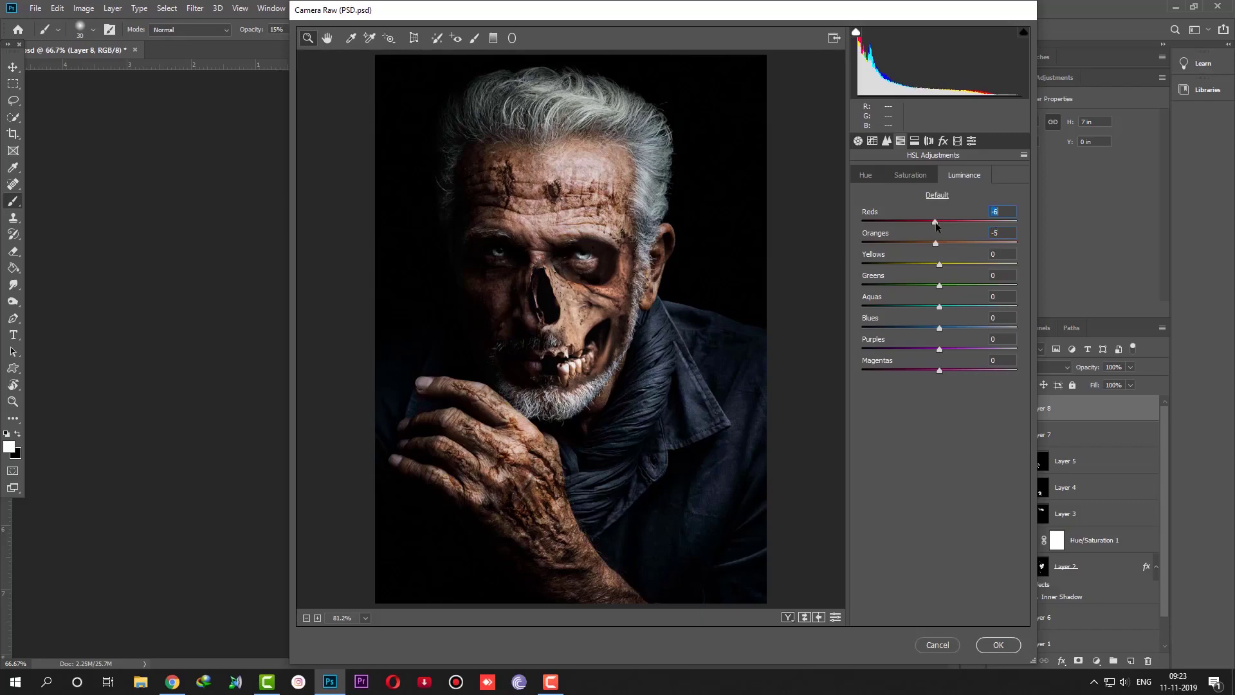
pyautogui.moveTo(940, 223); pyautogui.dragTo(944, 224)
pyautogui.moveTo(944, 265); pyautogui.dragTo(942, 265)
pyautogui.moveTo(942, 265); pyautogui.dragTo(938, 265)
pyautogui.click(866, 175)
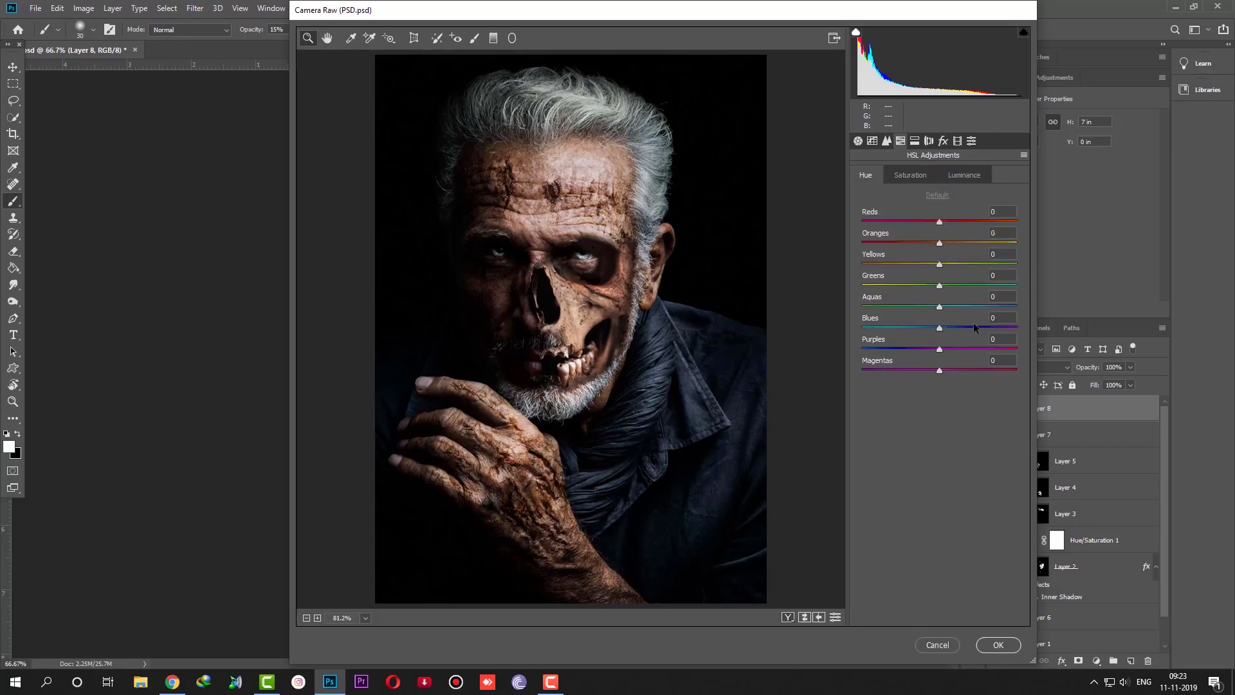
# - Split-tone the highlights cyan-green at hue 93 and the shadows cool blue-teal
pyautogui.click(914, 141)
pyautogui.click(899, 192)
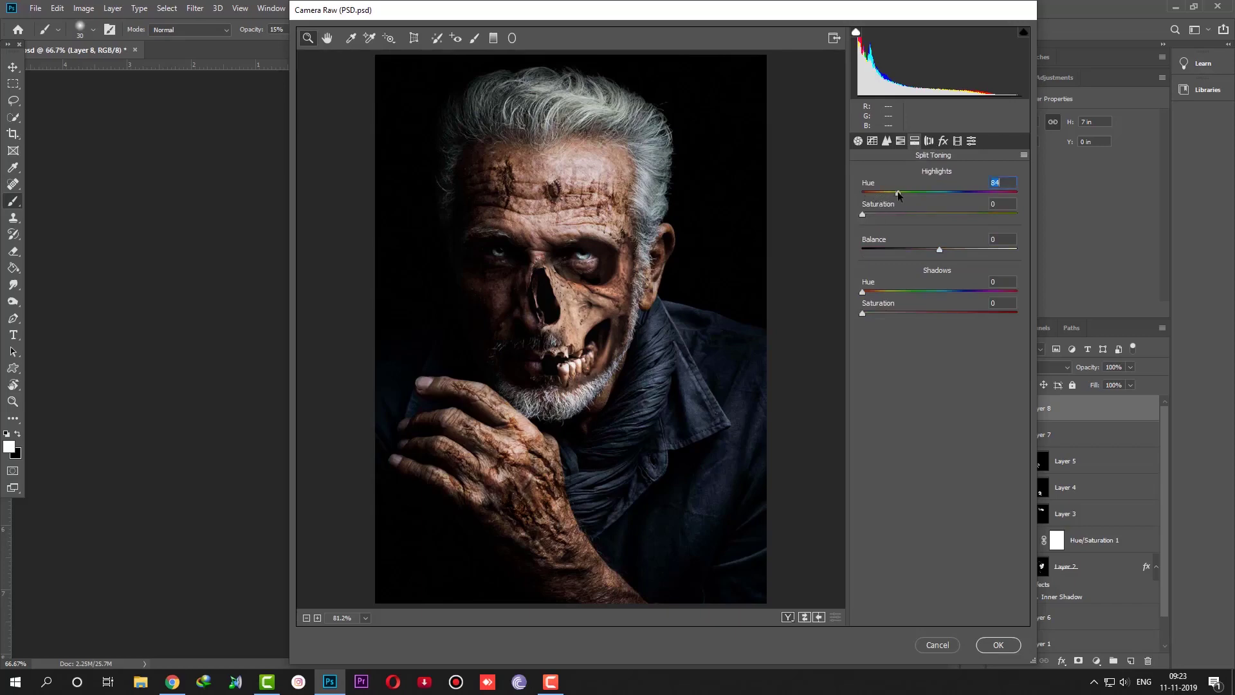
pyautogui.moveTo(899, 214)
pyautogui.mouseDown()
pyautogui.moveTo(923, 193)
pyautogui.moveTo(884, 220)
pyautogui.mouseUp()
pyautogui.moveTo(870, 293)
pyautogui.mouseDown()
pyautogui.moveTo(940, 291)
pyautogui.moveTo(891, 314)
pyautogui.moveTo(1005, 293)
pyautogui.moveTo(900, 292)
pyautogui.moveTo(932, 295)
pyautogui.moveTo(867, 314)
pyautogui.mouseUp()
pyautogui.moveTo(912, 195); pyautogui.dragTo(902, 197)
# - Reset the HSL Reds and Oranges saturation values to 0
pyautogui.click(928, 141)
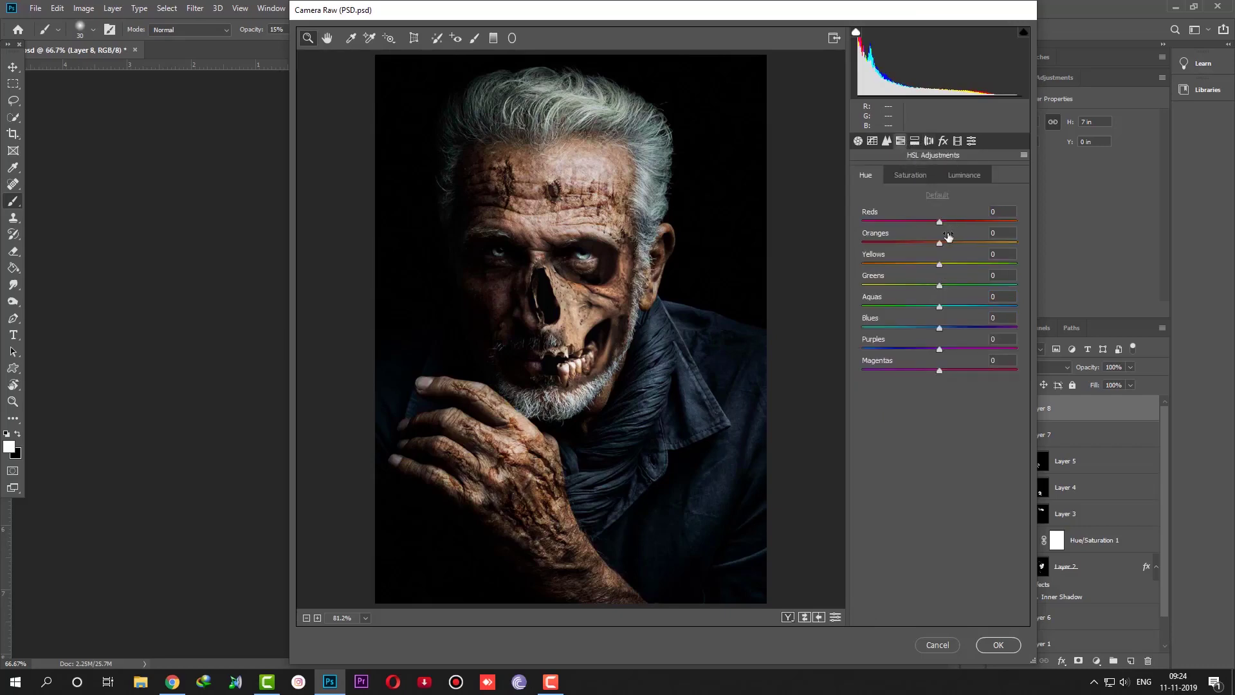
pyautogui.click(907, 176)
pyautogui.moveTo(921, 223)
pyautogui.mouseDown()
pyautogui.moveTo(898, 224)
pyautogui.moveTo(909, 244)
pyautogui.mouseUp()
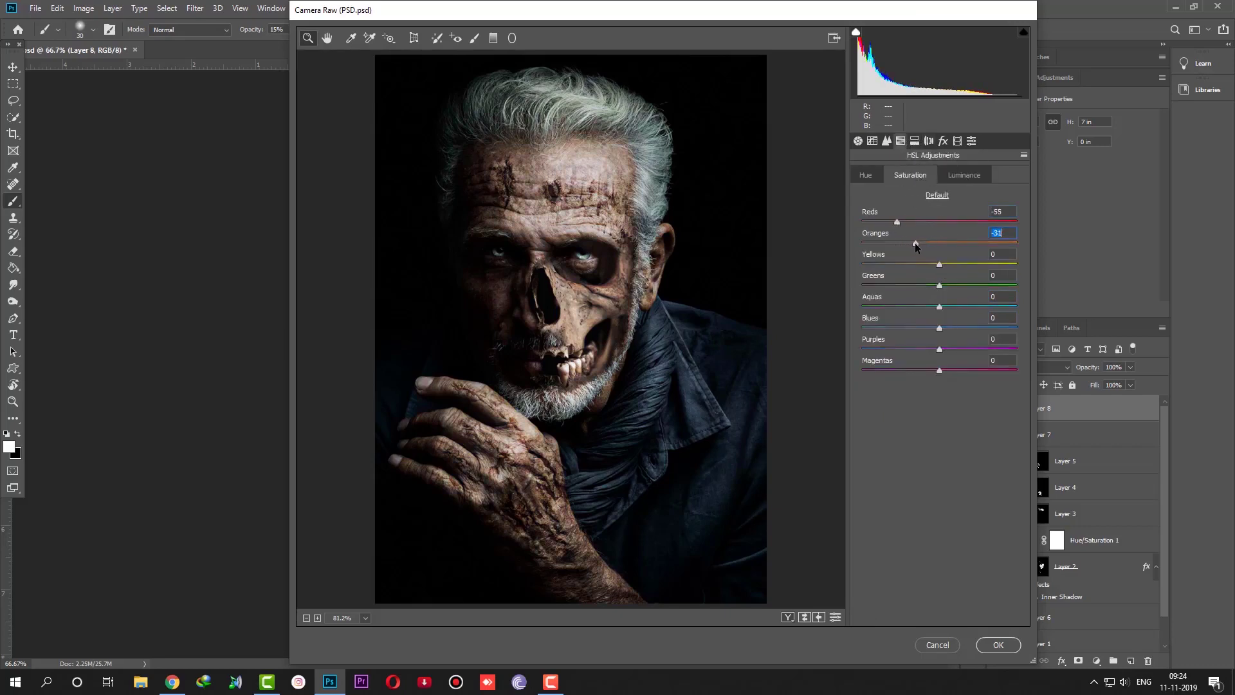
pyautogui.click(929, 141)
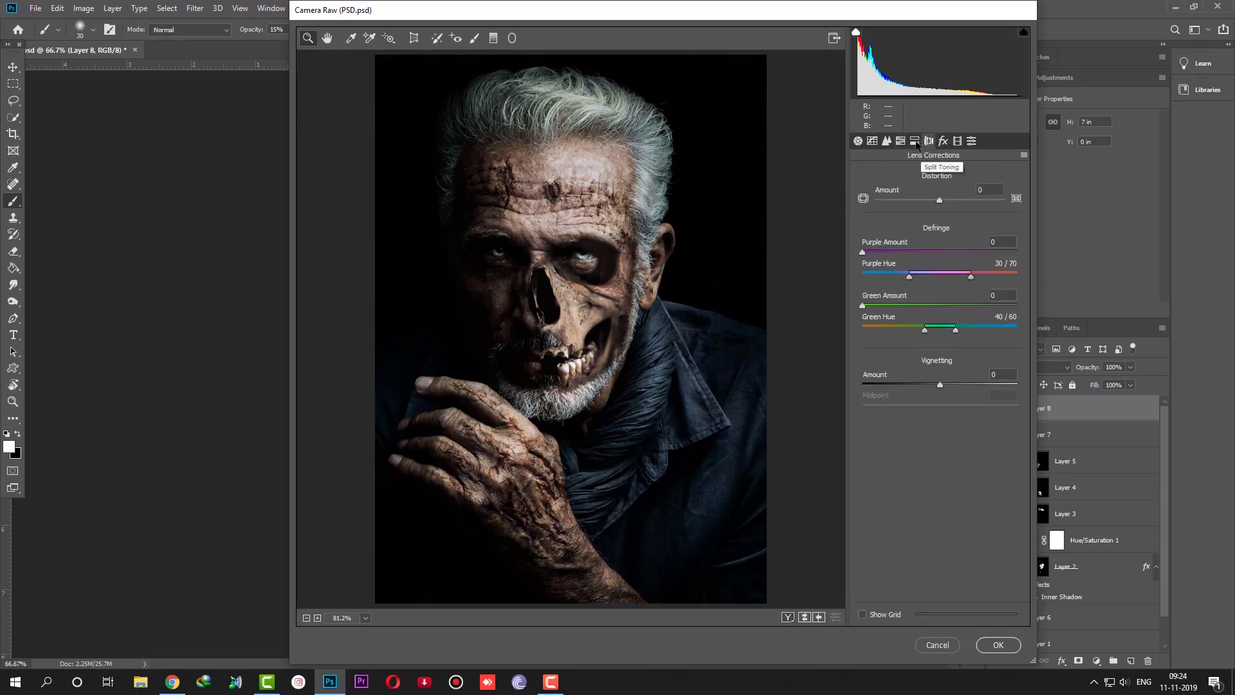
pyautogui.click(915, 142)
pyautogui.click(900, 141)
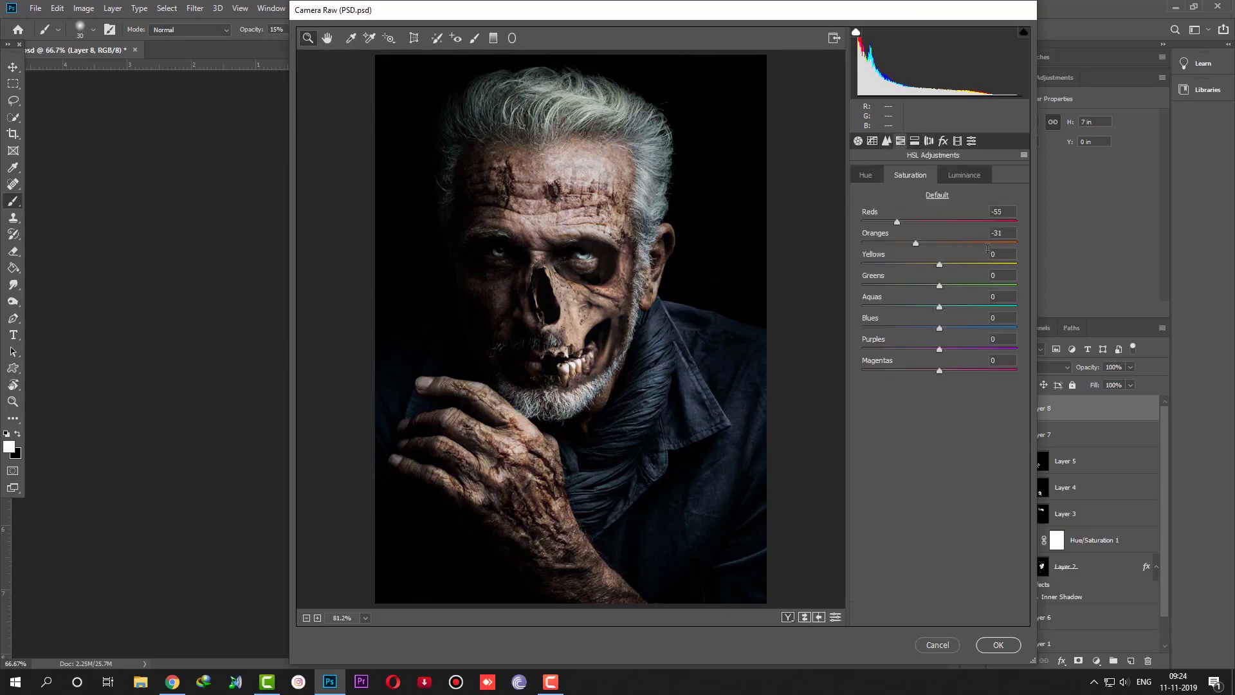
pyautogui.click(997, 232)
pyautogui.write('0')
pyautogui.click(999, 212)
pyautogui.write('0')
# - Set Temperature -8 and Exposure +0.10, and add a -10 post-crop vignette
pyautogui.click(871, 142)
pyautogui.click(858, 141)
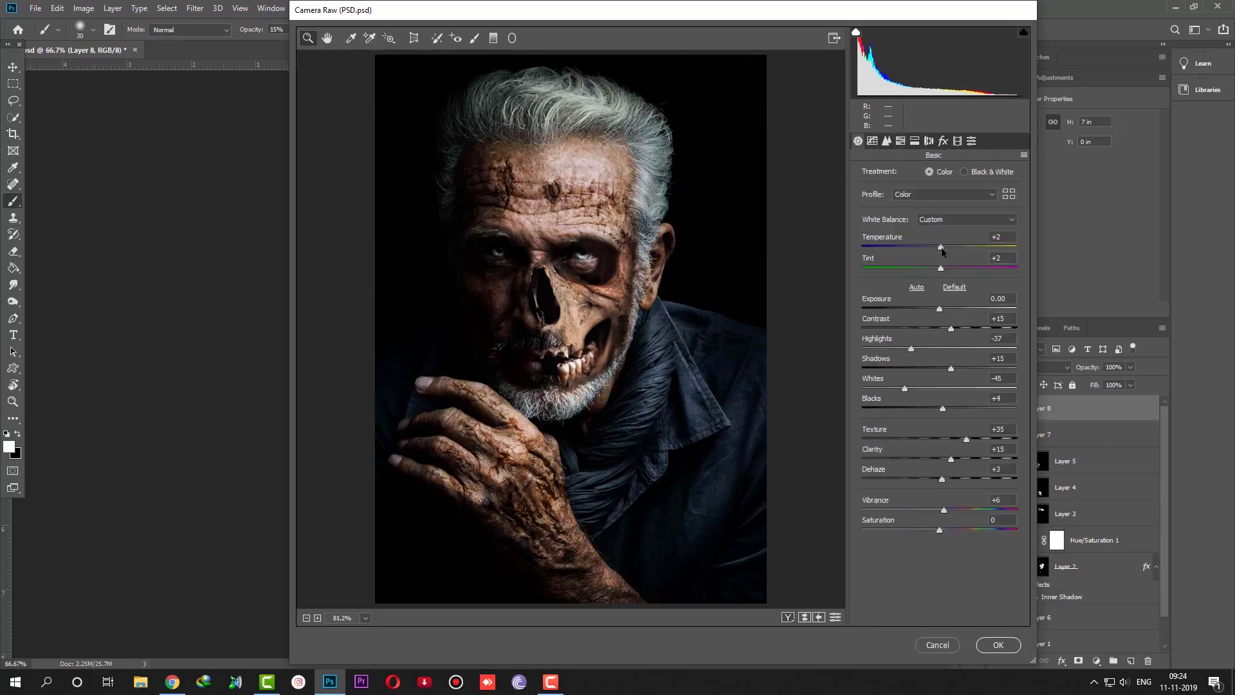
pyautogui.moveTo(941, 248); pyautogui.dragTo(932, 249)
pyautogui.moveTo(940, 309); pyautogui.dragTo(942, 308)
pyautogui.click(943, 141)
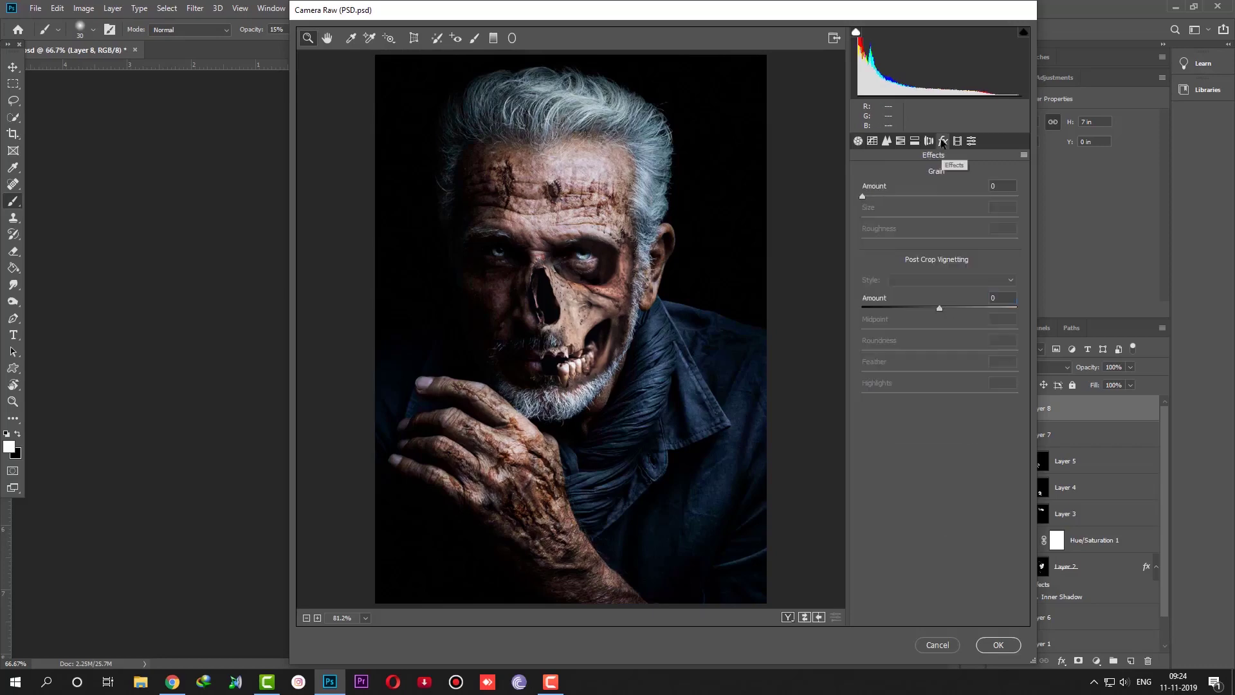
pyautogui.moveTo(942, 306); pyautogui.dragTo(754, 336)
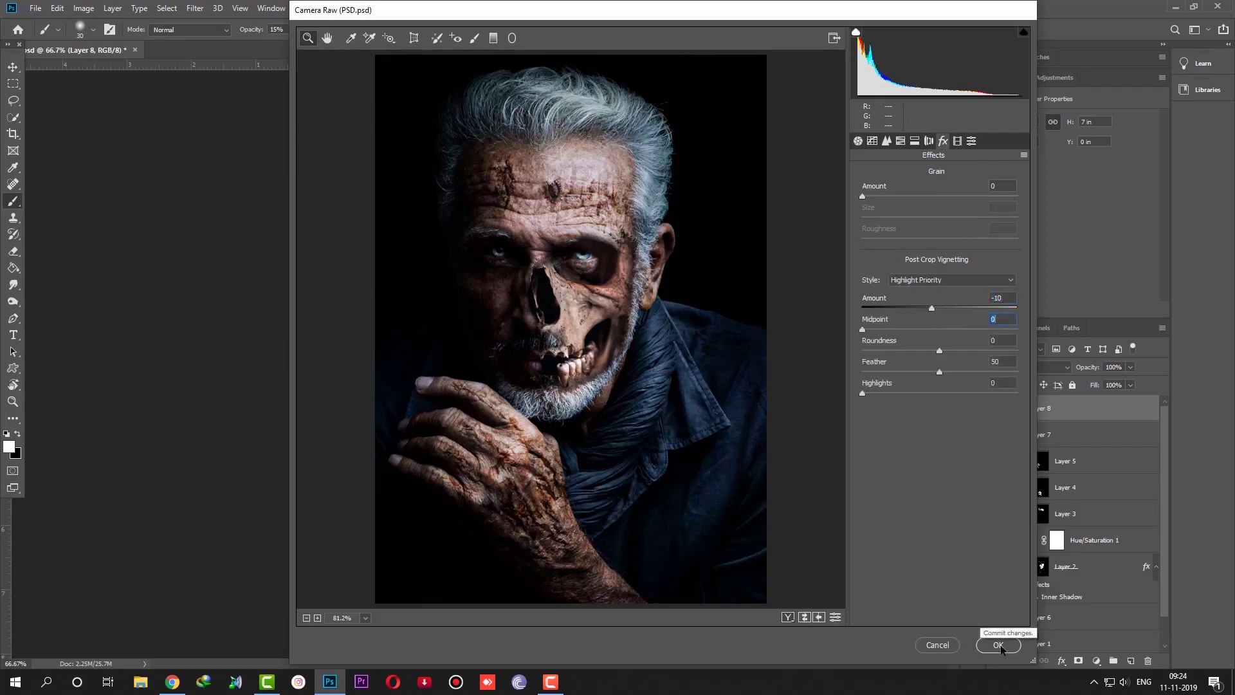
# - Fit a radial filter circle over one eye with Exposure +0.90
pyautogui.click(513, 39)
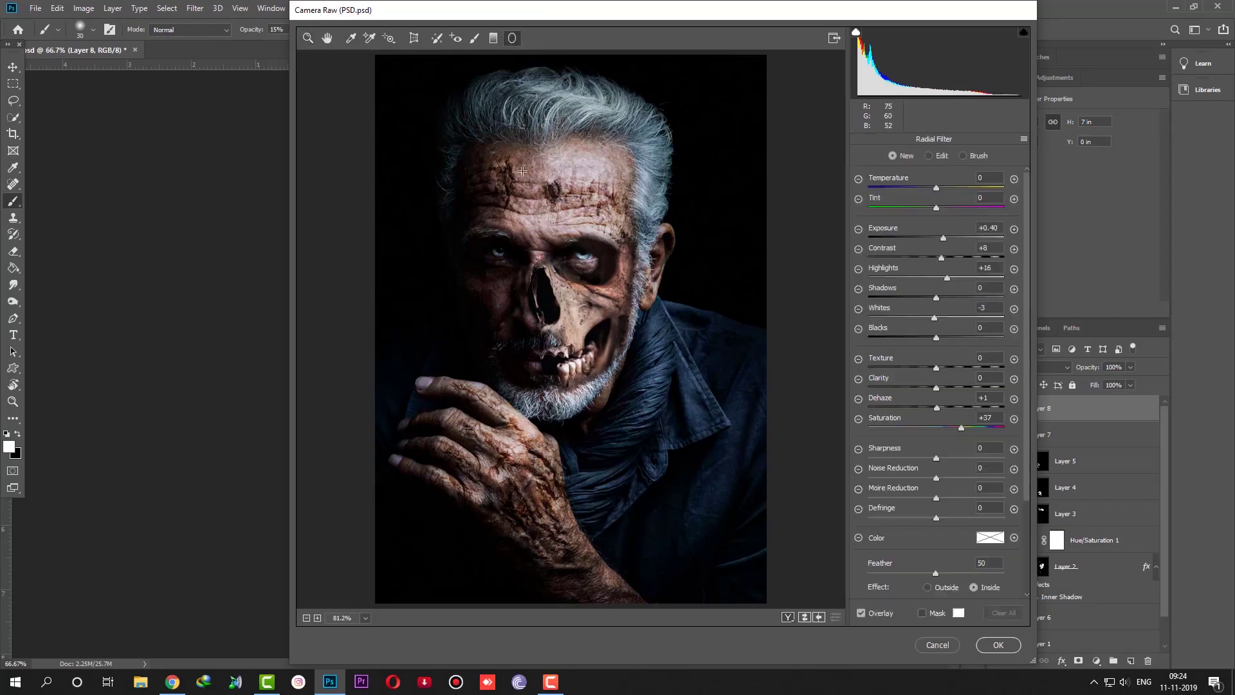
pyautogui.moveTo(508, 149); pyautogui.dragTo(582, 212)
pyautogui.moveTo(525, 137); pyautogui.dragTo(601, 263)
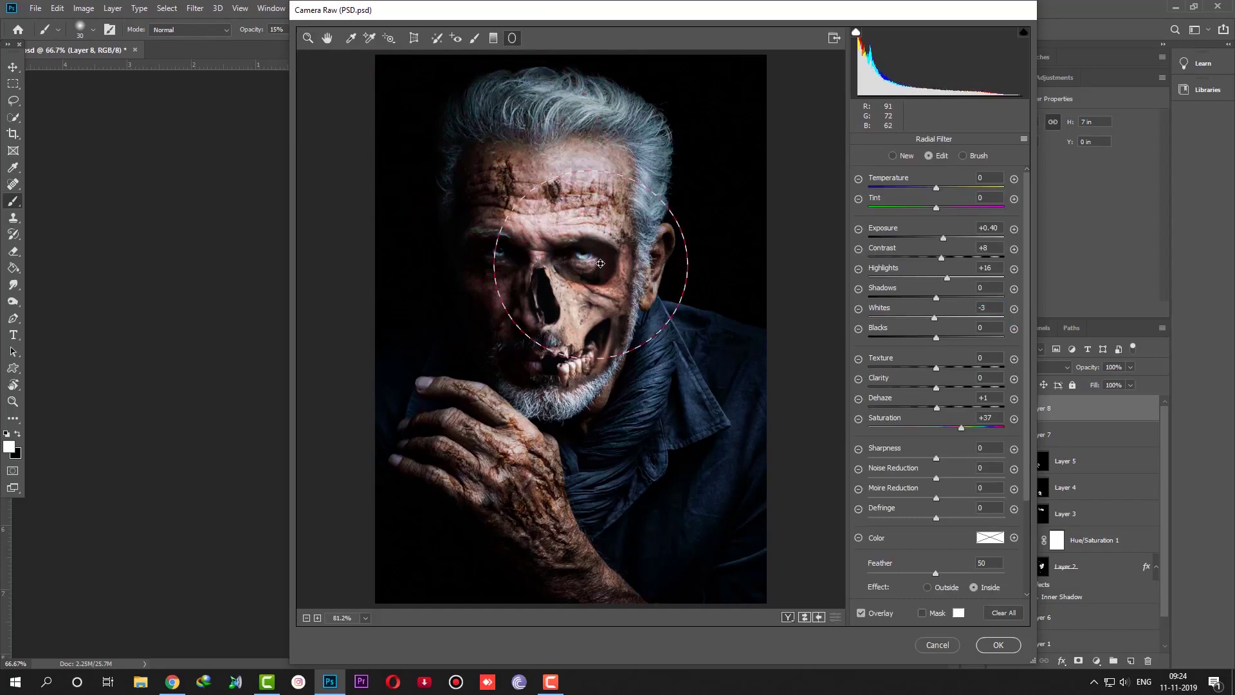
pyautogui.moveTo(687, 263); pyautogui.dragTo(642, 264)
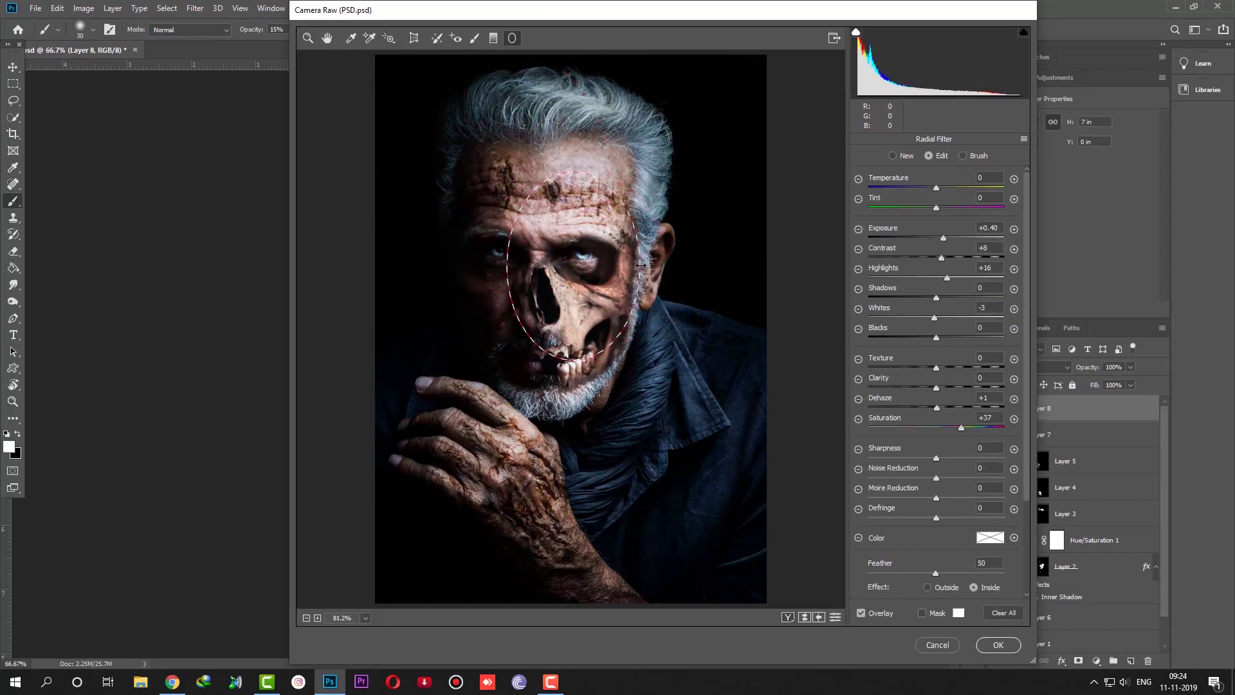
pyautogui.moveTo(574, 172); pyautogui.dragTo(584, 221)
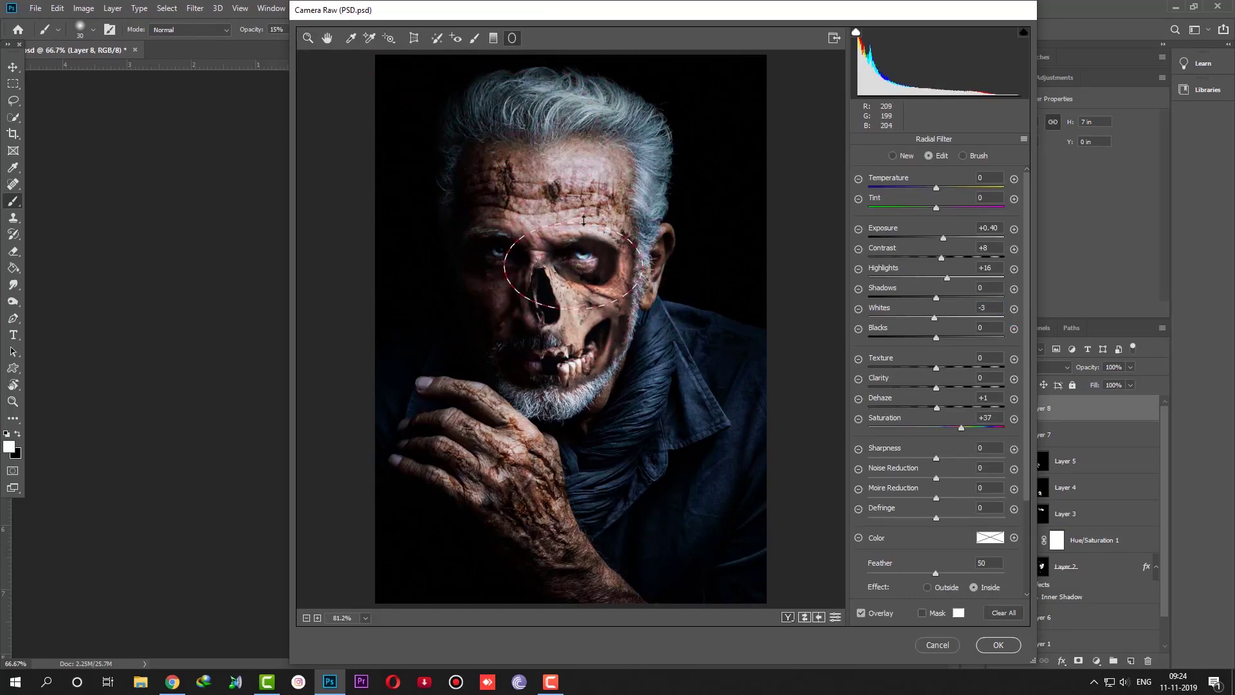
pyautogui.moveTo(643, 265); pyautogui.dragTo(618, 265)
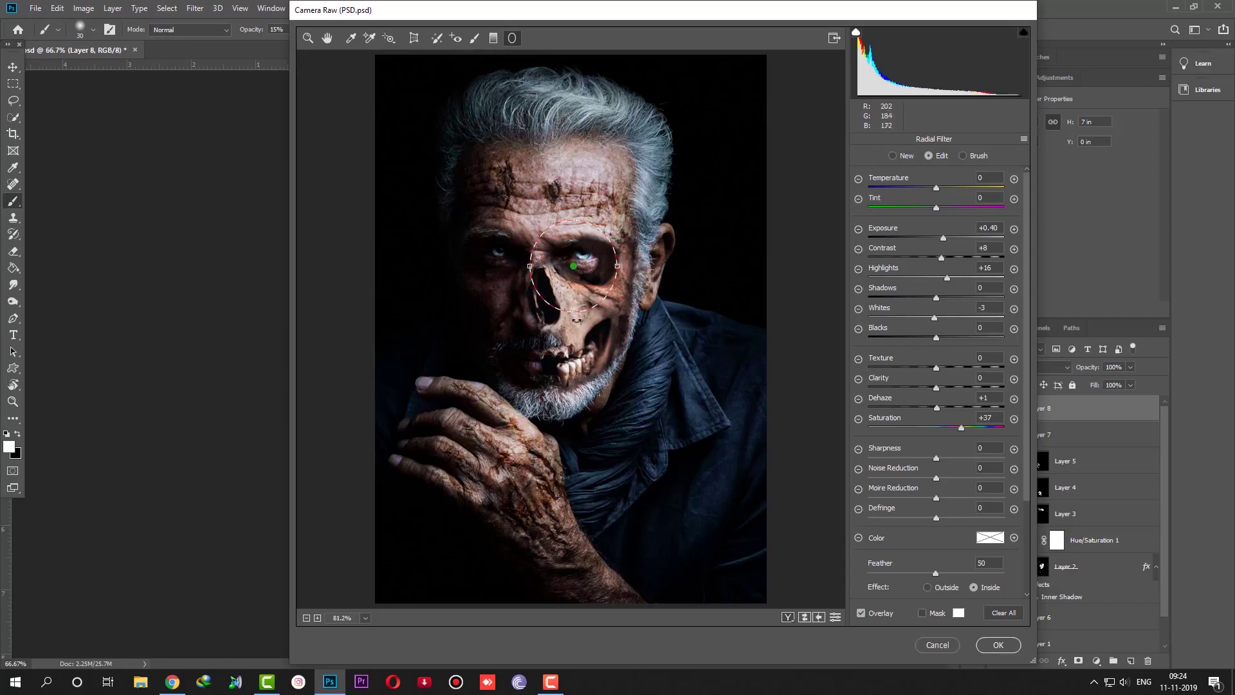
pyautogui.moveTo(576, 312)
pyautogui.mouseDown()
pyautogui.moveTo(573, 288)
pyautogui.moveTo(597, 260)
pyautogui.mouseUp()
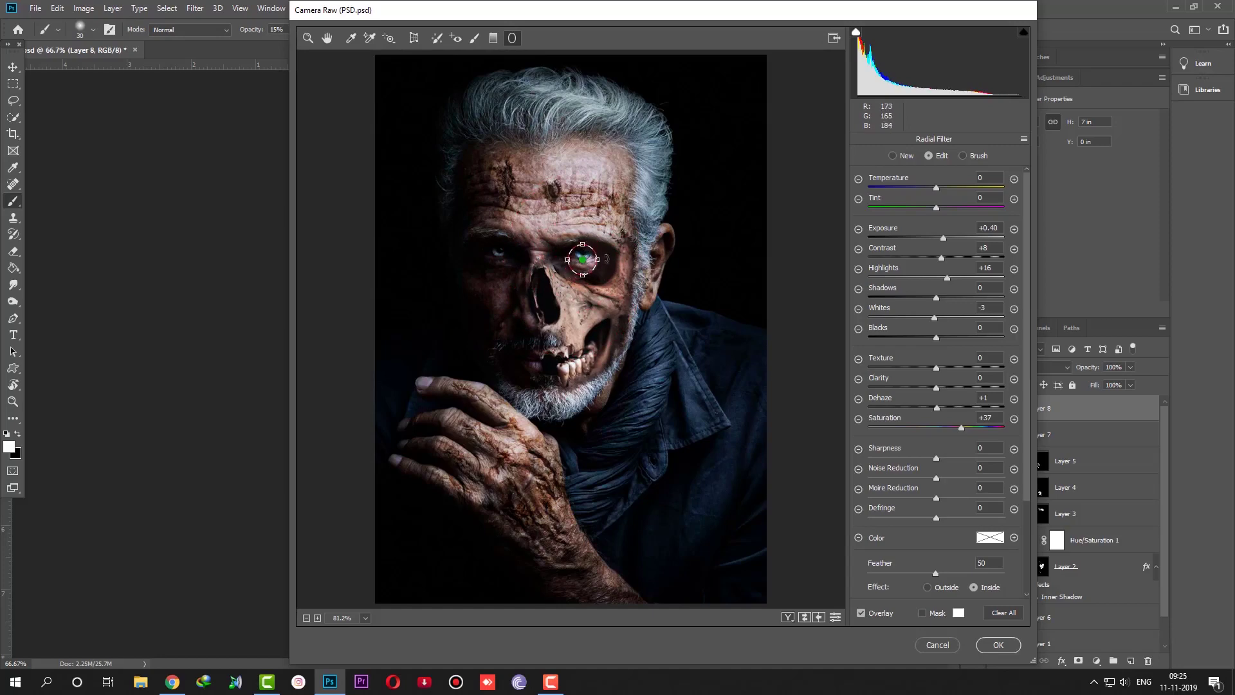
pyautogui.moveTo(943, 238); pyautogui.dragTo(951, 240)
pyautogui.moveTo(586, 257); pyautogui.dragTo(587, 254)
# - Duplicate the eye filter onto the other eye and onto the mouth
pyautogui.rightClick(585, 257)
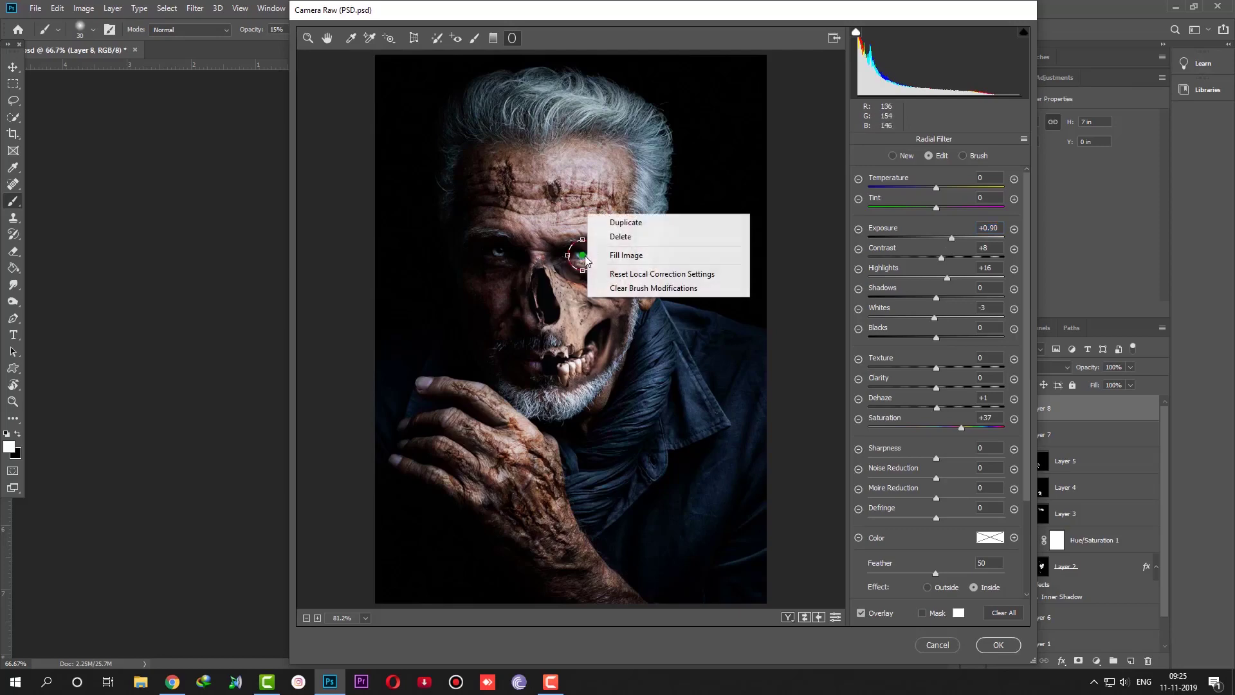
pyautogui.click(625, 223)
pyautogui.moveTo(583, 255); pyautogui.dragTo(499, 251)
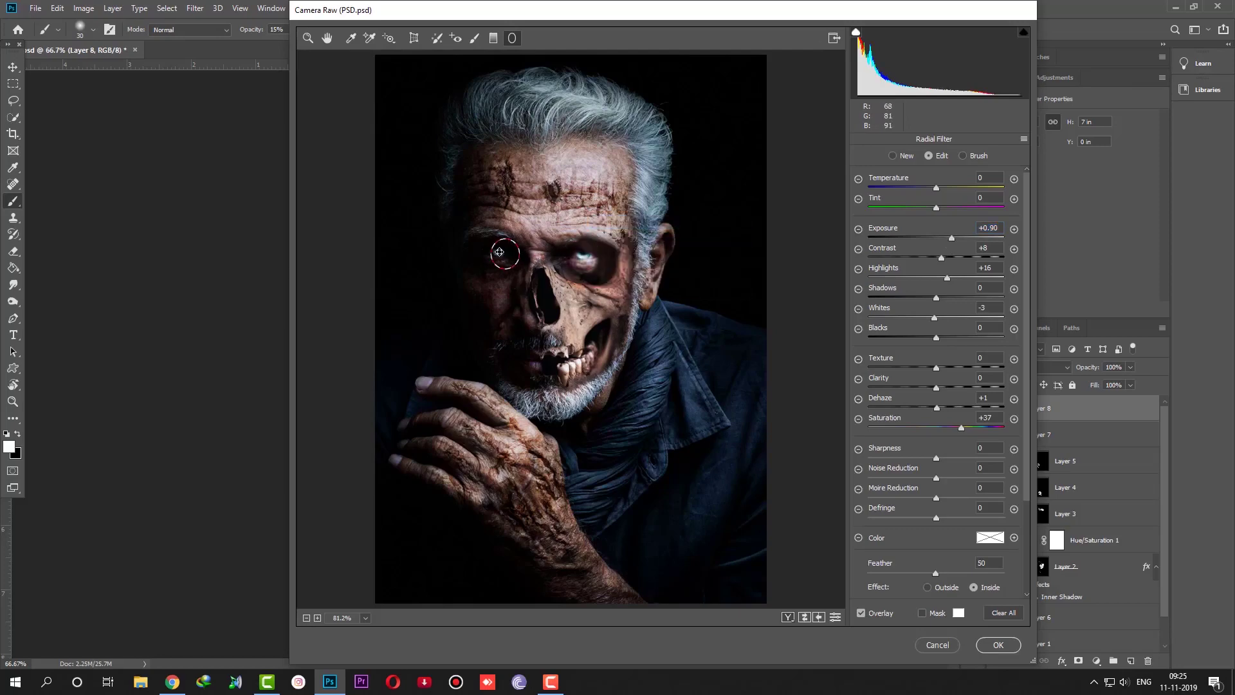
pyautogui.rightClick(499, 252)
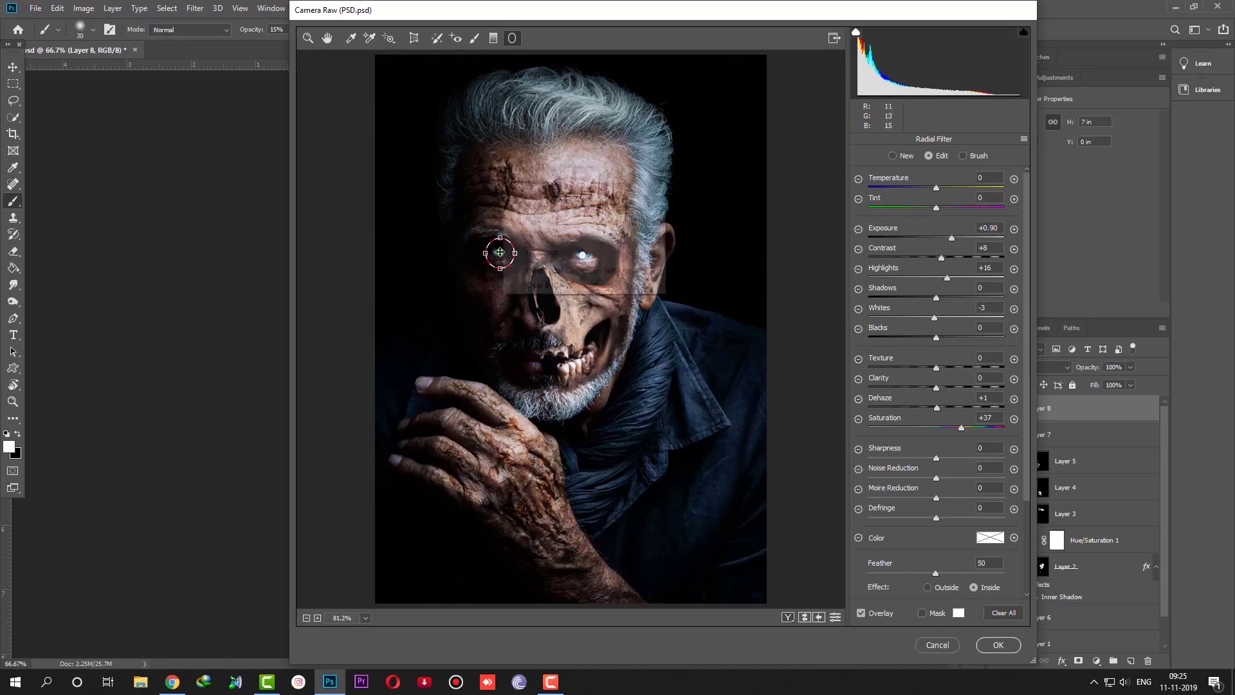
pyautogui.click(553, 221)
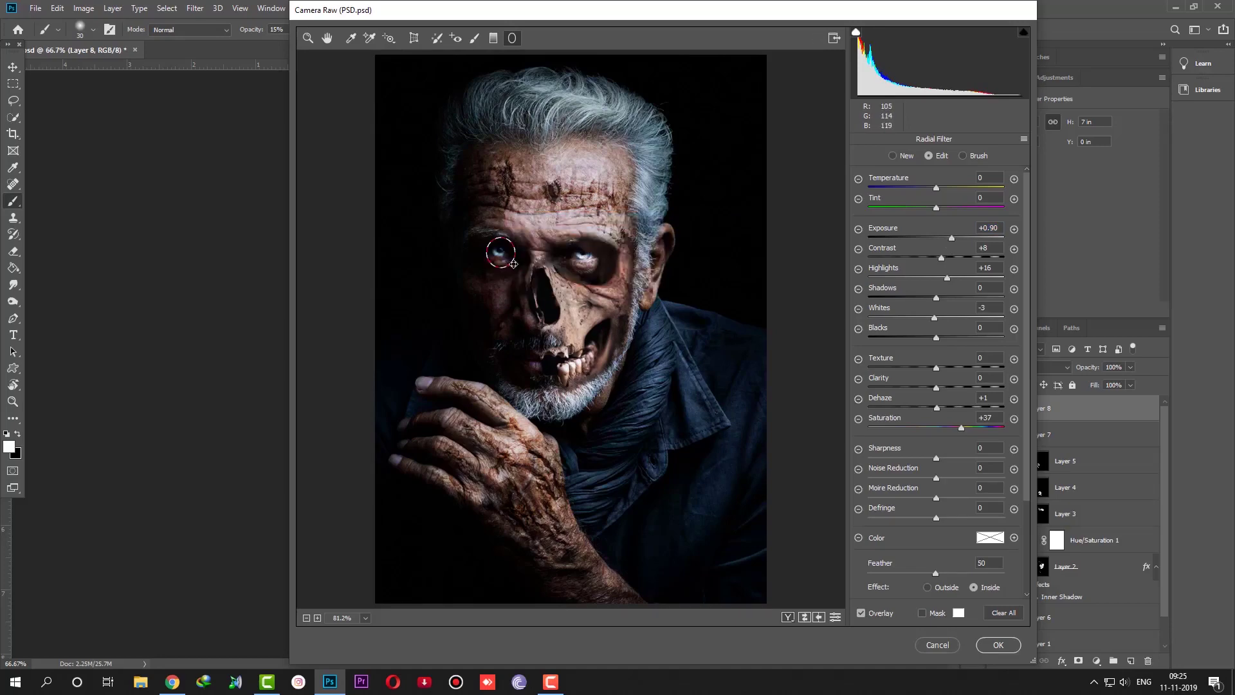
pyautogui.moveTo(499, 253)
pyautogui.mouseDown()
pyautogui.moveTo(565, 366)
pyautogui.moveTo(590, 361)
pyautogui.mouseUp()
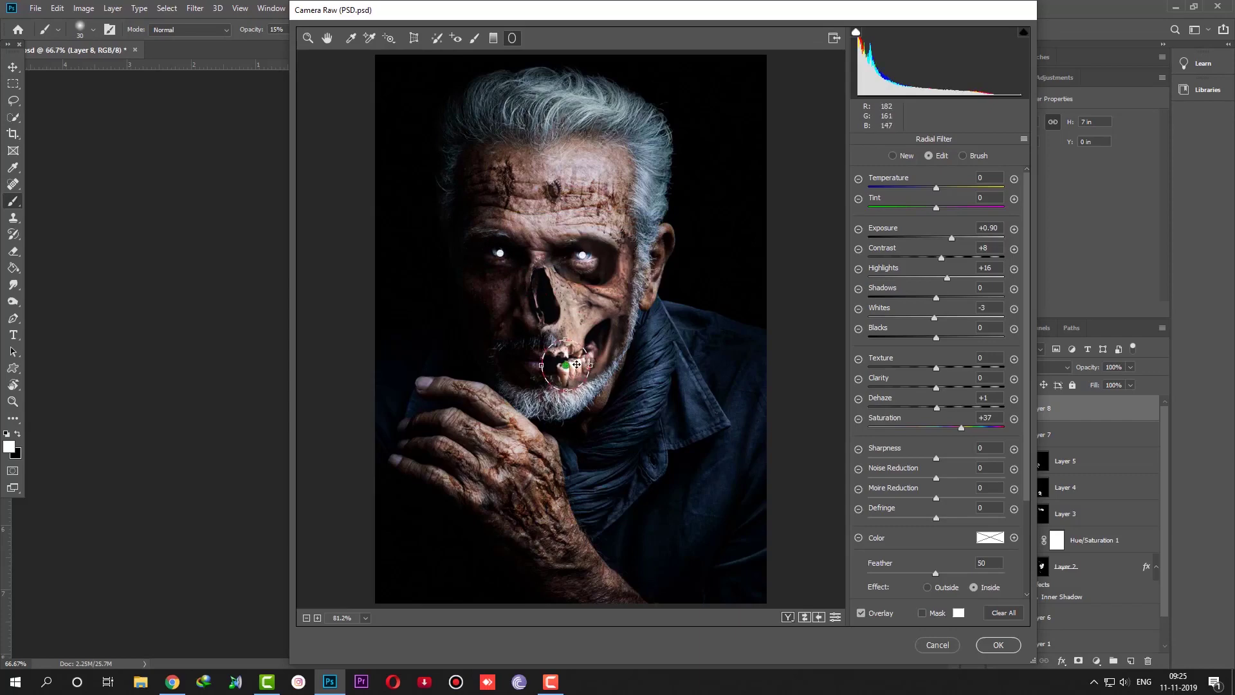
# - Duplicate the mouth filter onto the hand, enlarge it, and lower its exposure to +0.15
pyautogui.rightClick(565, 366)
pyautogui.click(602, 333)
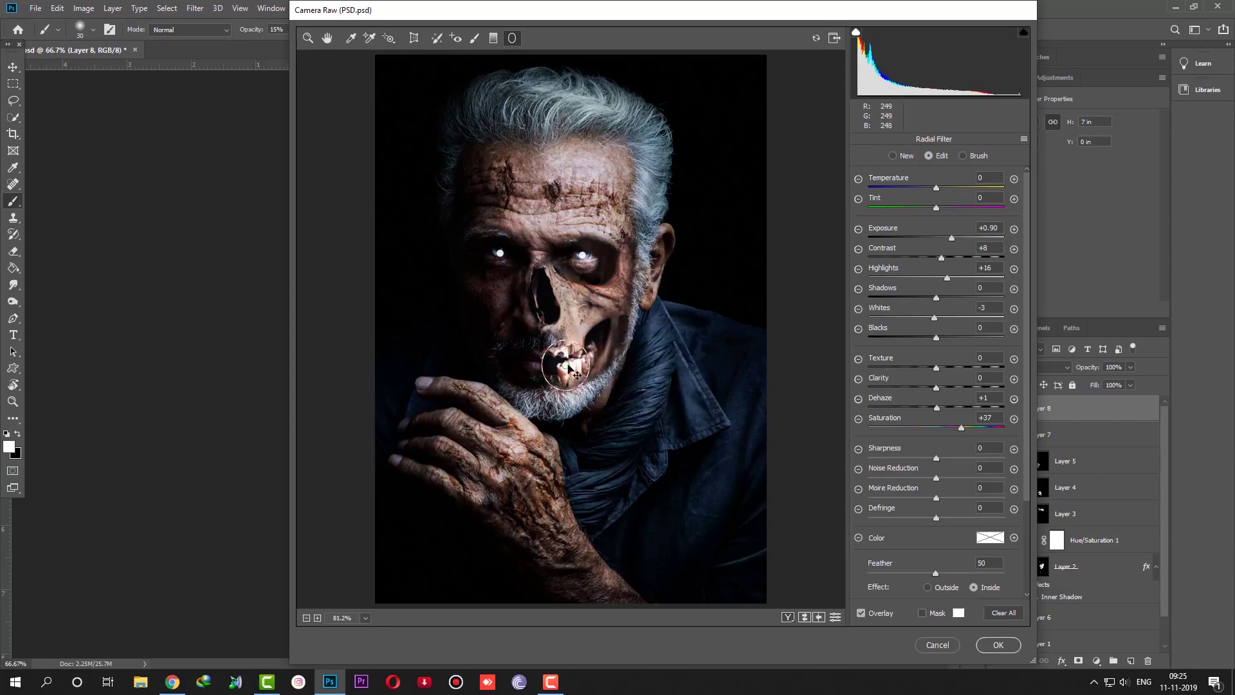
pyautogui.moveTo(566, 365)
pyautogui.mouseDown()
pyautogui.moveTo(659, 246)
pyautogui.moveTo(526, 426)
pyautogui.mouseUp()
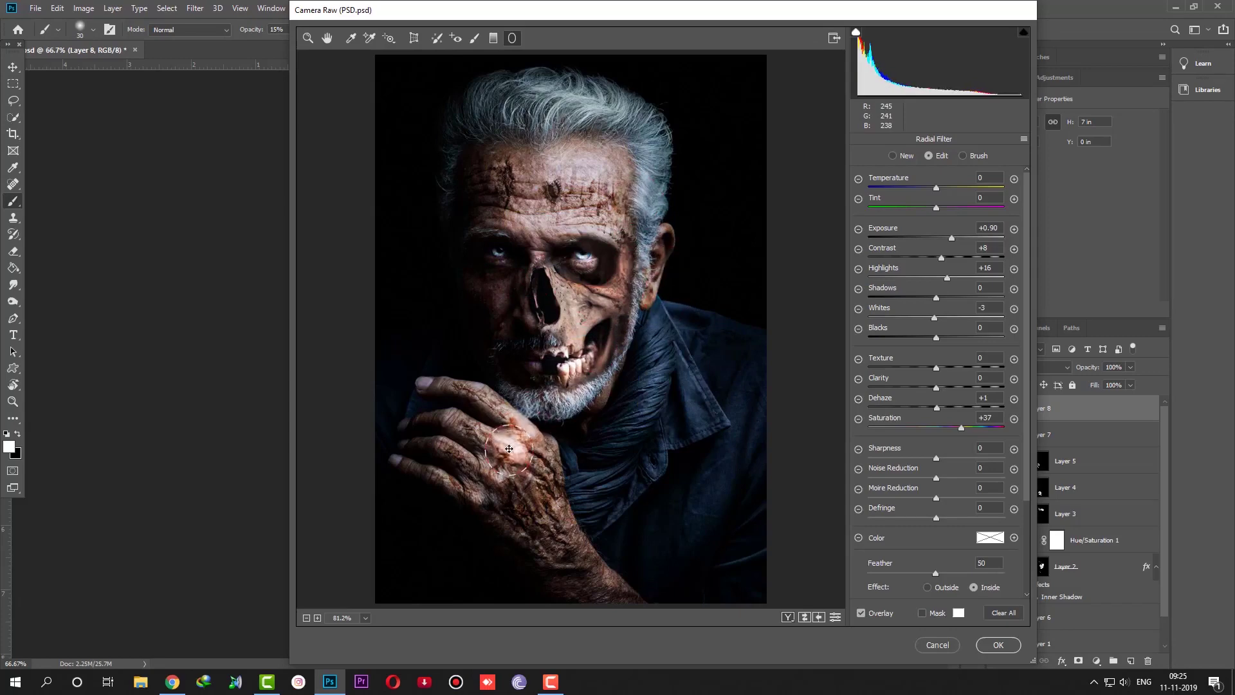
pyautogui.moveTo(527, 426)
pyautogui.mouseDown()
pyautogui.moveTo(450, 197)
pyautogui.moveTo(532, 438)
pyautogui.moveTo(517, 434)
pyautogui.moveTo(607, 435)
pyautogui.mouseUp()
pyautogui.moveTo(517, 435)
pyautogui.mouseDown()
pyautogui.moveTo(487, 455)
pyautogui.moveTo(496, 480)
pyautogui.moveTo(487, 472)
pyautogui.mouseUp()
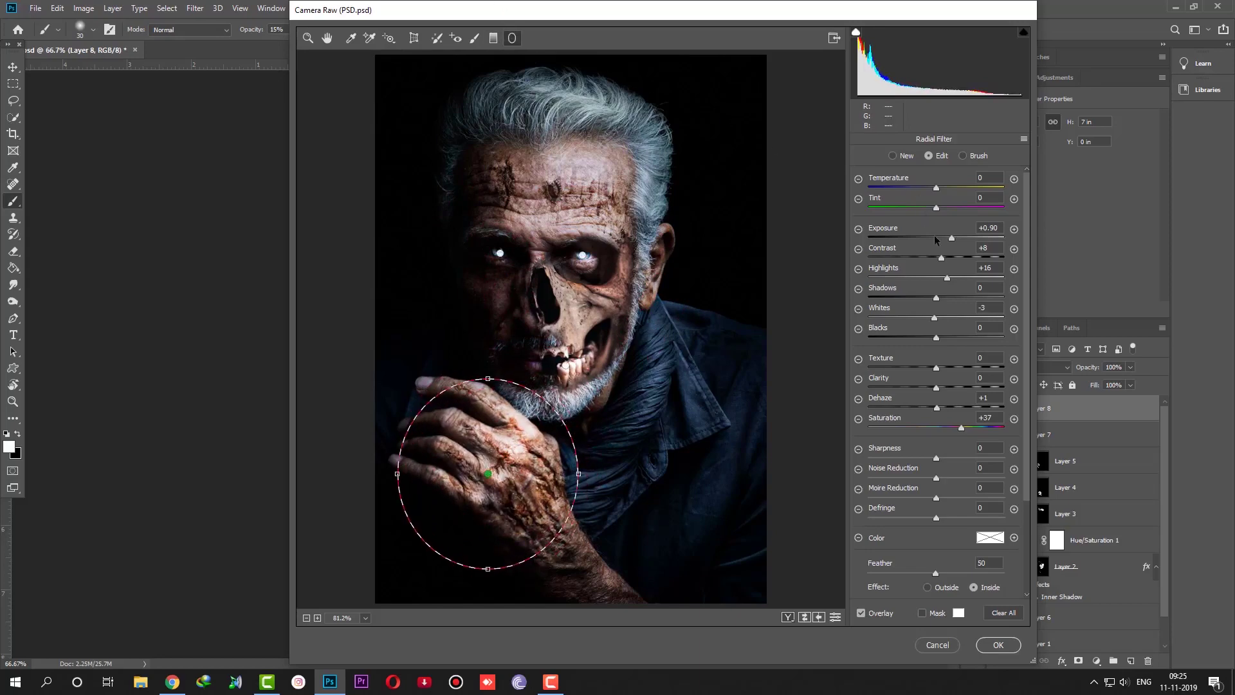
pyautogui.moveTo(950, 241); pyautogui.dragTo(937, 243)
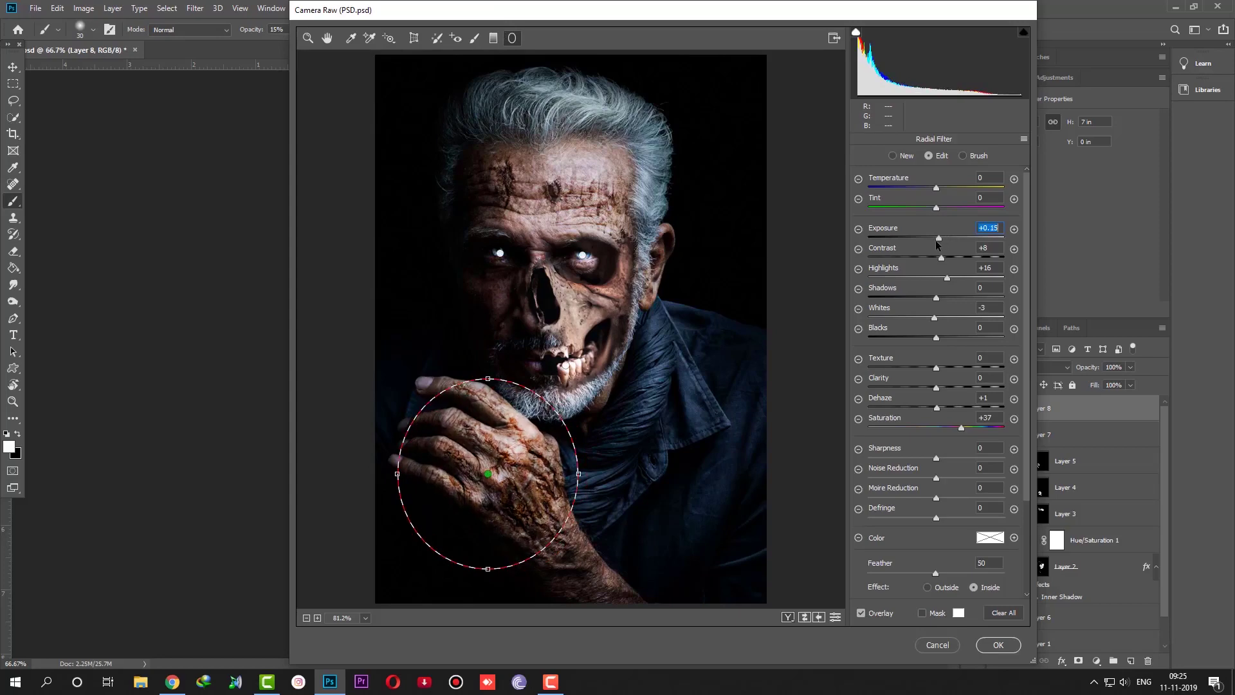
# - Add left and right graduated filters at Exposure -1.05 and -1.15, then apply Camera Raw
pyautogui.click(494, 38)
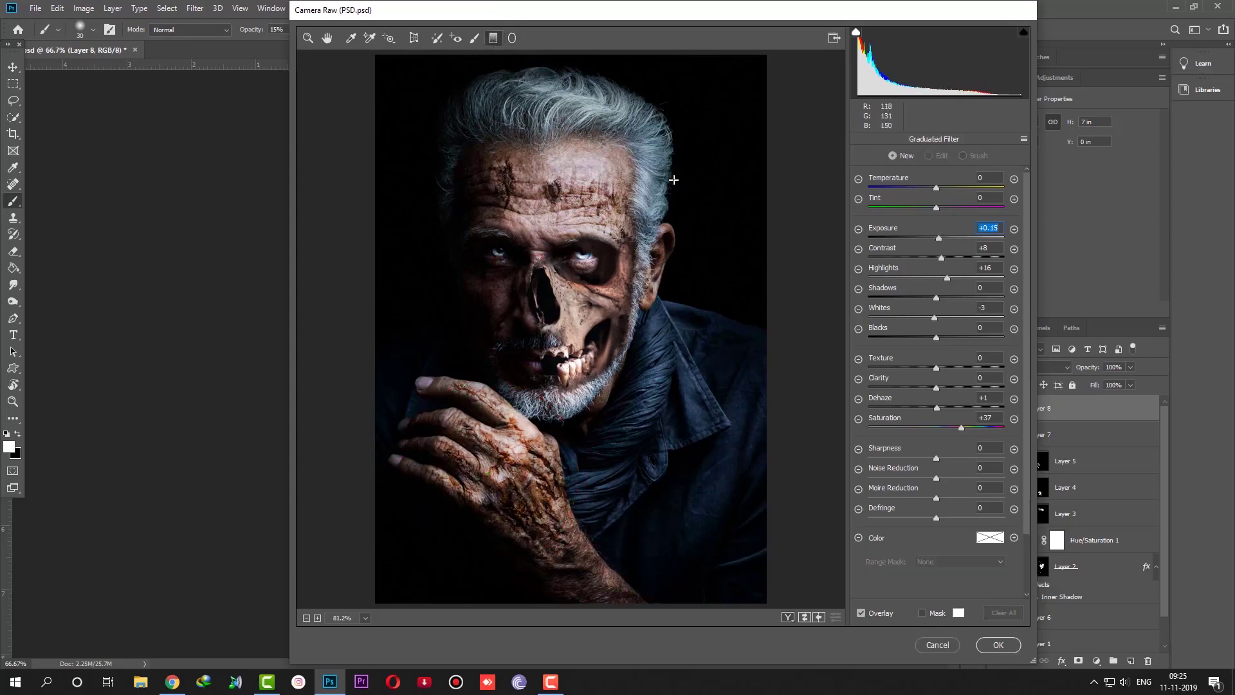
pyautogui.moveTo(359, 223); pyautogui.dragTo(538, 234)
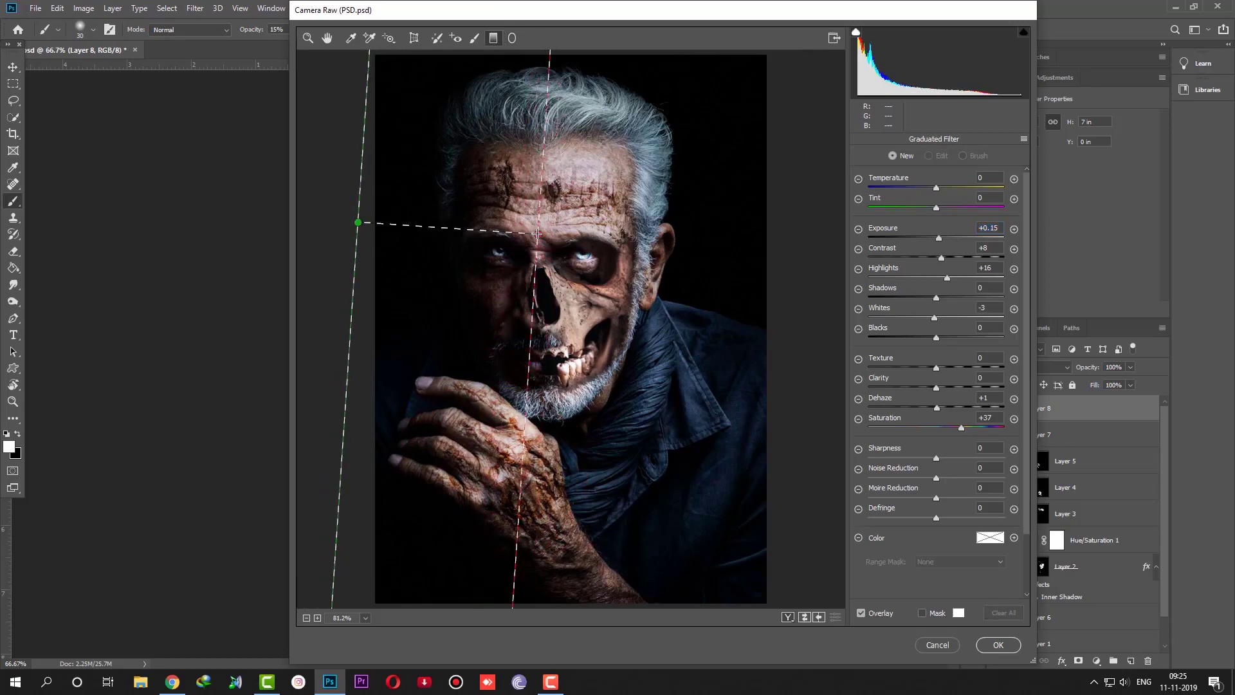
pyautogui.moveTo(938, 245); pyautogui.dragTo(916, 243)
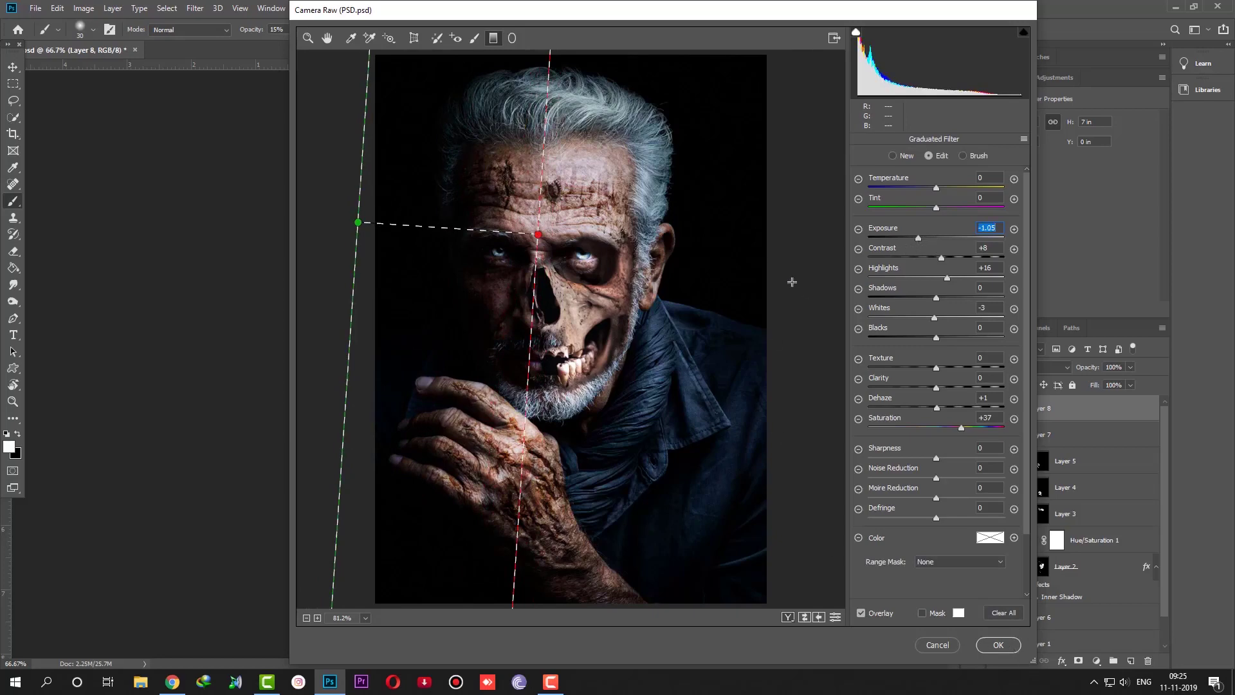
pyautogui.moveTo(771, 291); pyautogui.dragTo(659, 288)
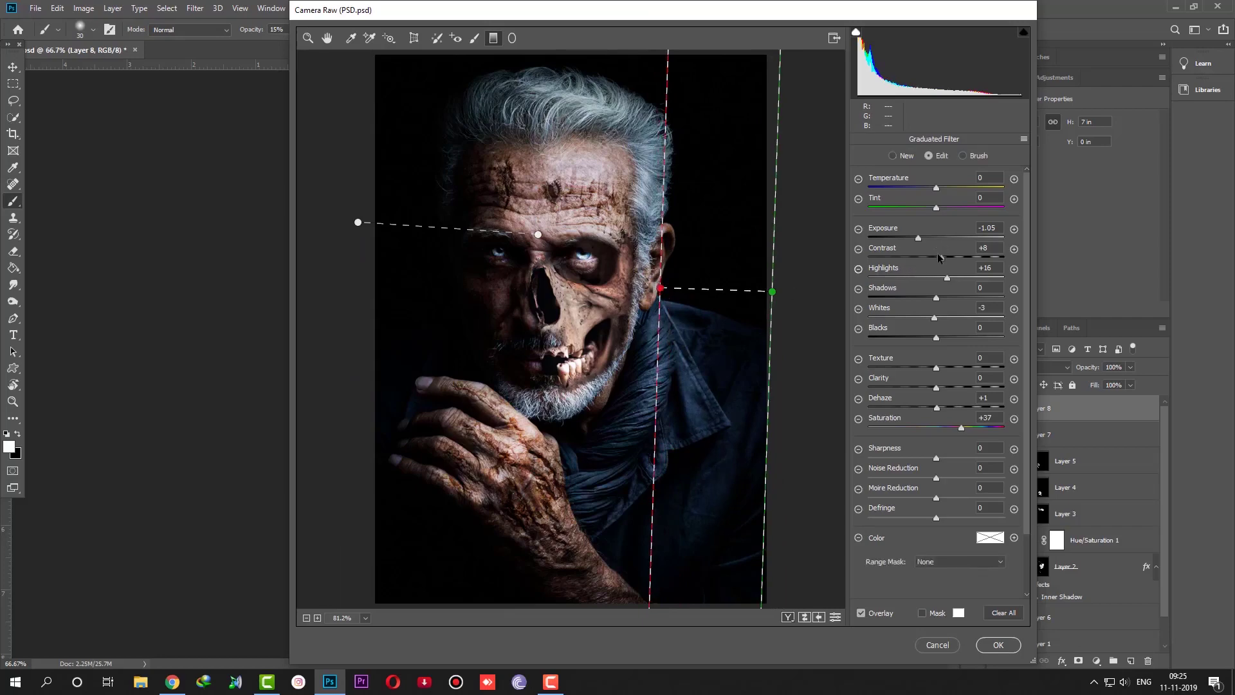
pyautogui.moveTo(923, 239)
pyautogui.mouseDown()
pyautogui.moveTo(909, 240)
pyautogui.moveTo(920, 242)
pyautogui.mouseUp()
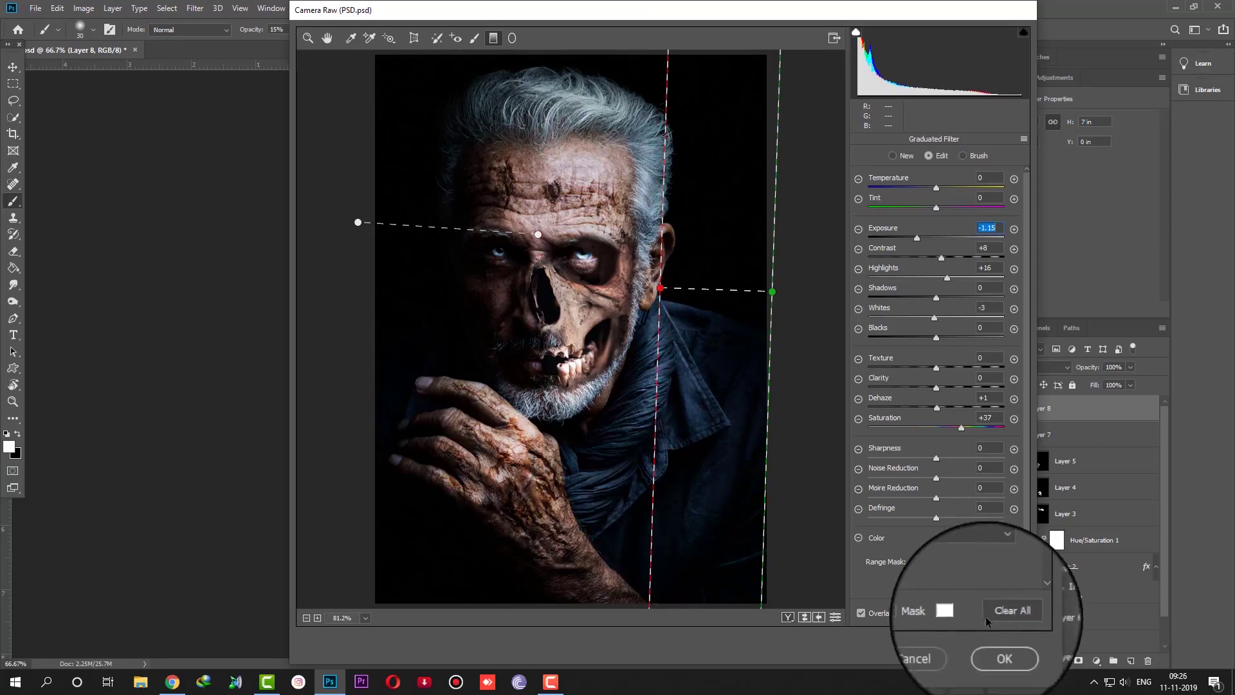
pyautogui.click(994, 640)
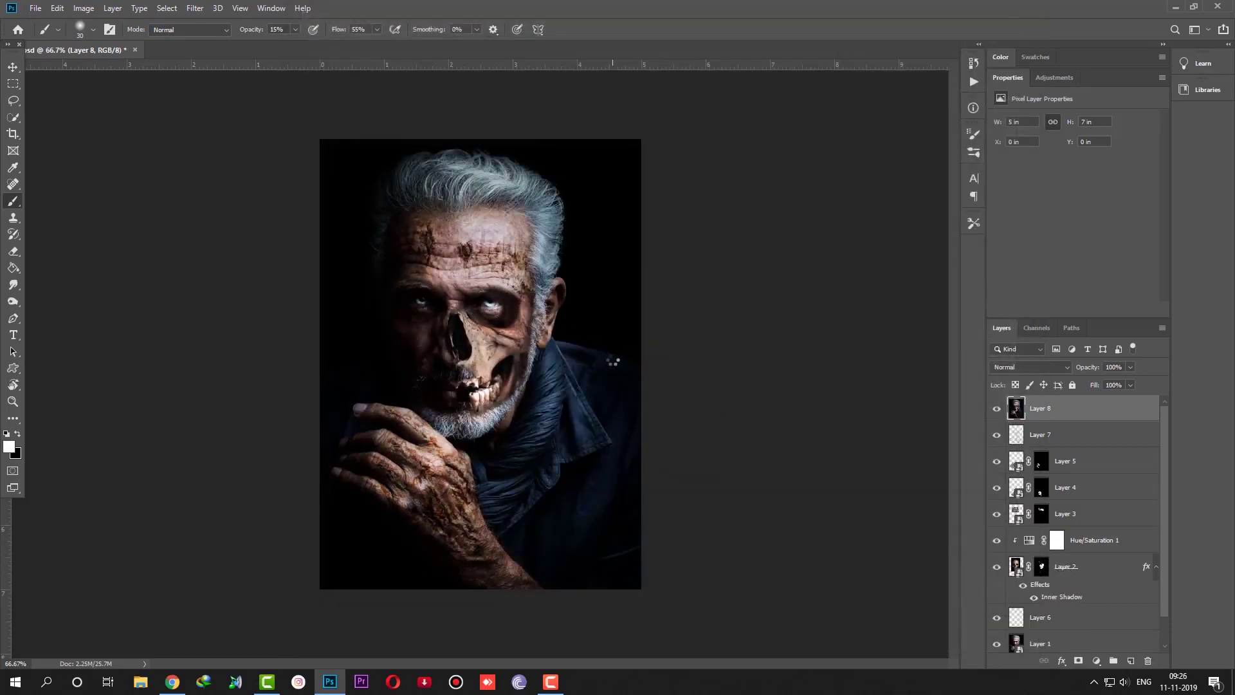
# - Zoom in and stamp all visible layers into a new merged layer
pyautogui.hotkey('ctrl', '+')
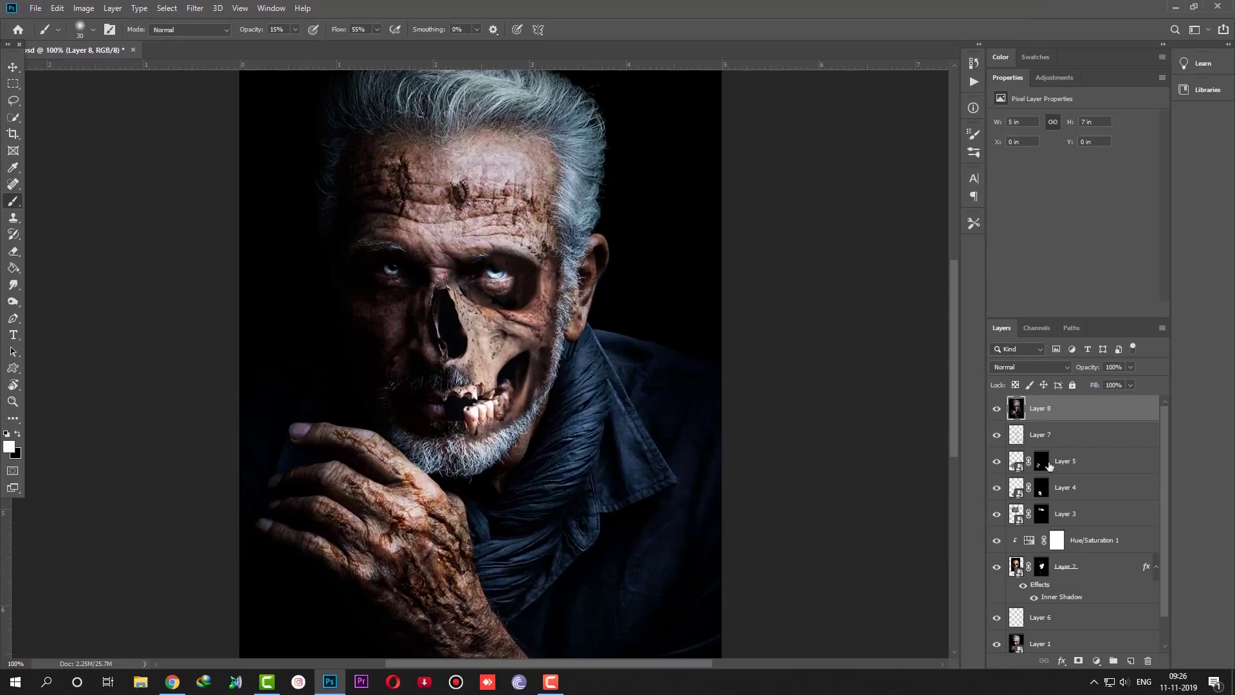
pyautogui.hotkey('ctrl', 'alt', 'shift', 'e')
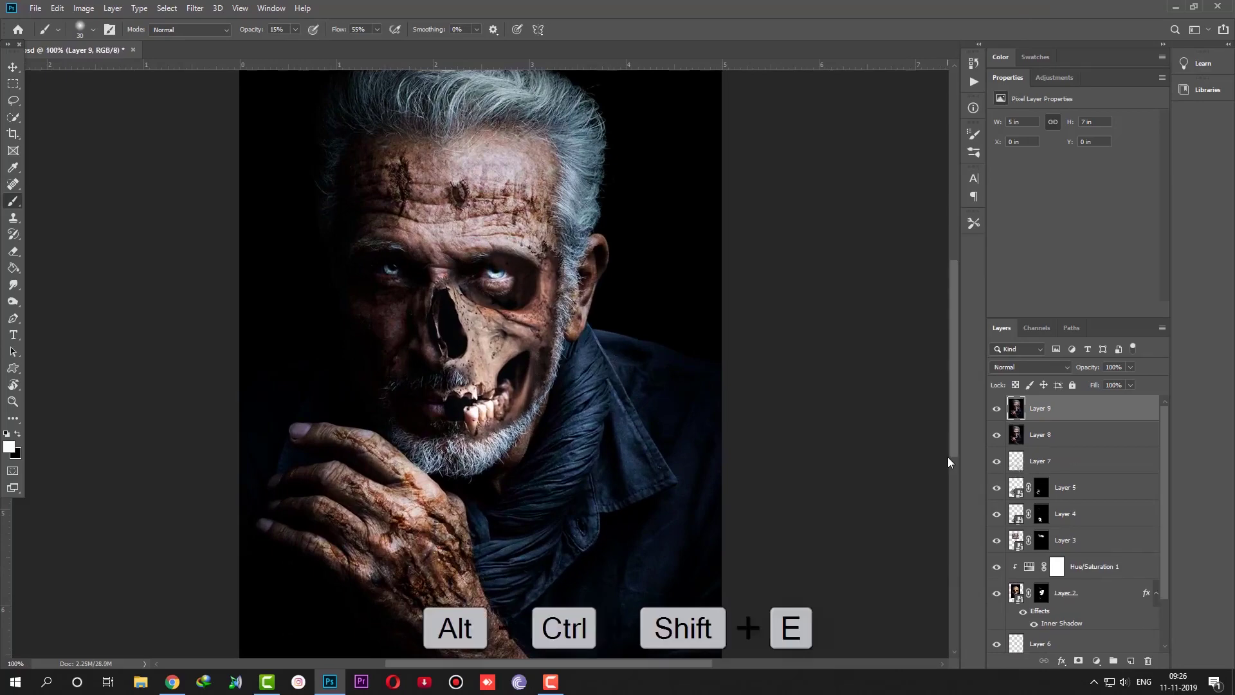
pyautogui.scroll(-1, 947, 457)
pyautogui.scroll(-1, 948, 457)
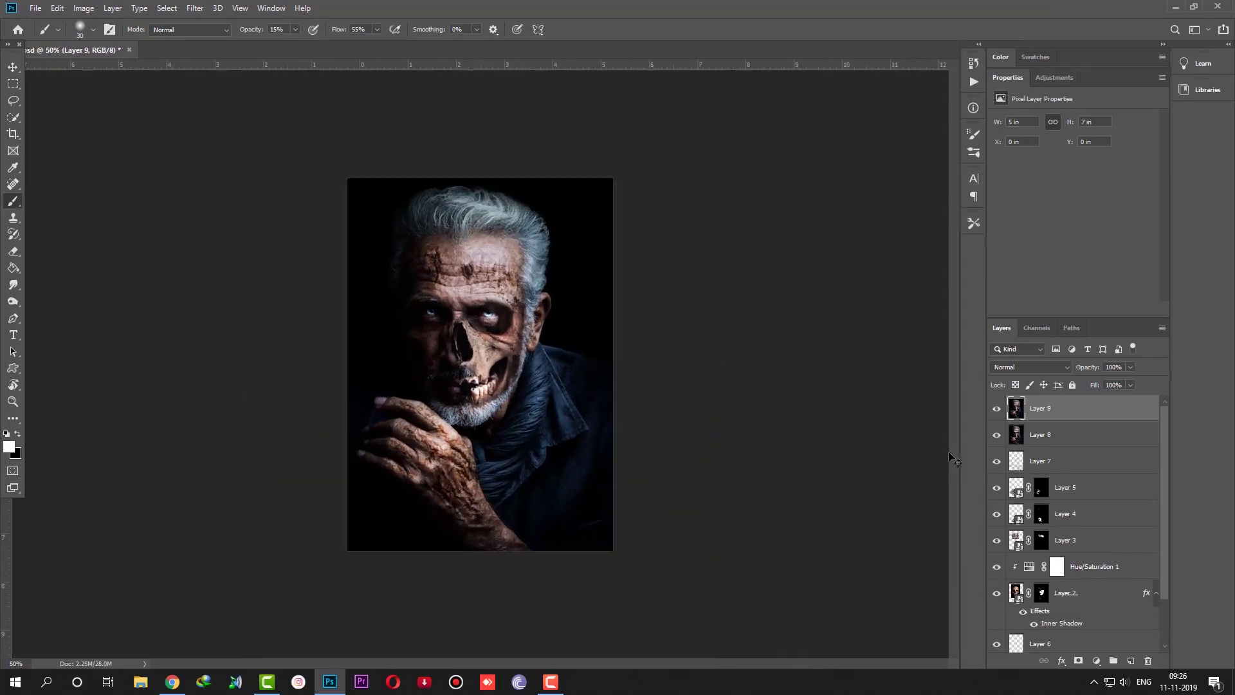
pyautogui.scroll(1, 830, 422)
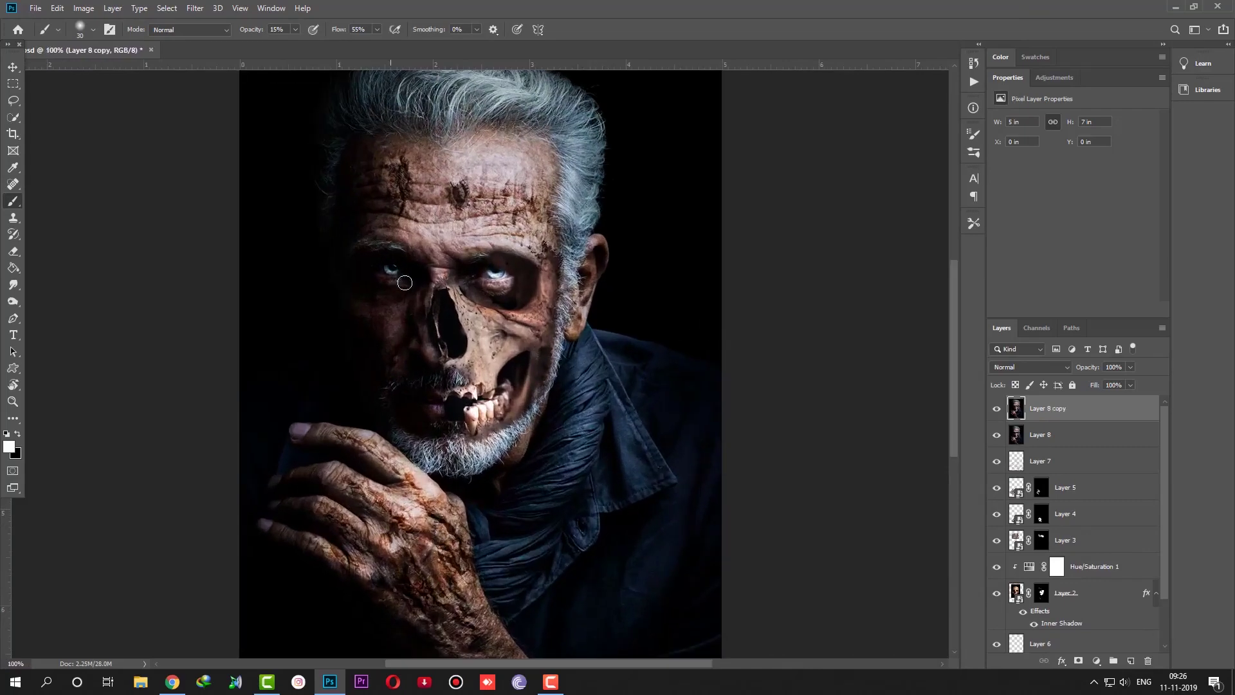
# - Apply a Camera Raw post-crop vignette of -10 to the copied layer
pyautogui.click(195, 8)
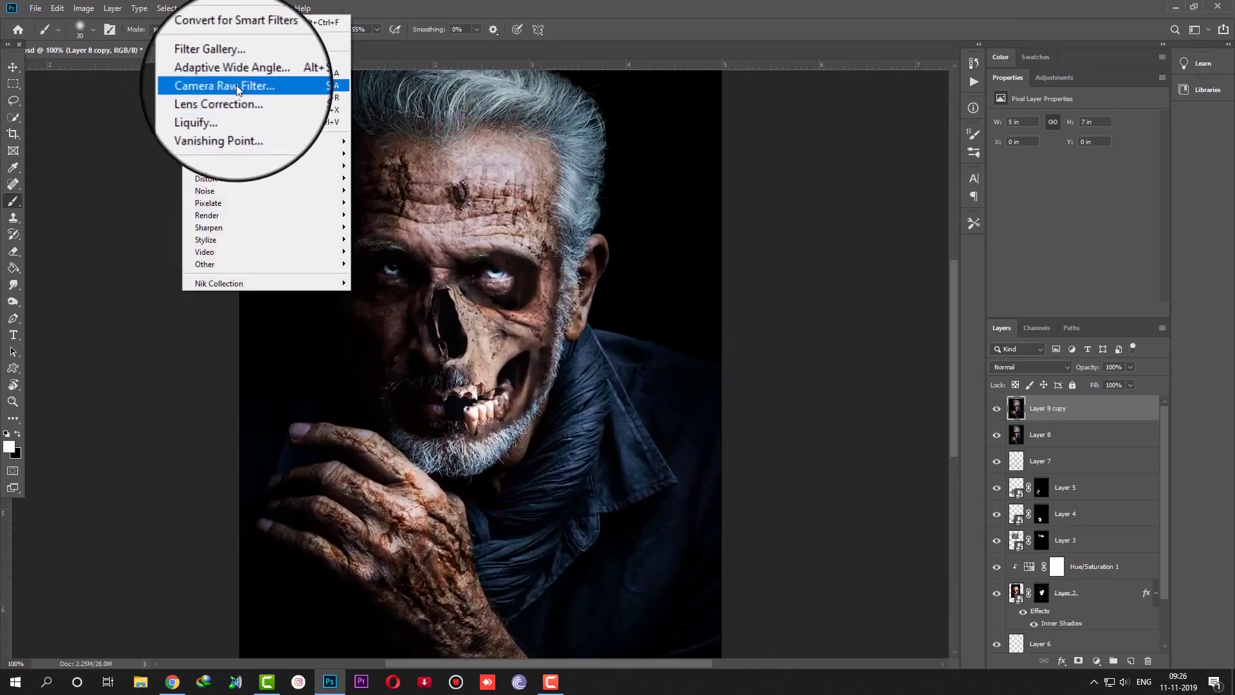
pyautogui.click(236, 85)
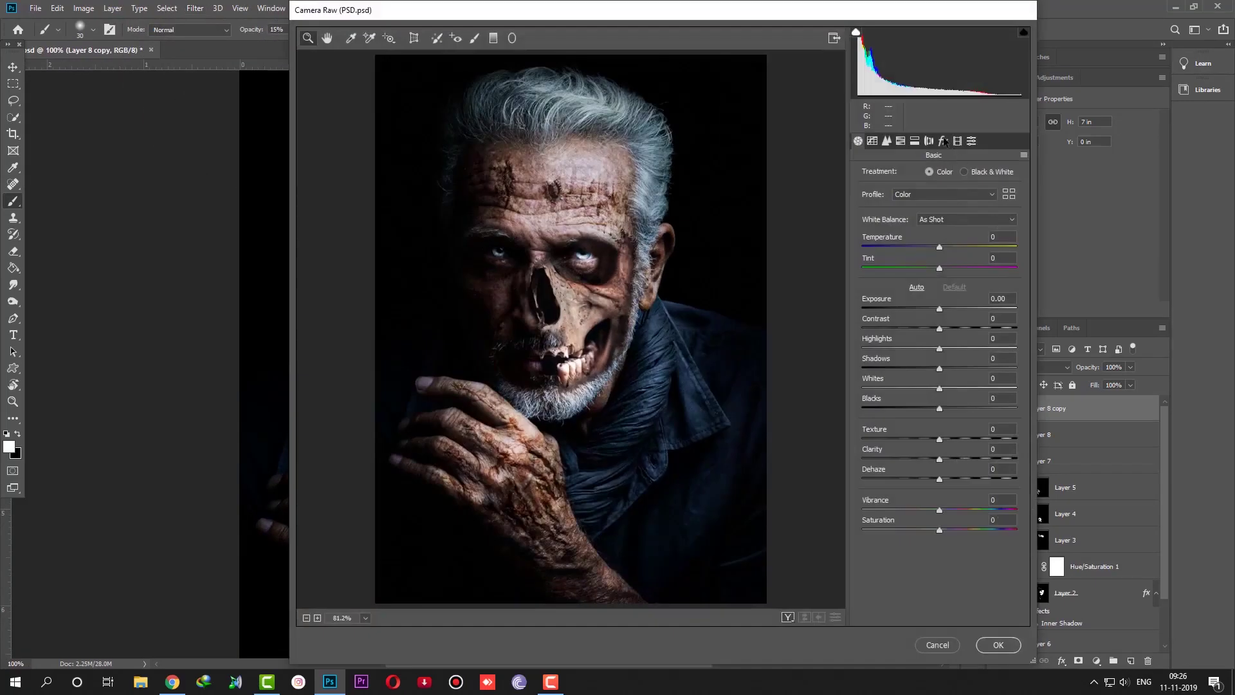
pyautogui.click(943, 141)
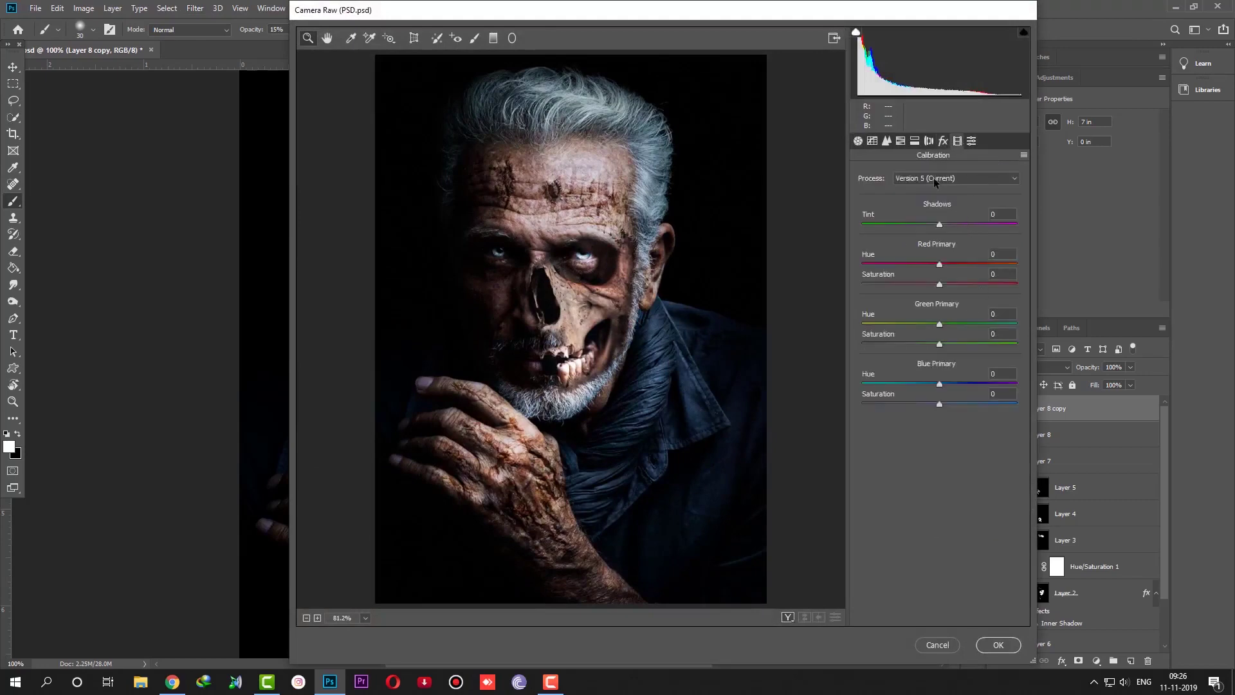
pyautogui.click(943, 141)
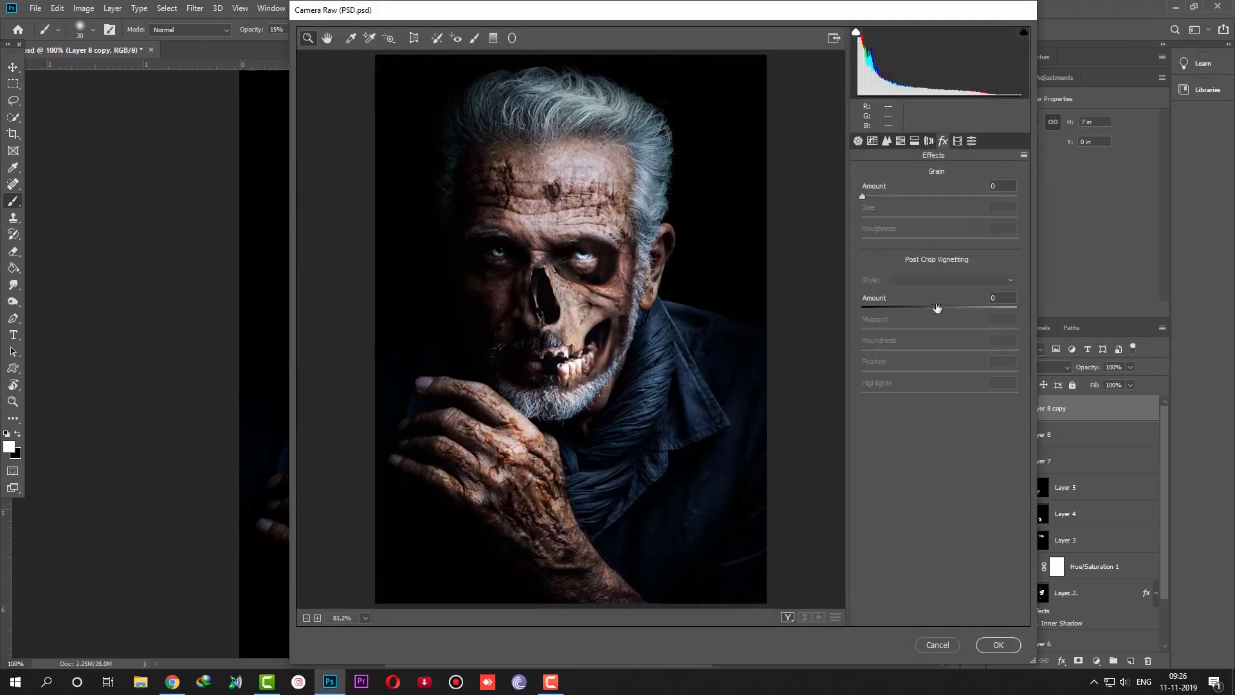
pyautogui.moveTo(939, 308)
pyautogui.mouseDown()
pyautogui.moveTo(901, 309)
pyautogui.moveTo(862, 330)
pyautogui.moveTo(940, 309)
pyautogui.mouseUp()
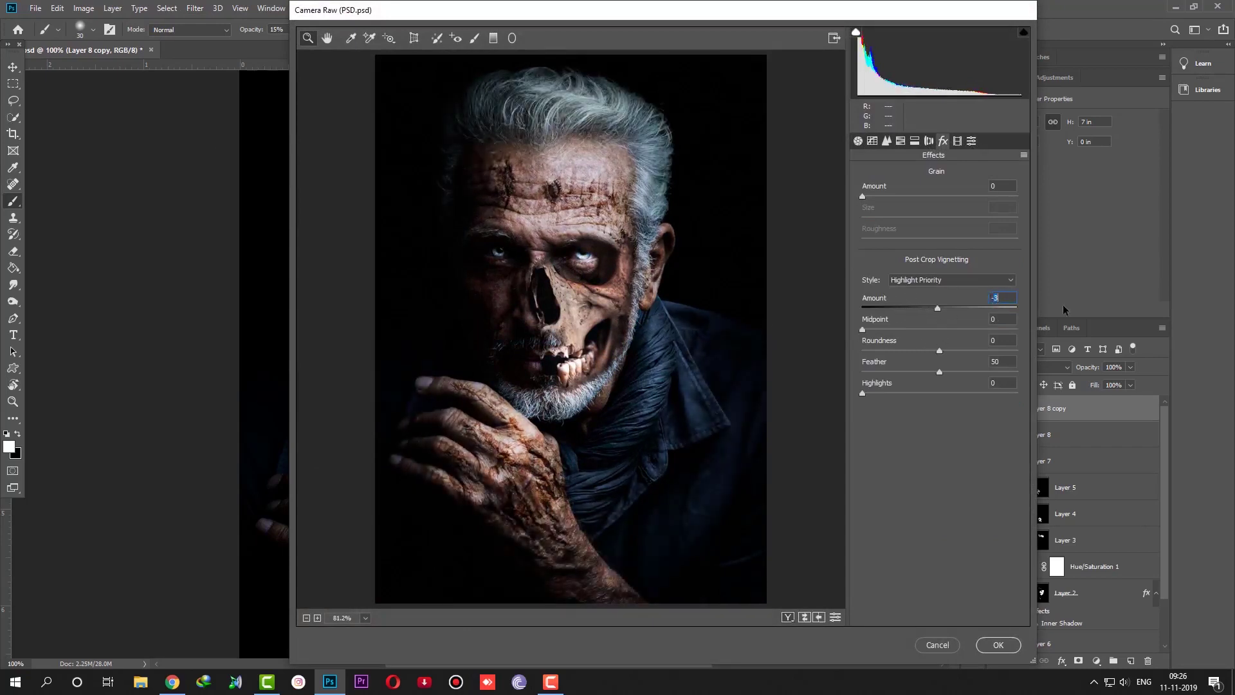
pyautogui.write('-10')
pyautogui.click(998, 645)
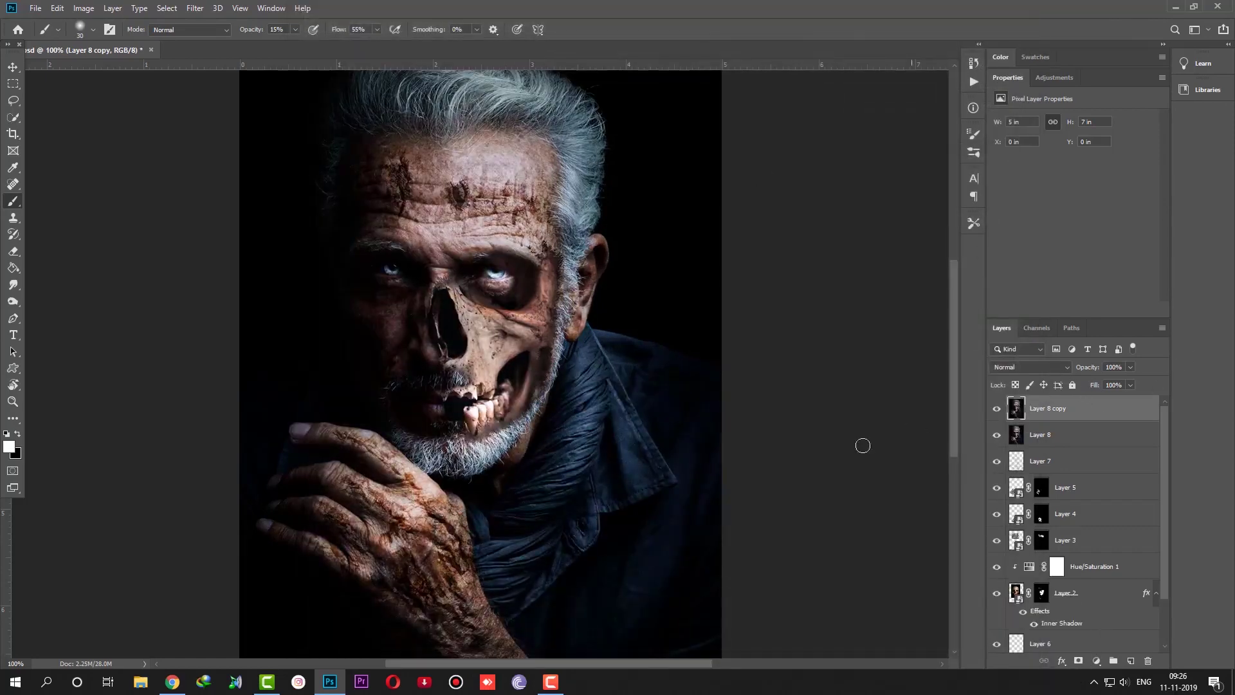
# - Select the Gradient tool and add a white layer mask to Layer 8 copy
pyautogui.press('g')
pyautogui.rightClick(12, 268)
pyautogui.click(64, 265)
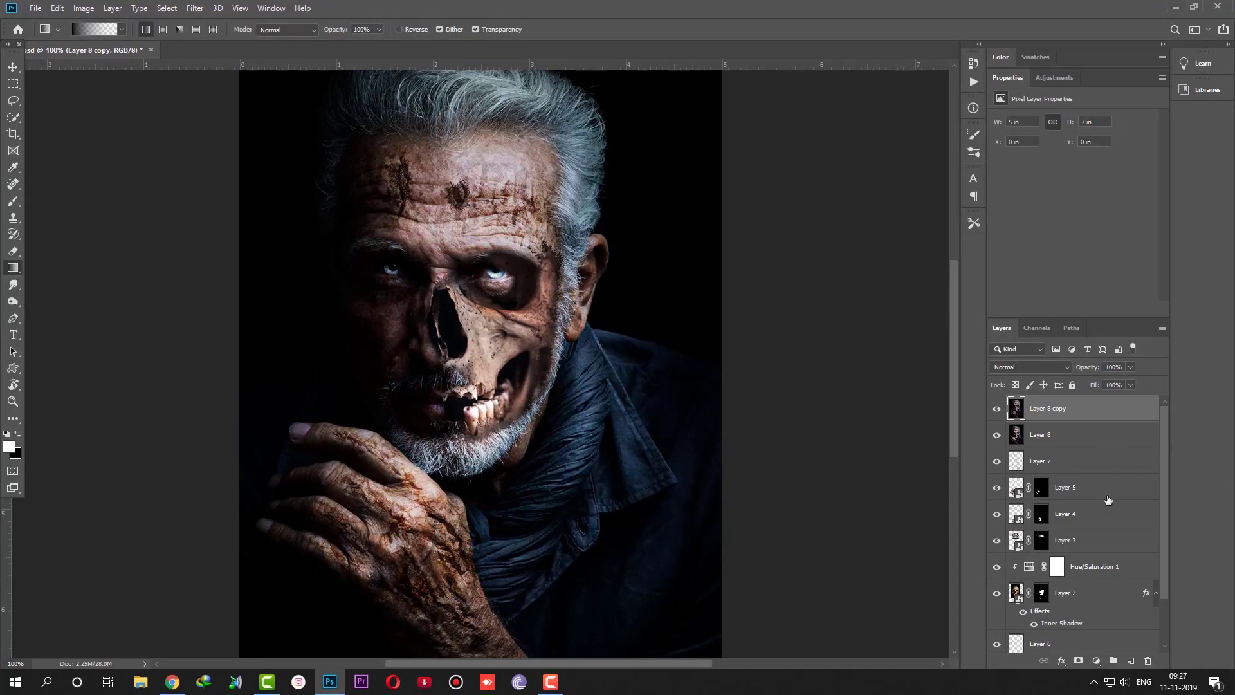
pyautogui.click(1079, 662)
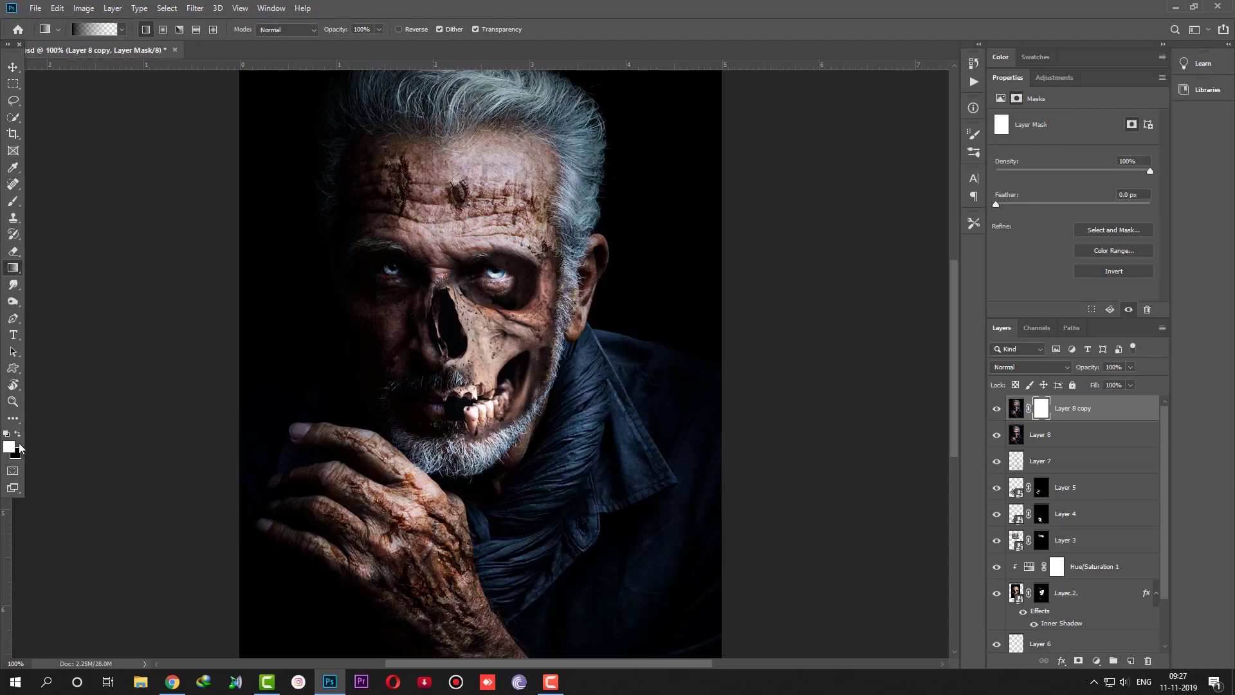
# - Draw a black-to-white gradient on the mask, fit to screen, and retarget the layer pixels
pyautogui.press('x')
pyautogui.moveTo(417, 227); pyautogui.dragTo(623, 479)
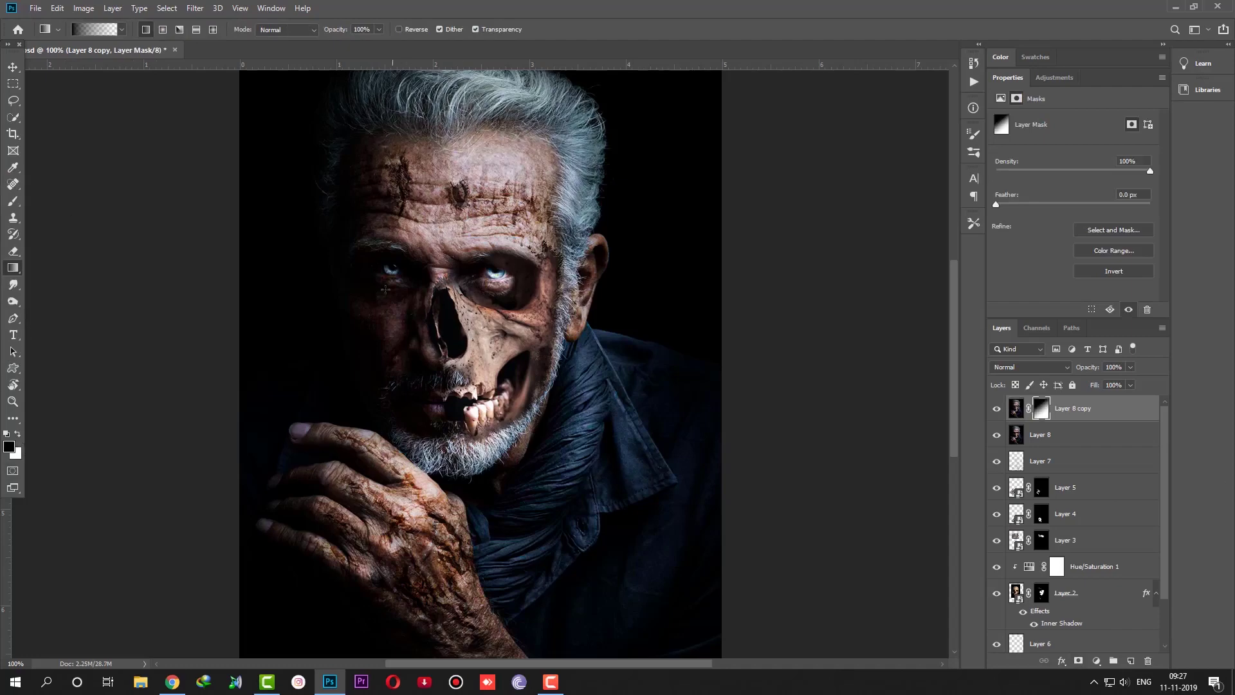
pyautogui.moveTo(386, 289); pyautogui.dragTo(656, 557)
pyautogui.hotkey('ctrl', '0')
pyautogui.press('v')
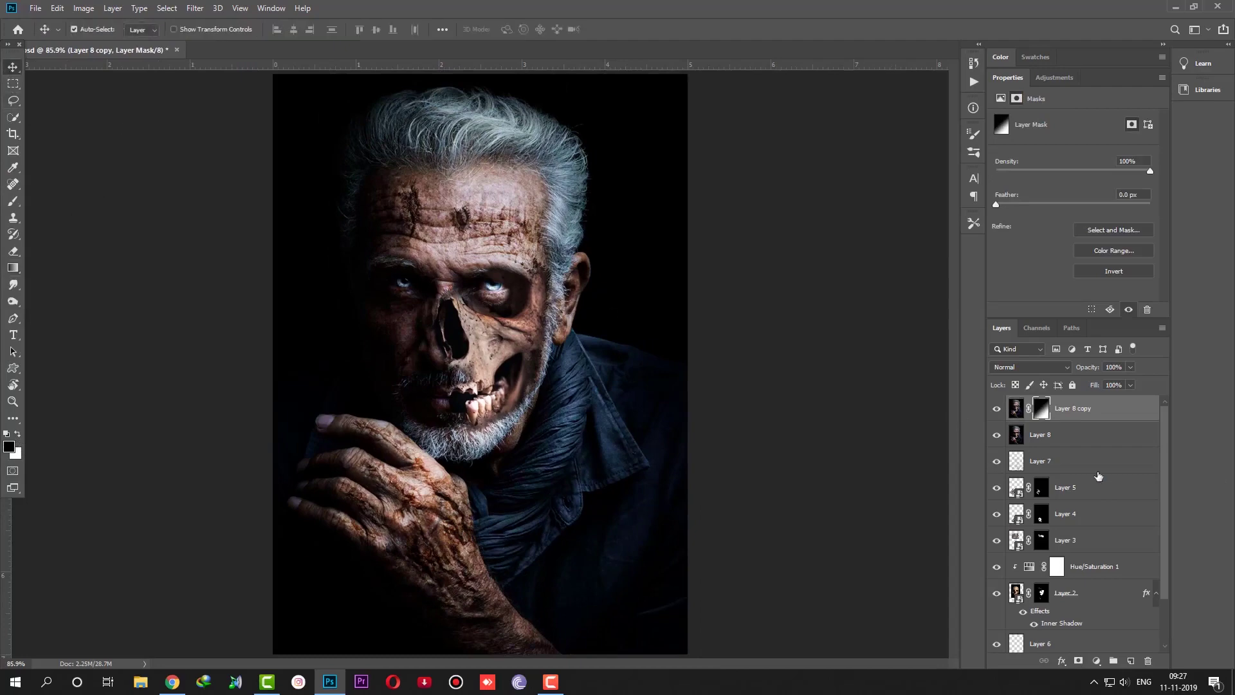
pyautogui.click(1113, 414)
# - Stamp a merged Layer 10 and set its blend mode to Linear Light
pyautogui.press('x')
pyautogui.hotkey('ctrl', 'shift', 'alt', 'e')
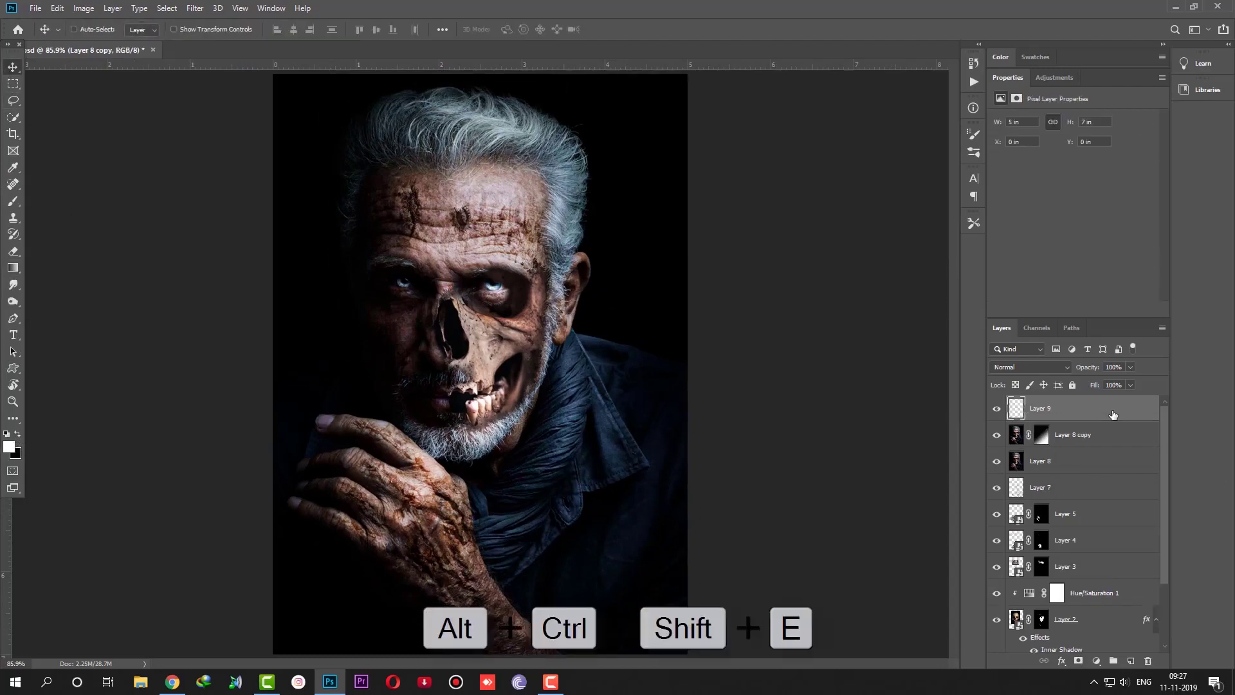
pyautogui.hotkey('ctrl', 'shift', 'alt', 'e')
pyautogui.click(1037, 368)
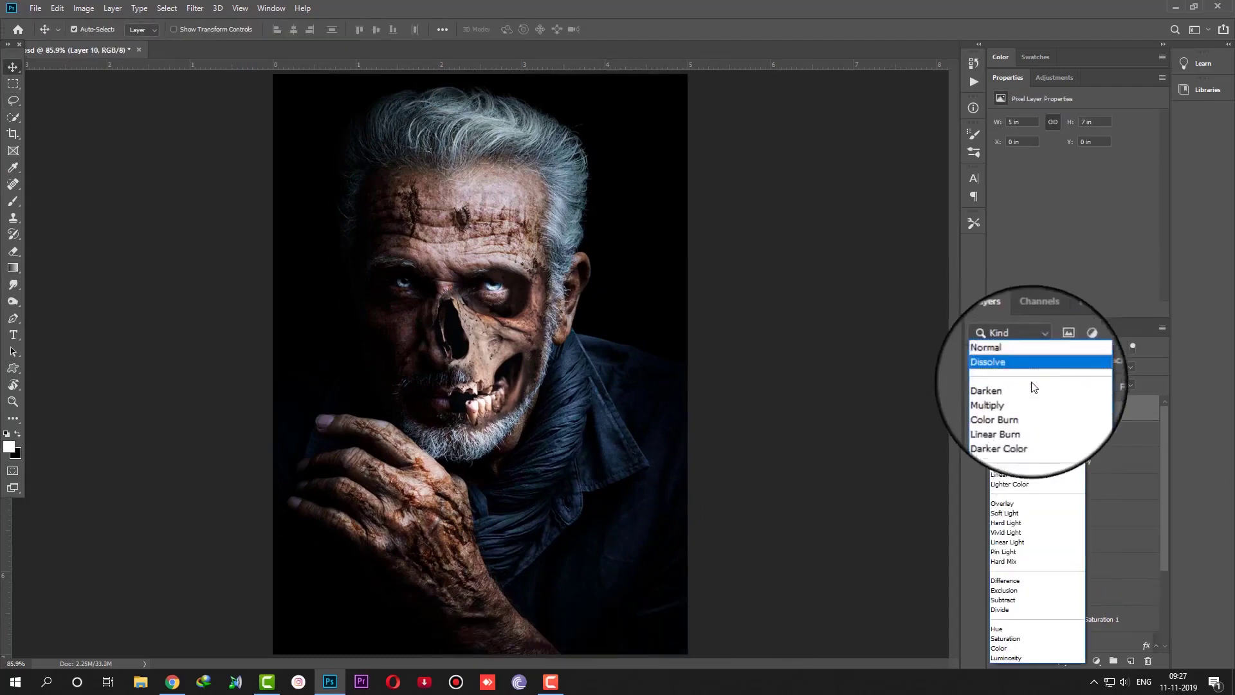
pyautogui.click(1023, 545)
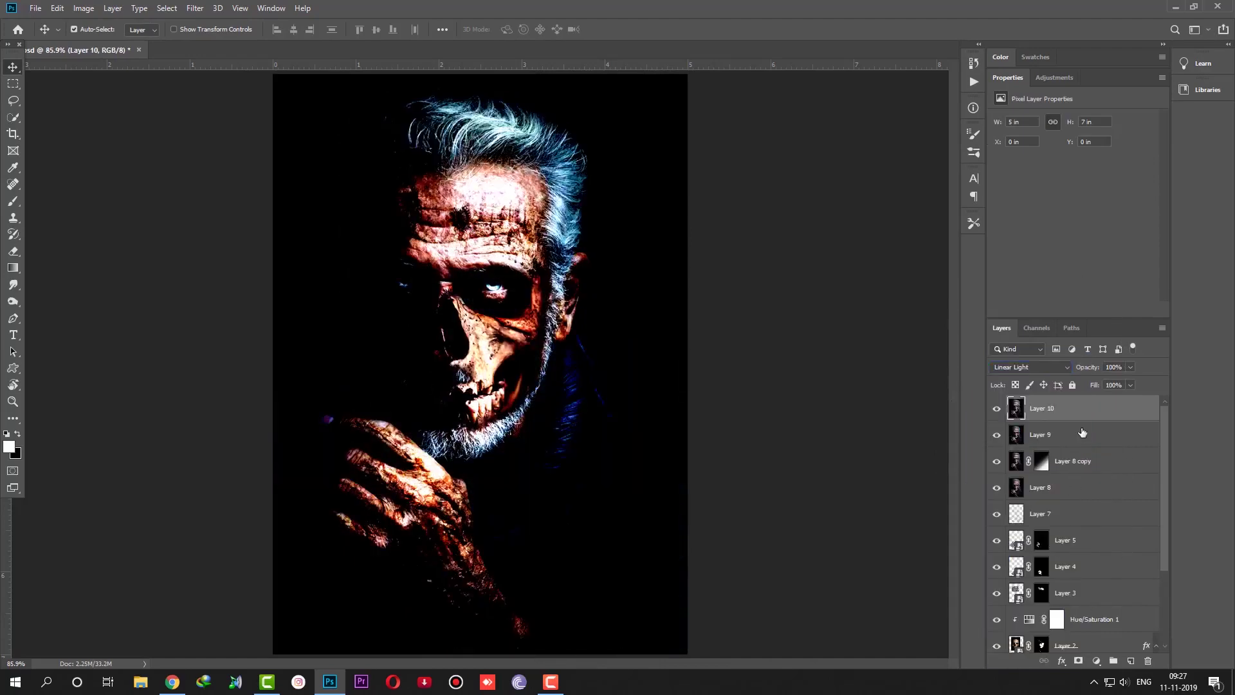
# - Apply High Pass at 0.4 px to Layer 10, then stamp a merged Layer 11
pyautogui.click(195, 8)
pyautogui.moveTo(204, 264)
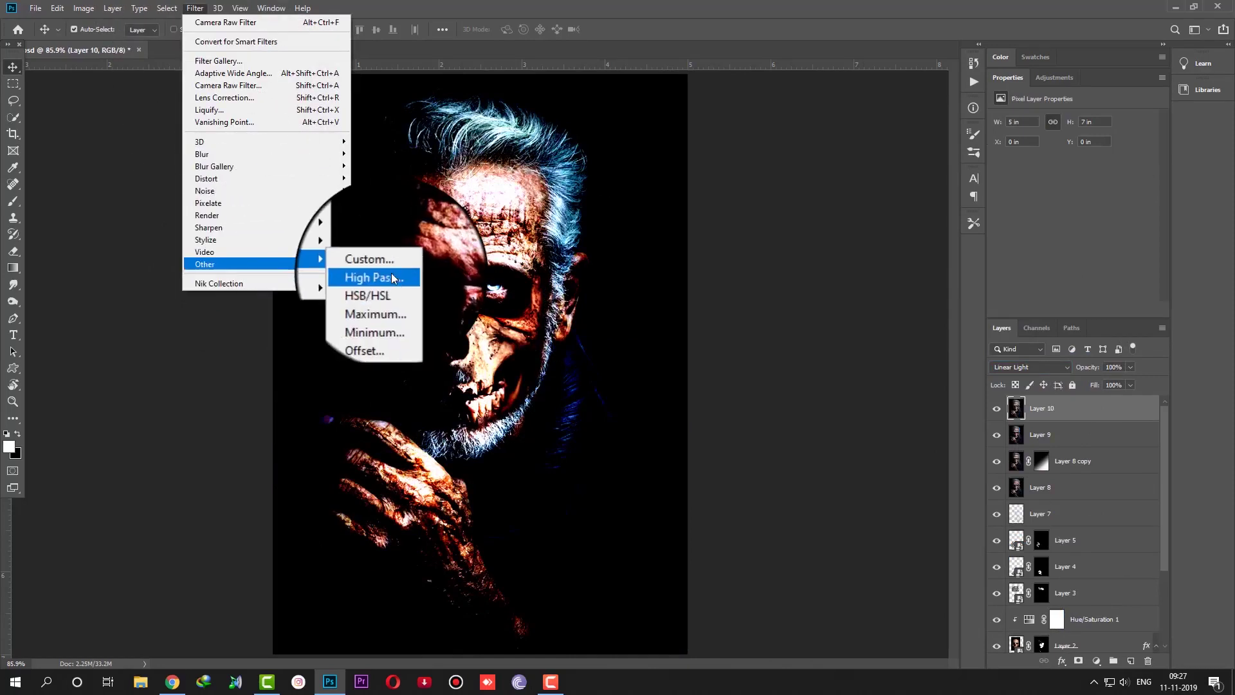
pyautogui.click(393, 278)
pyautogui.click(562, 317)
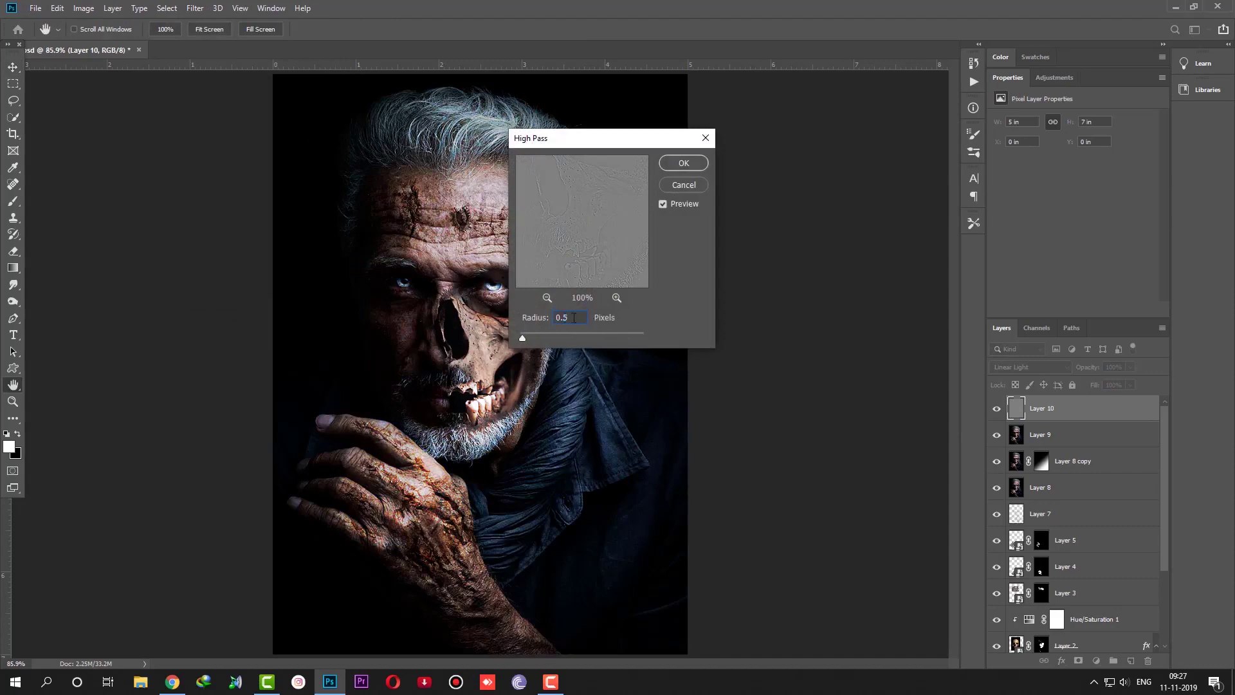
pyautogui.press('Down')
pyautogui.click(685, 165)
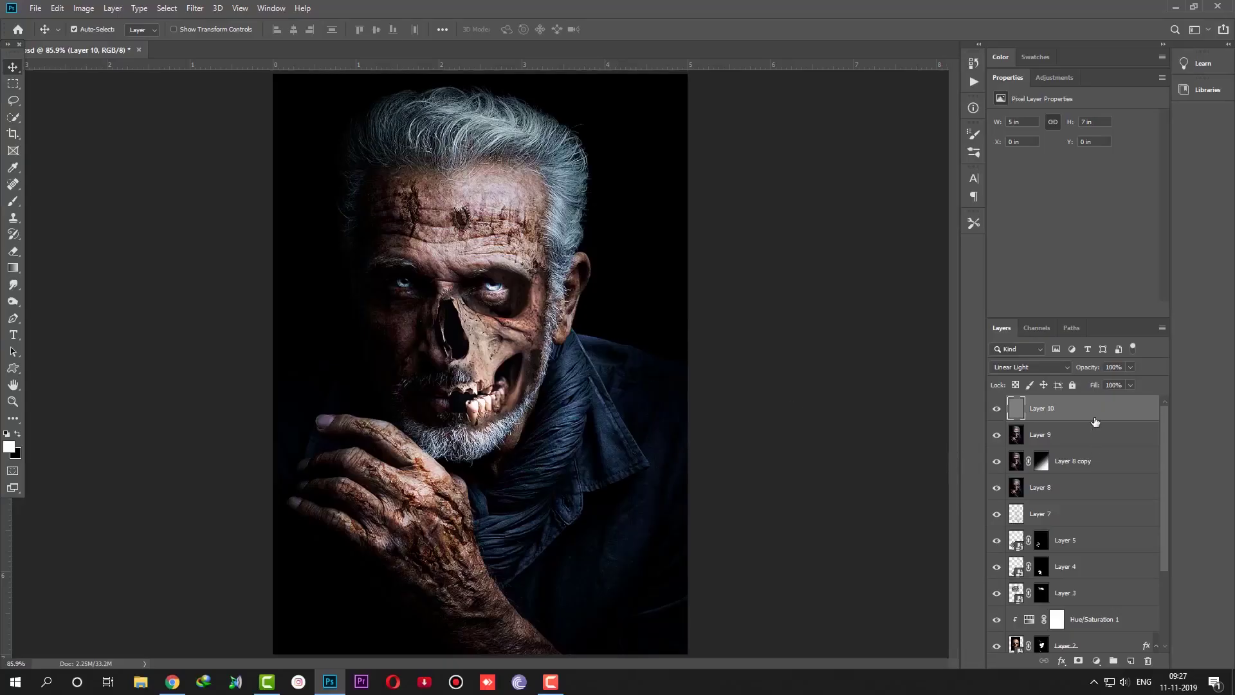
pyautogui.hotkey('ctrl', 'alt', 'shift', 'e')
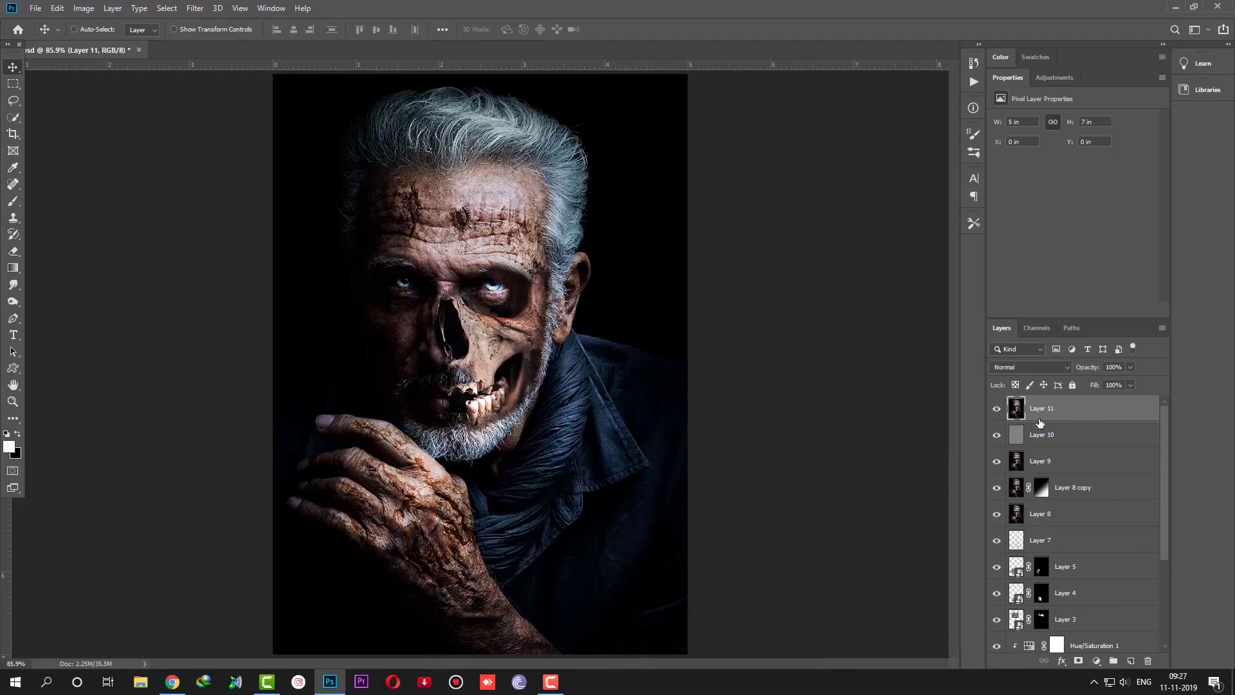
pyautogui.hotkey('ctrl', '-')
# - Add a Neutral Density gradient fill layer with reduced scale
pyautogui.hotkey('ctrl', '+')
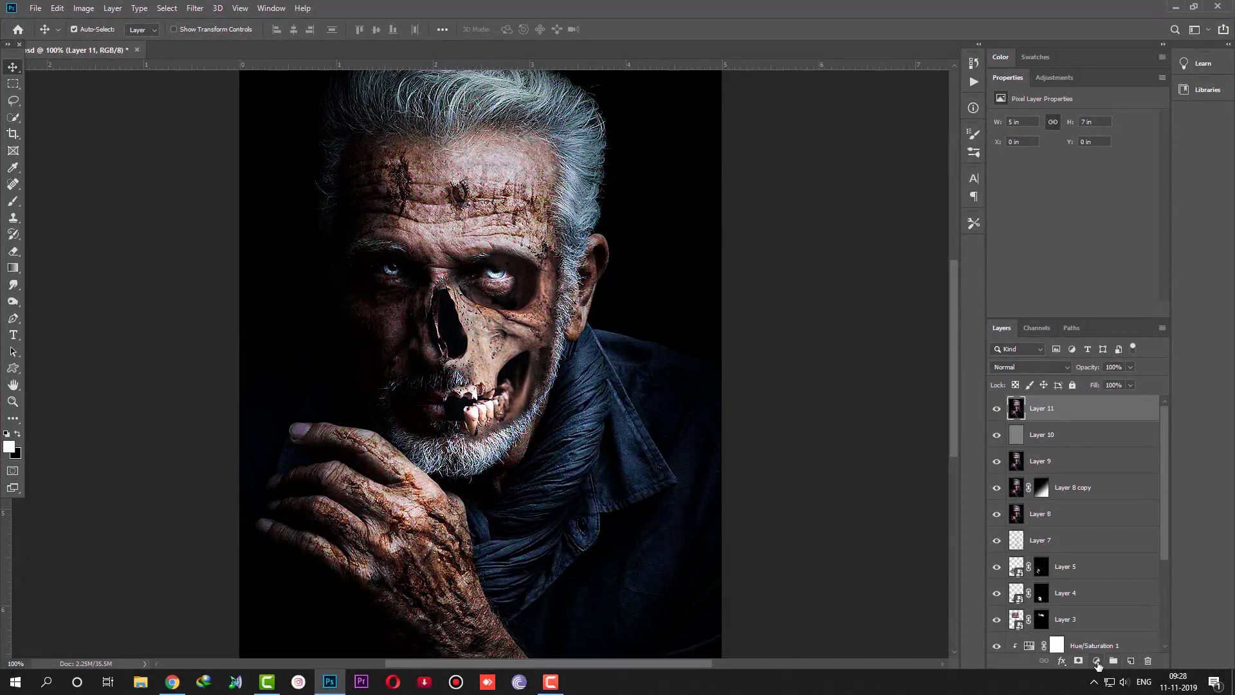
pyautogui.click(1097, 662)
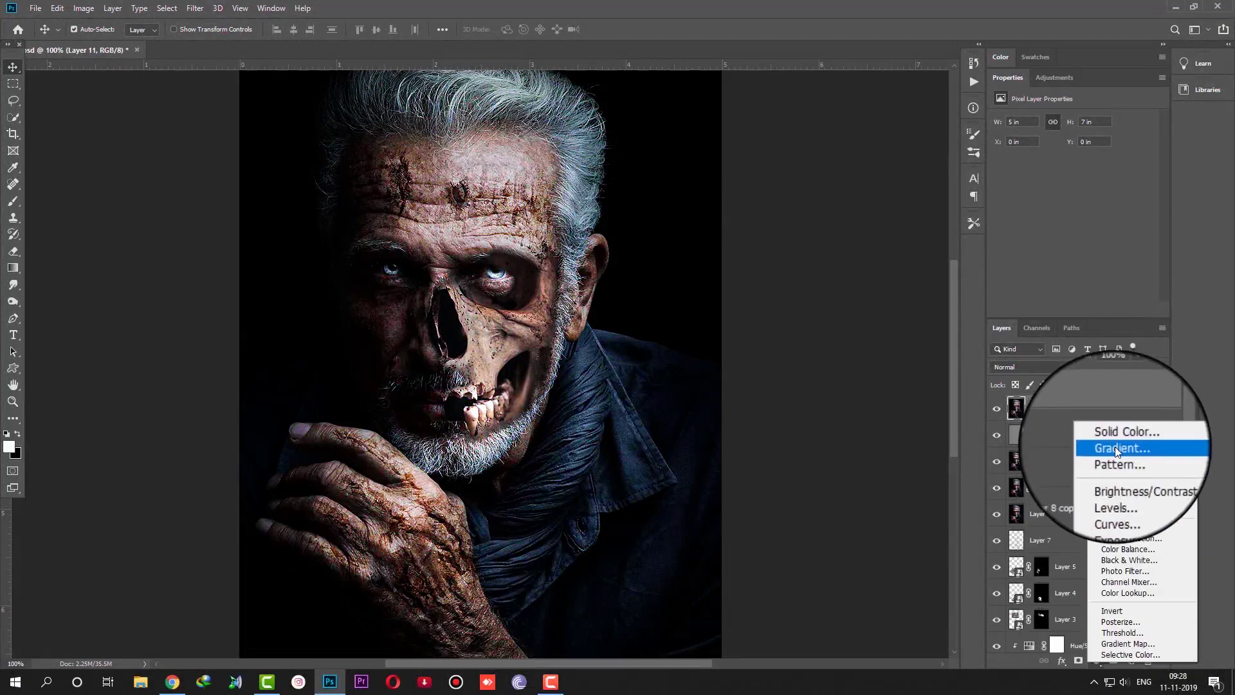
pyautogui.click(1114, 447)
pyautogui.click(785, 147)
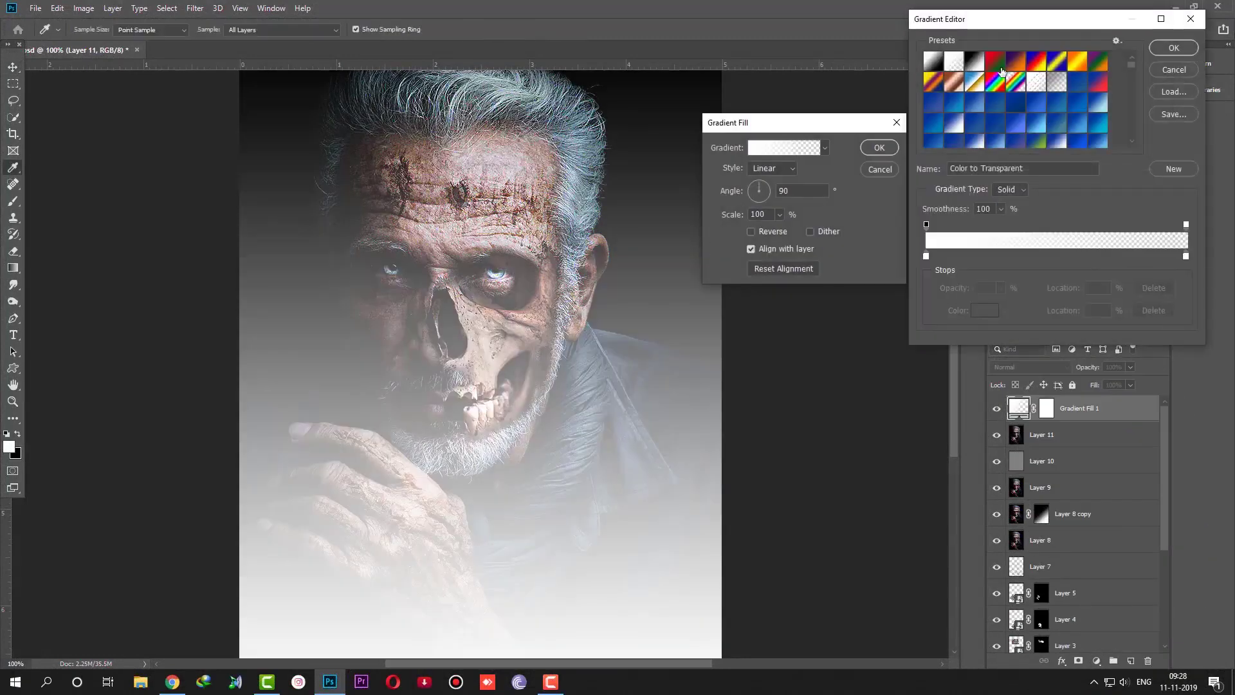
pyautogui.click(1057, 81)
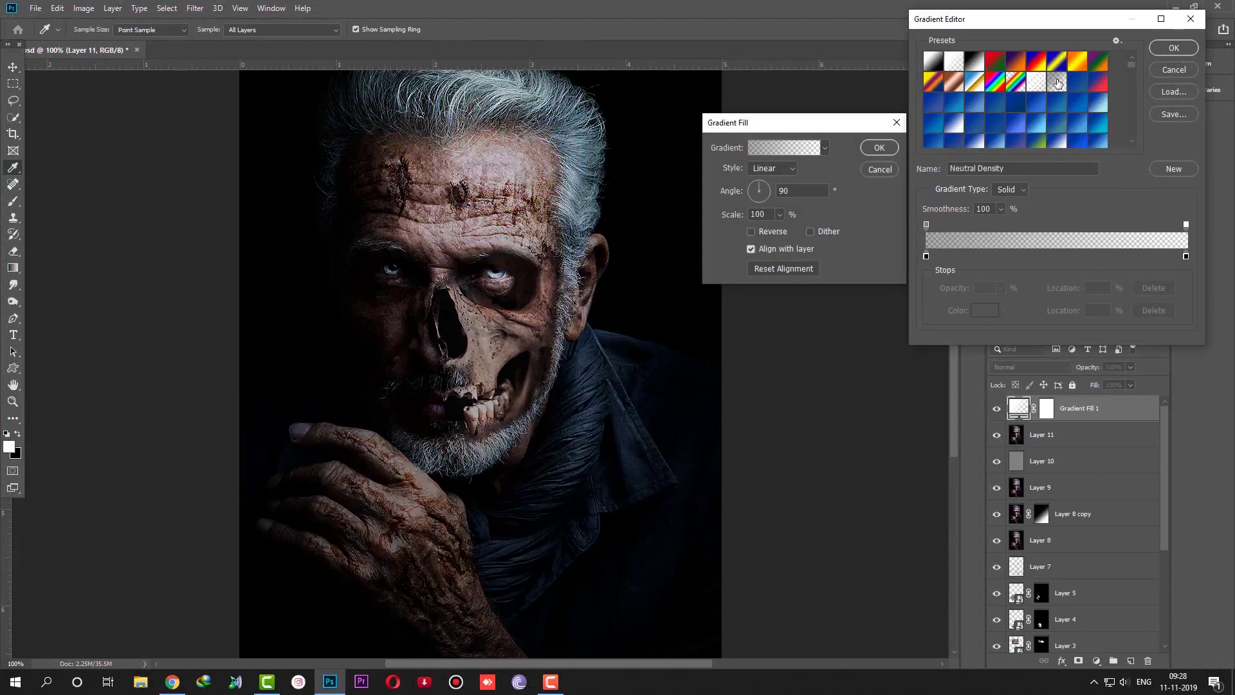
pyautogui.click(1172, 49)
pyautogui.moveTo(739, 217); pyautogui.dragTo(719, 219)
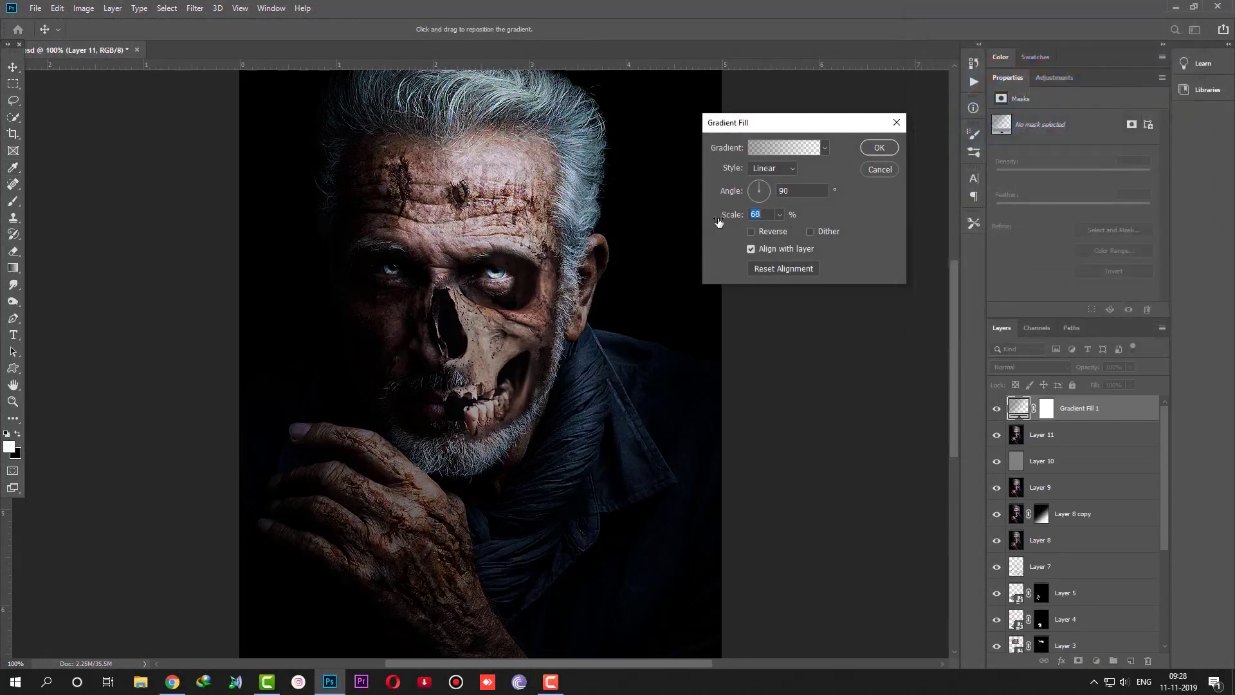
pyautogui.click(781, 215)
pyautogui.moveTo(796, 230); pyautogui.dragTo(811, 231)
pyautogui.write('100')
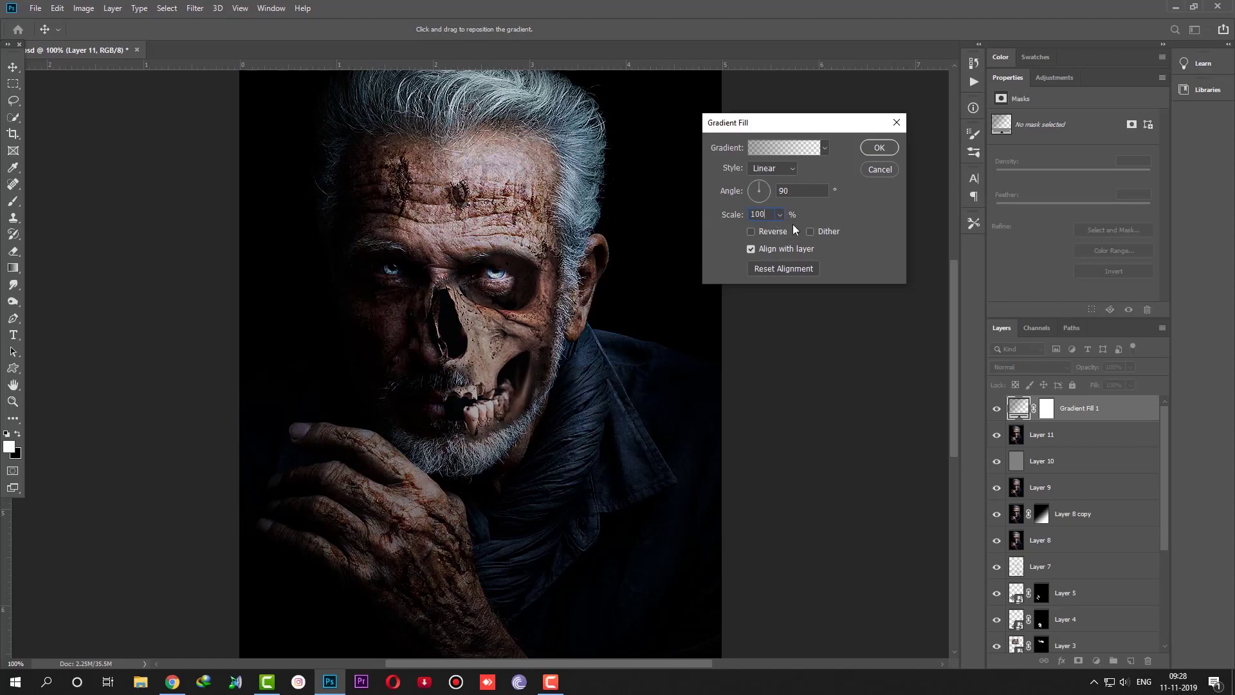
pyautogui.press('Return')
# - Set the gradient fill scale to 21% and reposition it to brighten face and hand
pyautogui.doubleClick(1019, 409)
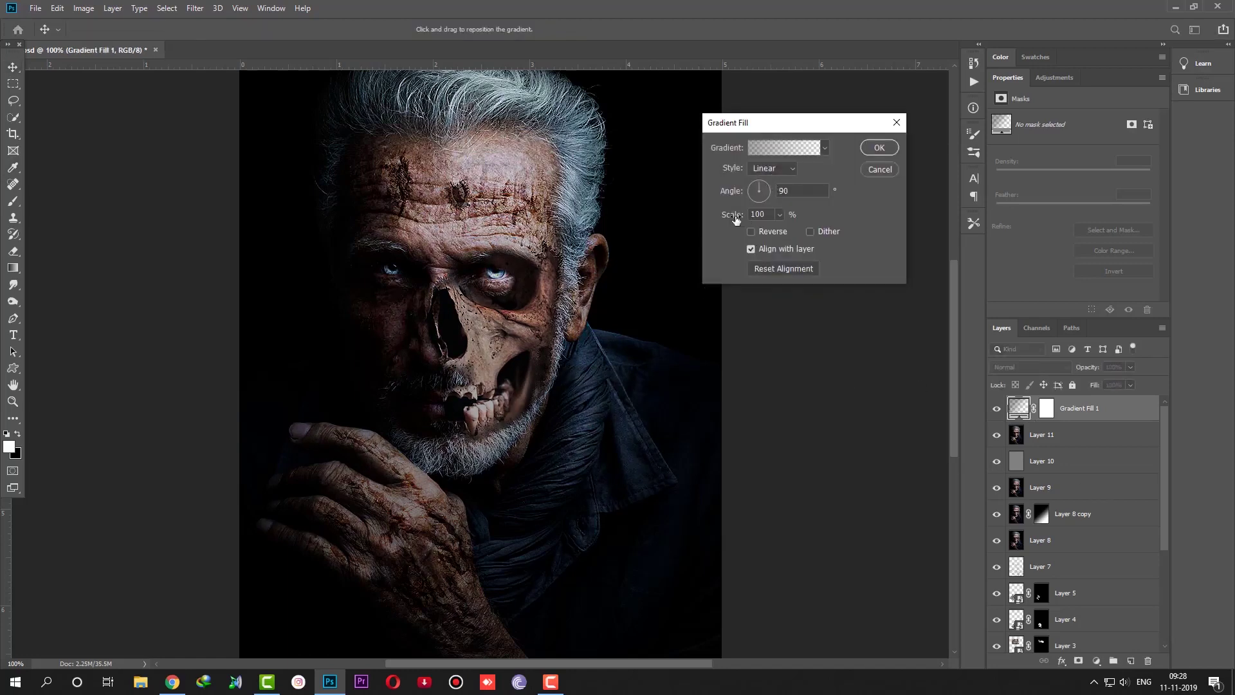
pyautogui.moveTo(735, 219)
pyautogui.mouseDown()
pyautogui.moveTo(691, 221)
pyautogui.moveTo(422, 587)
pyautogui.mouseUp()
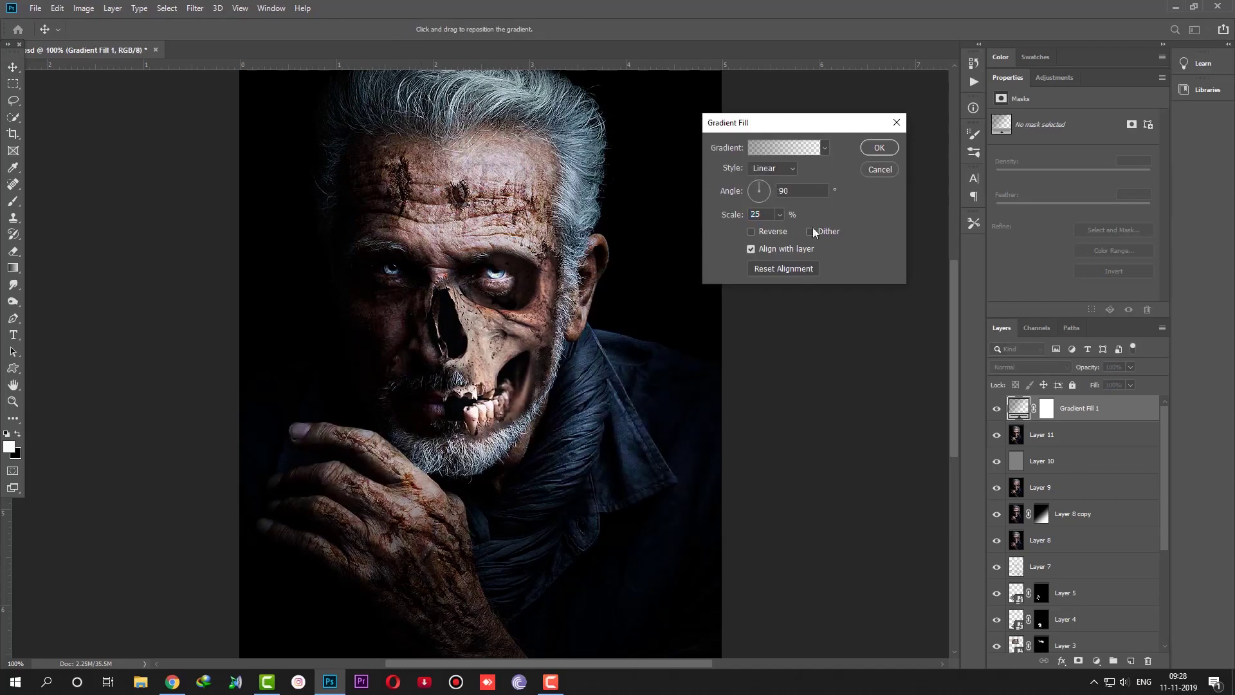
pyautogui.moveTo(715, 220); pyautogui.dragTo(727, 220)
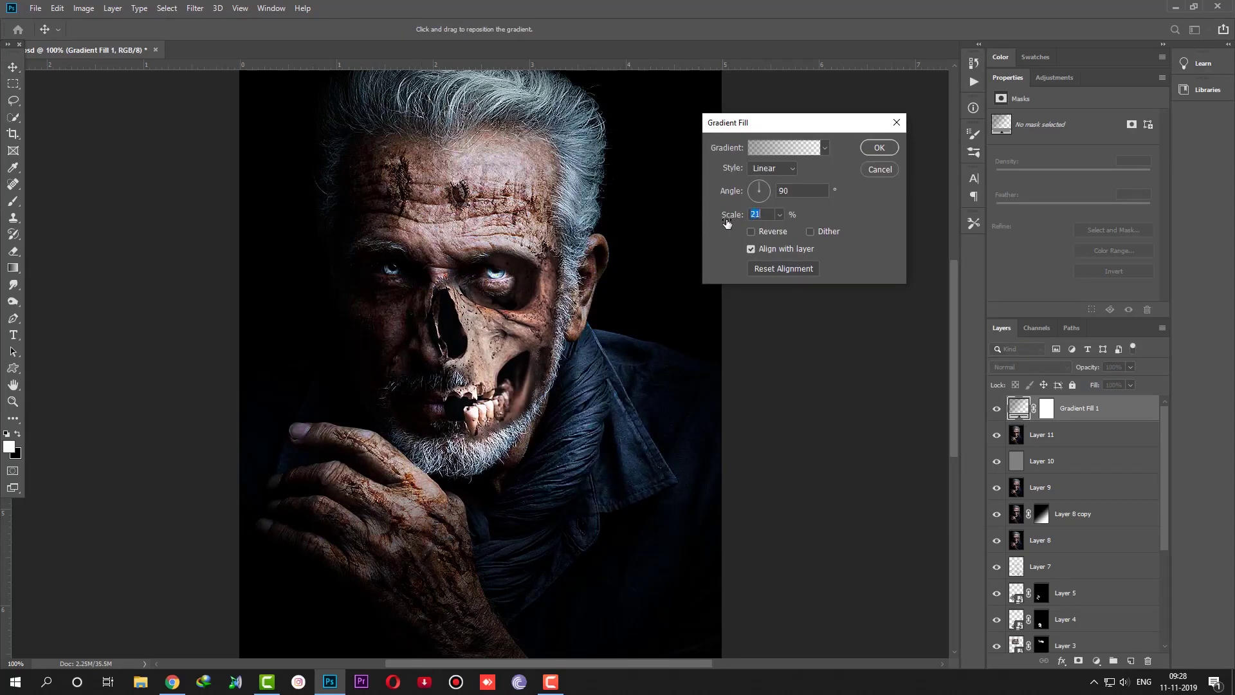
pyautogui.moveTo(471, 624); pyautogui.dragTo(482, 611)
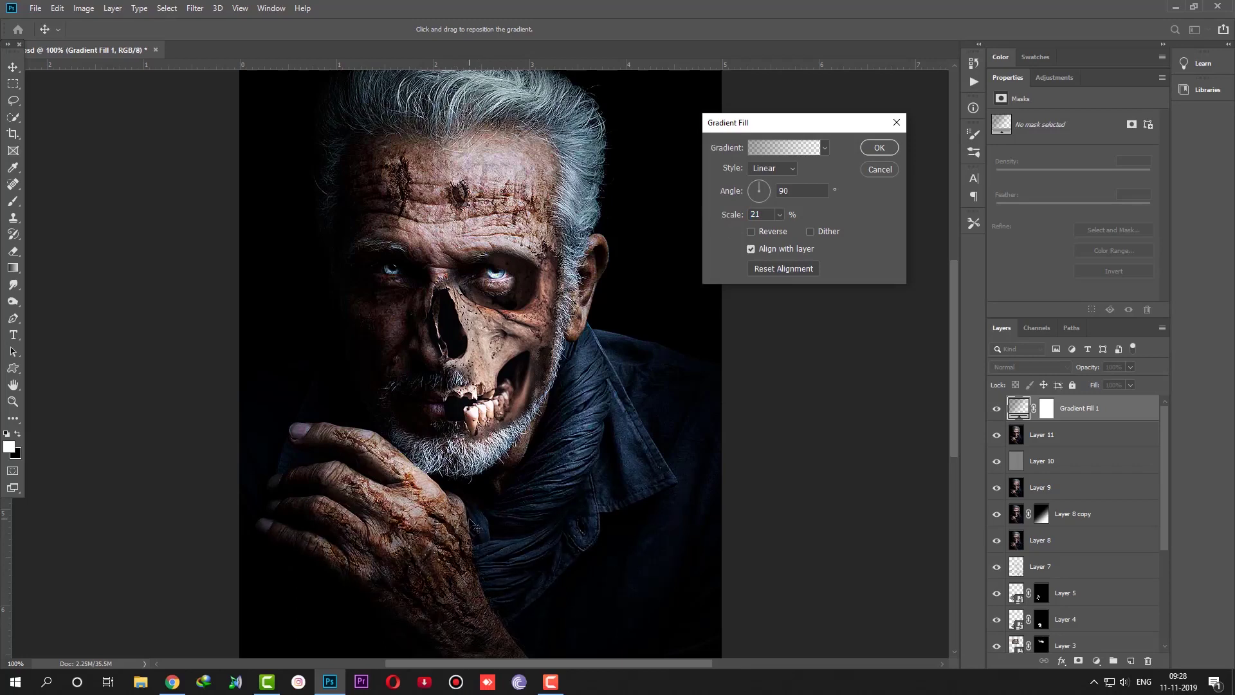
pyautogui.click(878, 152)
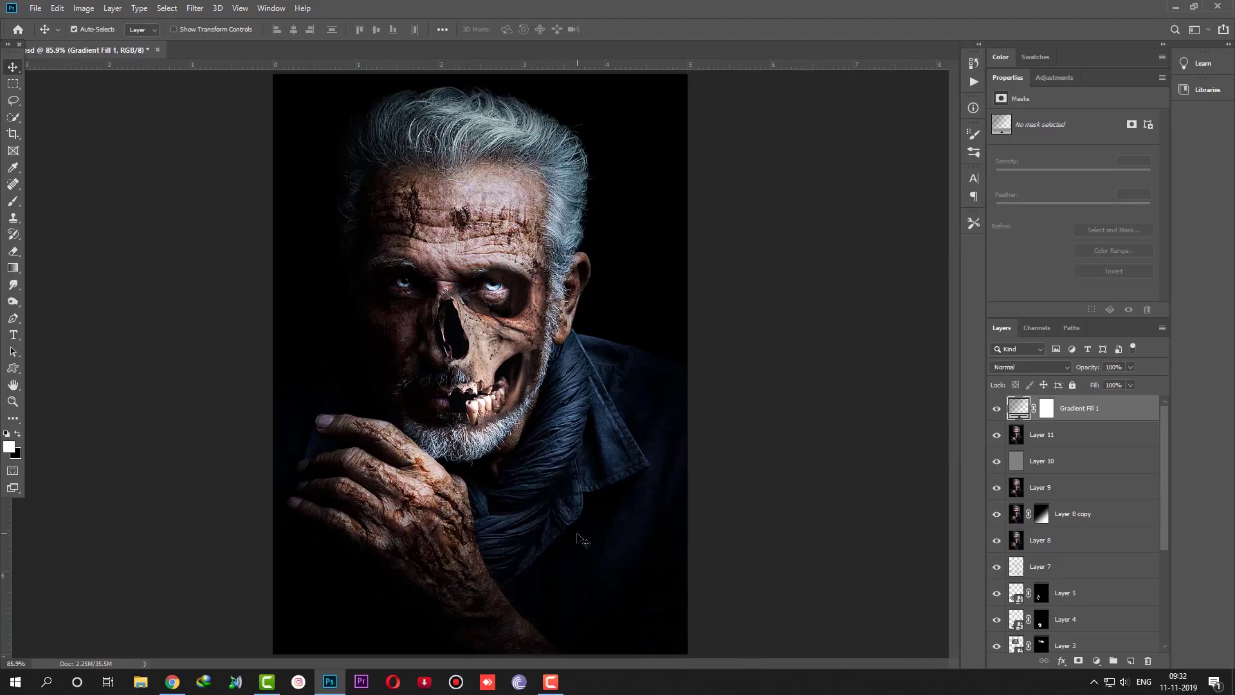
# - Type white 'THE' below the face and scale it up
pyautogui.press('t')
pyautogui.click(519, 517)
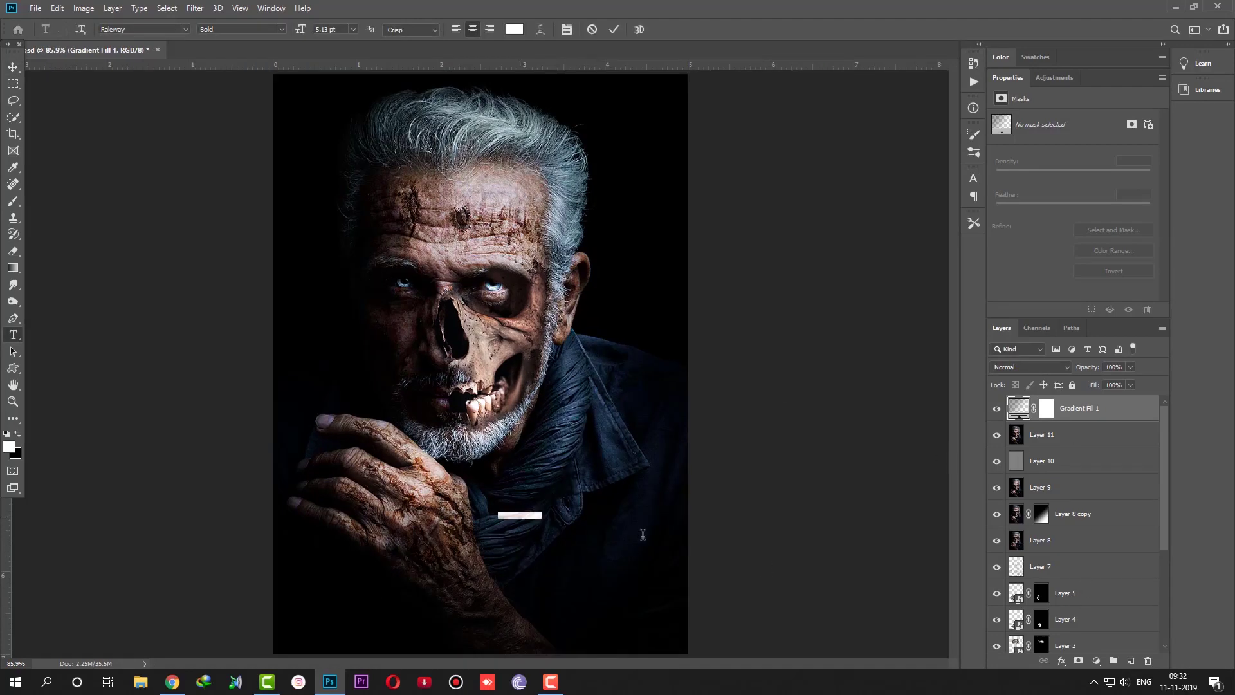
pyautogui.write('THE')
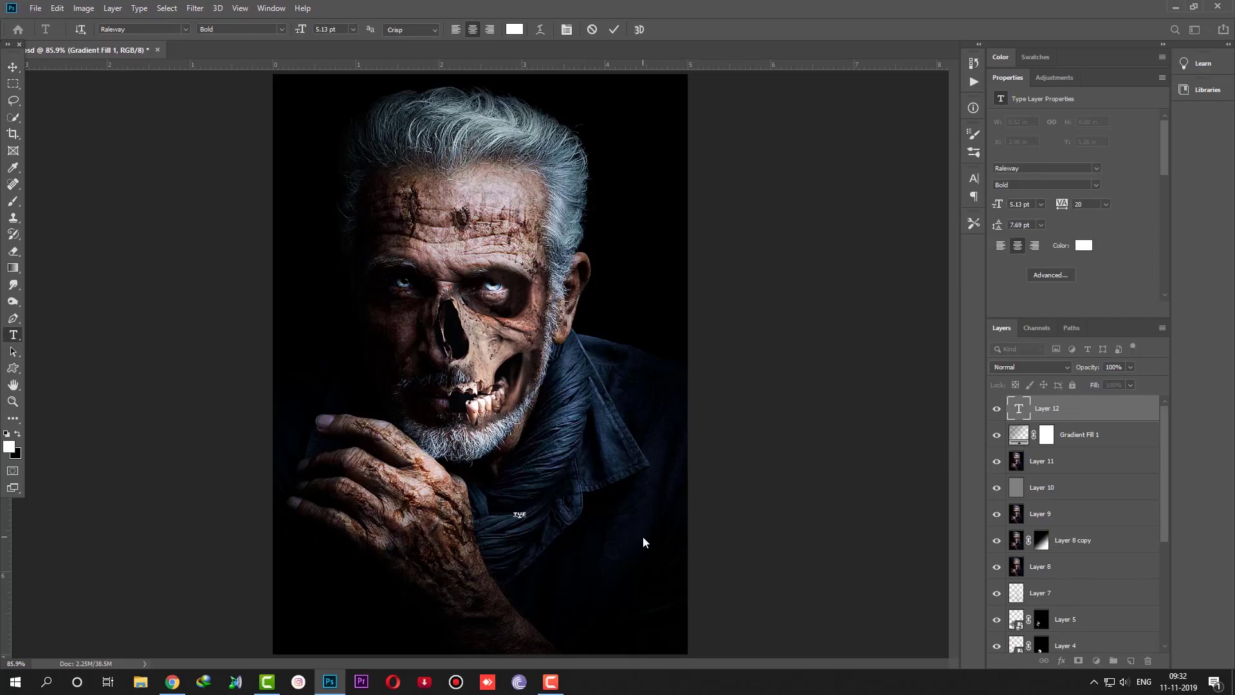
pyautogui.hotkey('ctrl', 'Return')
pyautogui.hotkey('ctrl', 't')
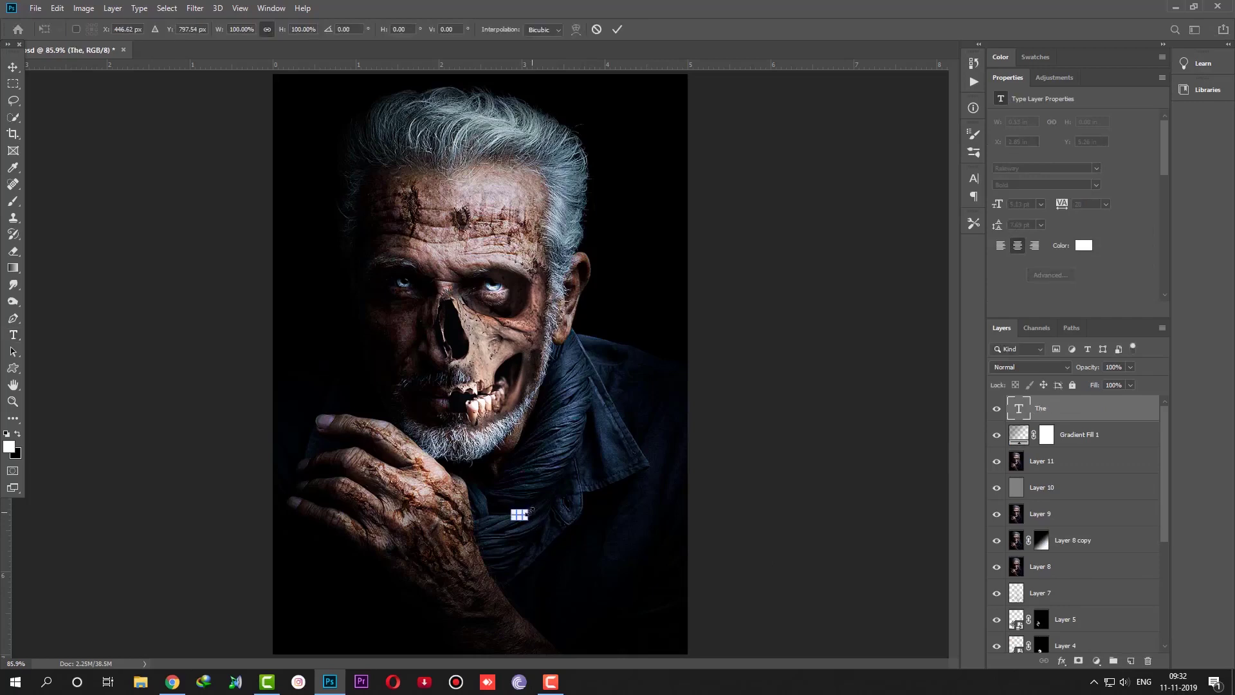
pyautogui.moveTo(527, 510)
pyautogui.mouseDown()
pyautogui.moveTo(564, 498)
pyautogui.moveTo(637, 506)
pyautogui.mouseUp()
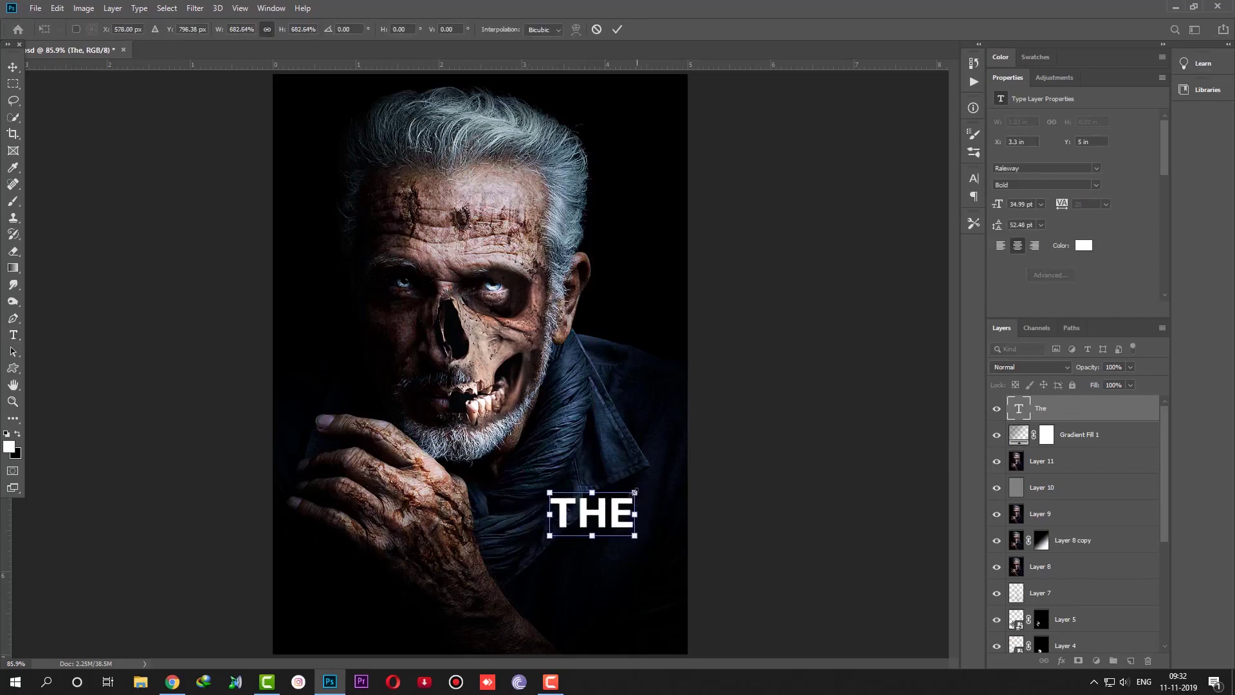
pyautogui.press('Return')
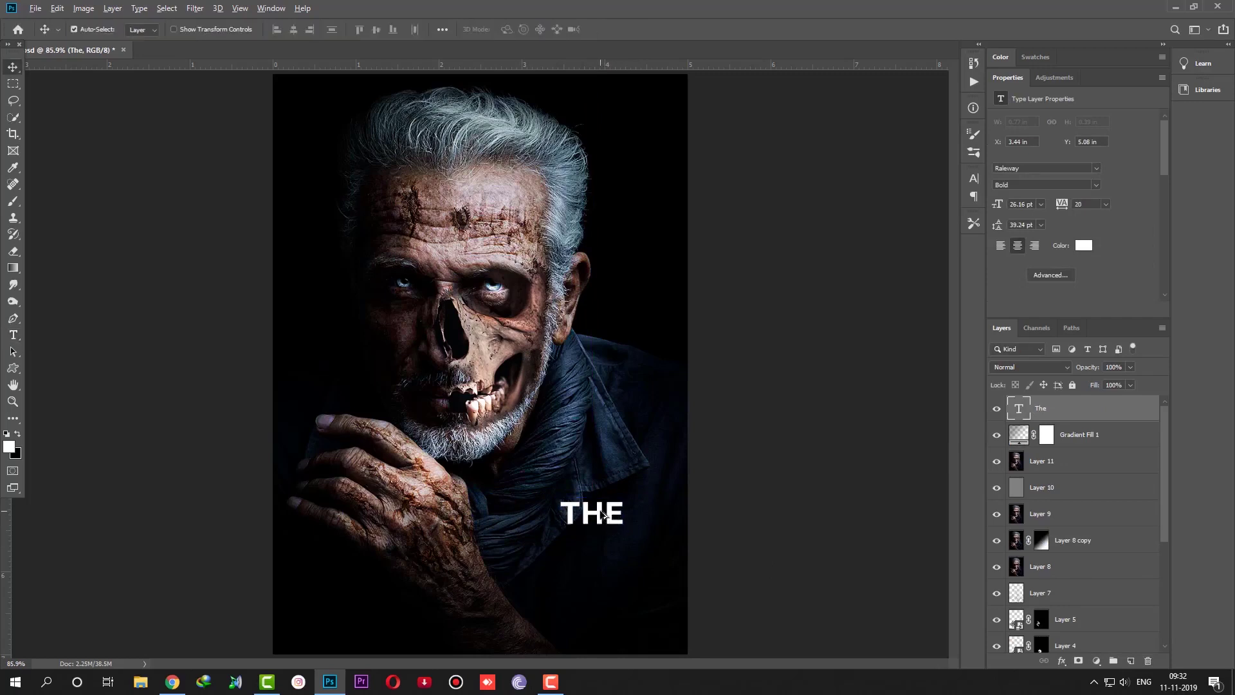
# - Duplicate THE just below, retype the copy as 'SKULL' and enlarge it
pyautogui.moveTo(599, 516); pyautogui.dragTo(599, 547)
pyautogui.doubleClick(598, 534)
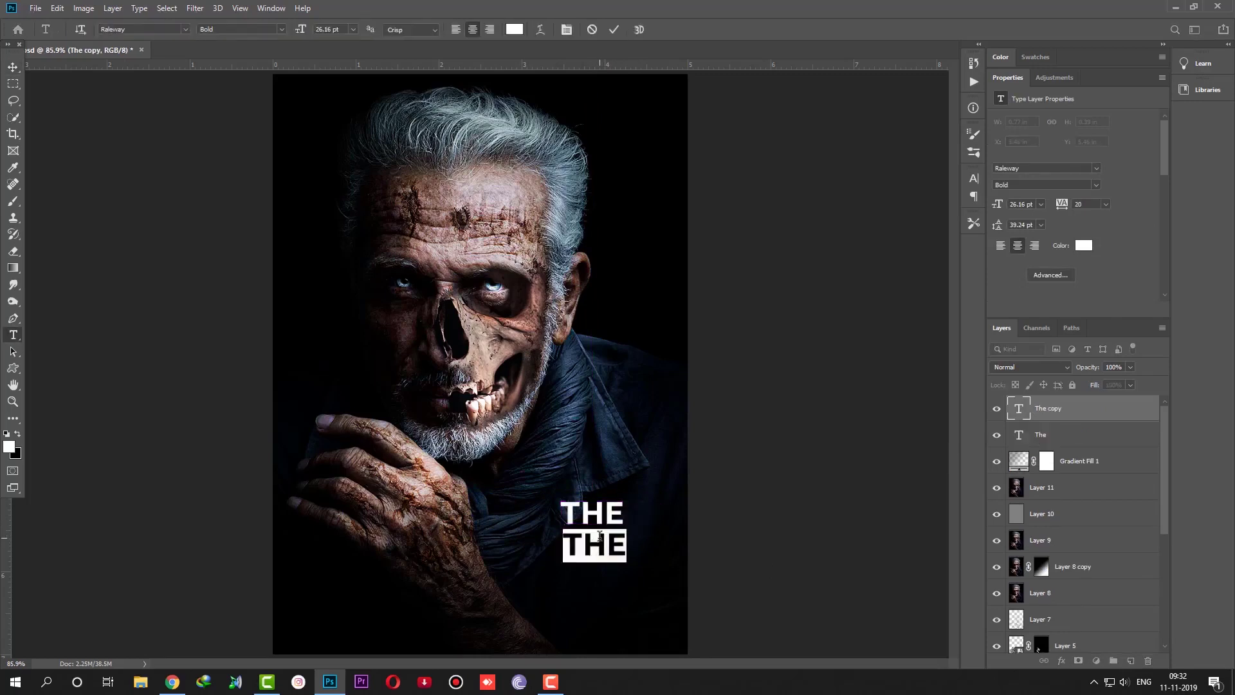
pyautogui.write('SKULL')
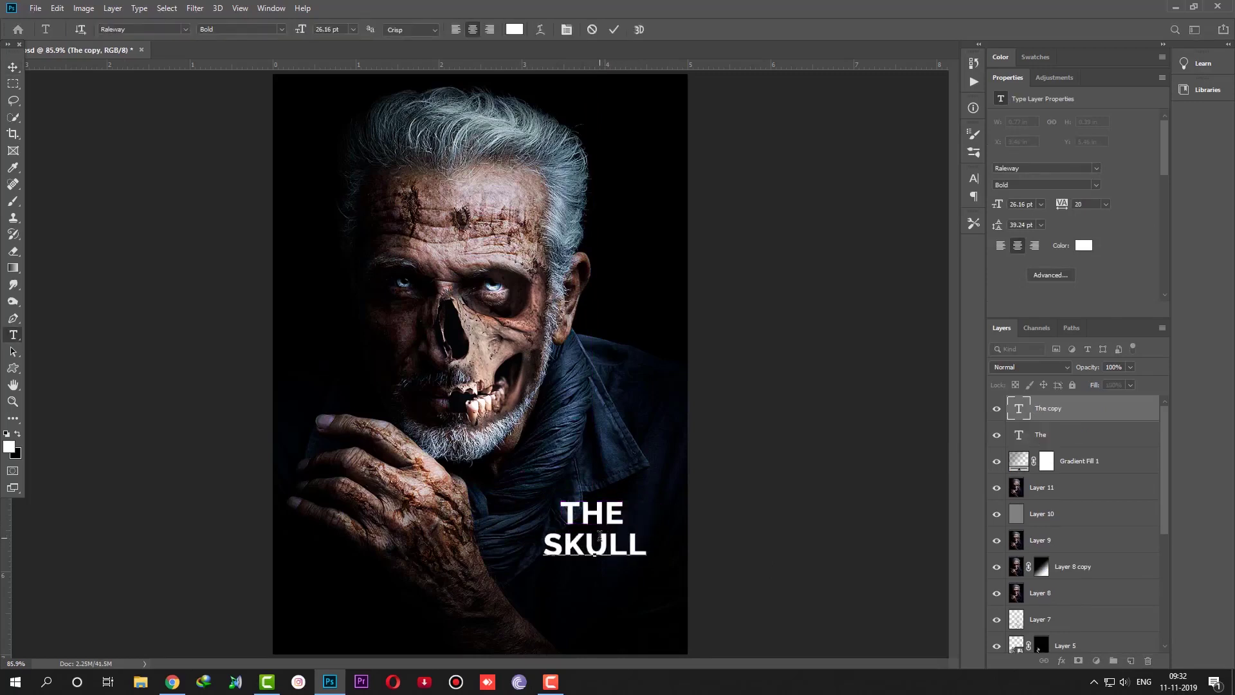
pyautogui.hotkey('ctrl', 'Return')
pyautogui.hotkey('ctrl', 't')
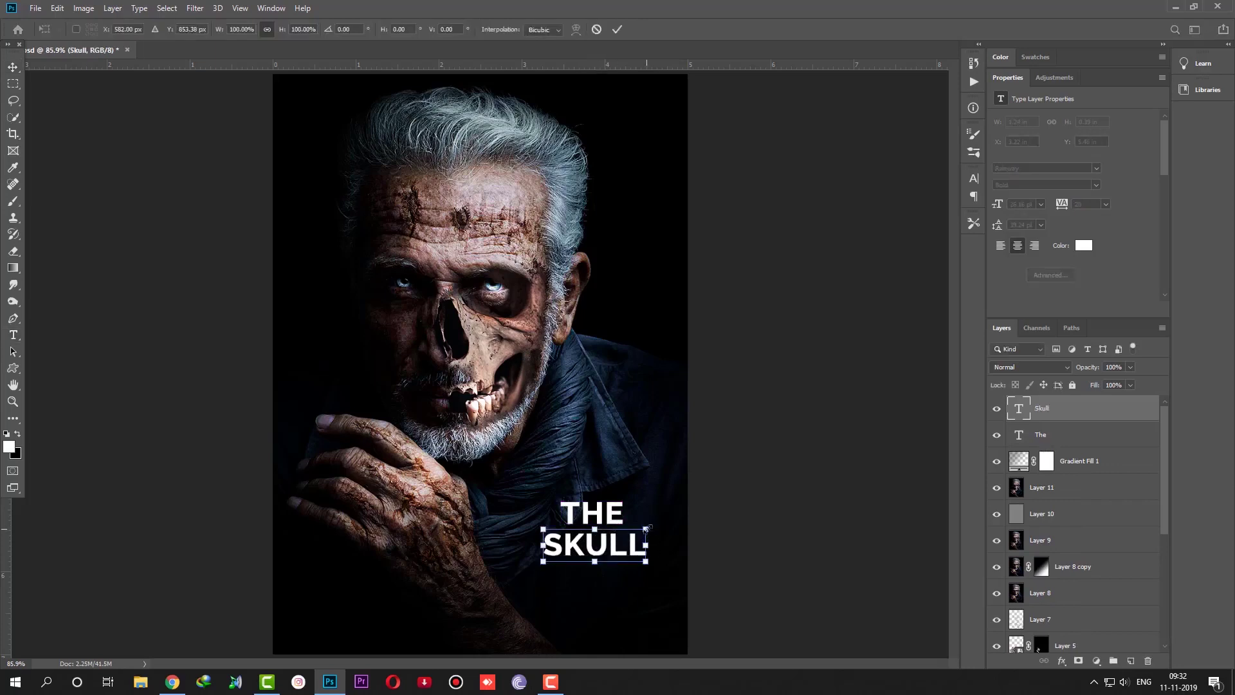
pyautogui.moveTo(646, 528); pyautogui.dragTo(677, 522)
pyautogui.press('Return')
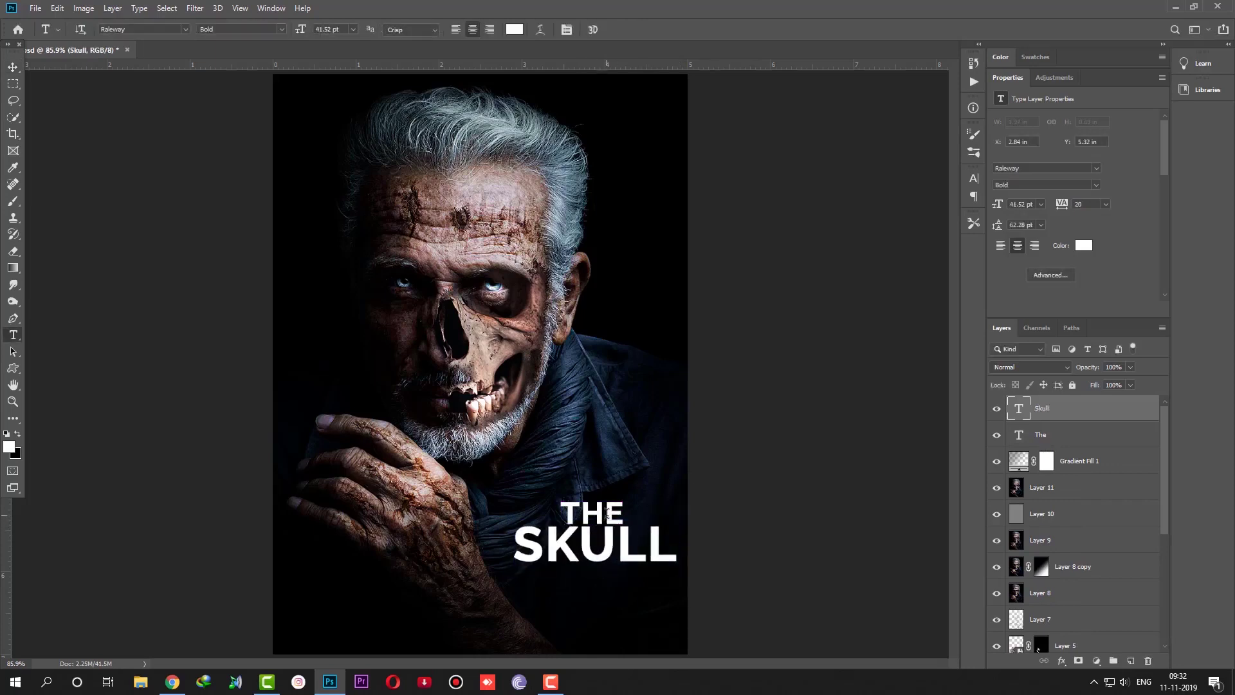
pyautogui.doubleClick(606, 513)
# - Shrink THE and nudge it down to sit above SKULL
pyautogui.click(13, 66)
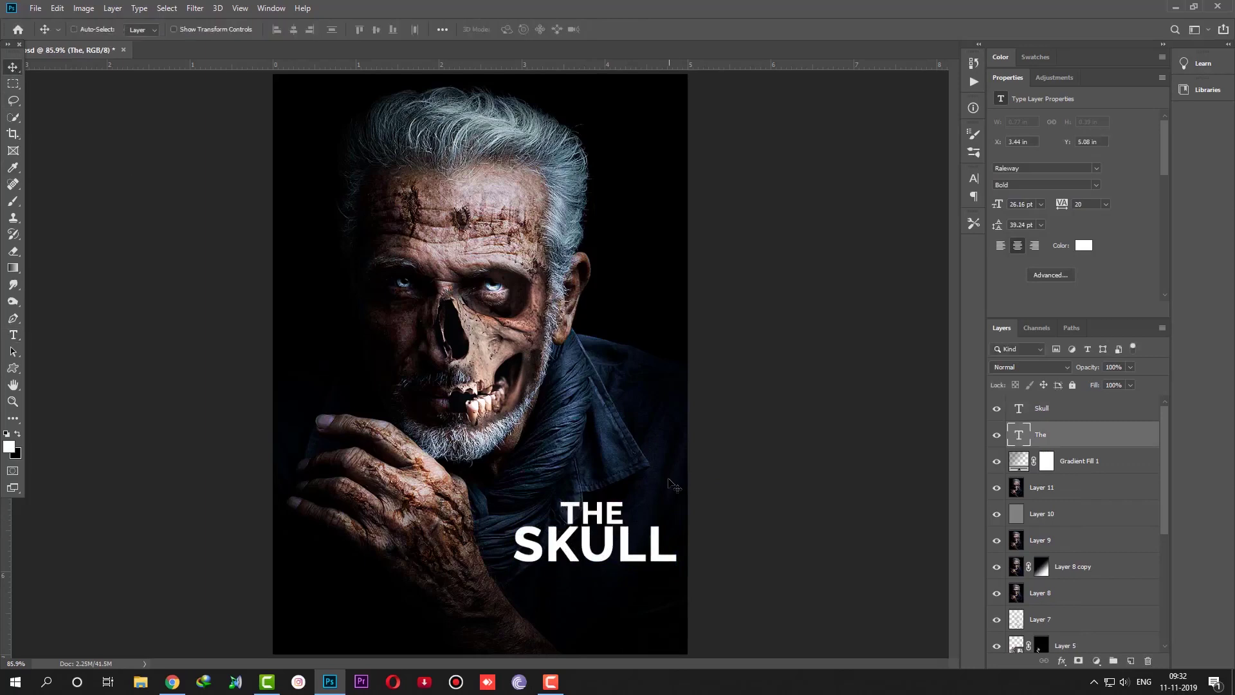
pyautogui.hotkey('ctrl', 't')
pyautogui.moveTo(627, 499); pyautogui.dragTo(615, 507)
pyautogui.press('Return')
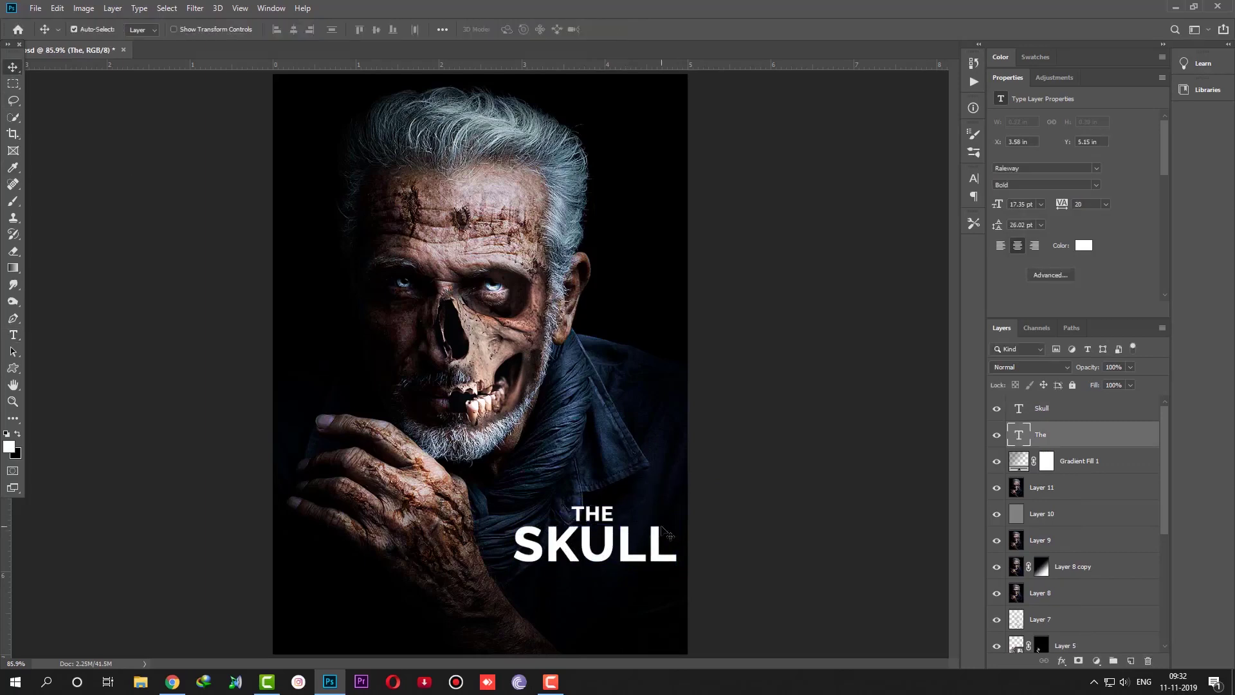
pyautogui.press('Down')
pyautogui.press('Down')
pyautogui.press('Down')
# - Select both the Skull and THE layers and move the title slightly down
pyautogui.rightClick(588, 561)
pyautogui.click(637, 420)
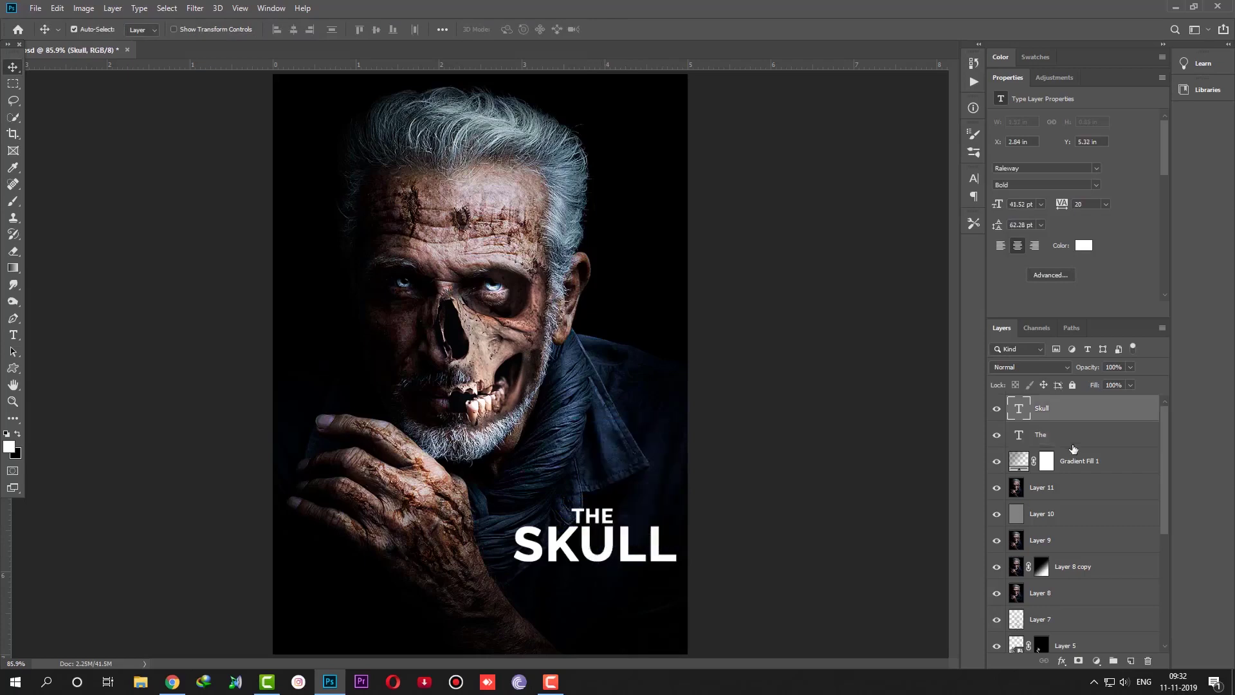
pyautogui.keyDown('shift'); pyautogui.click(1073, 448); pyautogui.keyUp('shift')
pyautogui.hotkey('ctrl', 't')
pyautogui.moveTo(627, 543)
pyautogui.mouseDown()
pyautogui.moveTo(629, 569)
pyautogui.moveTo(523, 595)
pyautogui.moveTo(578, 579)
pyautogui.moveTo(633, 502)
pyautogui.moveTo(626, 521)
pyautogui.moveTo(547, 111)
pyautogui.moveTo(508, 152)
pyautogui.moveTo(614, 534)
pyautogui.moveTo(635, 565)
pyautogui.moveTo(626, 539)
pyautogui.mouseUp()
pyautogui.press('Return')
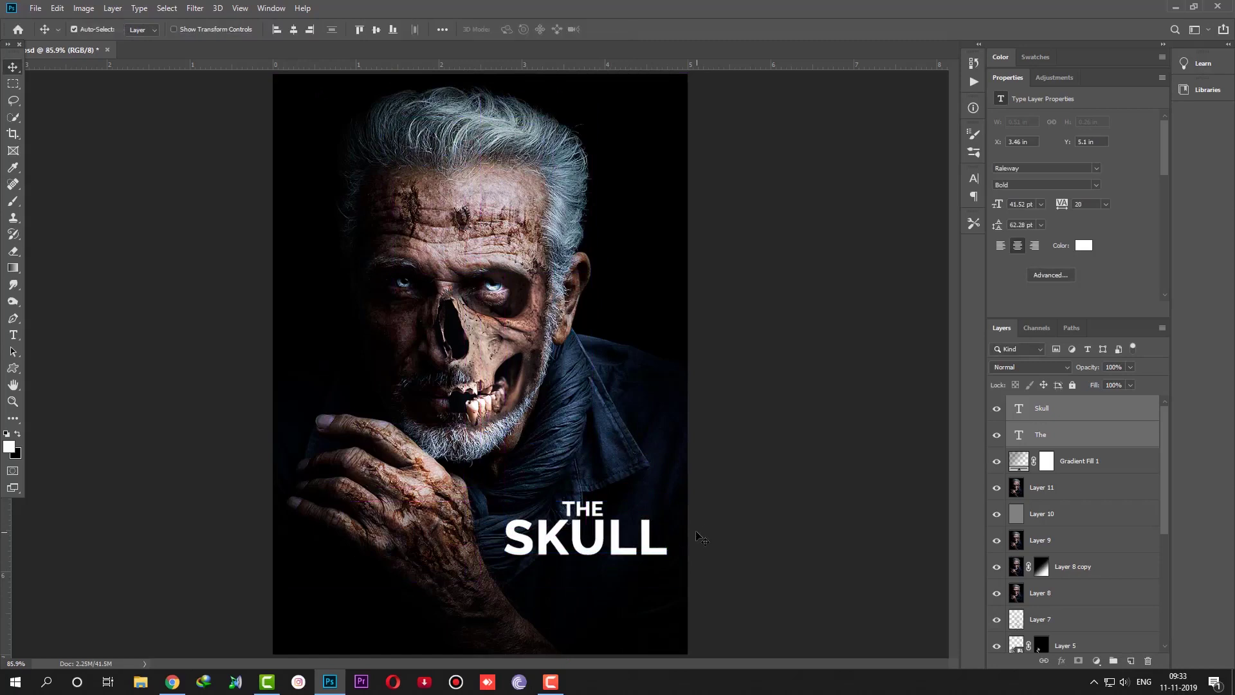
# - Change the SKULL word's font to Rhinos rocks
pyautogui.press('t')
pyautogui.doubleClick(617, 537)
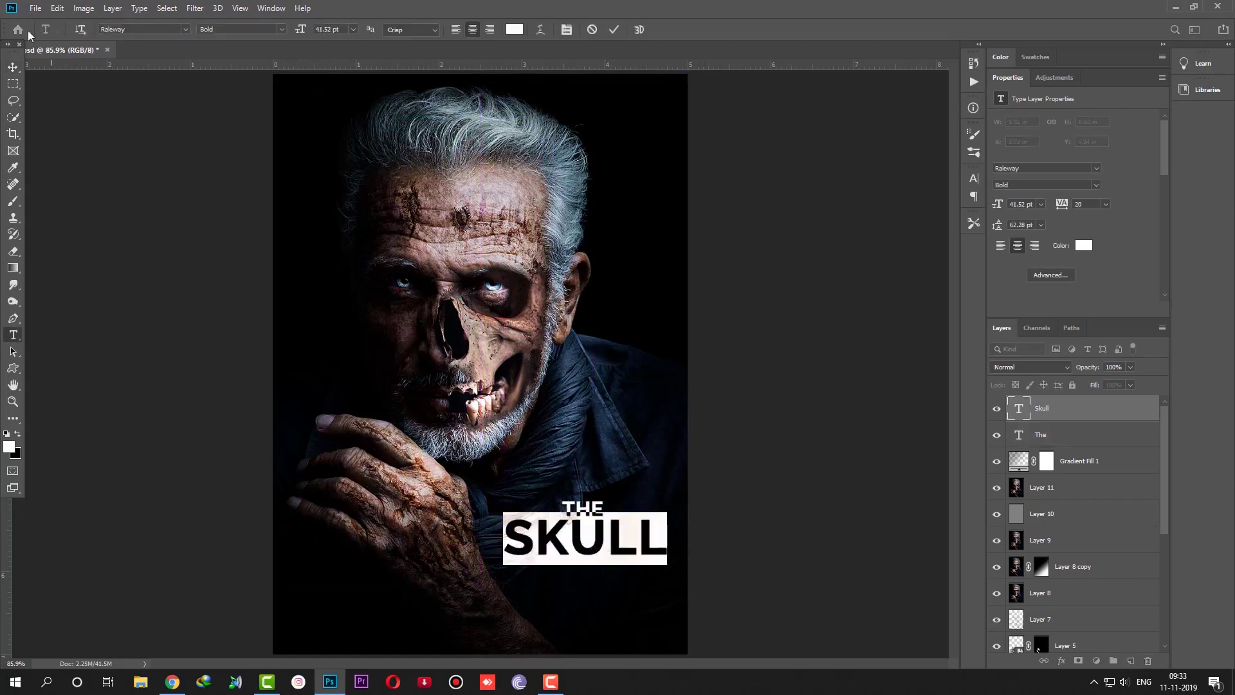
pyautogui.click(139, 30)
pyautogui.press('Down')
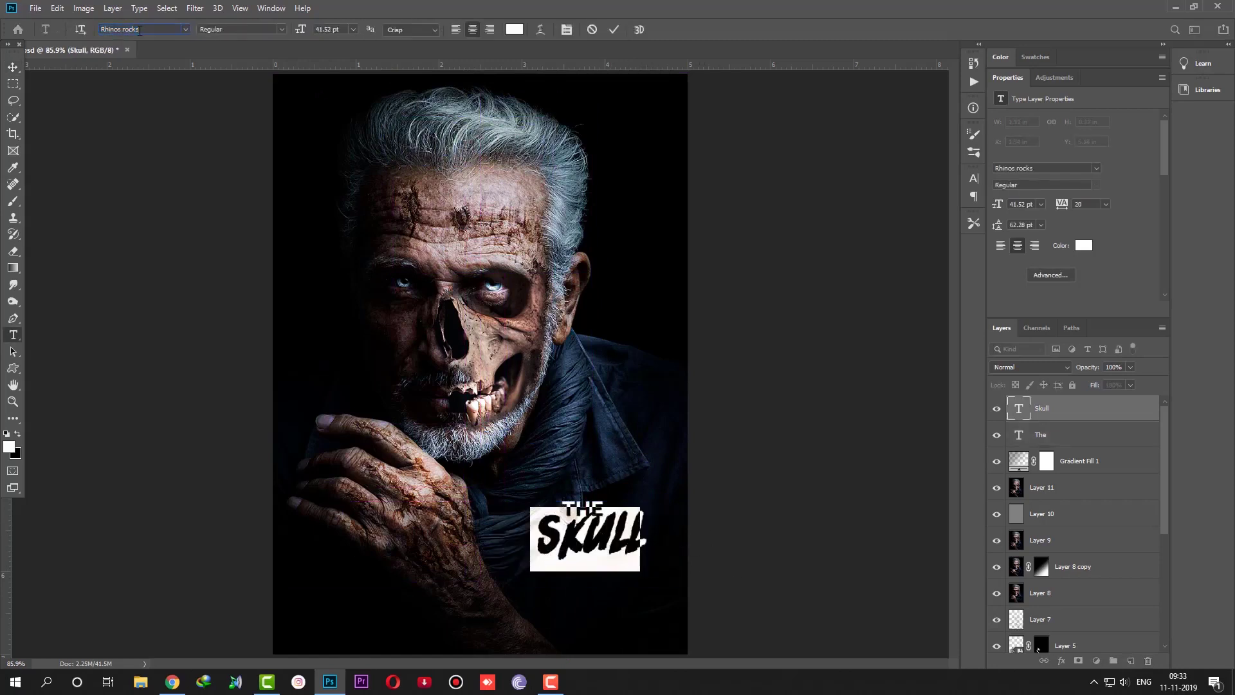
pyautogui.click(598, 537)
pyautogui.hotkey('ctrl', 'Return')
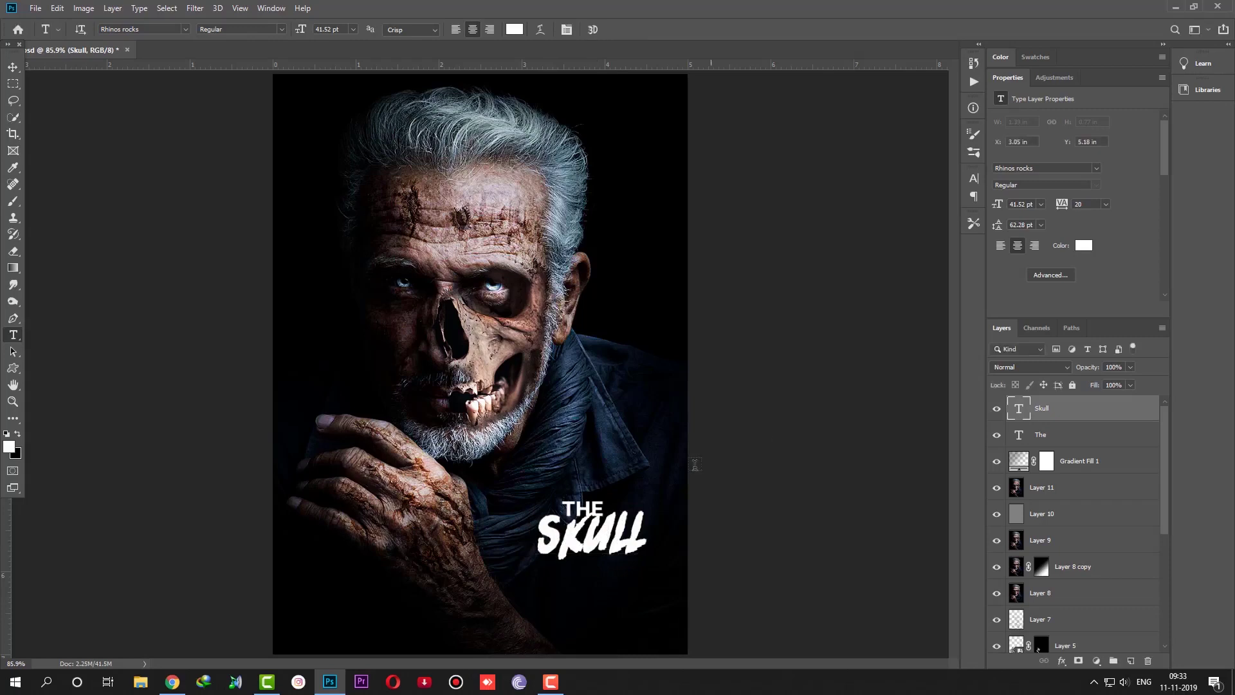
# - Enlarge SKULL to about 115 percent and nudge it slightly right
pyautogui.press('v')
pyautogui.hotkey('ctrl', 't')
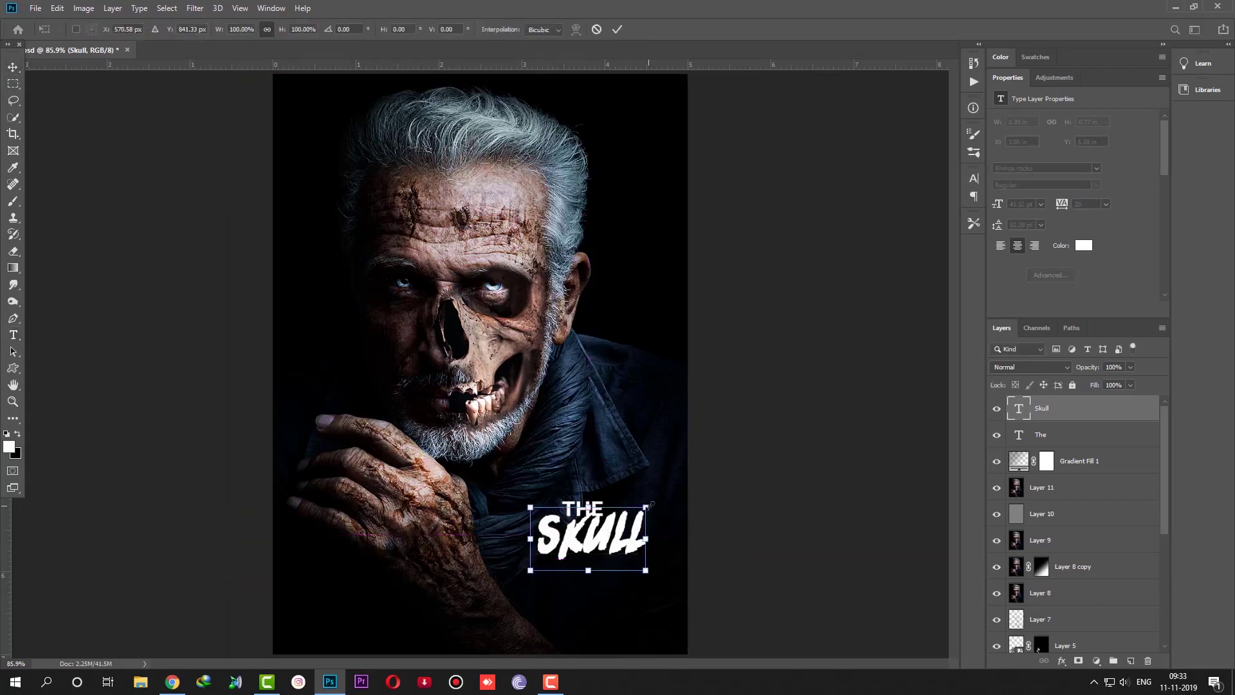
pyautogui.moveTo(651, 504); pyautogui.dragTo(643, 544)
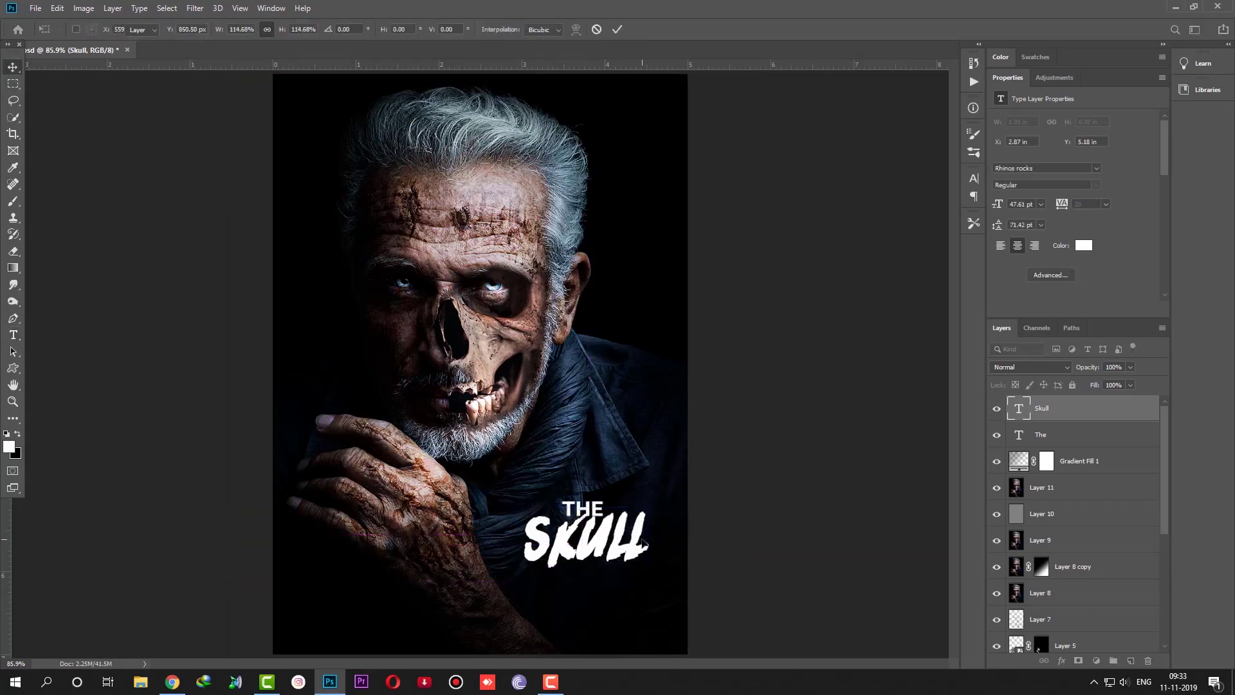
pyautogui.press('Return')
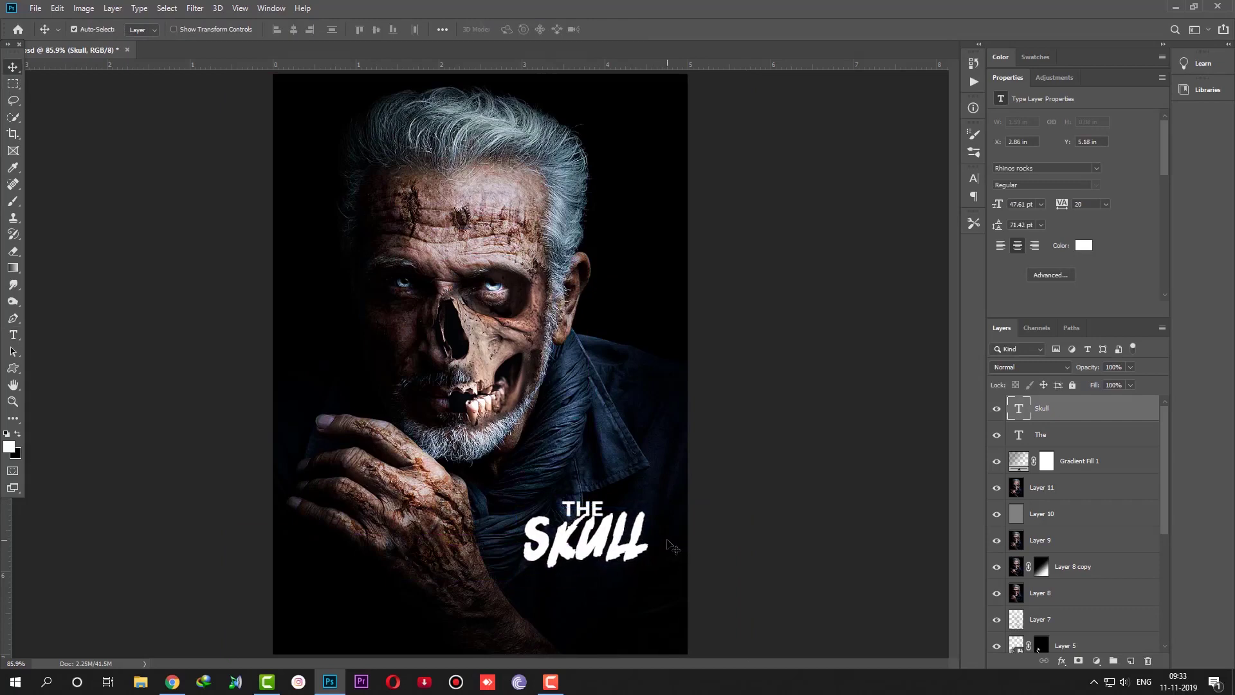
pyautogui.press('Right')
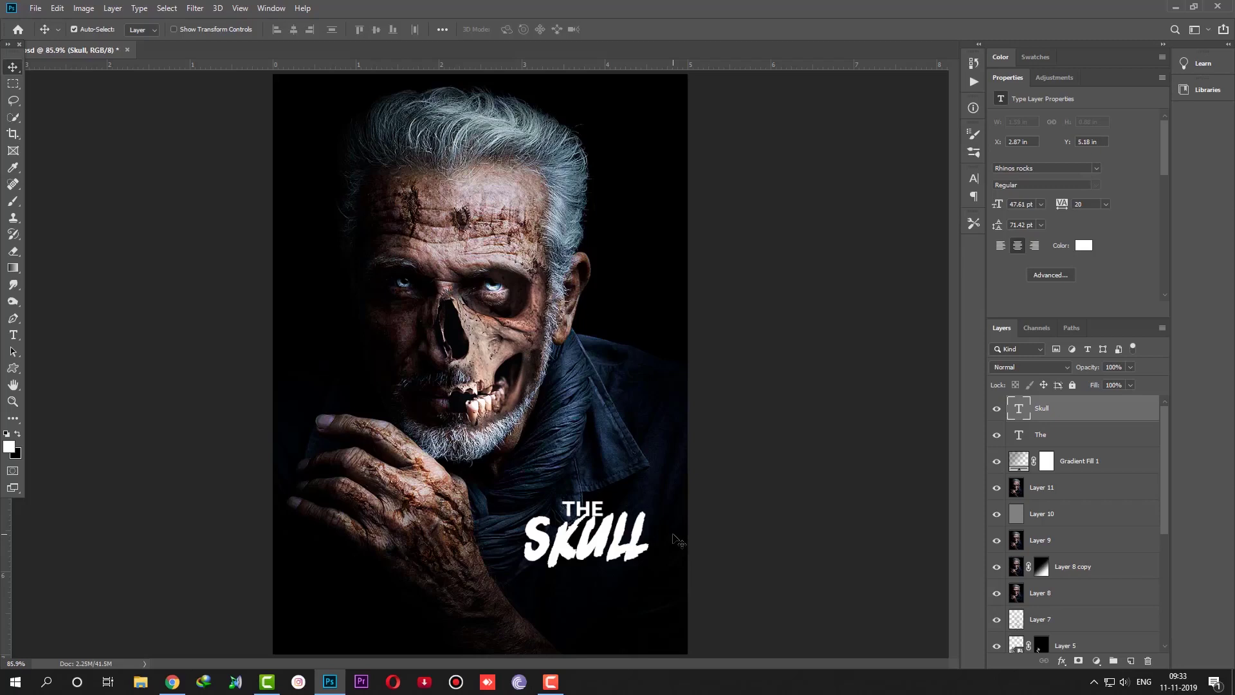
# - Give the Skull layer a red Color Overlay
pyautogui.doubleClick(1103, 412)
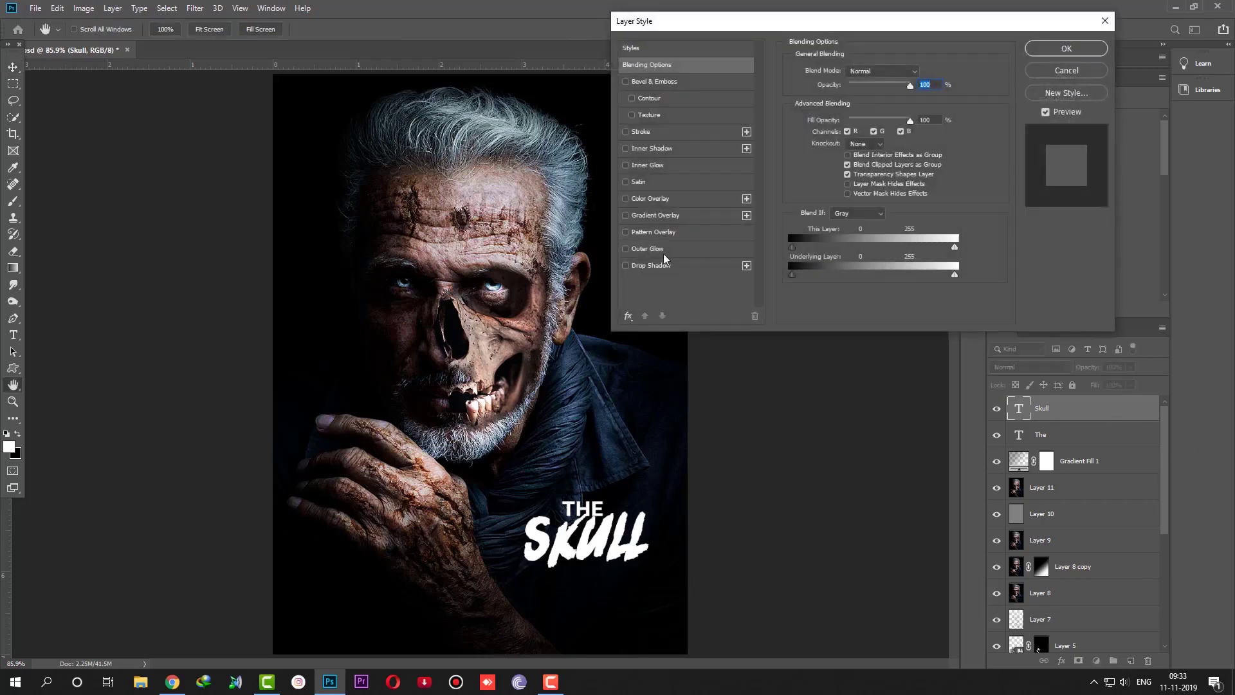
pyautogui.click(667, 199)
pyautogui.click(922, 72)
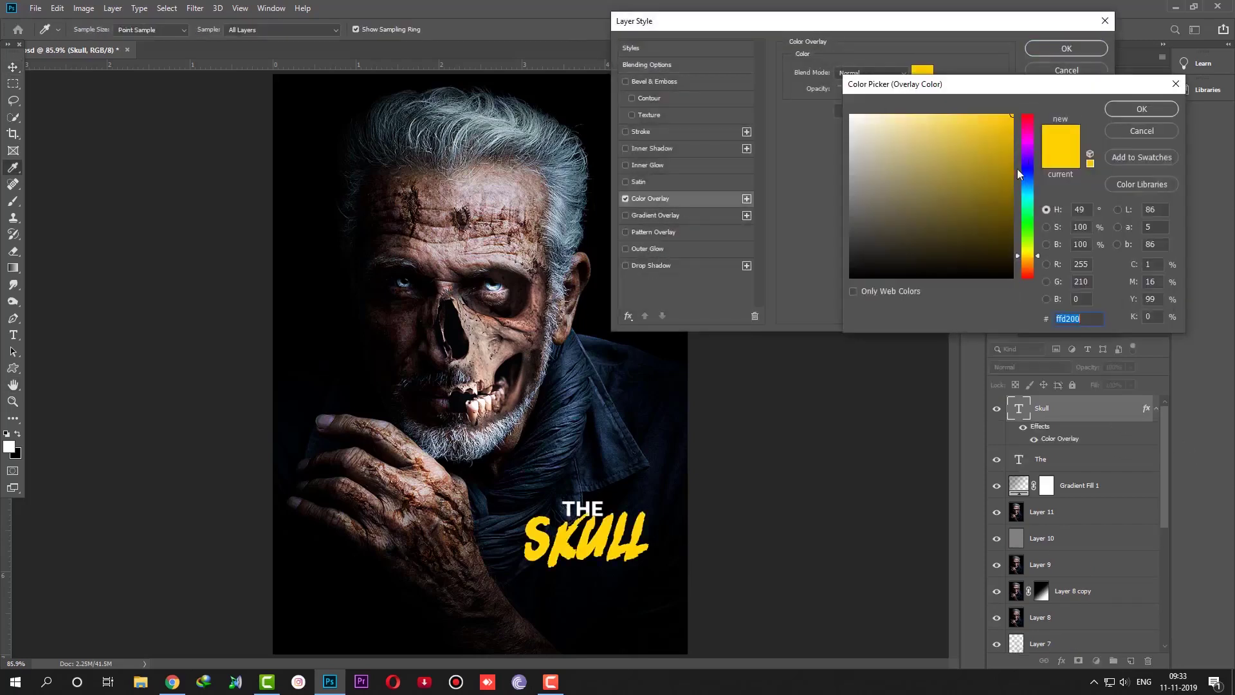
pyautogui.moveTo(1017, 169); pyautogui.dragTo(1014, 108)
pyautogui.click(1148, 104)
# - Try a drop shadow and a white 2 px stroke on SKULL
pyautogui.click(646, 265)
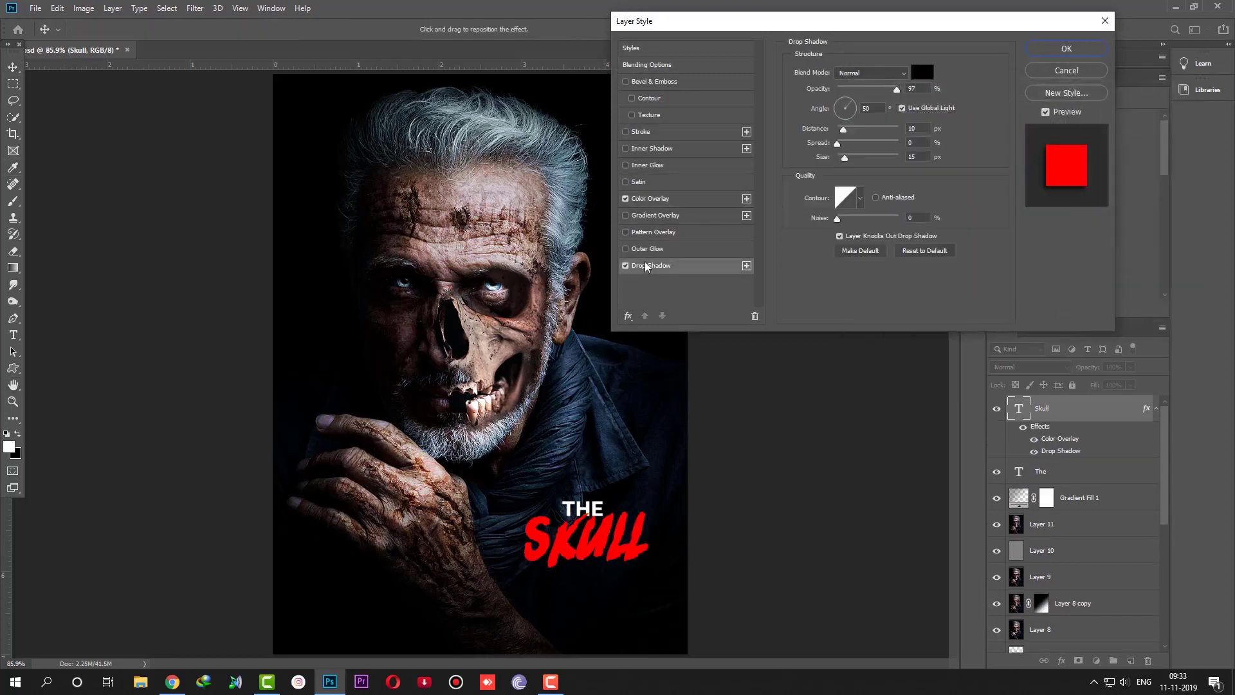
pyautogui.click(625, 265)
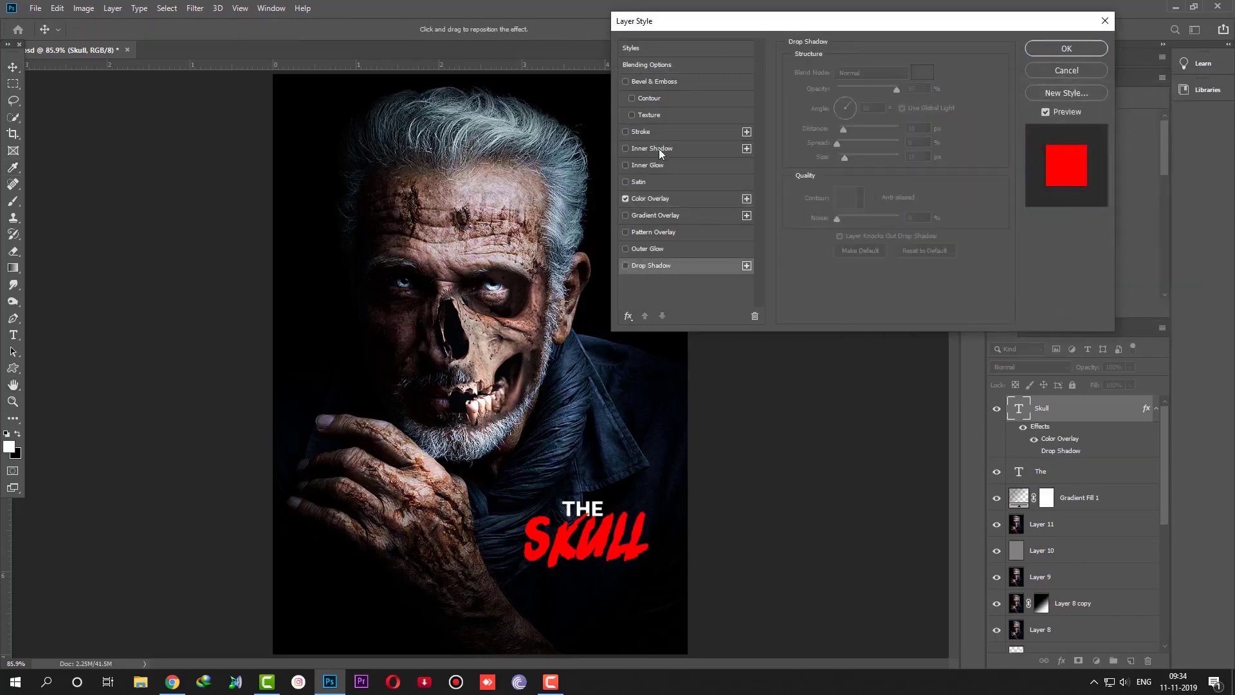
pyautogui.click(646, 131)
pyautogui.click(821, 165)
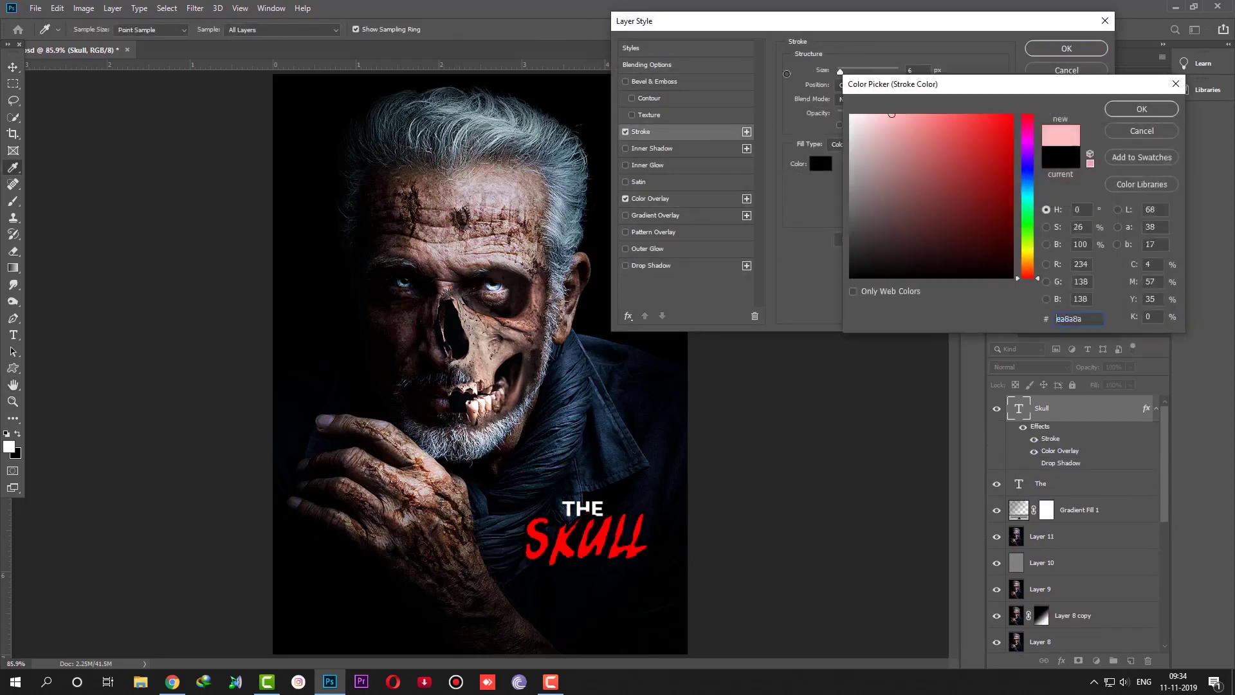
pyautogui.moveTo(875, 129); pyautogui.dragTo(778, 73)
pyautogui.click(1164, 112)
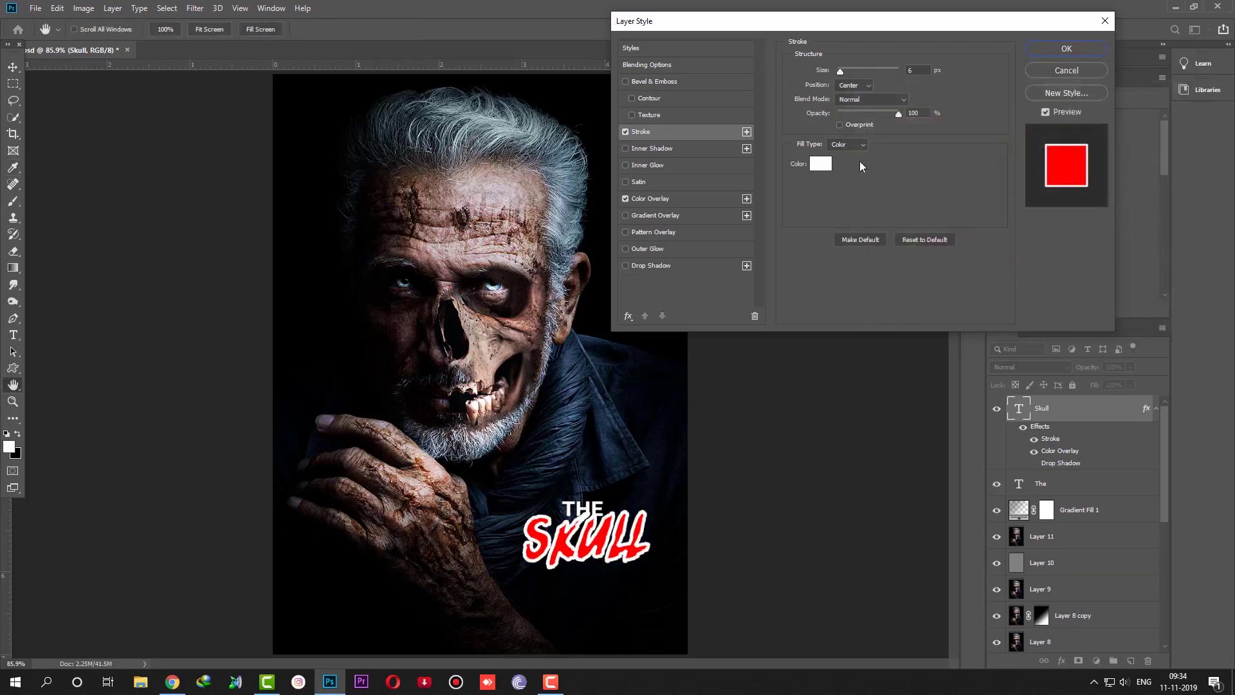
pyautogui.doubleClick(911, 71)
pyautogui.write('2')
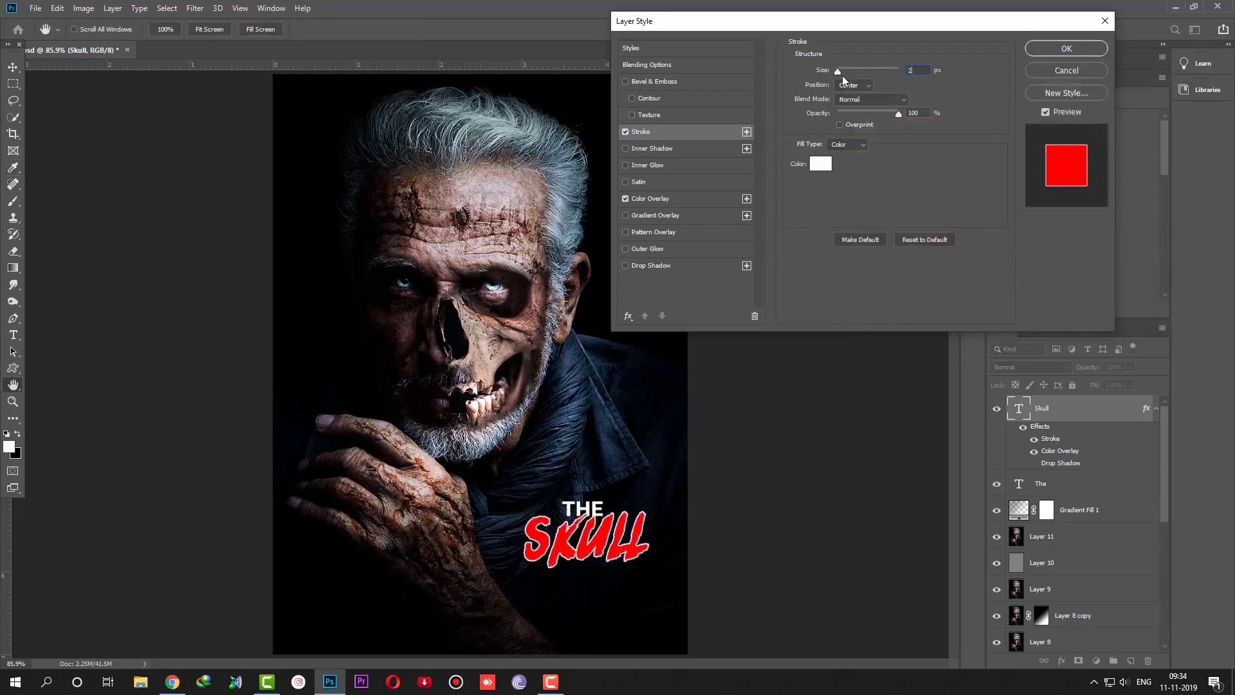
# - Switch off the drop shadow and stroke, keeping only the red overlay
pyautogui.click(642, 265)
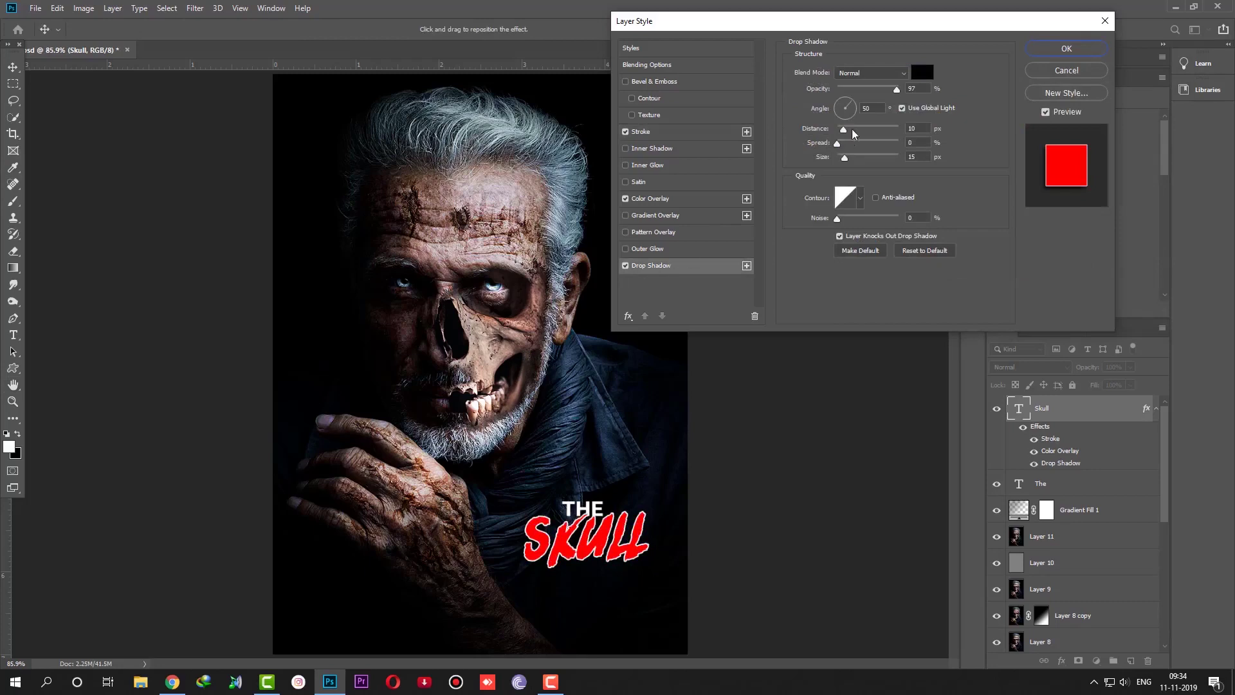
pyautogui.click(626, 265)
pyautogui.click(625, 131)
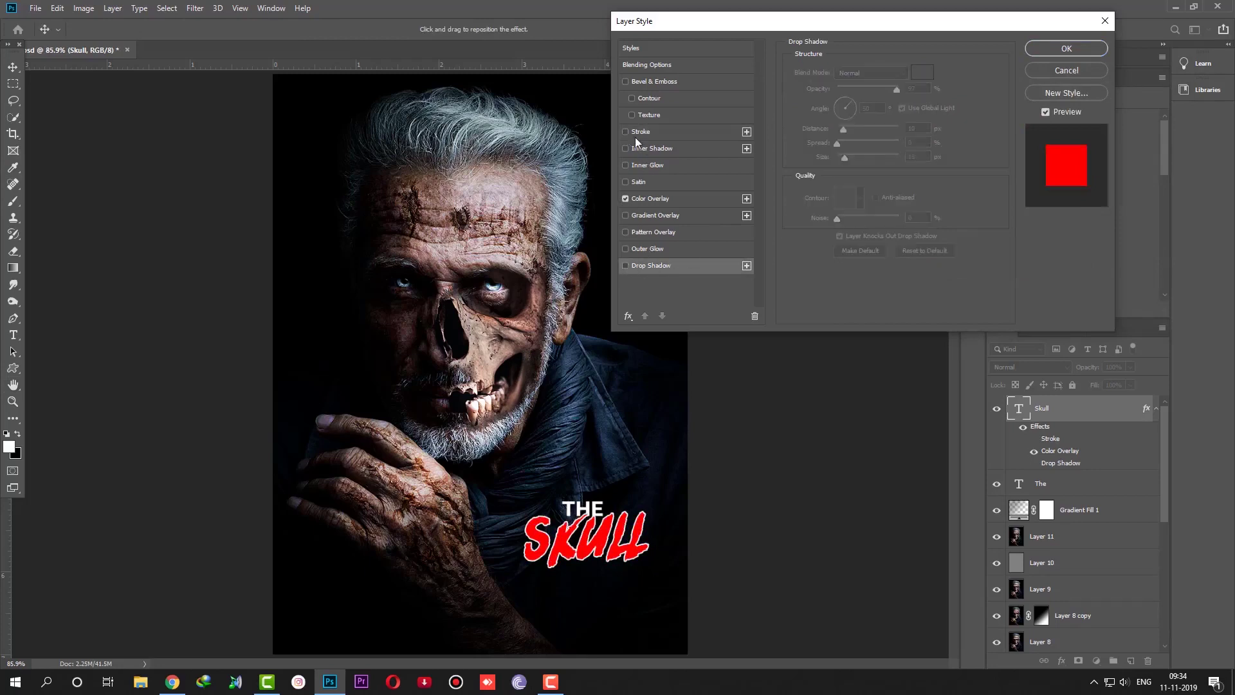
pyautogui.press('Return')
# - Give the The text layer a white Color Overlay
pyautogui.rightClick(587, 508)
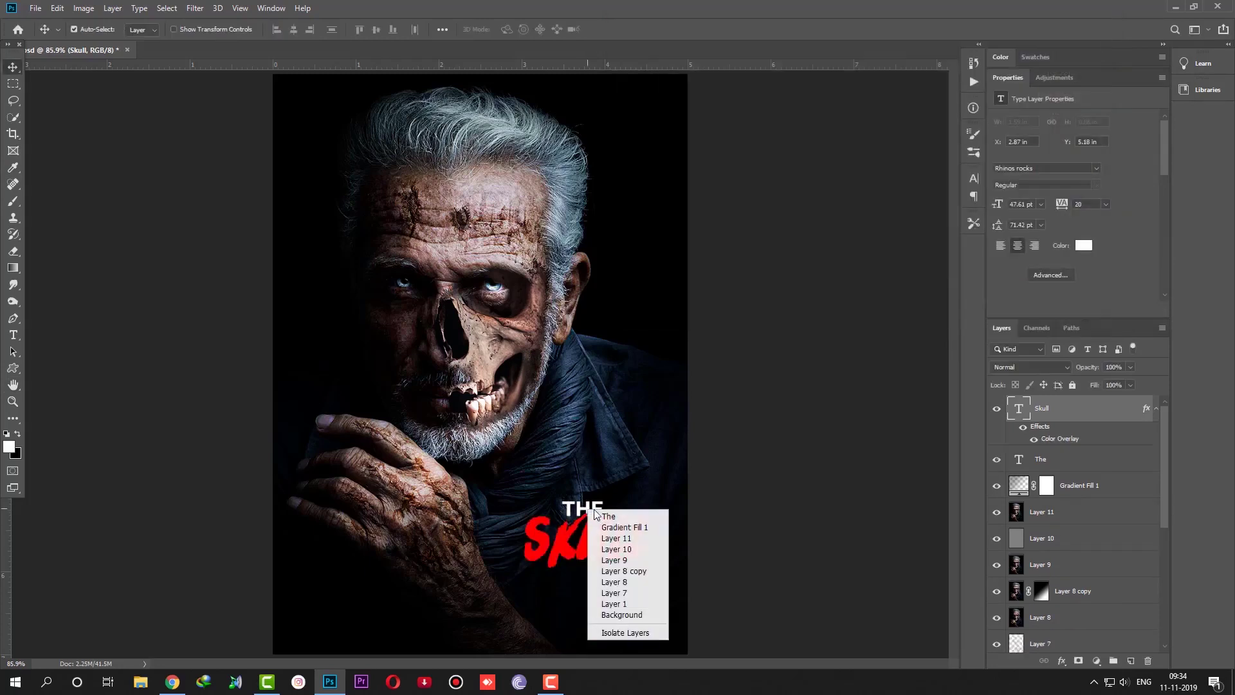
pyautogui.click(611, 516)
pyautogui.doubleClick(1094, 459)
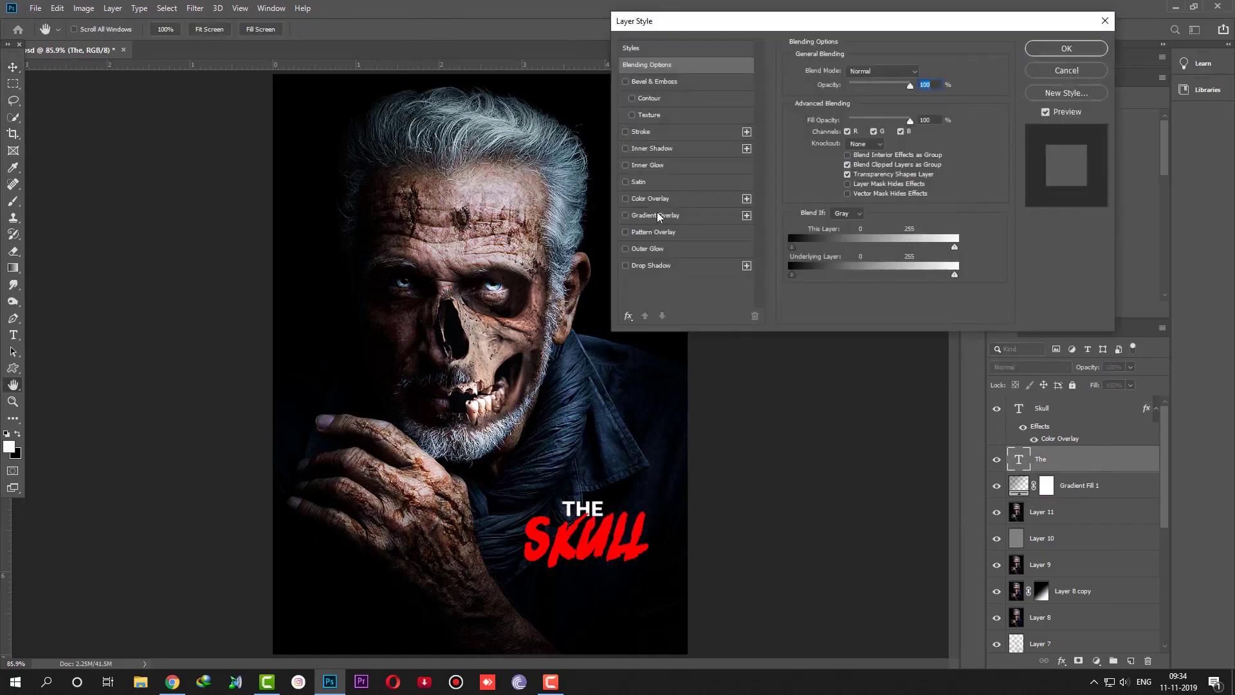
pyautogui.click(647, 198)
pyautogui.click(923, 73)
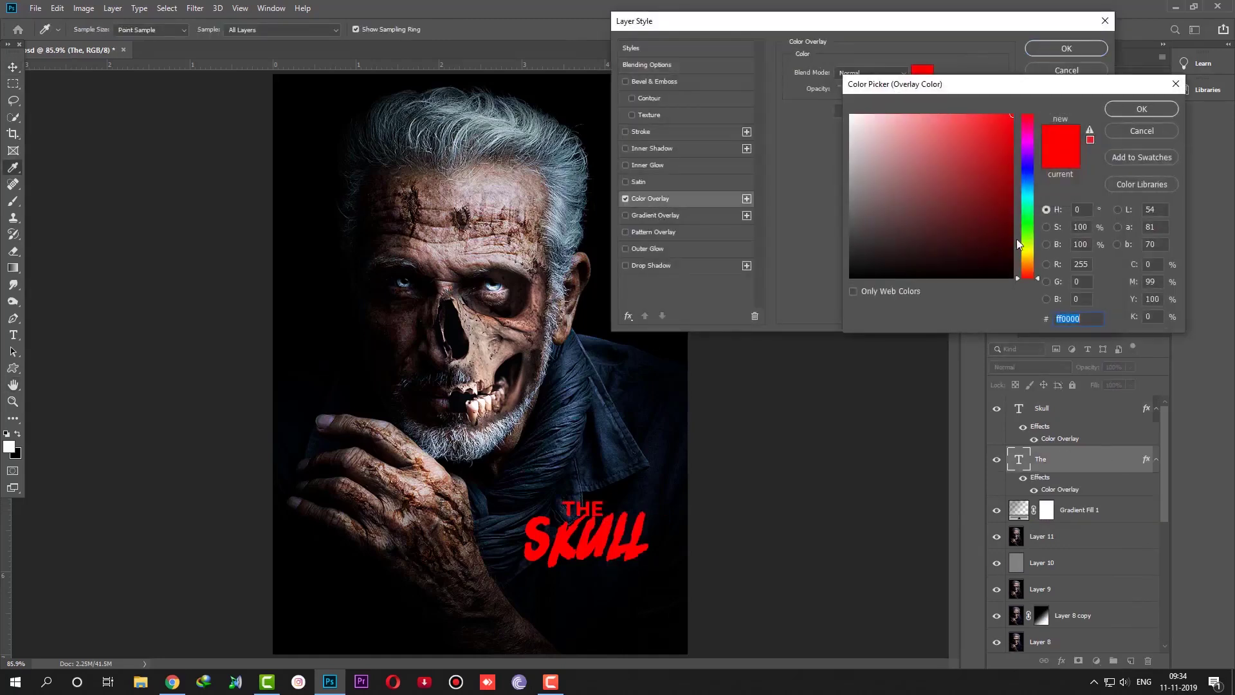
pyautogui.moveTo(1018, 245)
pyautogui.mouseDown()
pyautogui.moveTo(1019, 264)
pyautogui.moveTo(822, 82)
pyautogui.mouseUp()
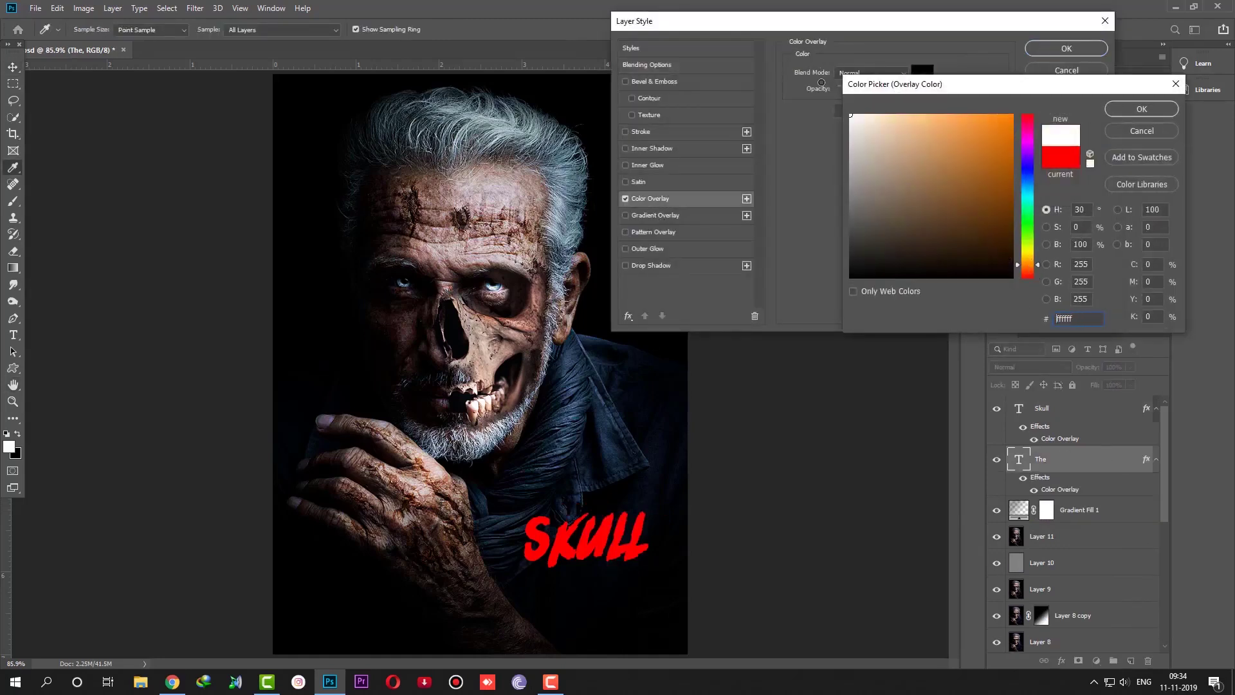
pyautogui.click(1142, 109)
pyautogui.click(1067, 49)
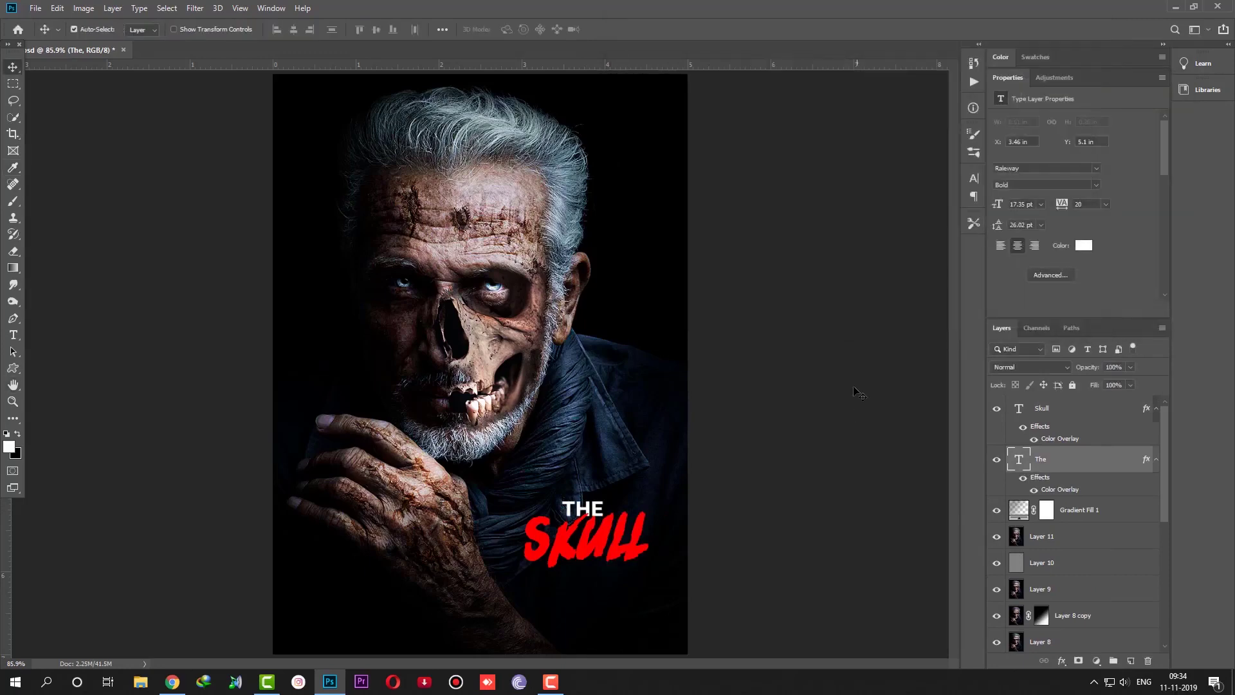
# - Tilt THE about -11°, stack it above Skull and shrink it slightly
pyautogui.hotkey('ctrl', 't')
pyautogui.moveTo(613, 495); pyautogui.dragTo(603, 533)
pyautogui.press('Return')
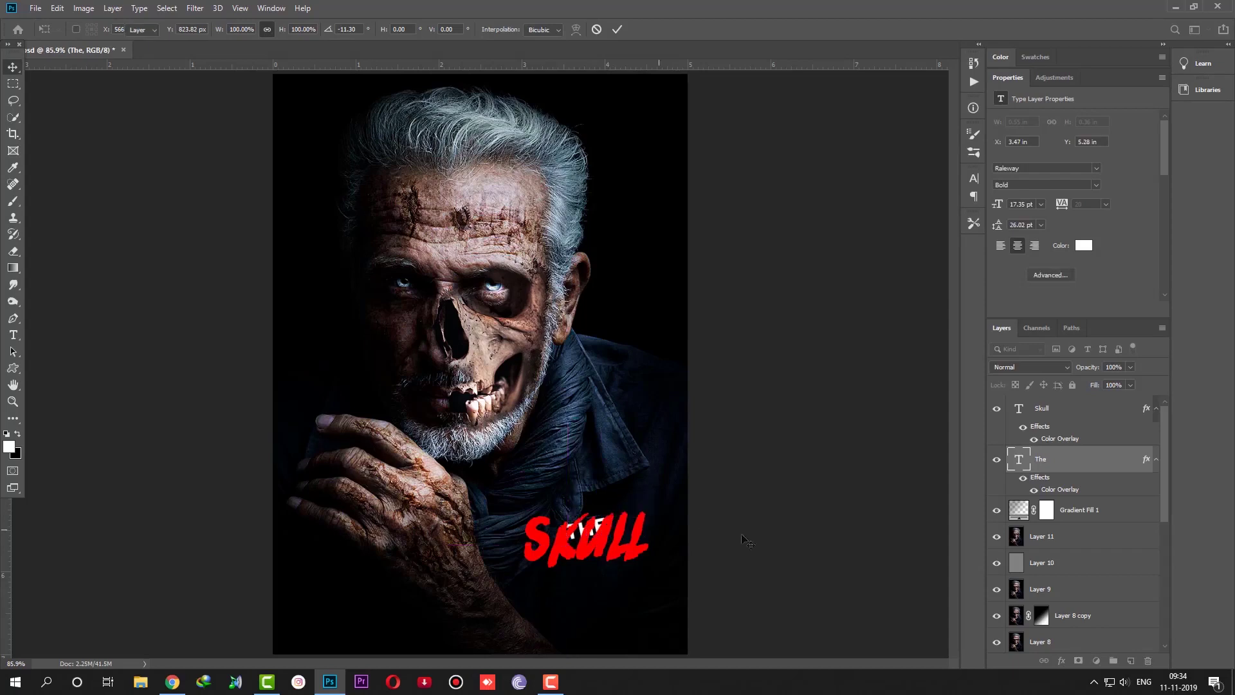
pyautogui.moveTo(1094, 463); pyautogui.dragTo(1084, 406)
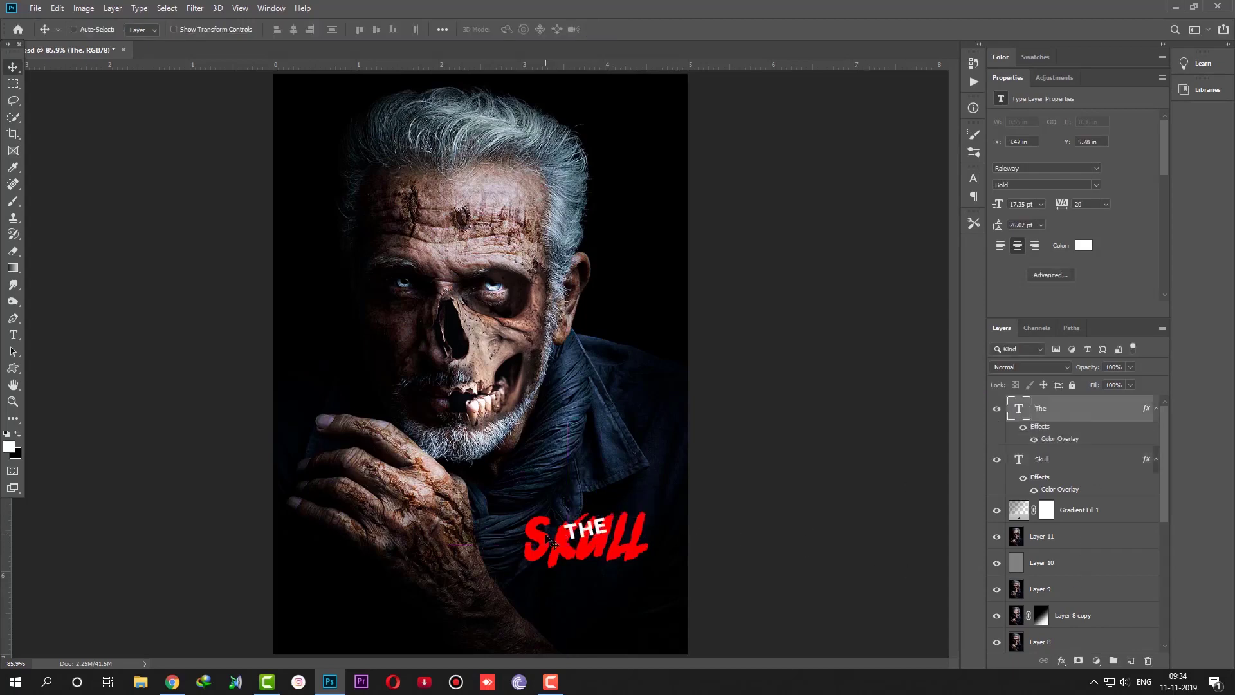
pyautogui.hotkey('ctrl', 't')
pyautogui.moveTo(610, 512); pyautogui.dragTo(583, 525)
pyautogui.press('Return')
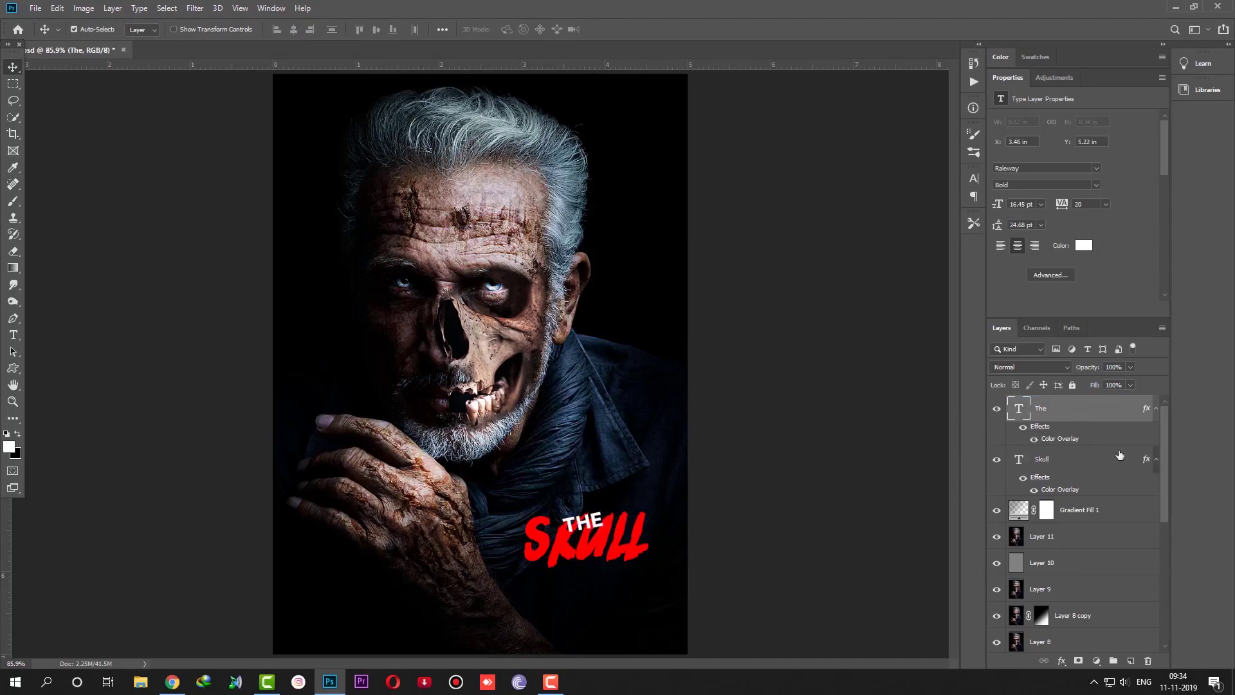
# - Step through the font list until THE is set in Rebute, then commit
pyautogui.press('t')
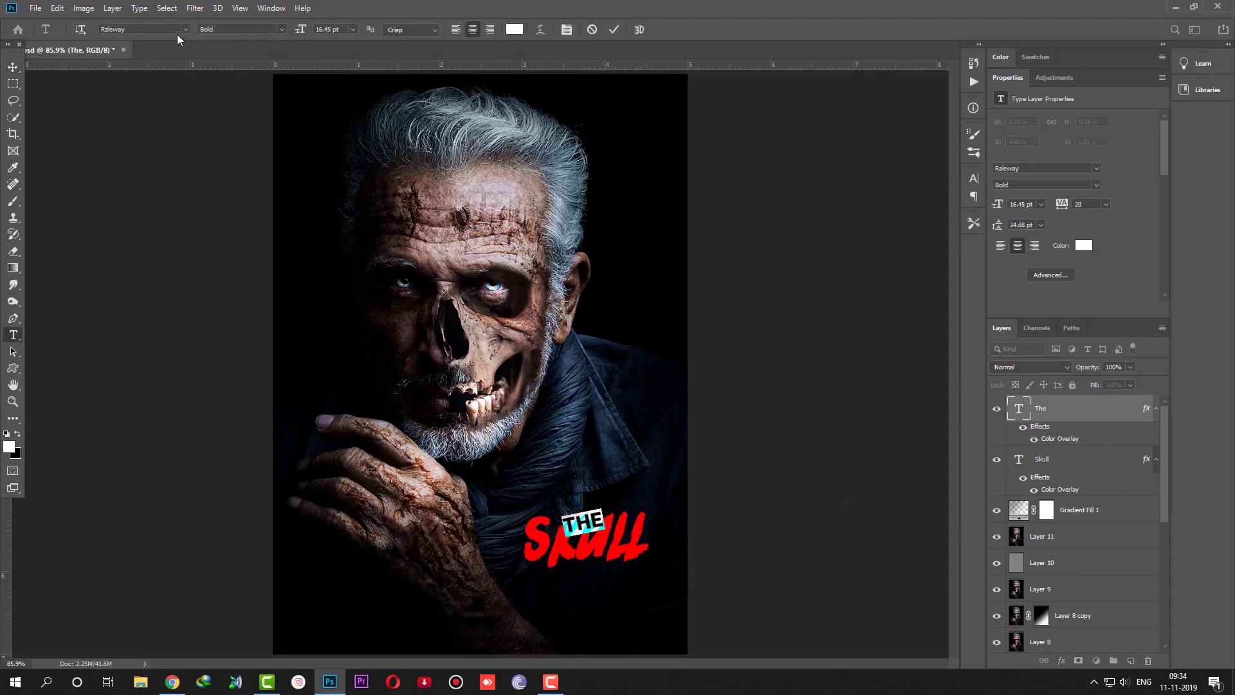
pyautogui.click(156, 31)
pyautogui.press('Down')
pyautogui.press('Down')
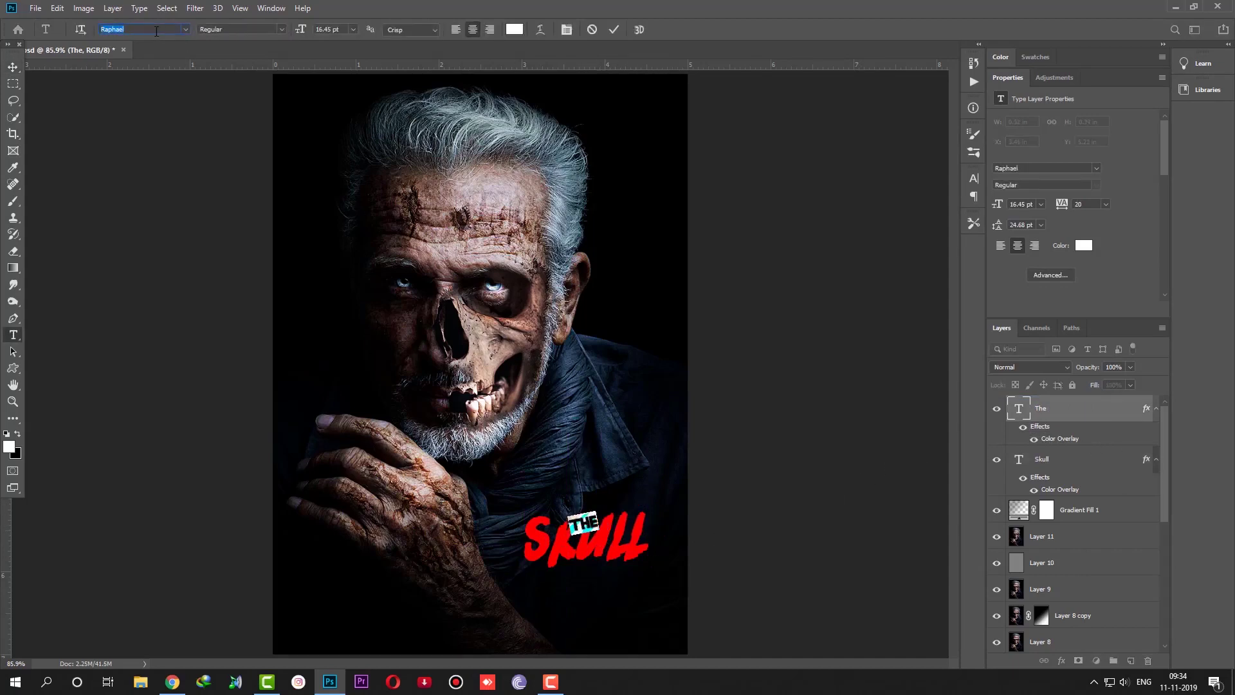
pyautogui.press('Down')
pyautogui.press('Down')
pyautogui.press('Down')
pyautogui.press('Down')
pyautogui.press('Up')
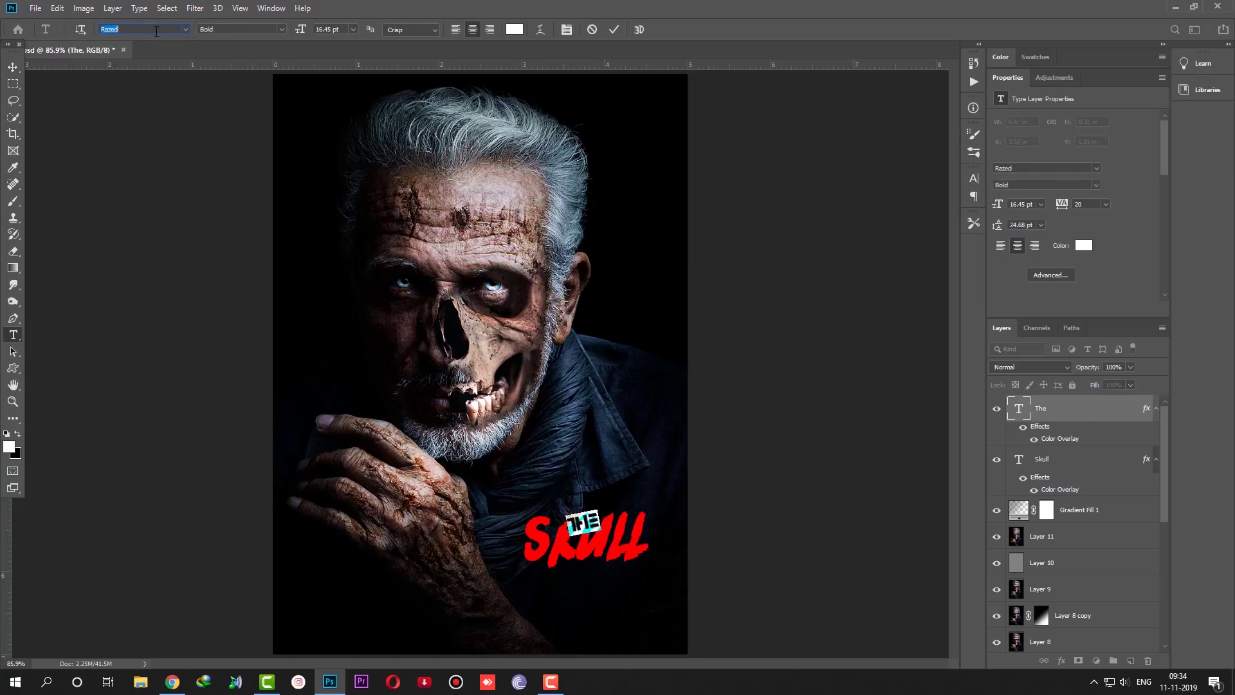
pyautogui.press('Down')
pyautogui.press('Down')
pyautogui.press('Down')
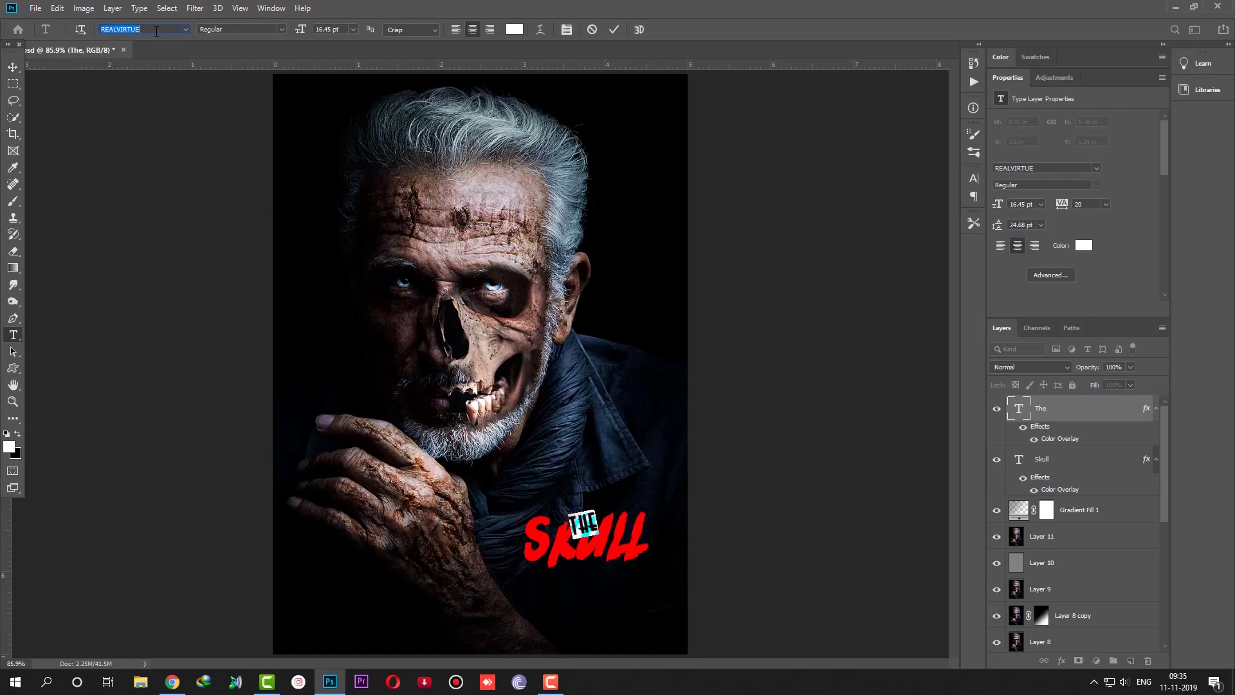
pyautogui.press('Down')
pyautogui.press('Down')
pyautogui.press('Down')
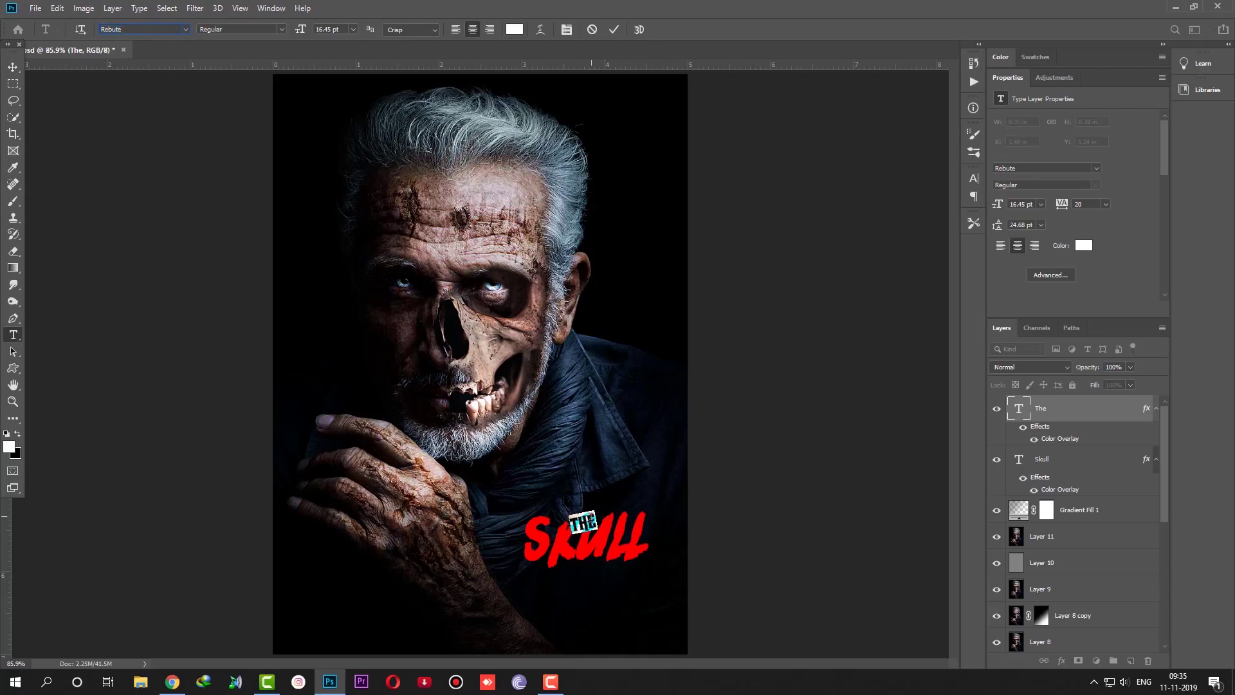
pyautogui.hotkey('ctrl', 'Return')
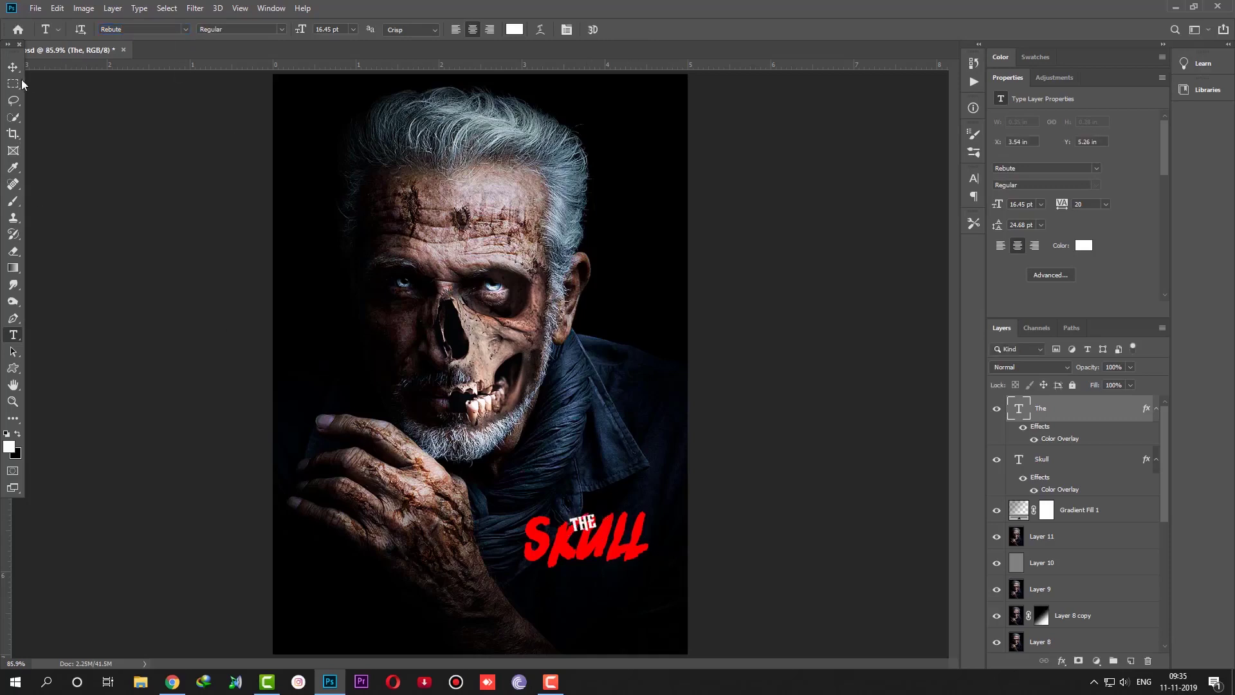
pyautogui.click(13, 66)
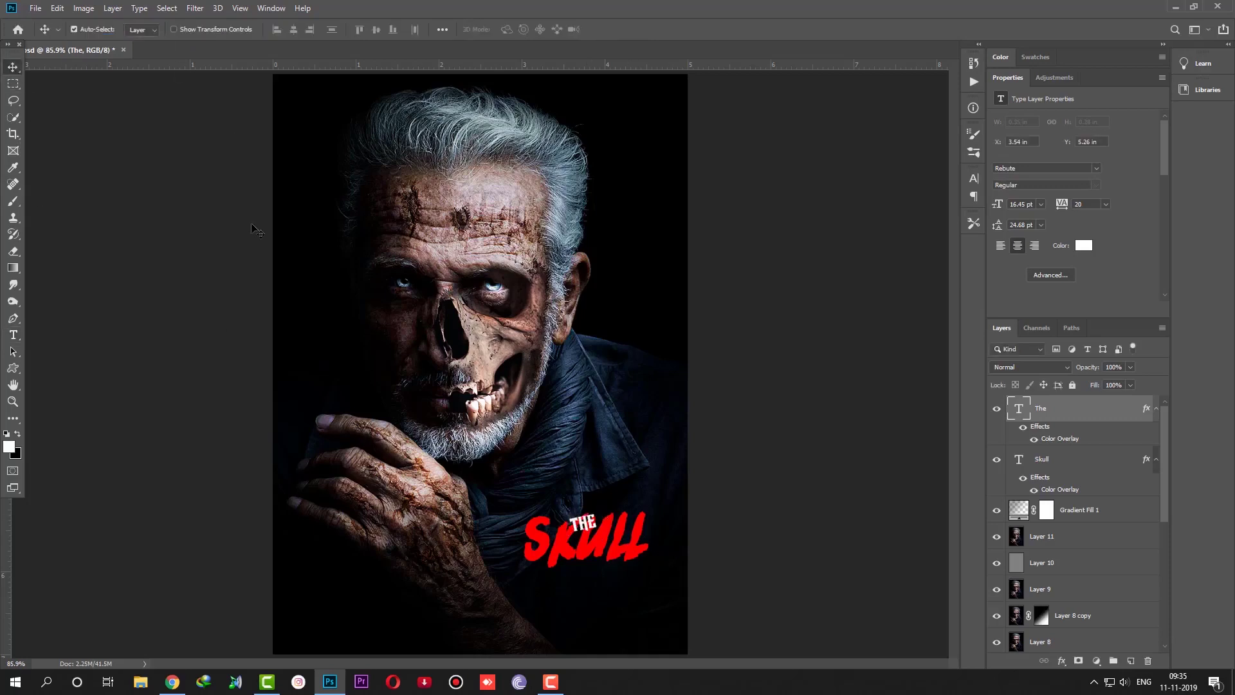
pyautogui.doubleClick(586, 532)
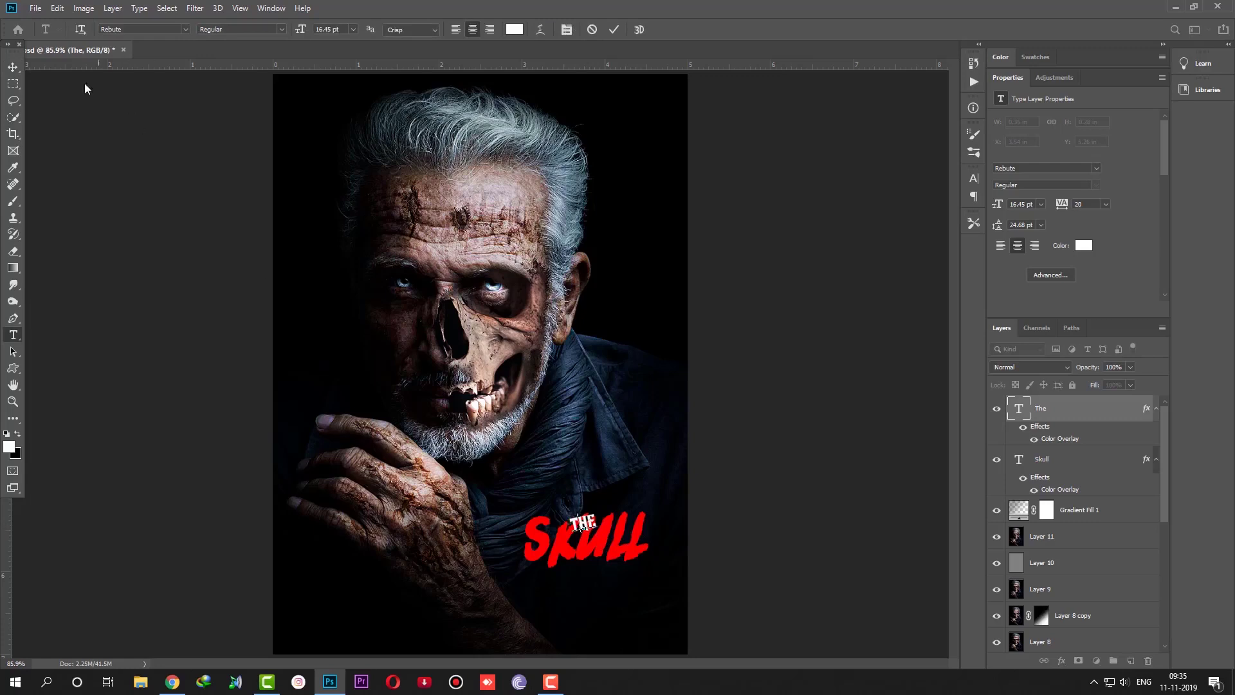
pyautogui.click(13, 67)
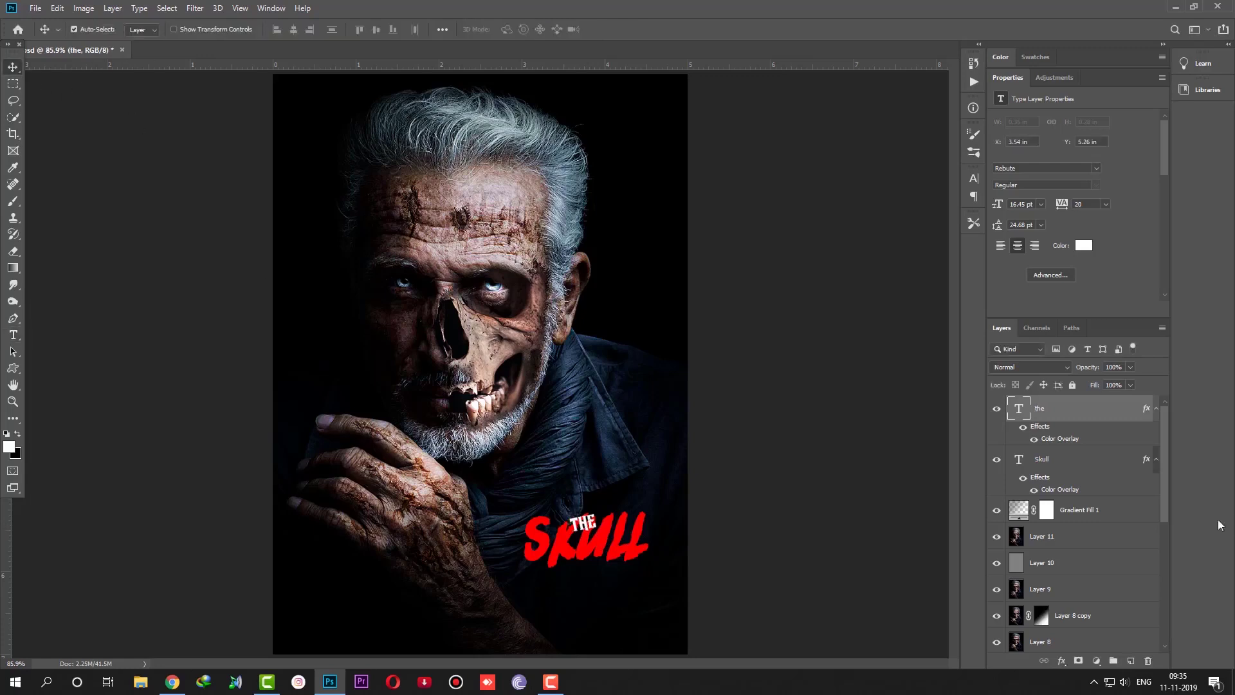
# - Add a black outside stroke to THE, discarding a trial drop shadow
pyautogui.doubleClick(1111, 414)
pyautogui.click(654, 267)
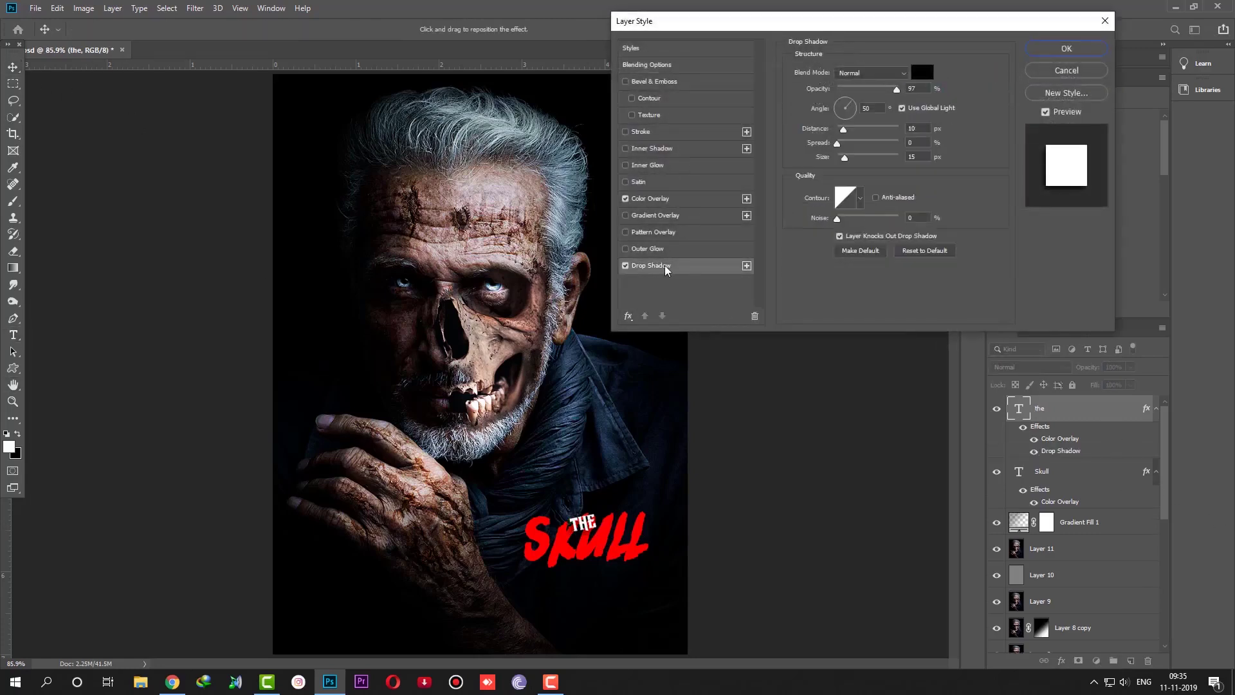
pyautogui.click(626, 267)
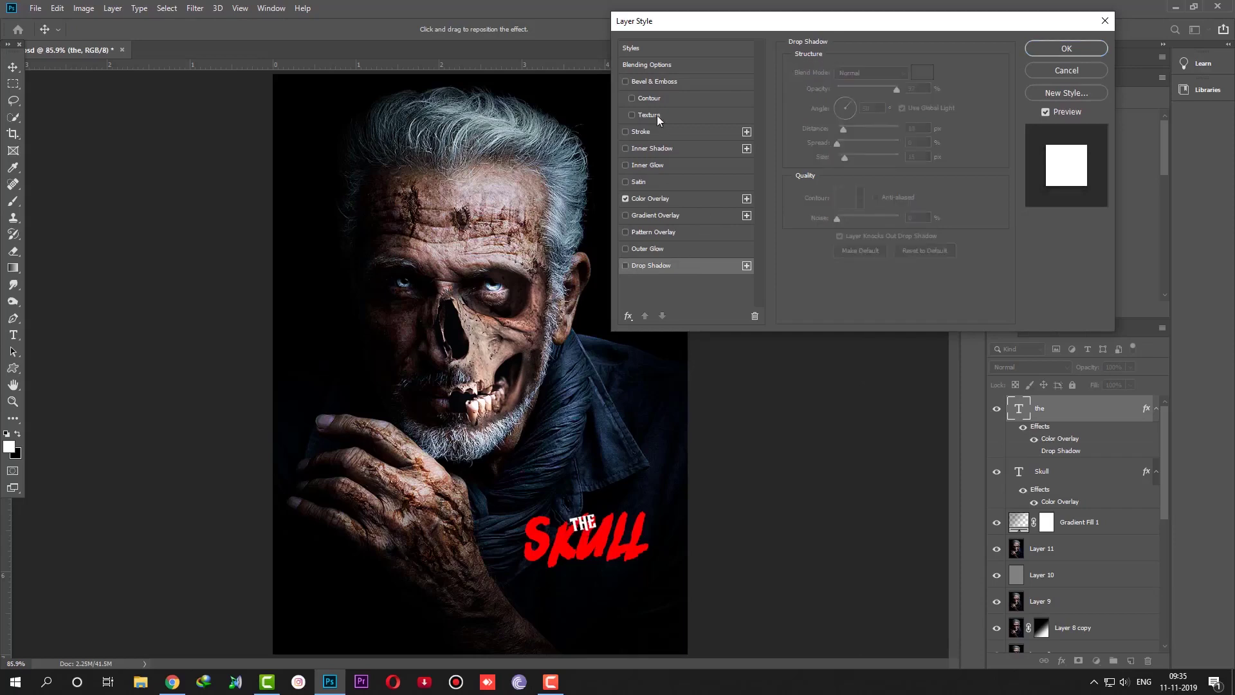
pyautogui.click(642, 132)
pyautogui.click(820, 165)
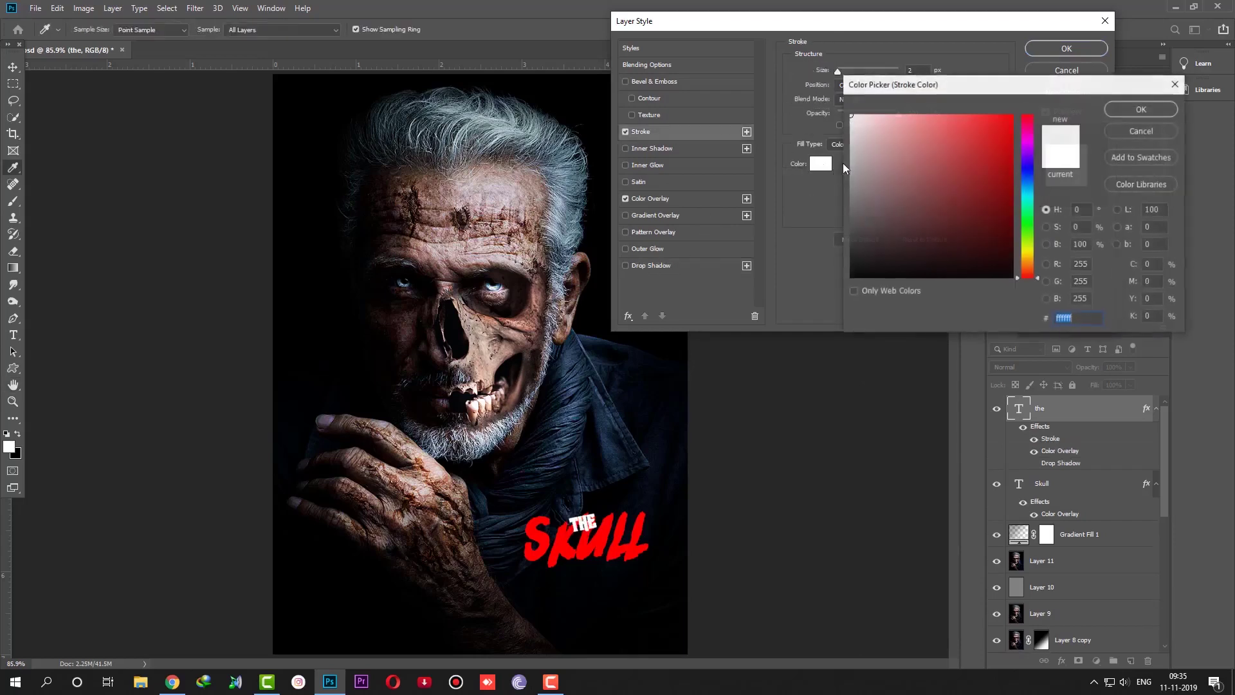
pyautogui.click(1012, 278)
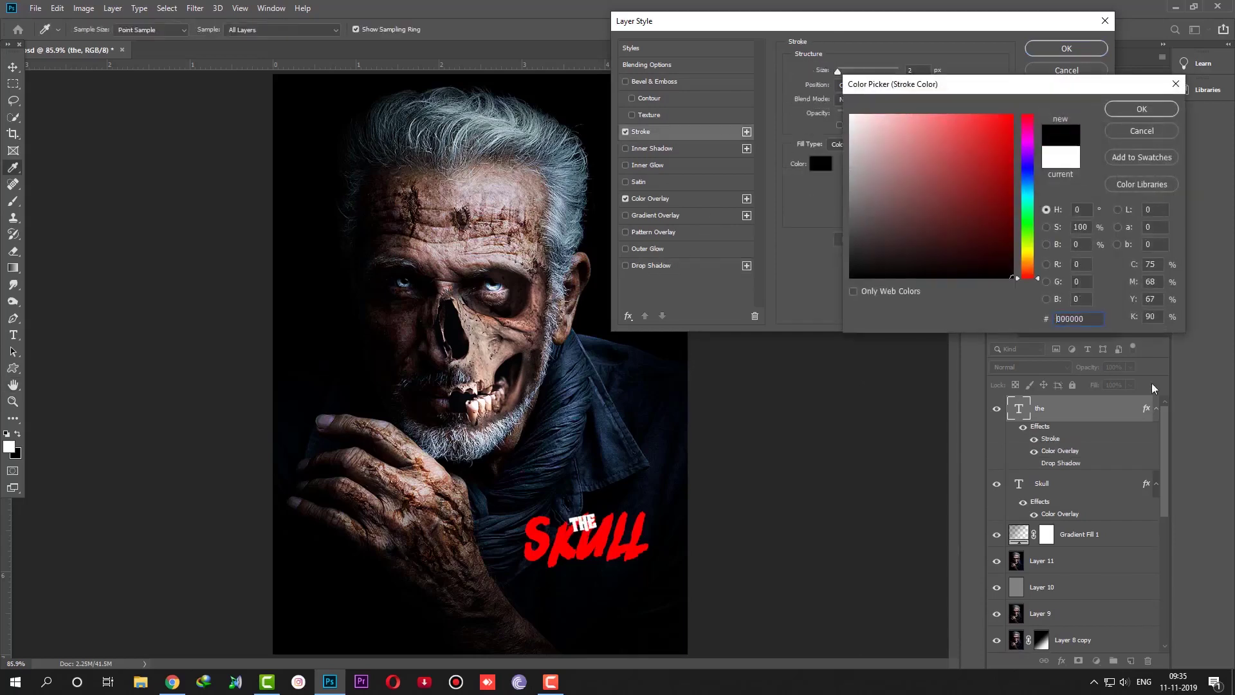
pyautogui.click(1142, 110)
pyautogui.click(853, 86)
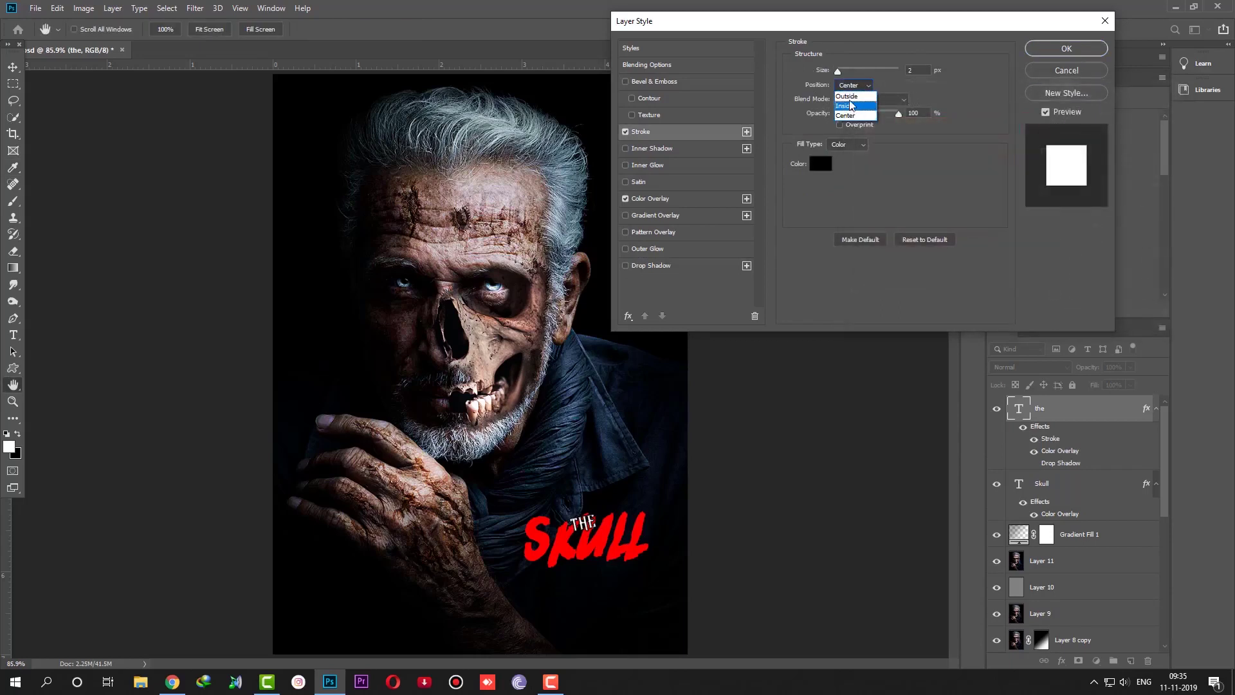
pyautogui.click(848, 96)
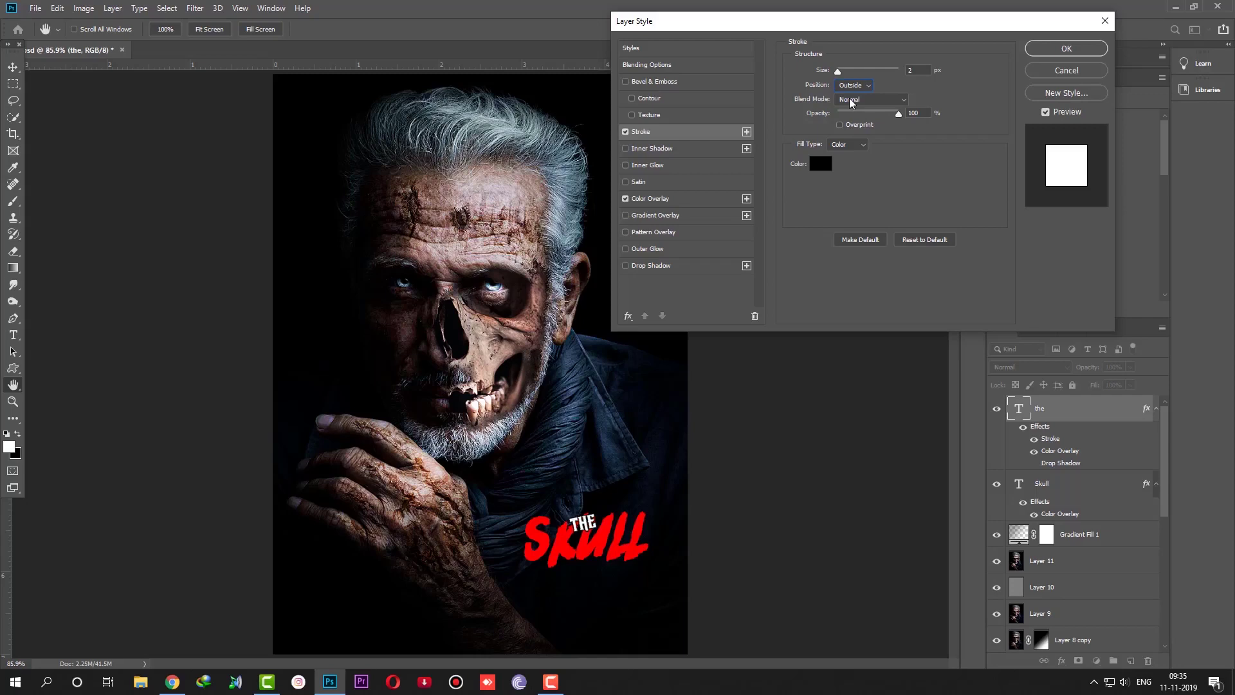
pyautogui.click(1067, 49)
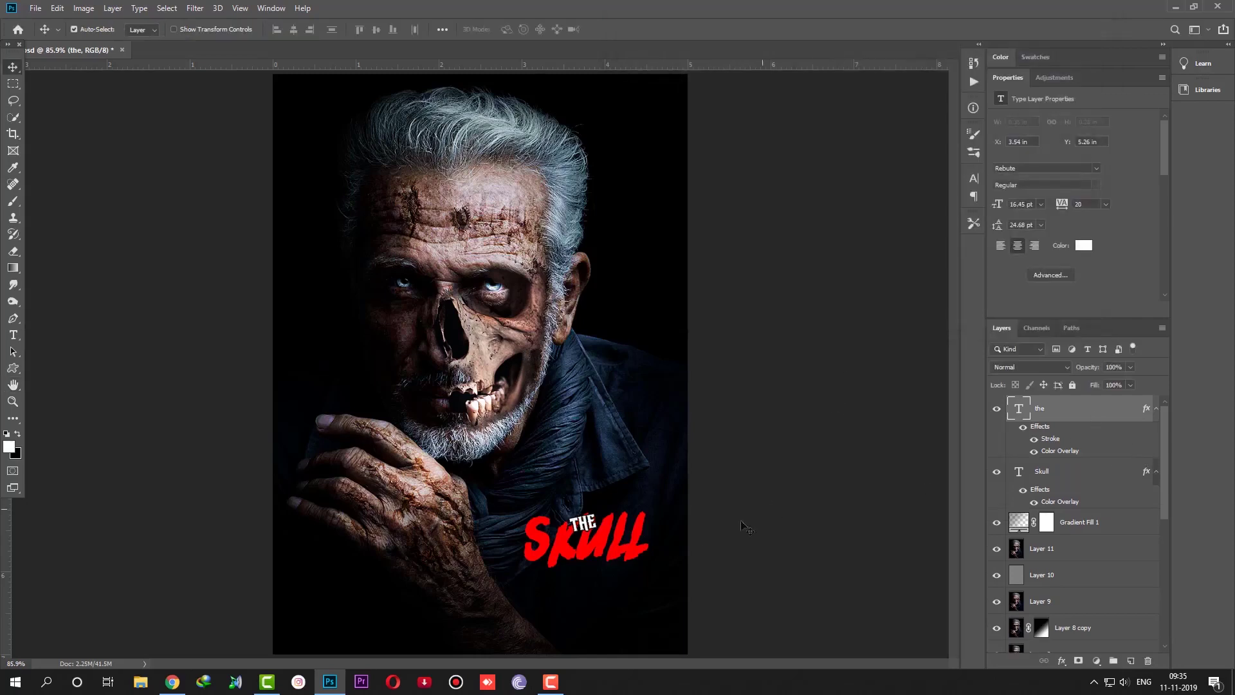
# - Set THE in Rhinos rocks and nudge it slightly into place
pyautogui.press('t')
pyautogui.doubleClick(587, 524)
pyautogui.click(138, 29)
pyautogui.press('Down')
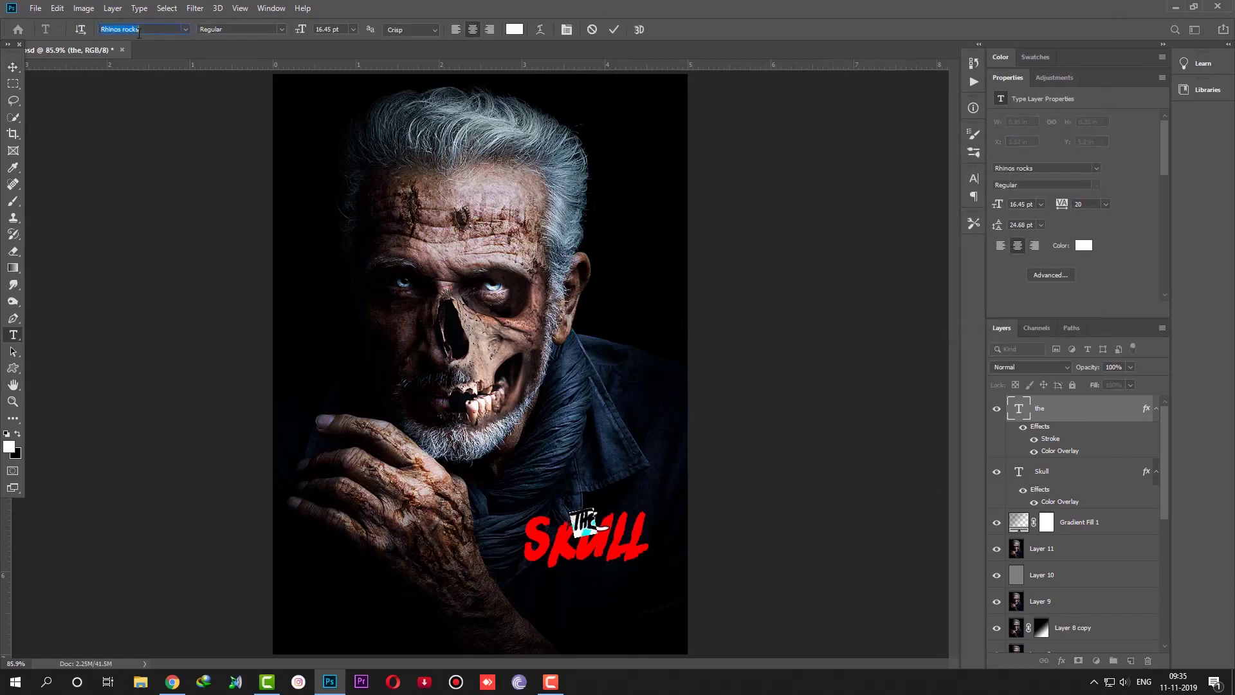
pyautogui.press('Return')
pyautogui.hotkey('ctrl', 'Return')
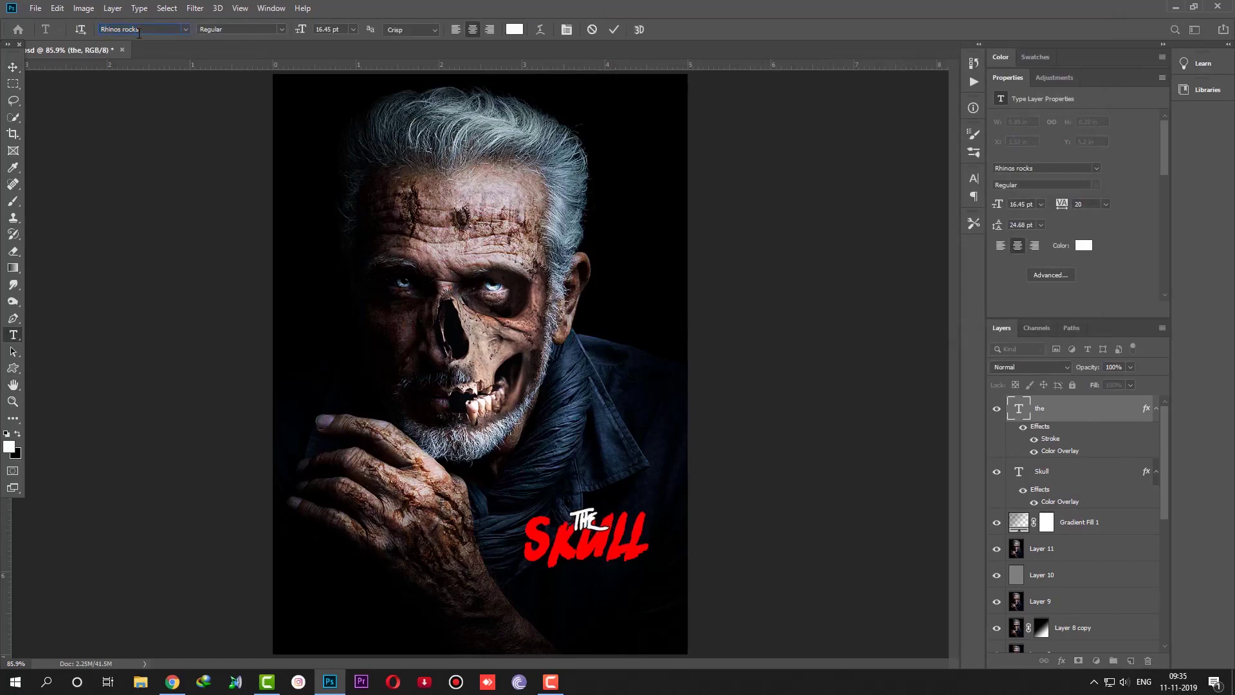
pyautogui.press('v')
pyautogui.hotkey('shift', 'Left')
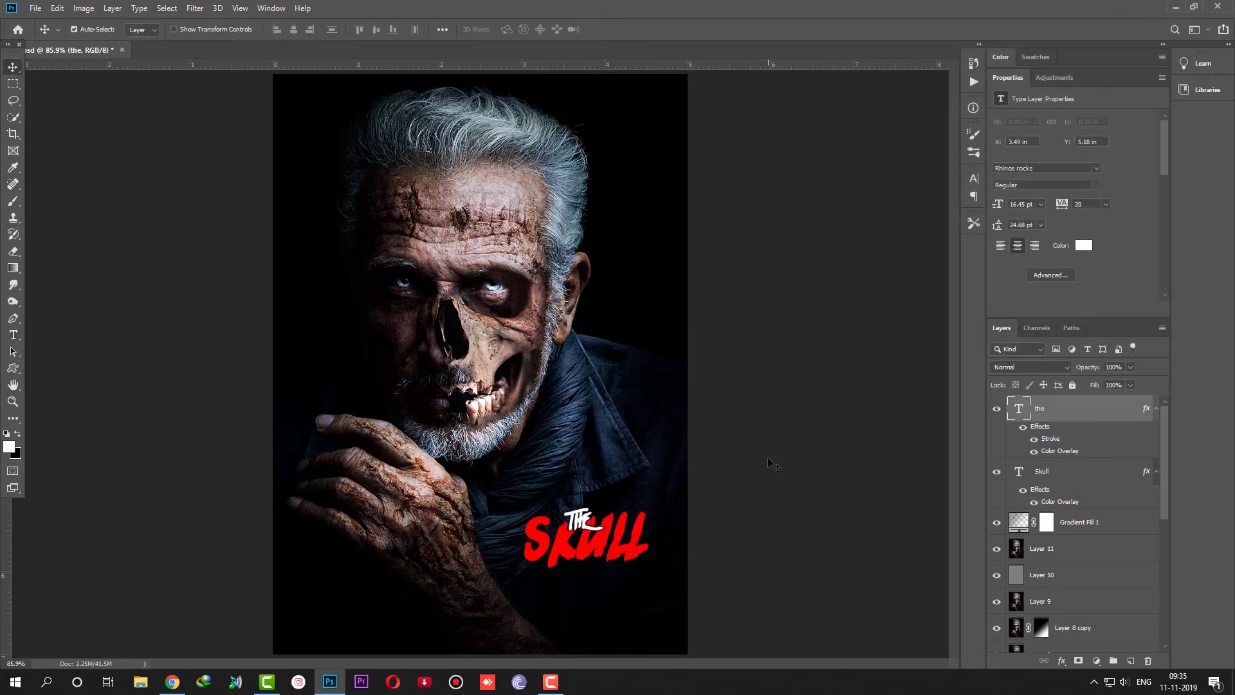
pyautogui.press('Right')
pyautogui.press('Right')
pyautogui.press('Right')
# - Try a yellow-to-red Gradient Overlay at 50° on THE instead of its colour overlay
pyautogui.doubleClick(1098, 418)
pyautogui.click(626, 199)
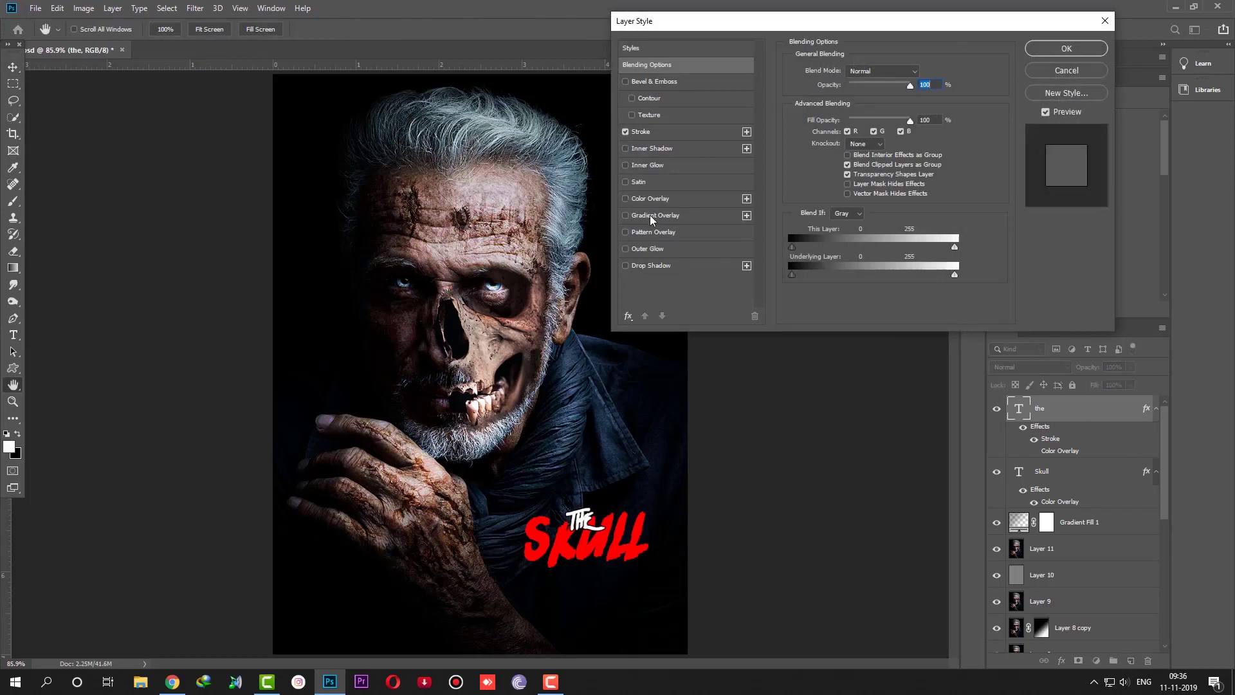
pyautogui.click(650, 215)
pyautogui.click(872, 101)
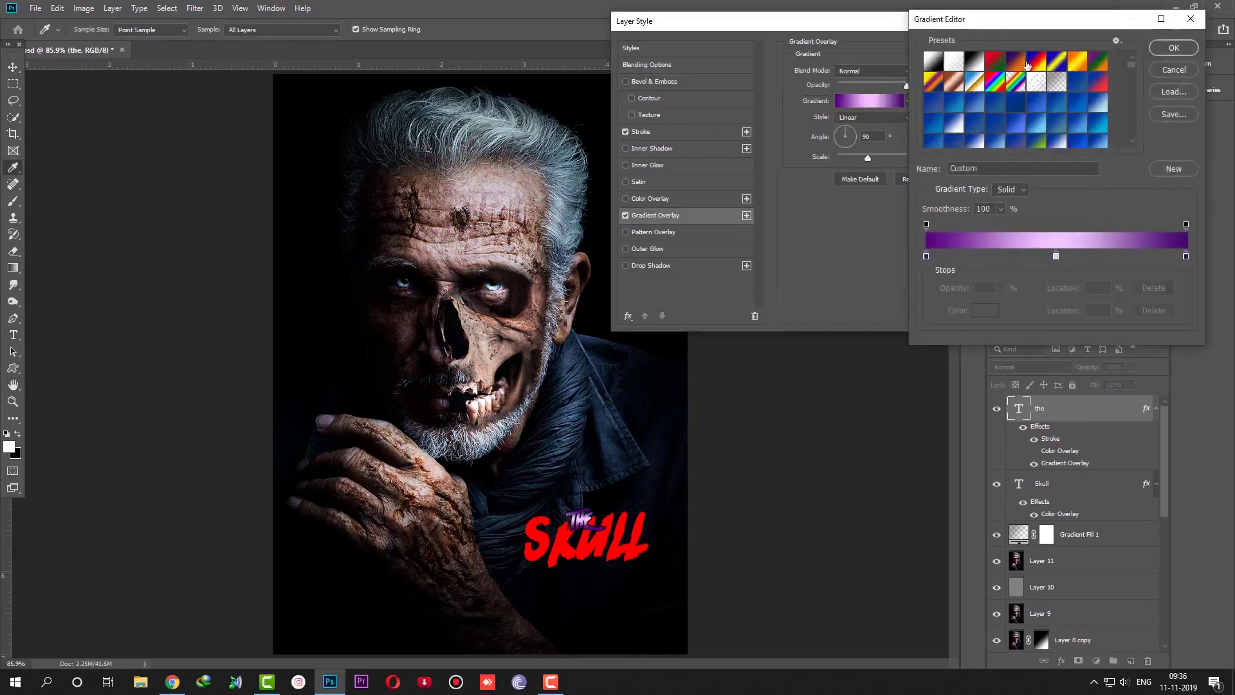
pyautogui.click(1016, 62)
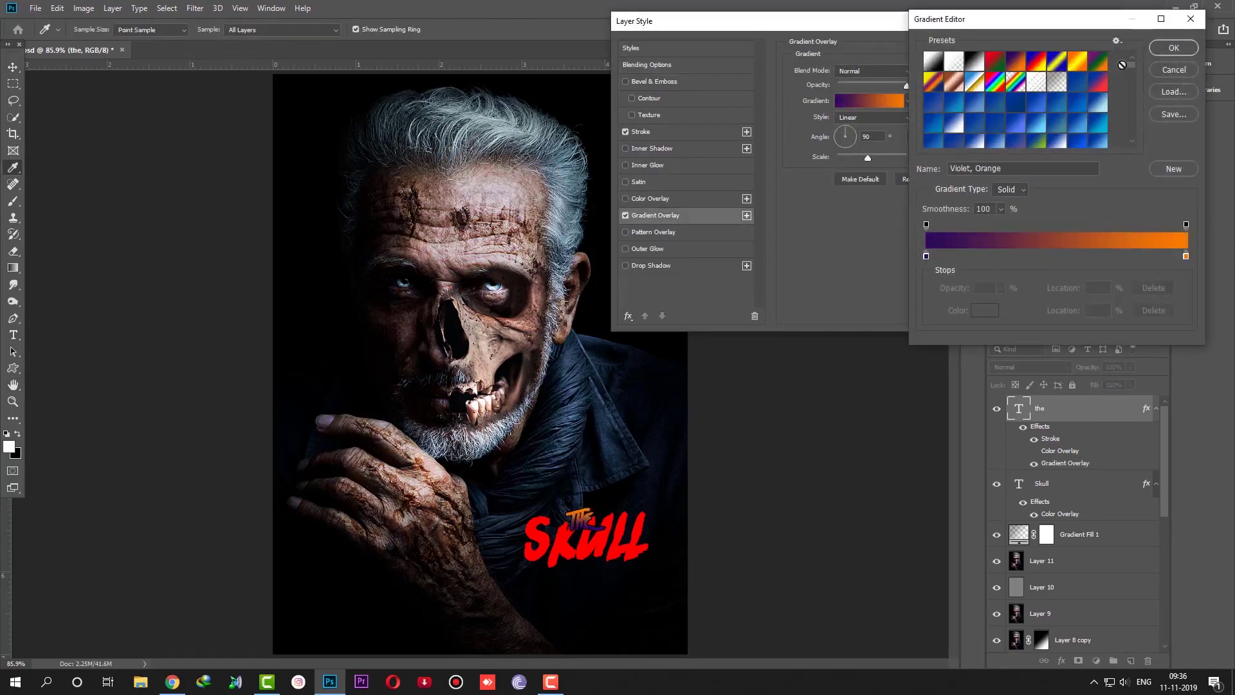
pyautogui.moveTo(1132, 66); pyautogui.dragTo(1132, 79)
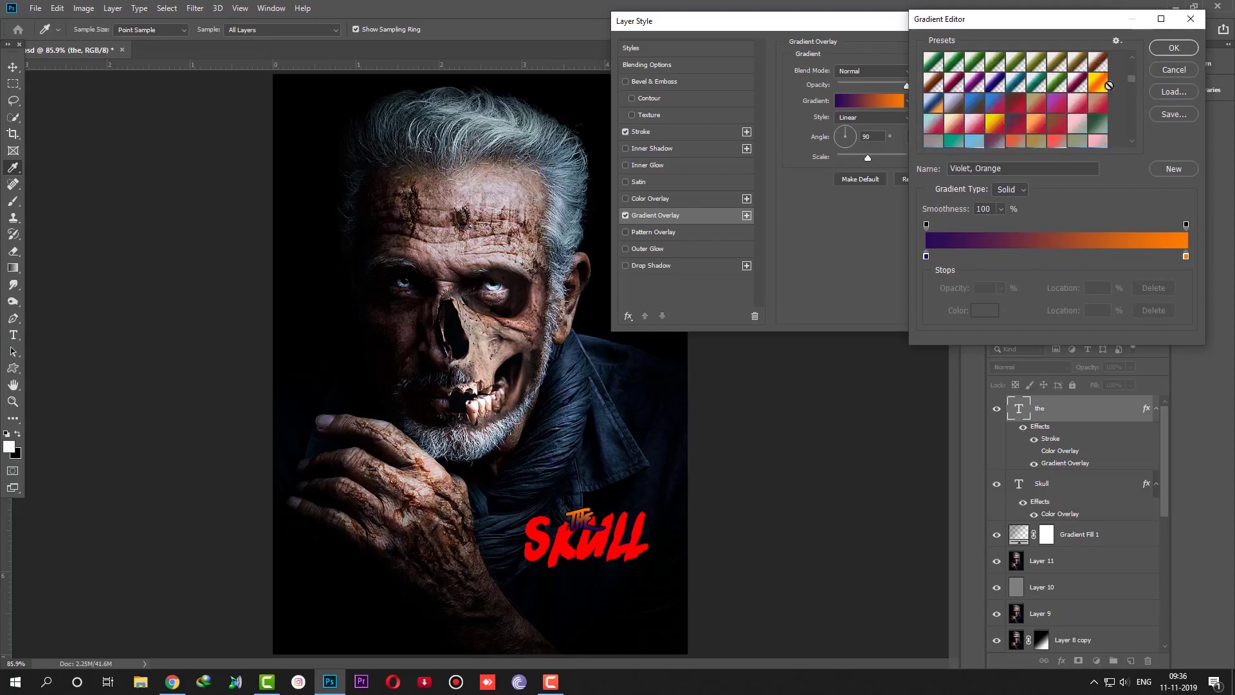
pyautogui.click(996, 124)
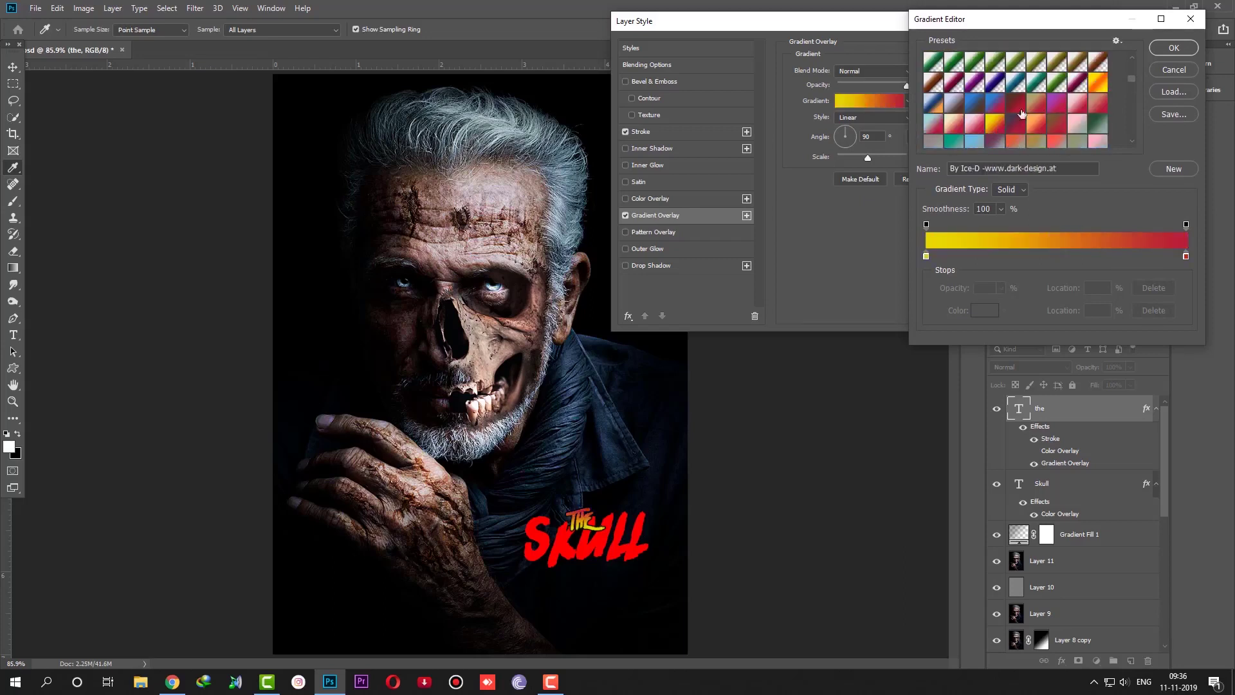
pyautogui.click(1181, 50)
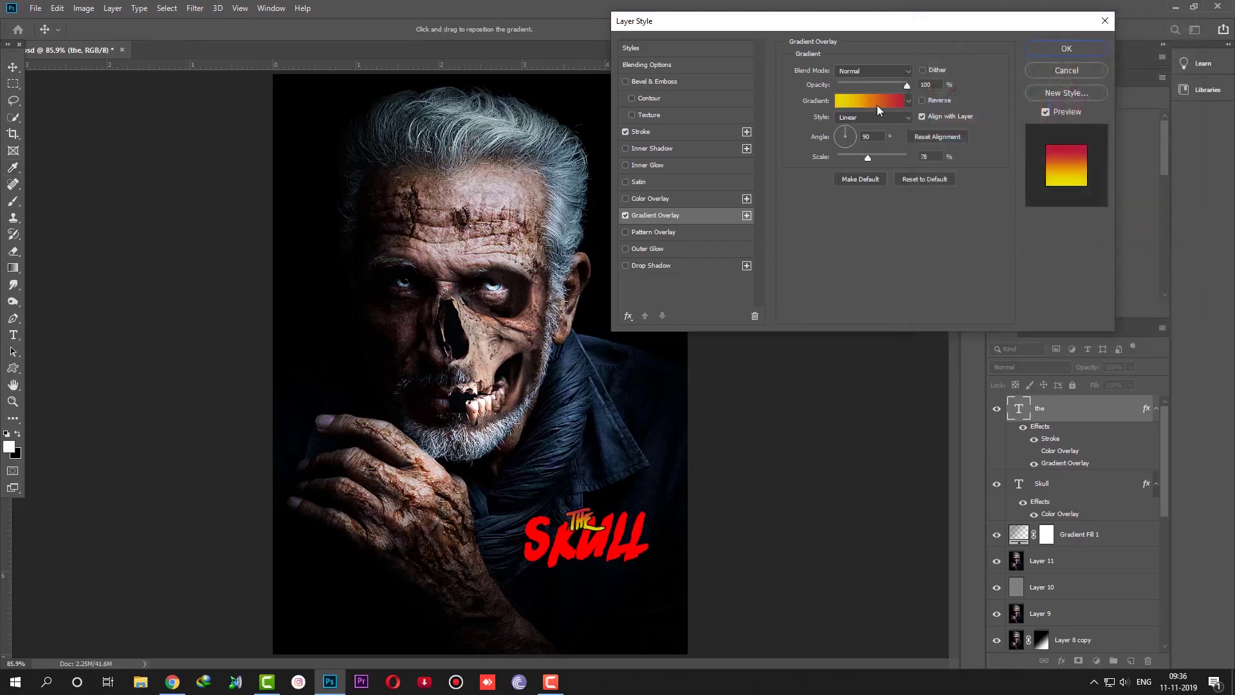
pyautogui.click(850, 131)
pyautogui.moveTo(851, 157); pyautogui.dragTo(850, 157)
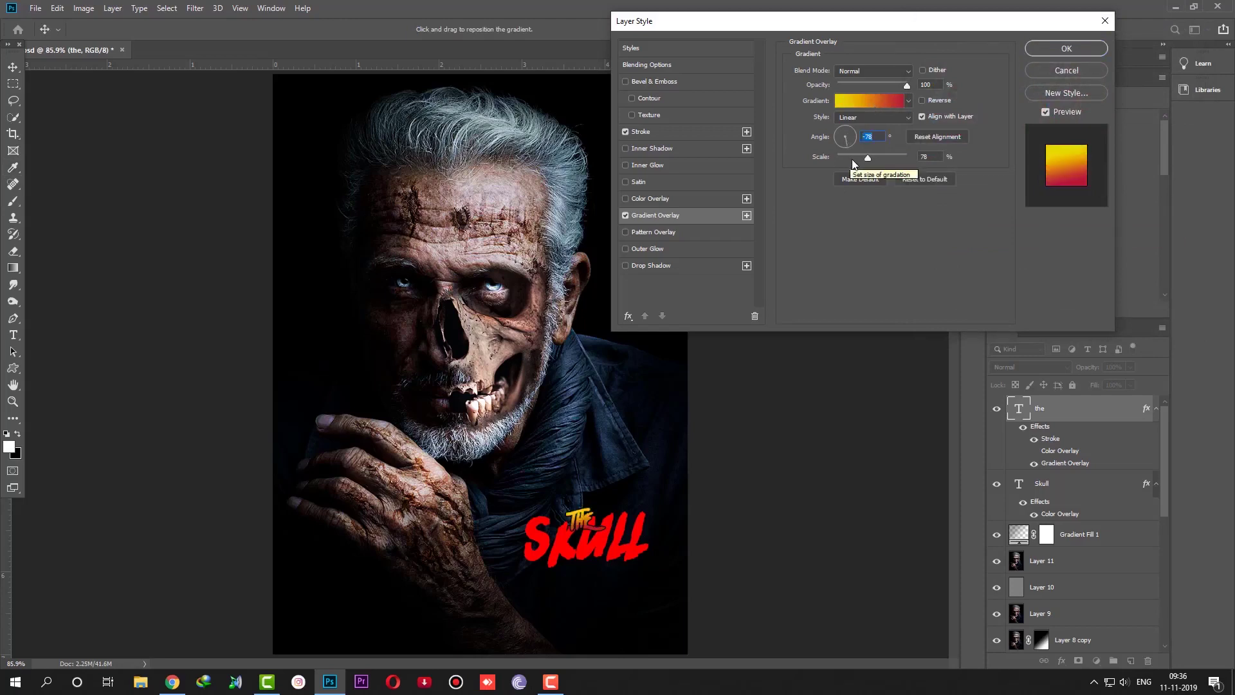
pyautogui.click(1087, 50)
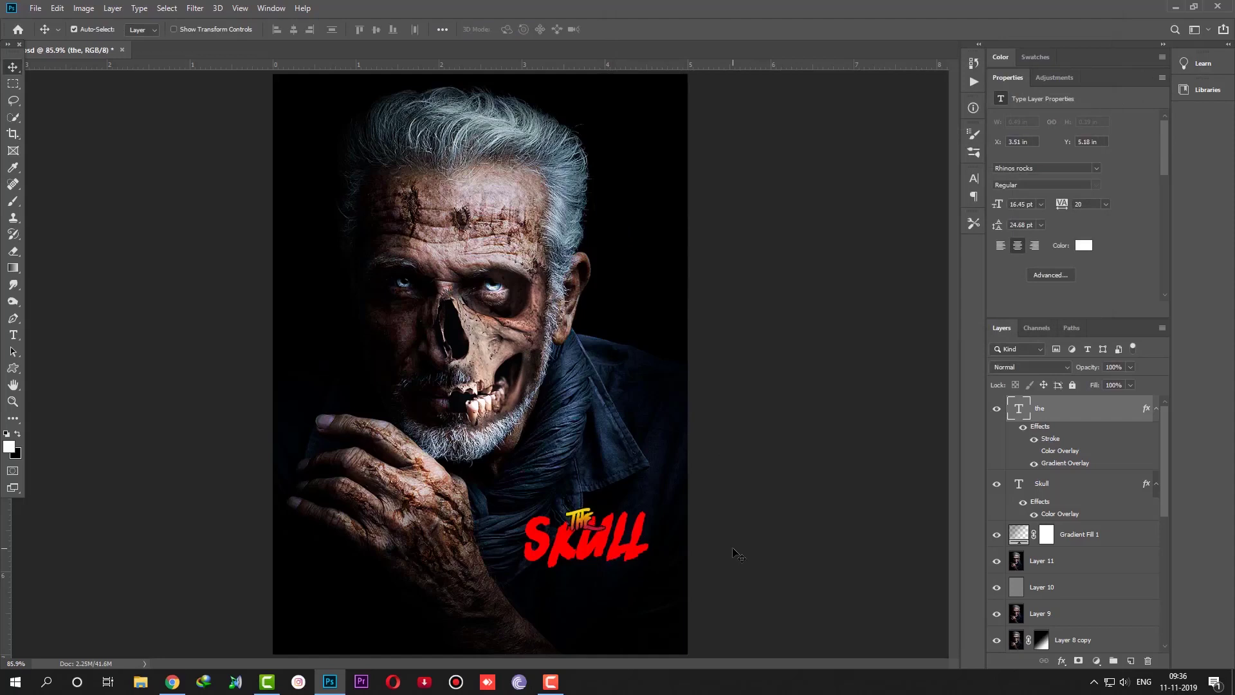
# - Move THE below Skull, nudge it up and left, and delete all its effects
pyautogui.moveTo(1062, 412); pyautogui.dragTo(1062, 523)
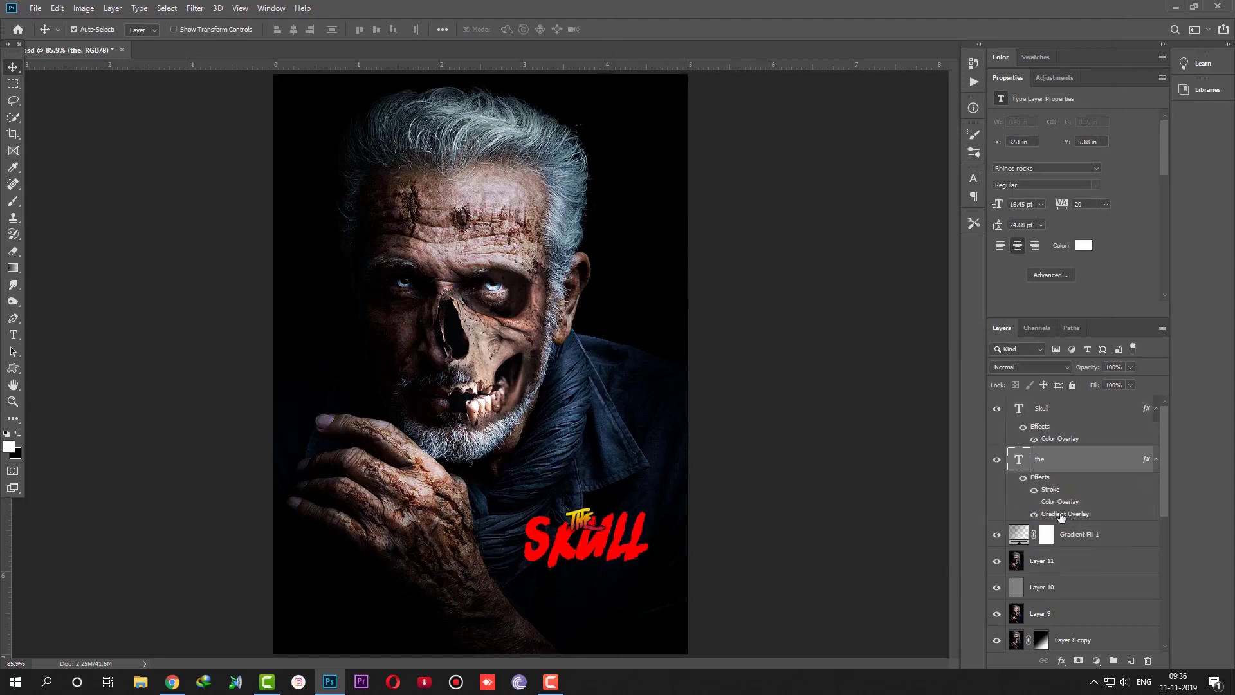
pyautogui.press('Up')
pyautogui.press('Up')
pyautogui.press('Up')
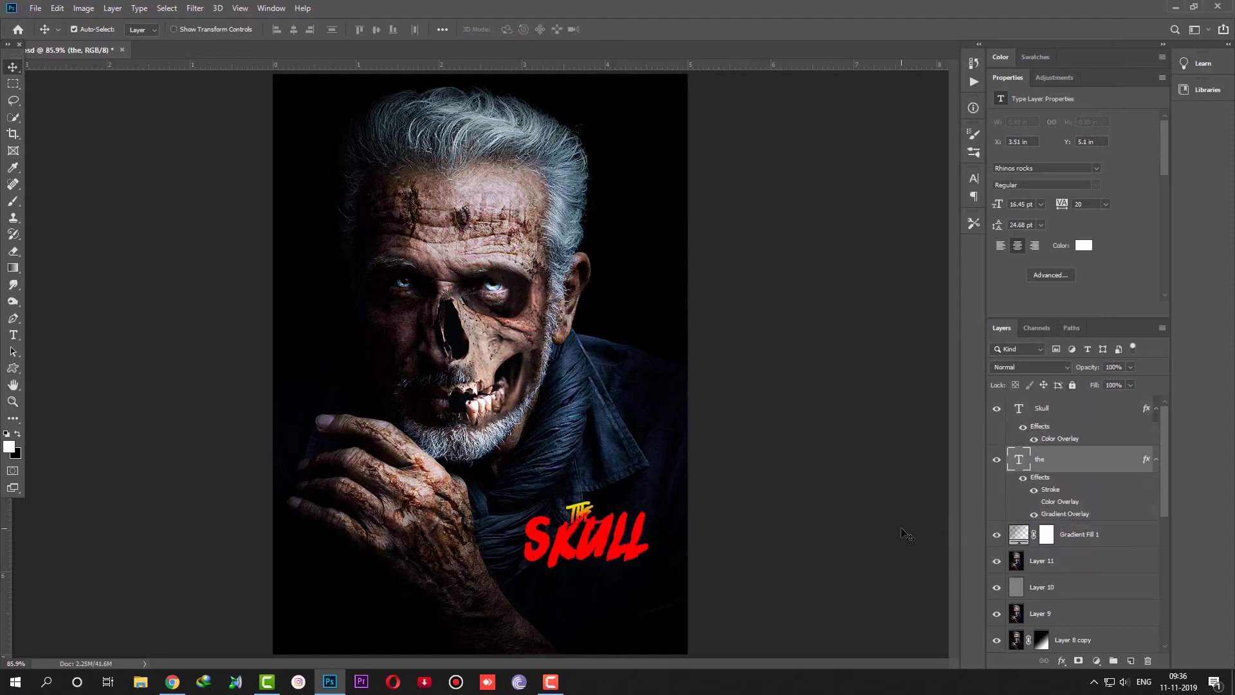
pyautogui.press('Left')
pyautogui.moveTo(1050, 480); pyautogui.dragTo(1148, 660)
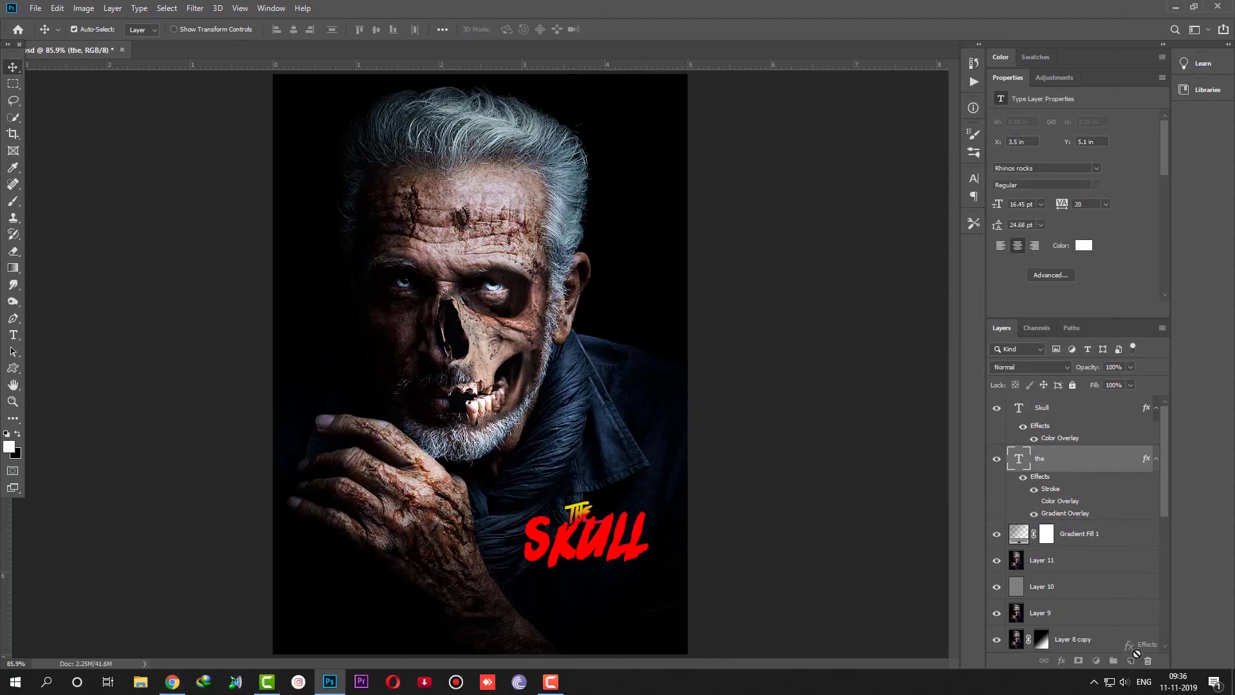
# - Give THE an ff0000 Color Overlay and nudge it up a step
pyautogui.doubleClick(1097, 461)
pyautogui.click(648, 202)
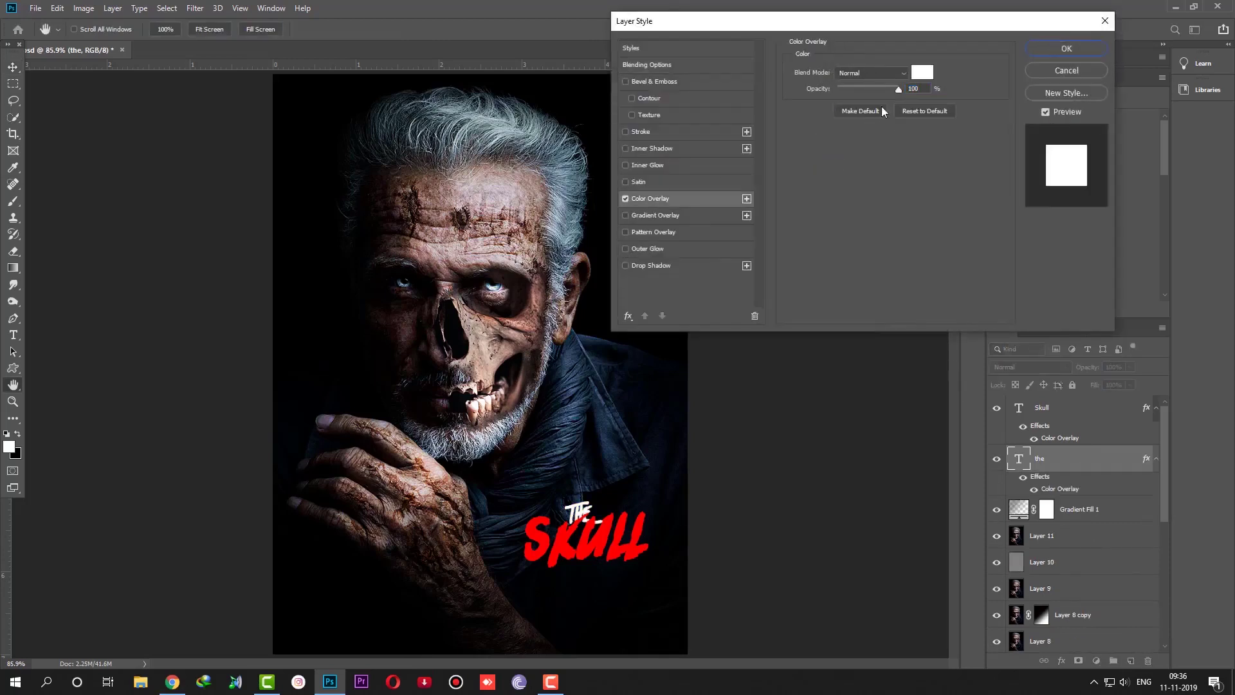
pyautogui.click(926, 81)
pyautogui.write('ff0000')
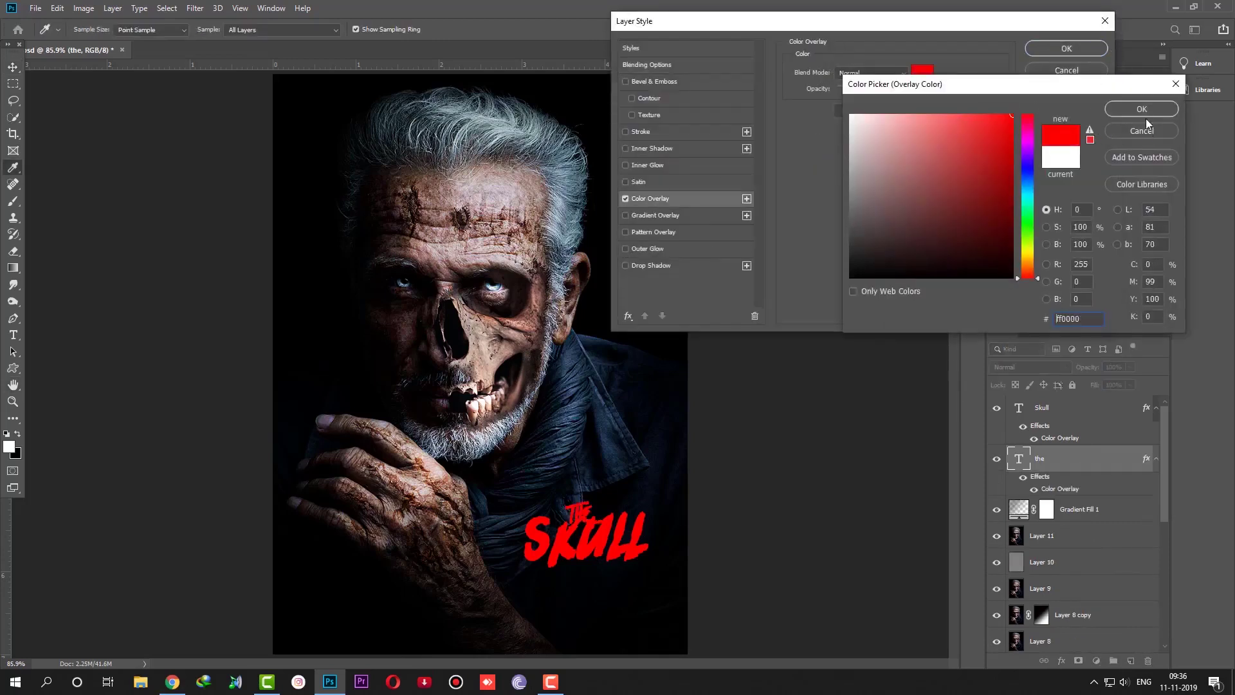
pyautogui.click(1142, 110)
pyautogui.click(1065, 47)
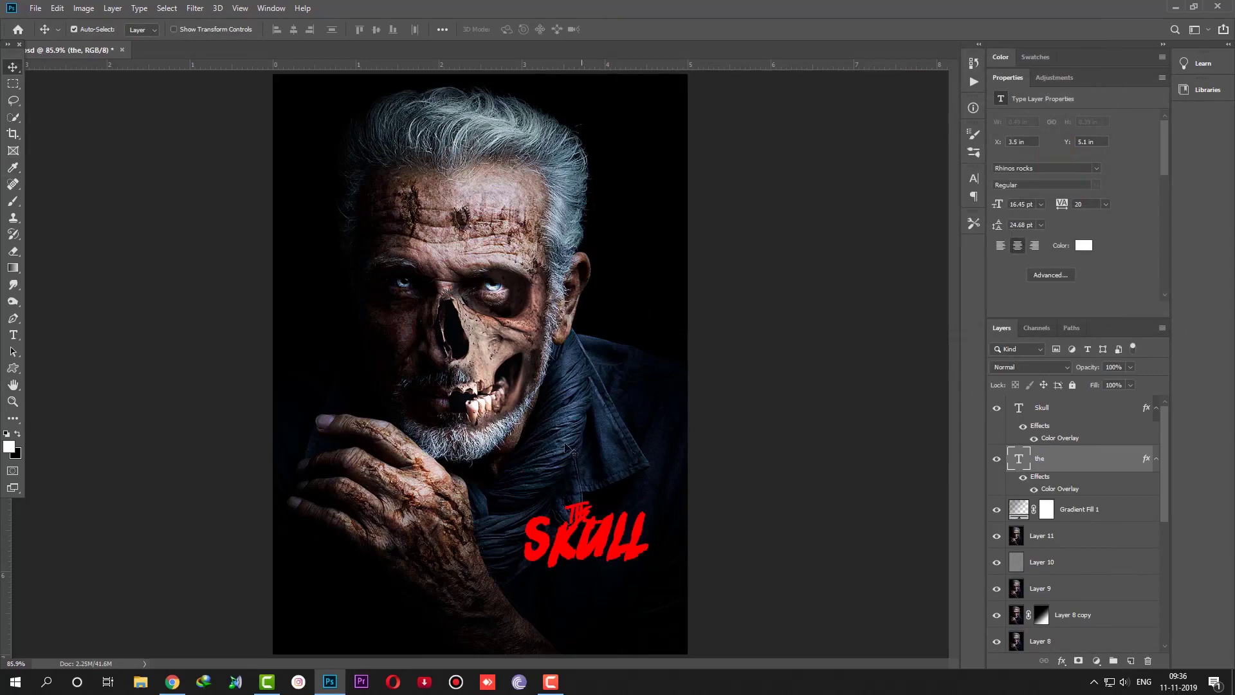
pyautogui.press('Up')
pyautogui.press('Up')
pyautogui.press('Up')
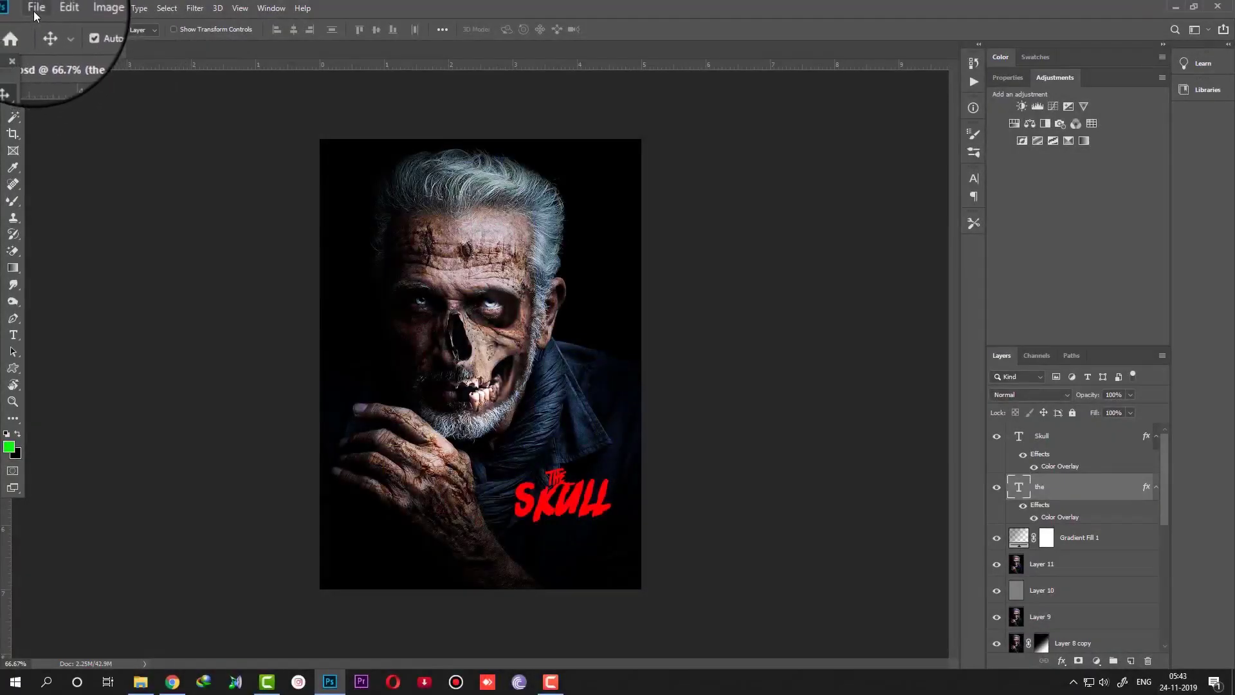
# - Open Movie.psd, copy its credits layer into the poster, then close Movie.psd
pyautogui.click(36, 8)
pyautogui.click(40, 37)
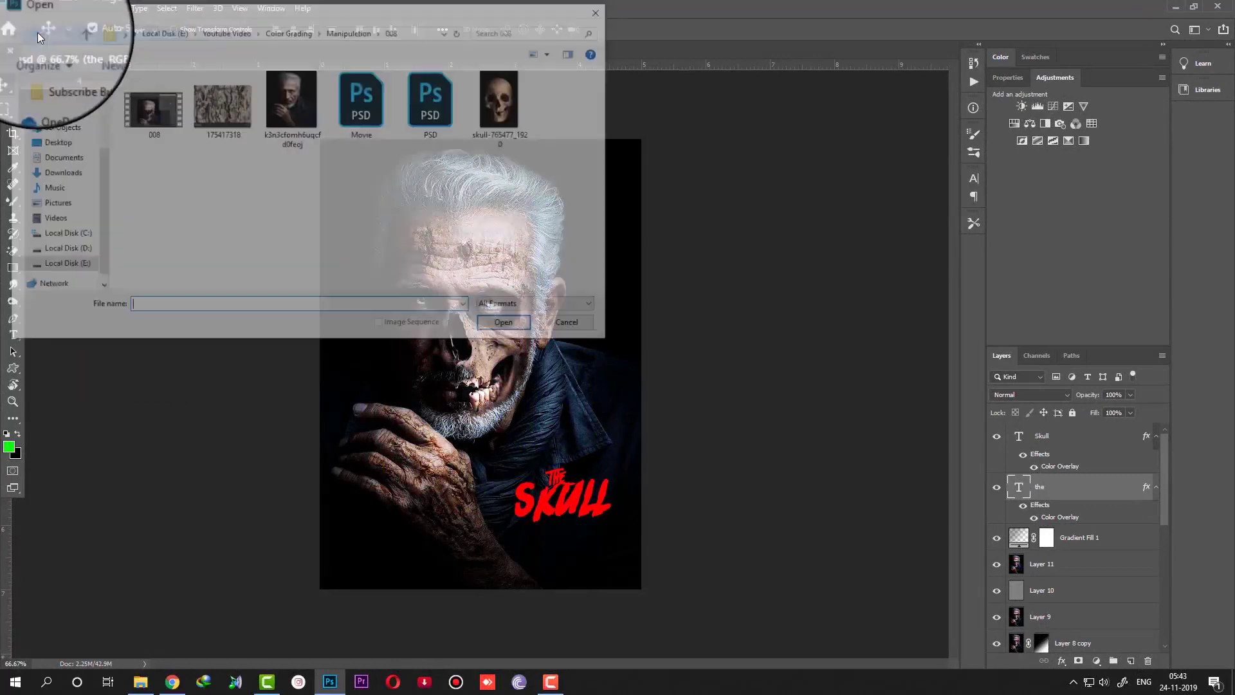
pyautogui.click(363, 100)
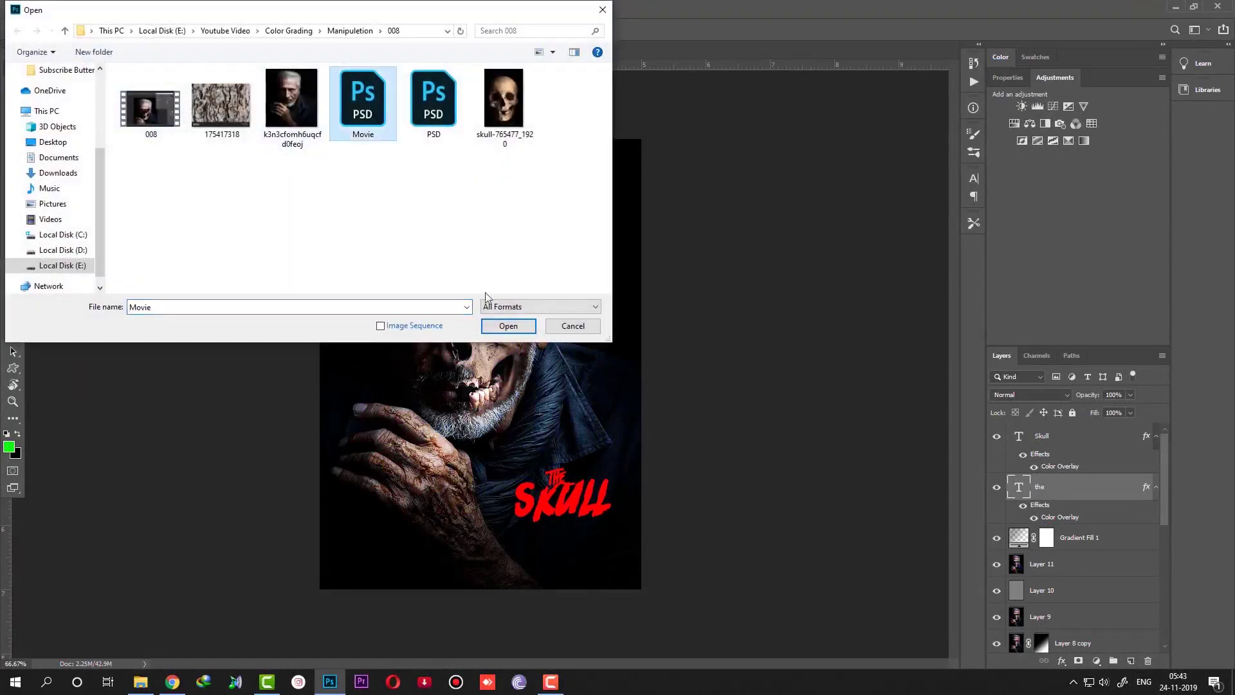
pyautogui.click(502, 327)
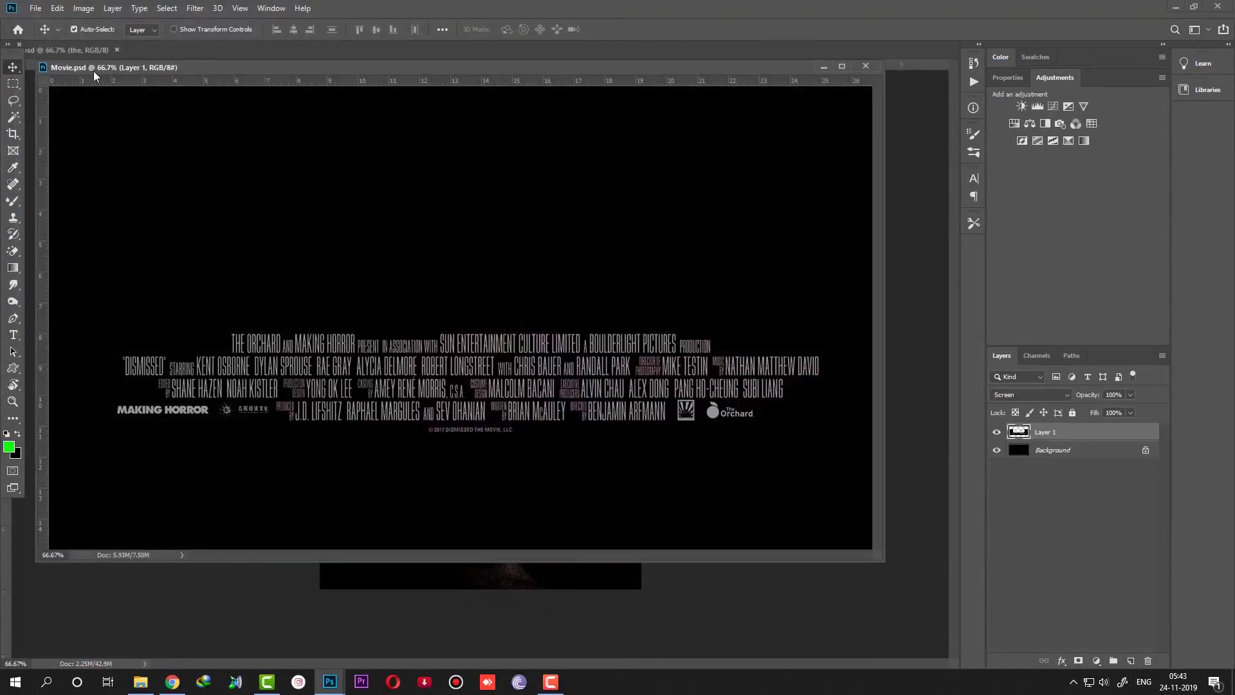
pyautogui.moveTo(94, 75); pyautogui.dragTo(641, 82)
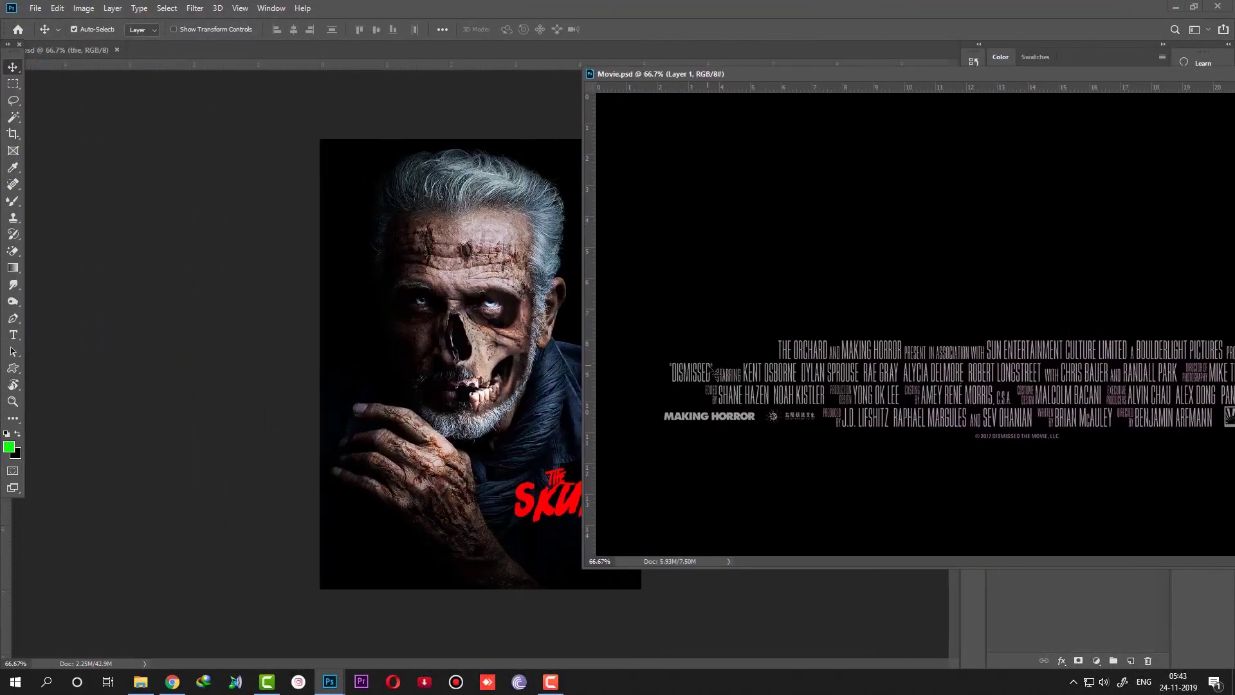
pyautogui.moveTo(714, 372); pyautogui.dragTo(454, 454)
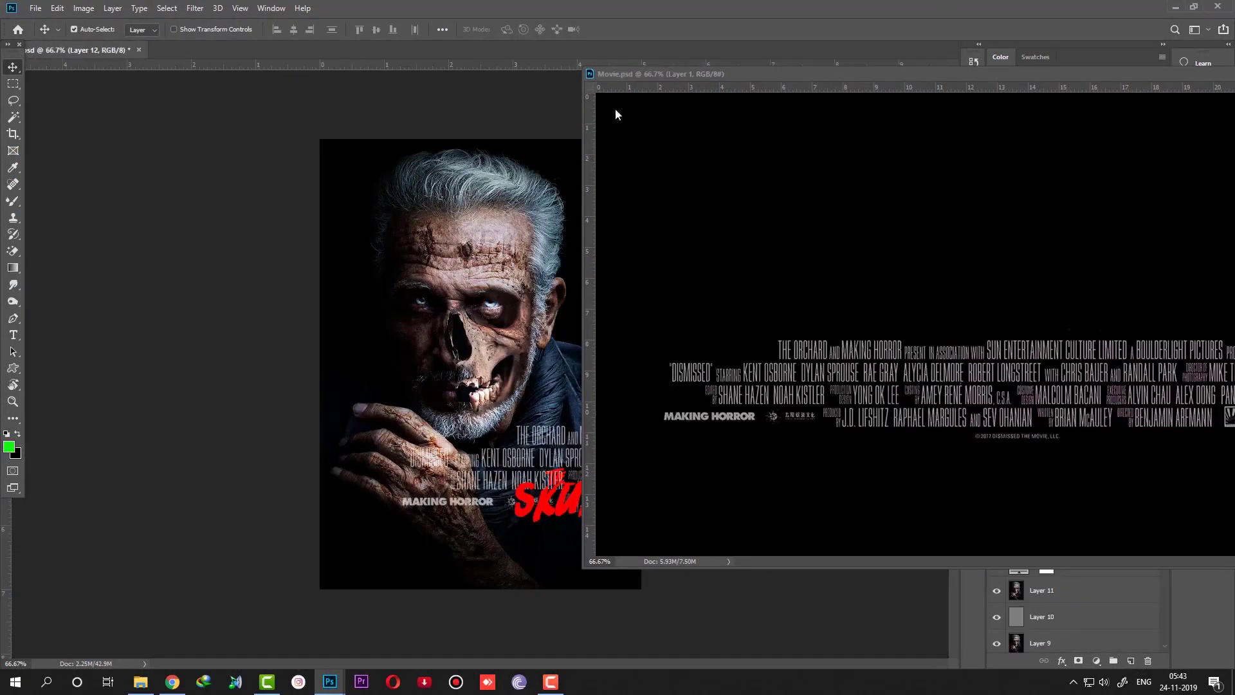
pyautogui.click(590, 75)
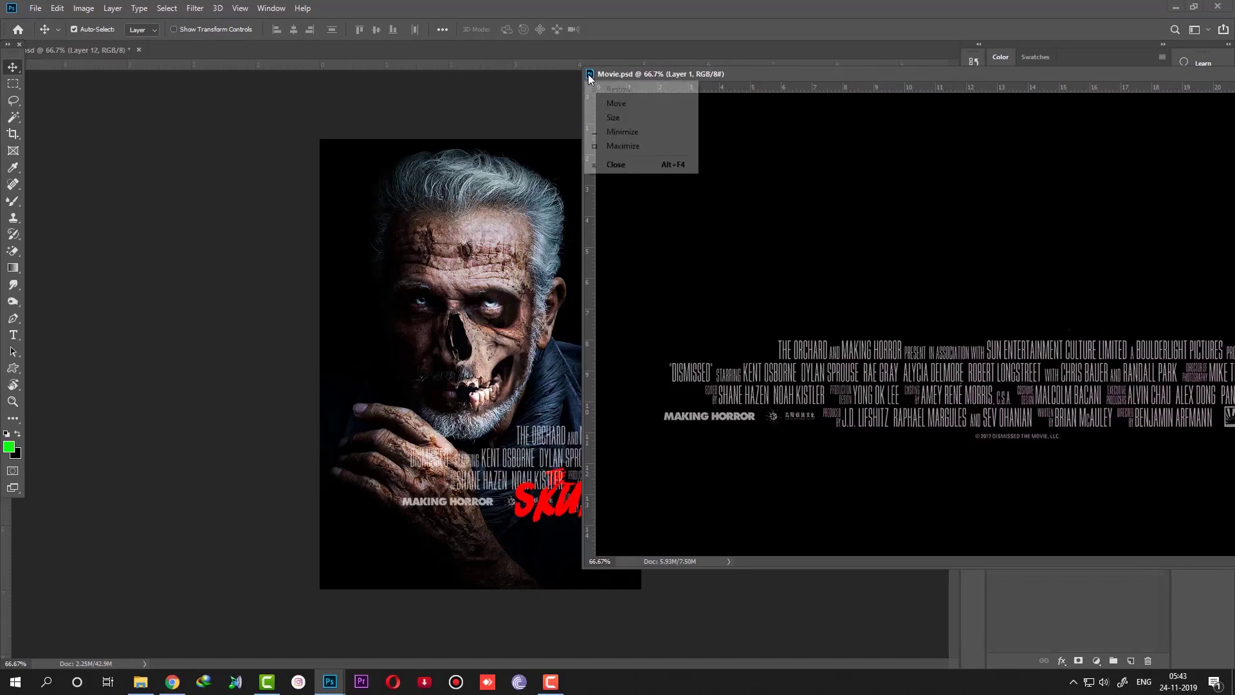
pyautogui.click(601, 163)
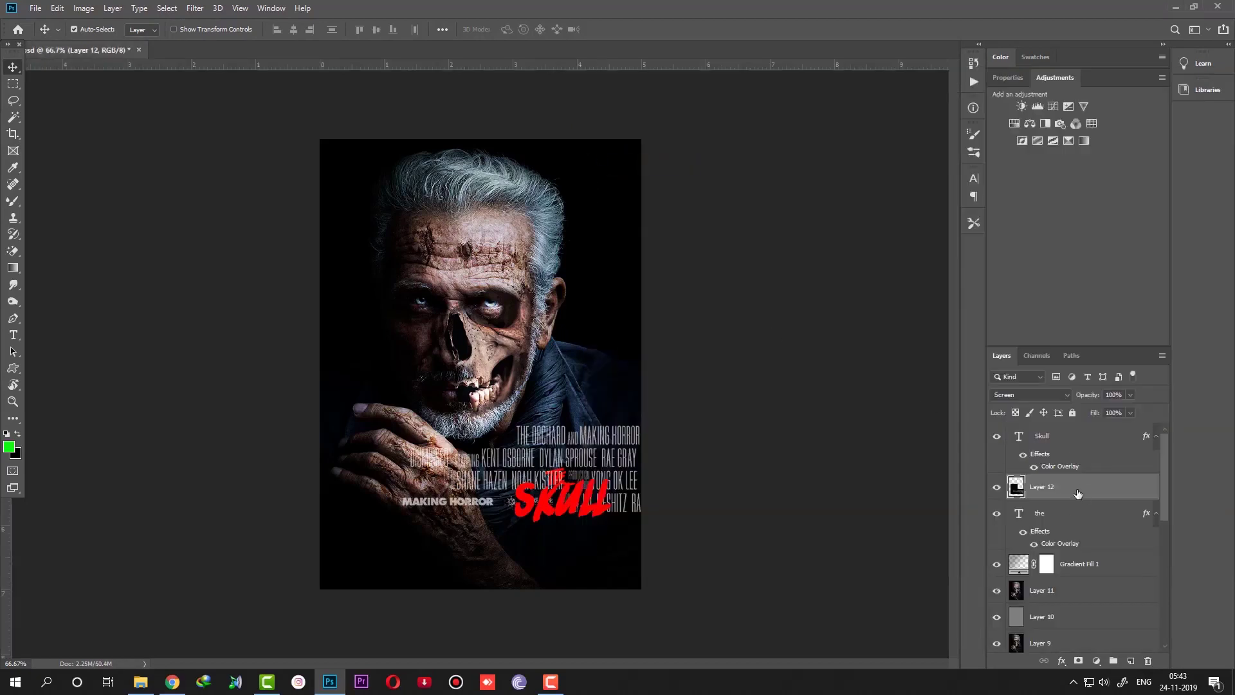
# - Scale the credits to about 33% and place them along the poster's bottom
pyautogui.click(58, 8)
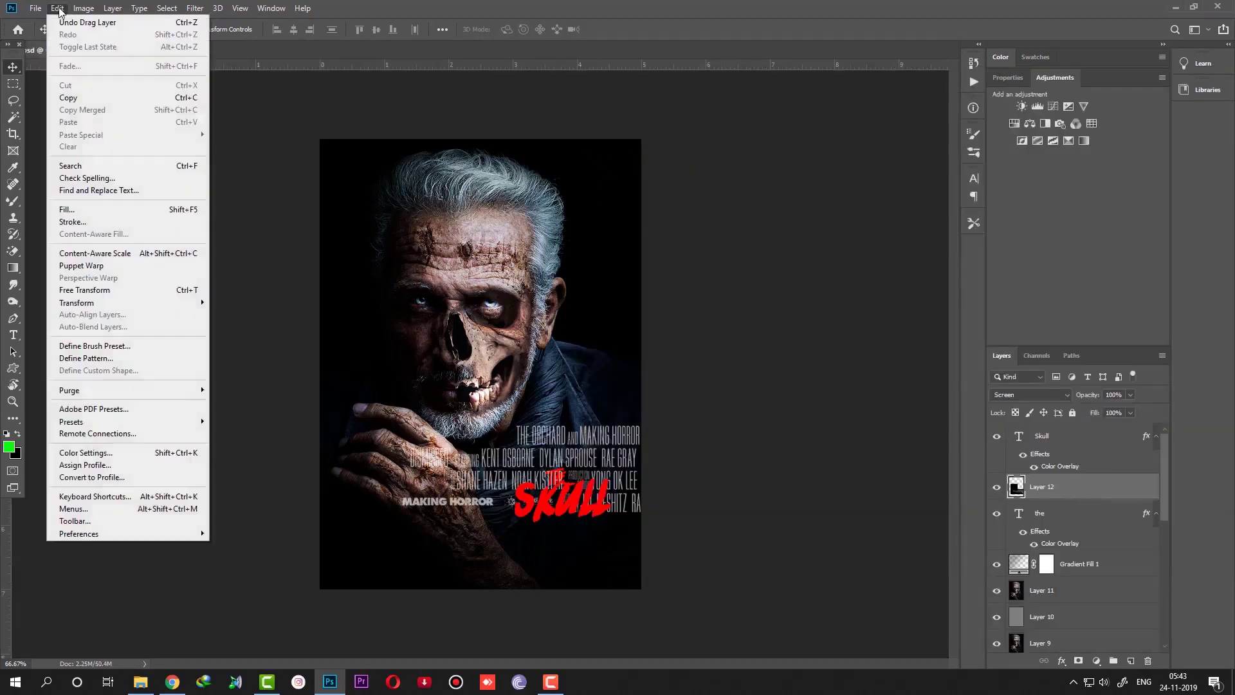
pyautogui.click(97, 290)
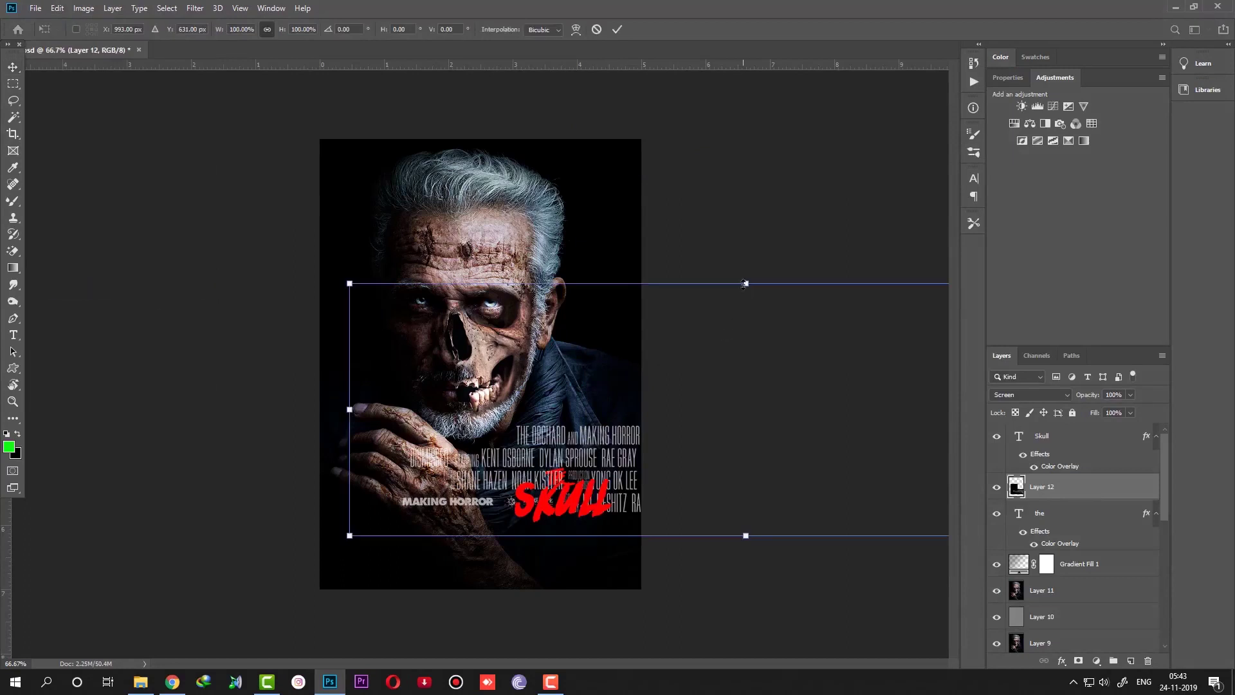
pyautogui.moveTo(745, 284); pyautogui.dragTo(876, 367)
pyautogui.moveTo(785, 413); pyautogui.dragTo(532, 544)
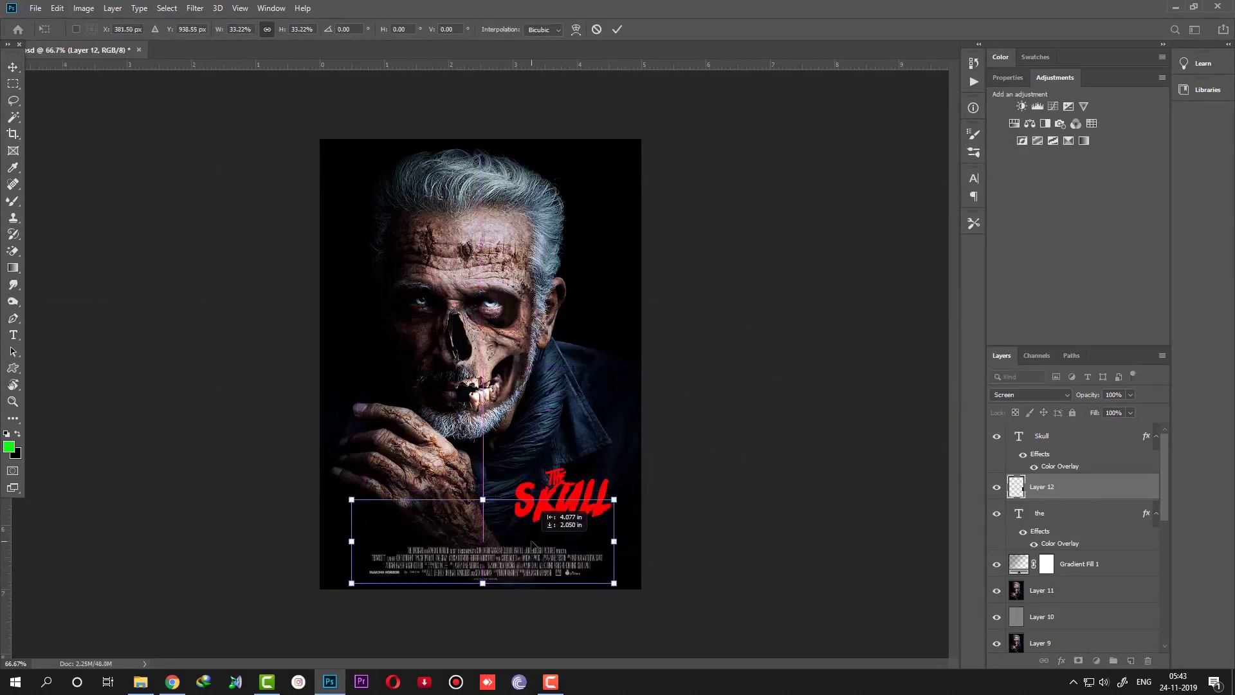
pyautogui.press('Return')
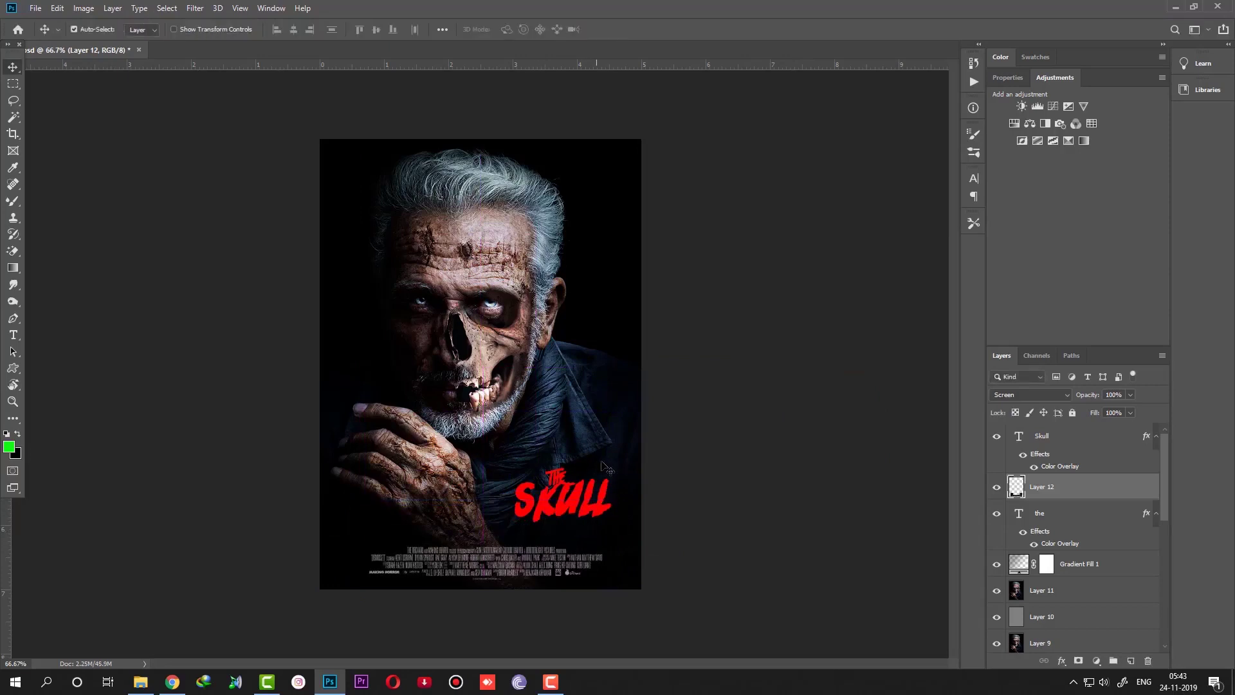
# - Move Layer 12 below the 'the' layer and select both the 'the' and 'Skull' title layers
pyautogui.click(1070, 519)
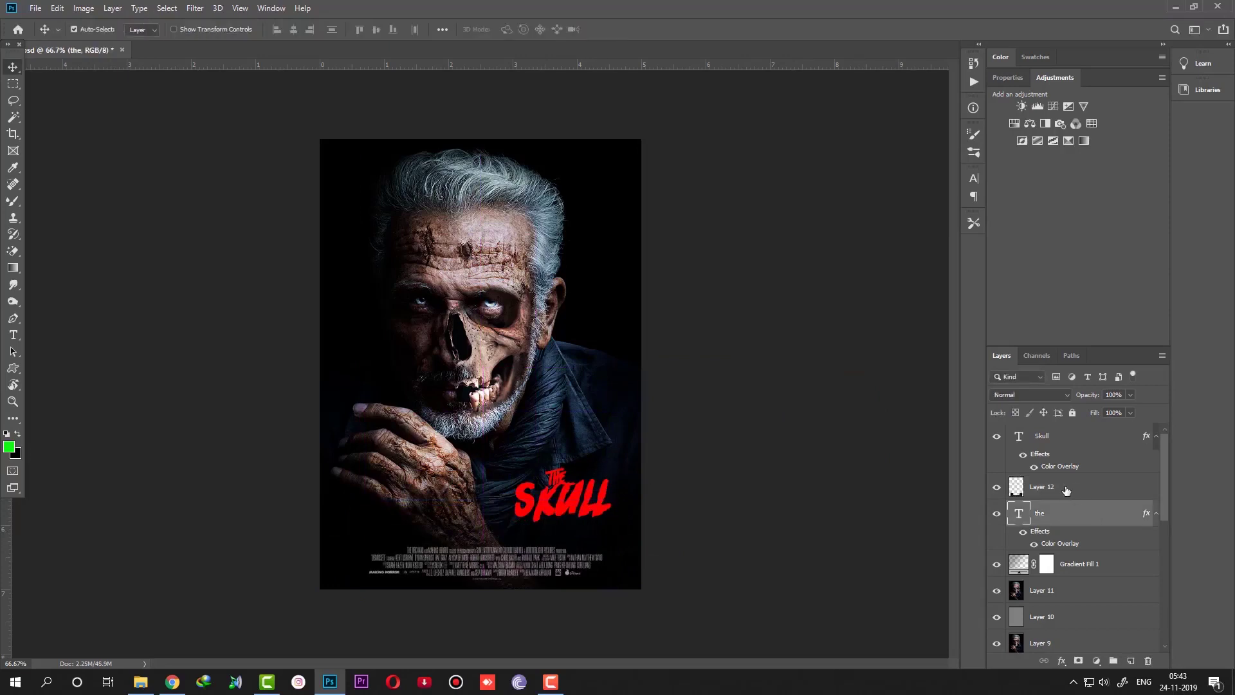
pyautogui.moveTo(1066, 490); pyautogui.dragTo(1066, 551)
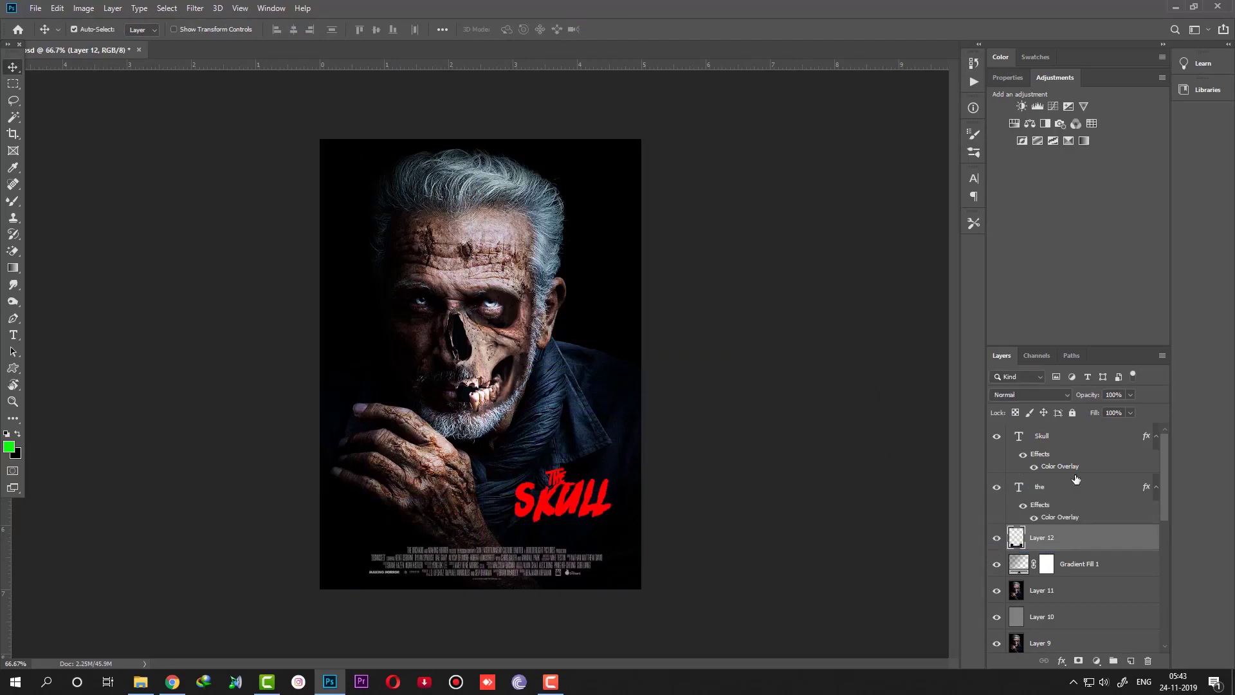
pyautogui.click(1075, 484)
pyautogui.keyDown('shift'); pyautogui.click(1026, 468); pyautogui.keyUp('shift')
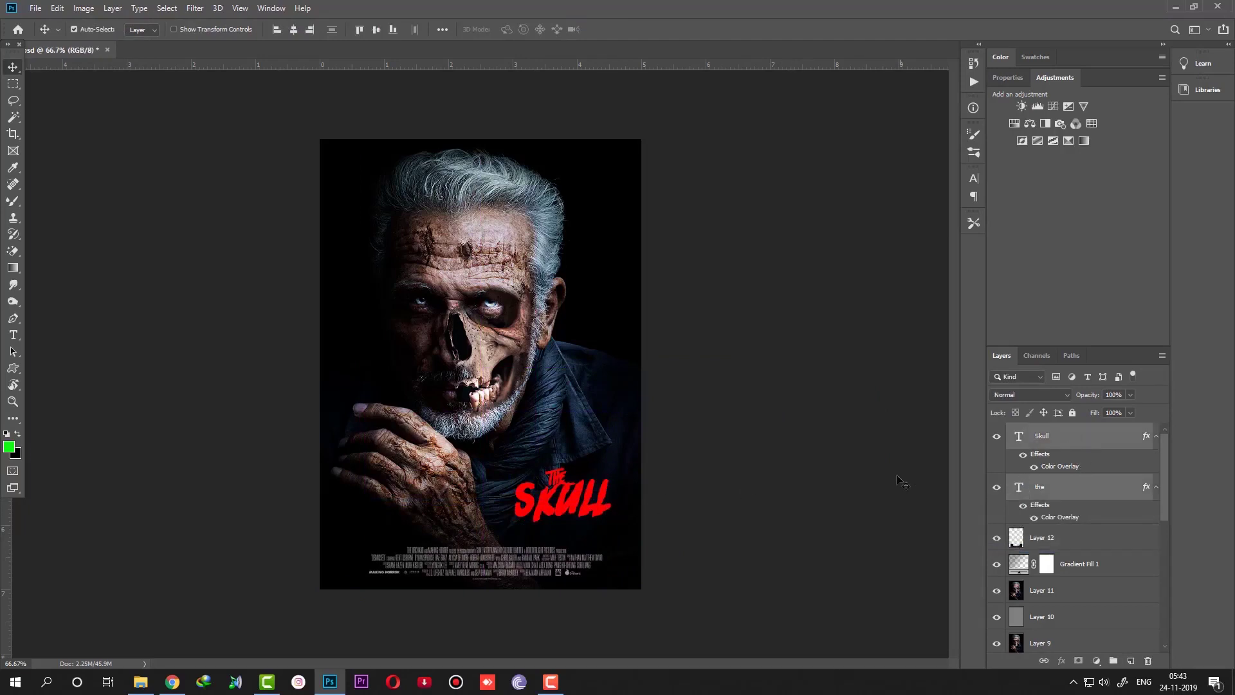
# - Free-transform THE SKULL title to 133.33% and shift it down-left, just above the credits
pyautogui.click(57, 8)
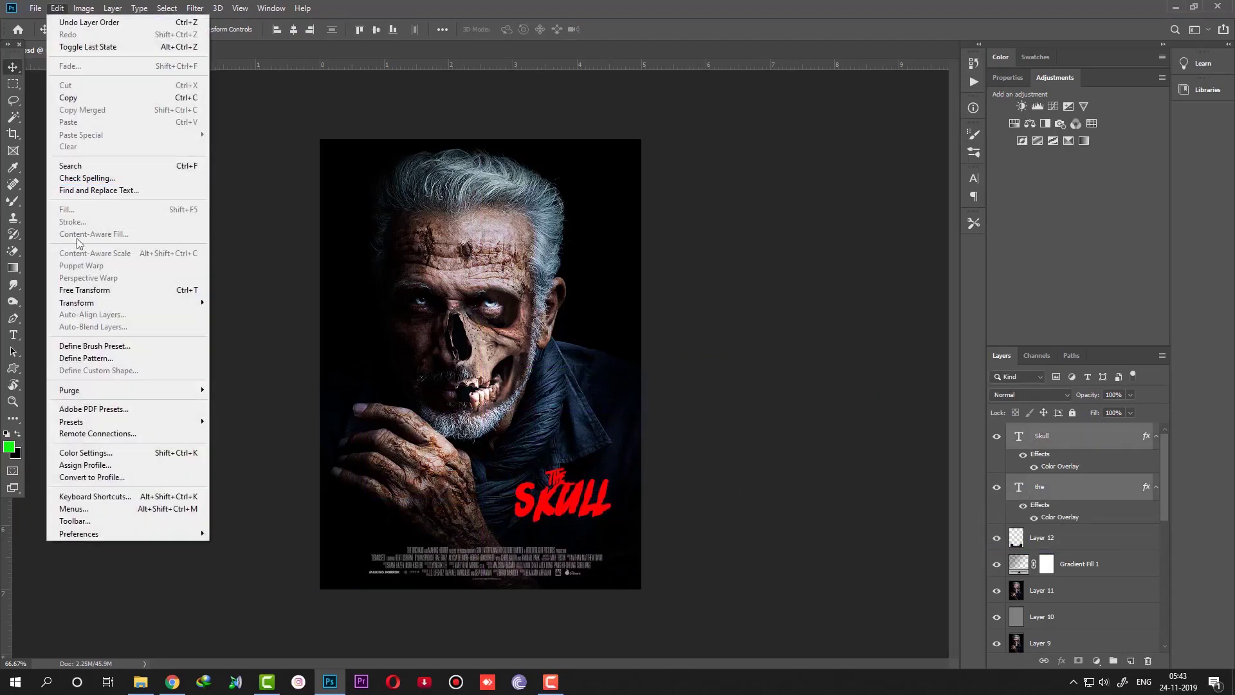
pyautogui.click(82, 289)
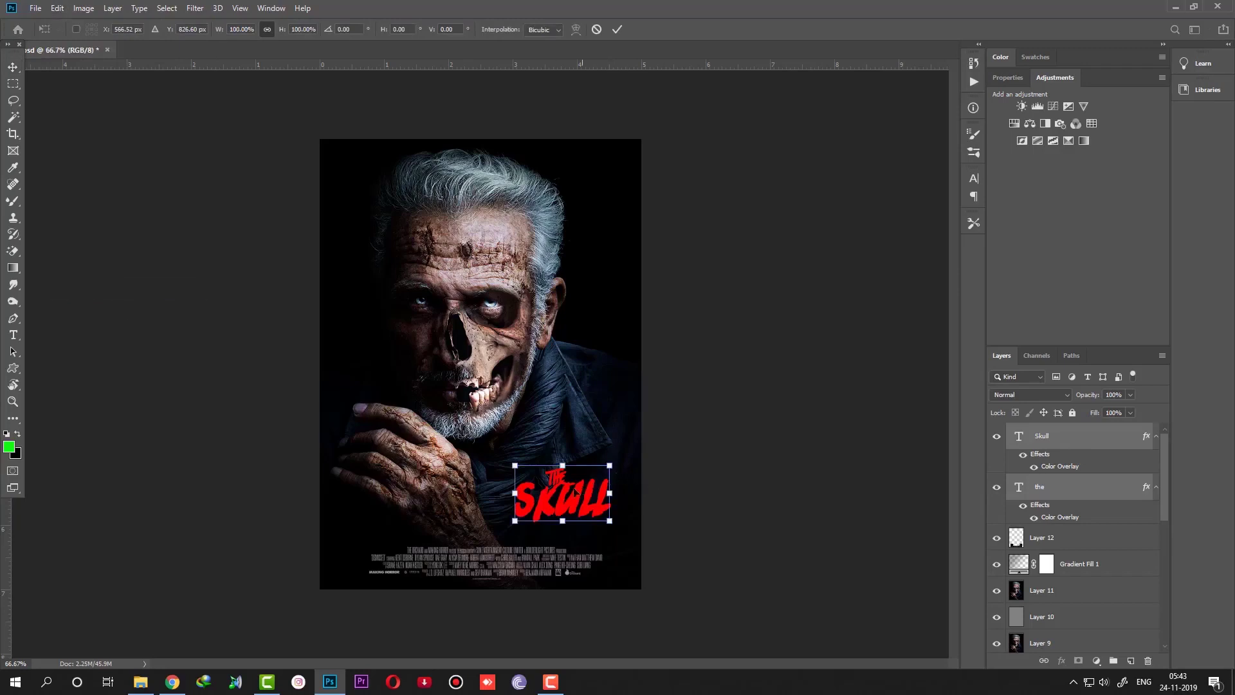
pyautogui.moveTo(574, 490)
pyautogui.mouseDown()
pyautogui.moveTo(419, 502)
pyautogui.moveTo(508, 512)
pyautogui.moveTo(567, 466)
pyautogui.mouseUp()
pyautogui.moveTo(530, 503); pyautogui.dragTo(518, 507)
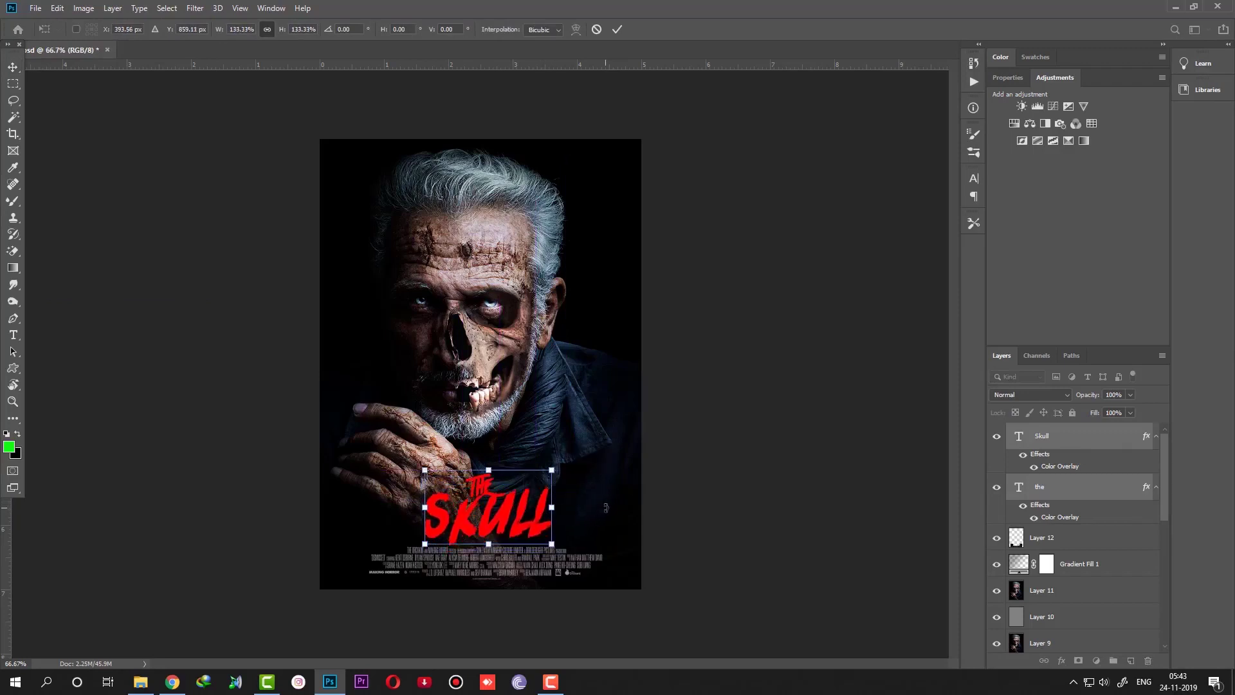
pyautogui.press('Return')
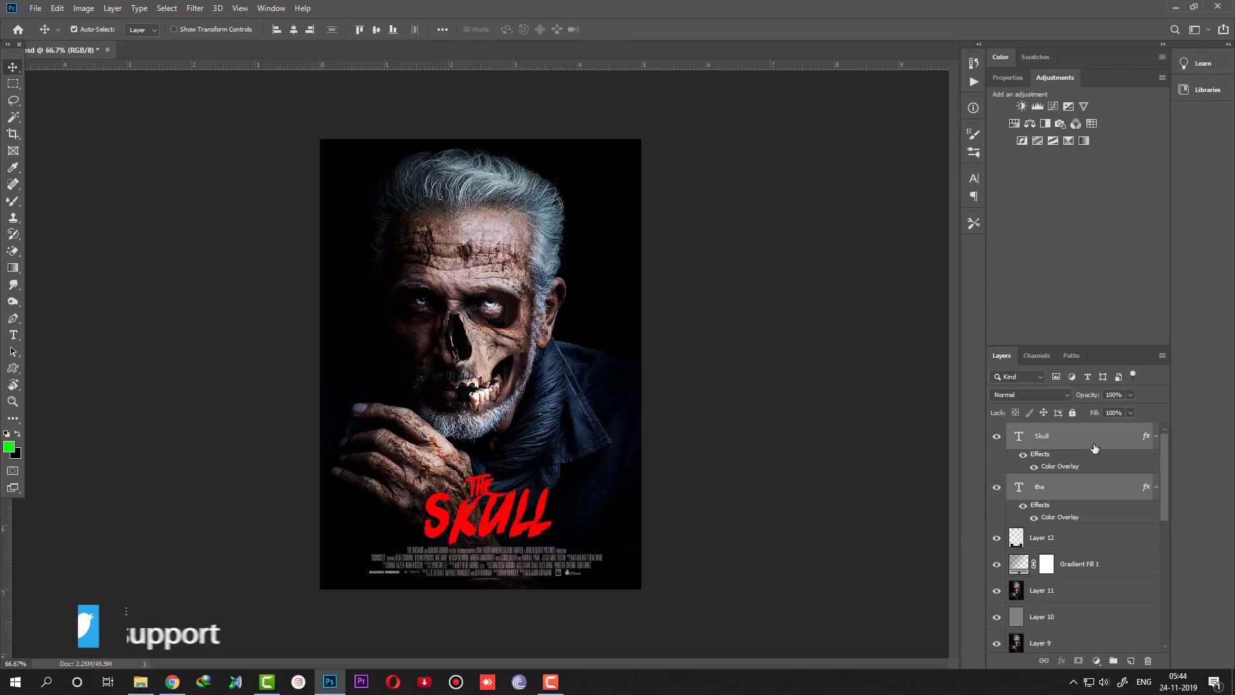
# - Add a new empty layer above Layer 12 and set up the regular Brush with black
pyautogui.click(1097, 487)
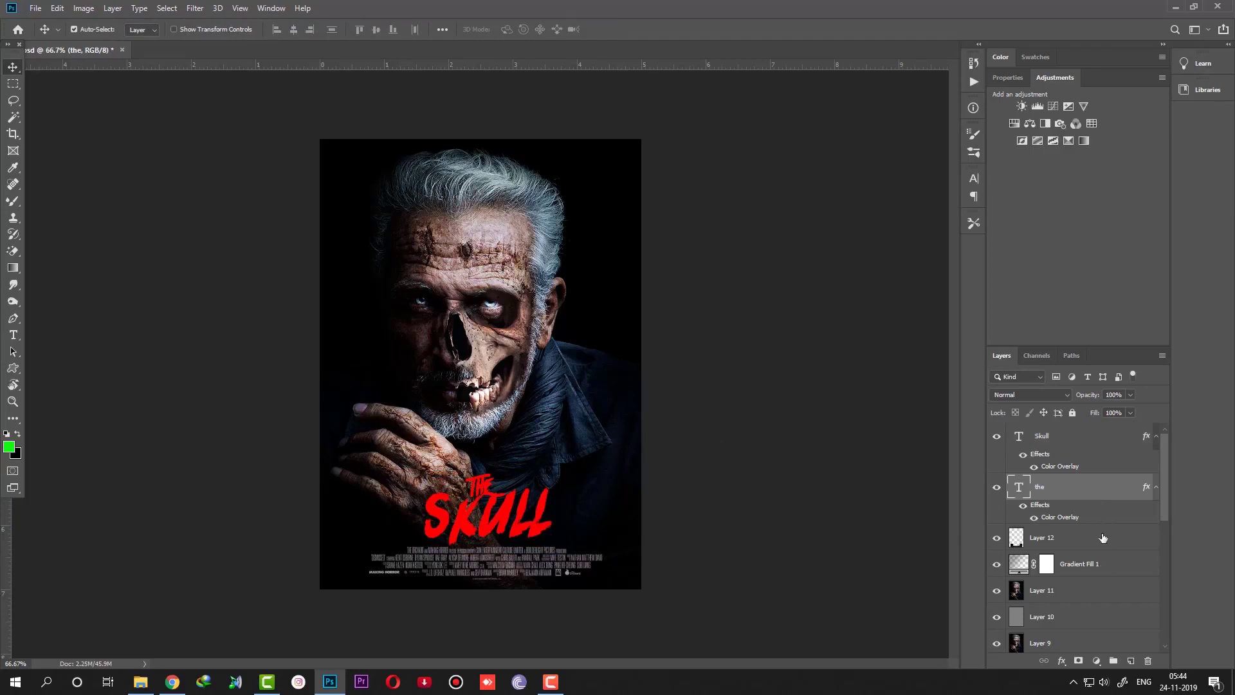
pyautogui.click(1131, 661)
pyautogui.press('b')
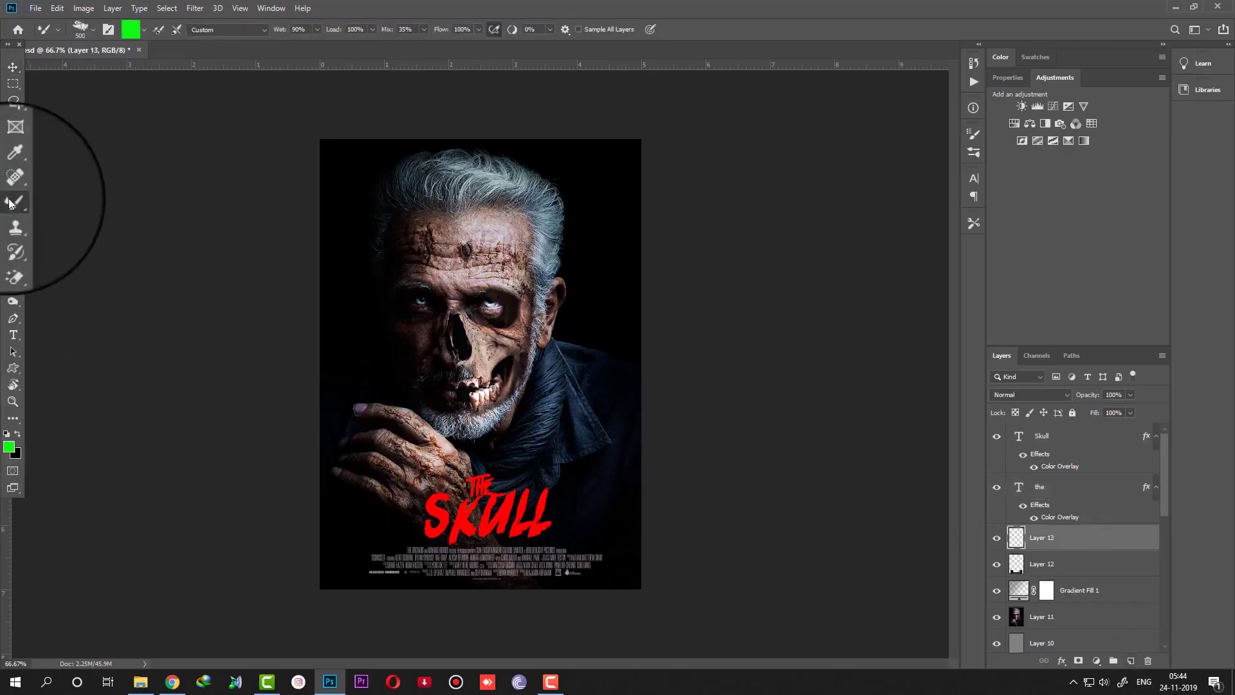
pyautogui.rightClick(9, 203)
pyautogui.click(58, 201)
pyautogui.click(17, 435)
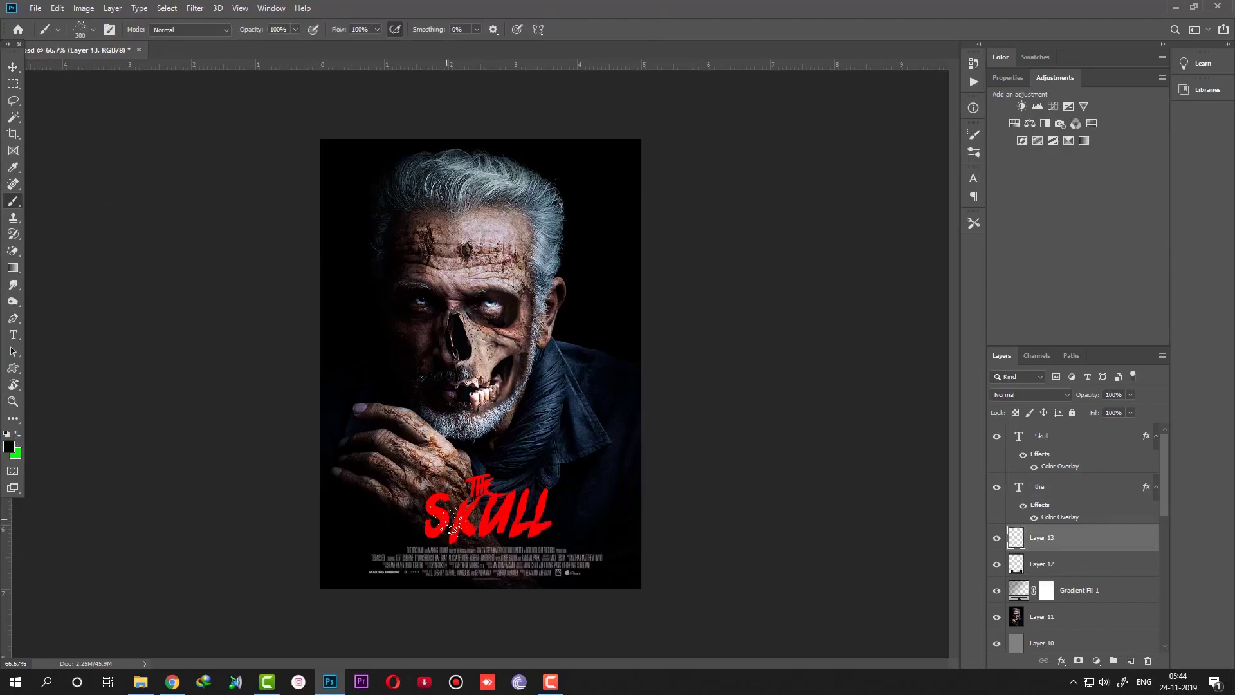
# - Pick a brush preset, enlarge it to 300 px, and paint black across the poster's bottom
pyautogui.rightClick(450, 524)
pyautogui.click(986, 494)
pyautogui.click(13, 283)
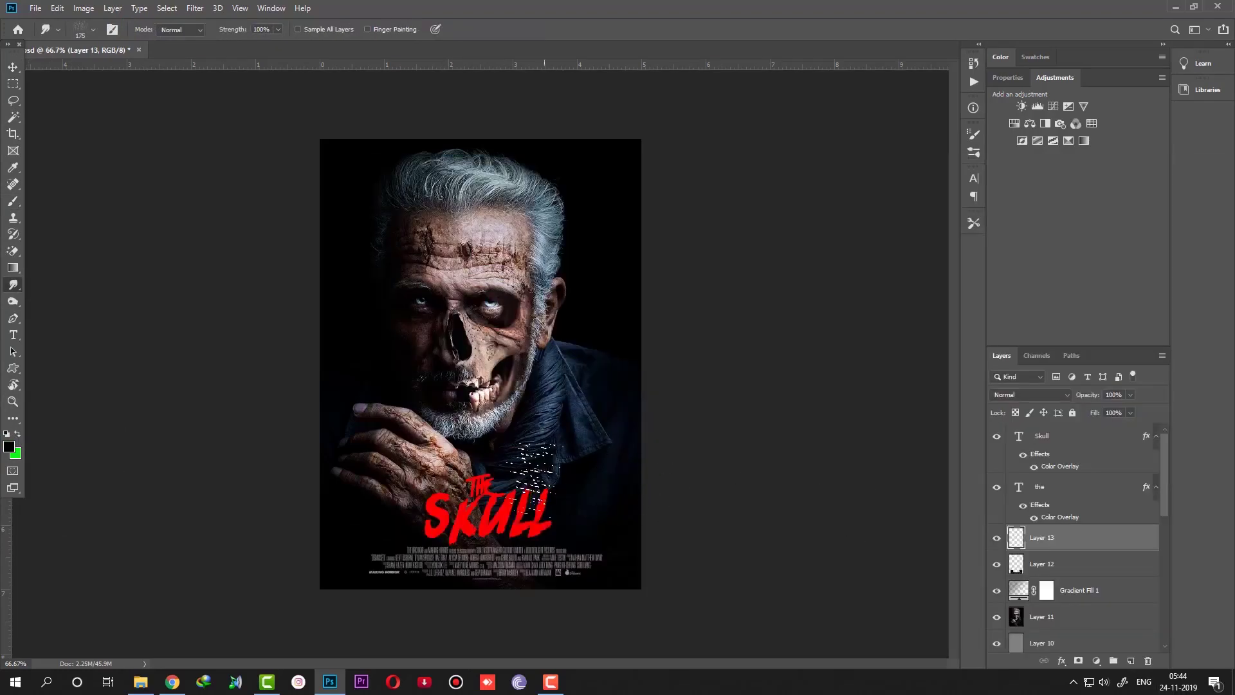
pyautogui.rightClick(533, 466)
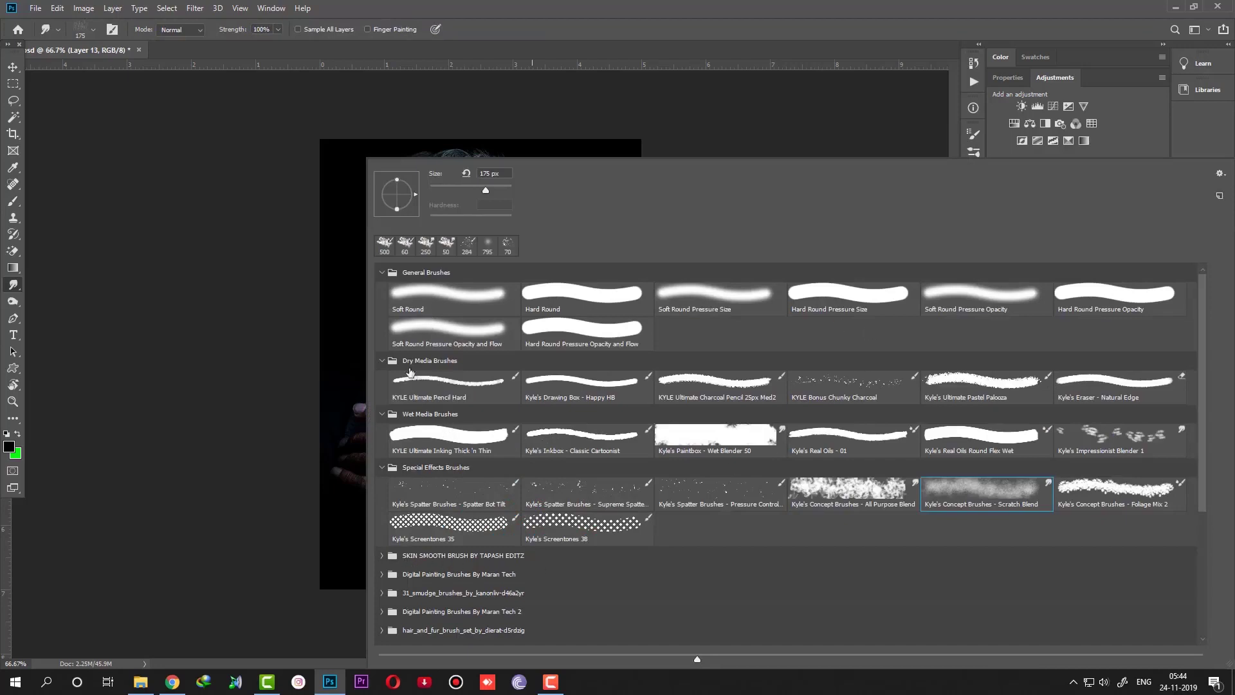
pyautogui.press('b')
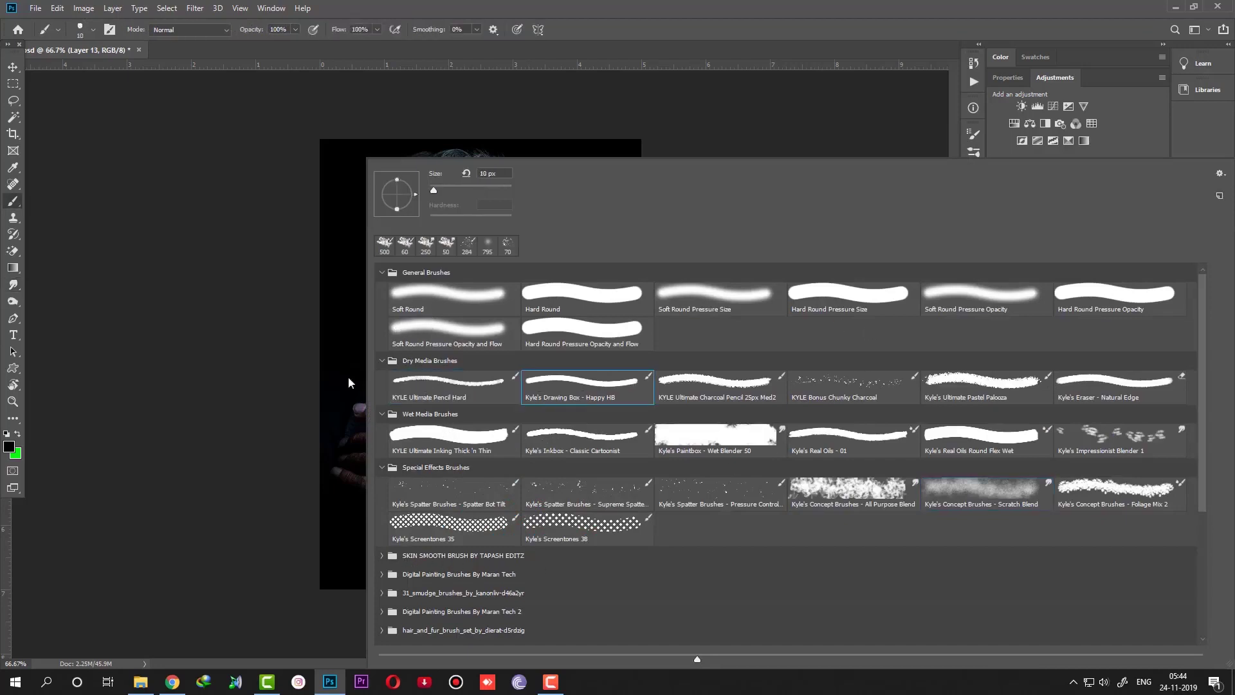
pyautogui.click(275, 377)
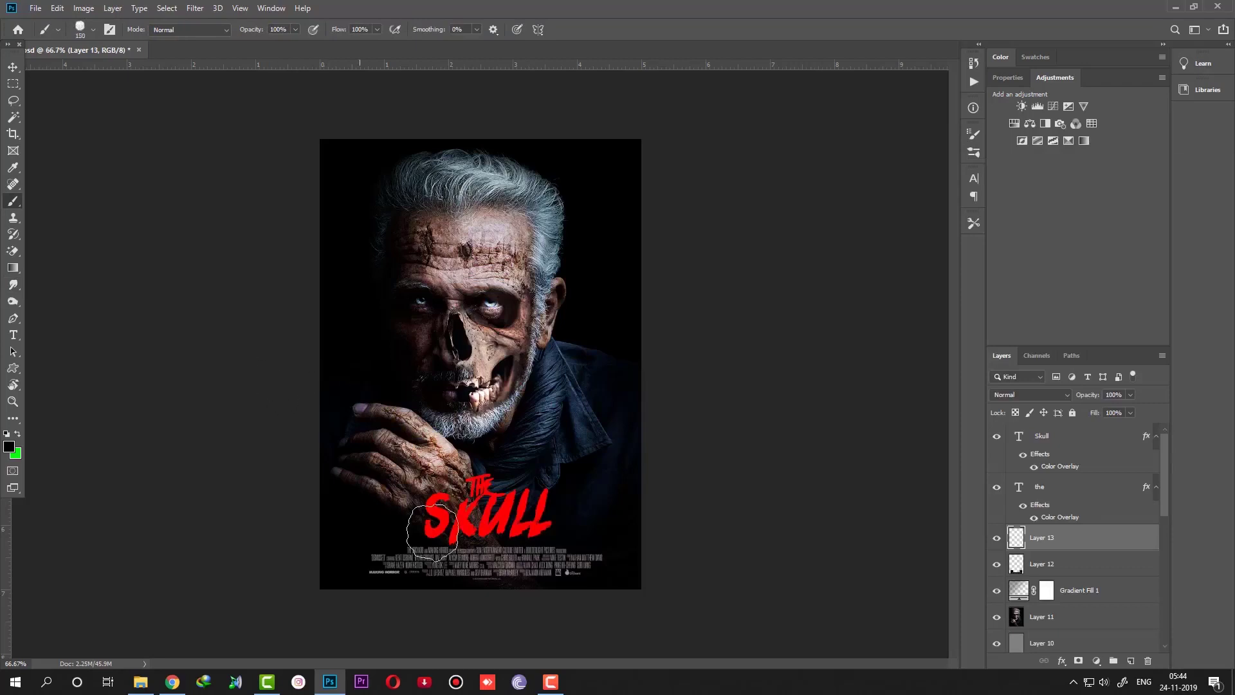
pyautogui.press(']')
pyautogui.press(']')
pyautogui.press(']')
pyautogui.moveTo(434, 560); pyautogui.dragTo(617, 582)
# - Lower brush opacity to 41% and keep Layer 13 positioned below Layer 12
pyautogui.moveTo(1042, 537); pyautogui.dragTo(1042, 567)
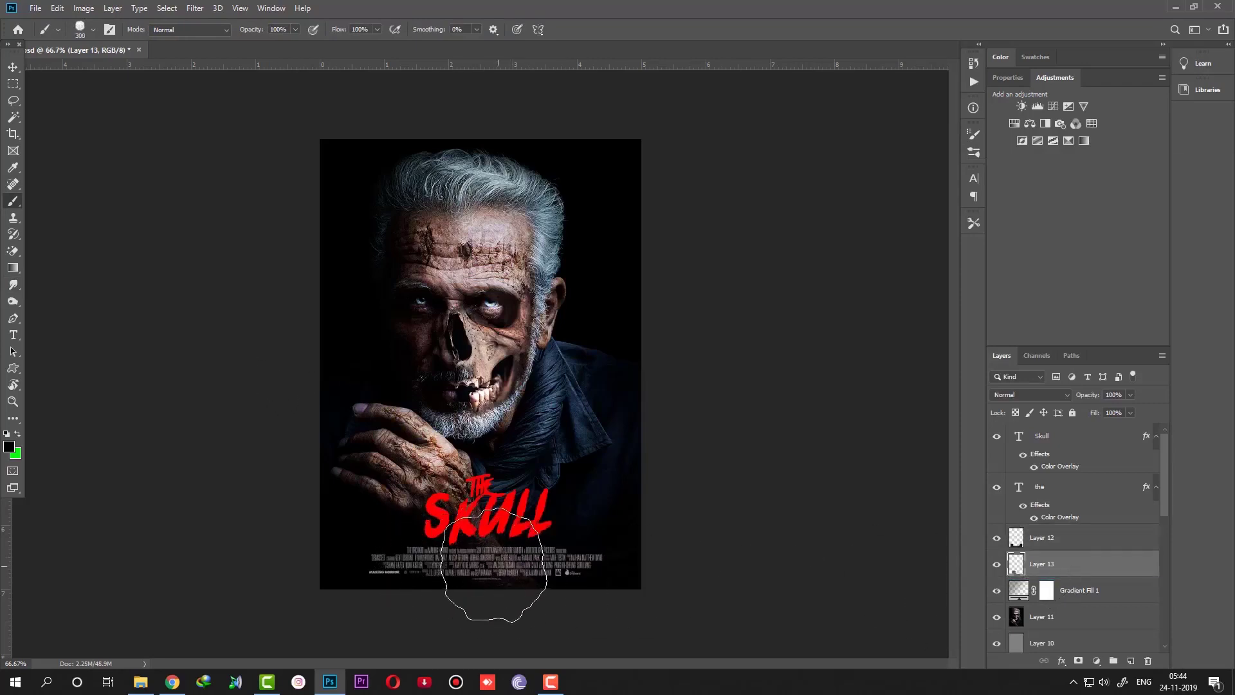
pyautogui.moveTo(256, 30); pyautogui.dragTo(218, 36)
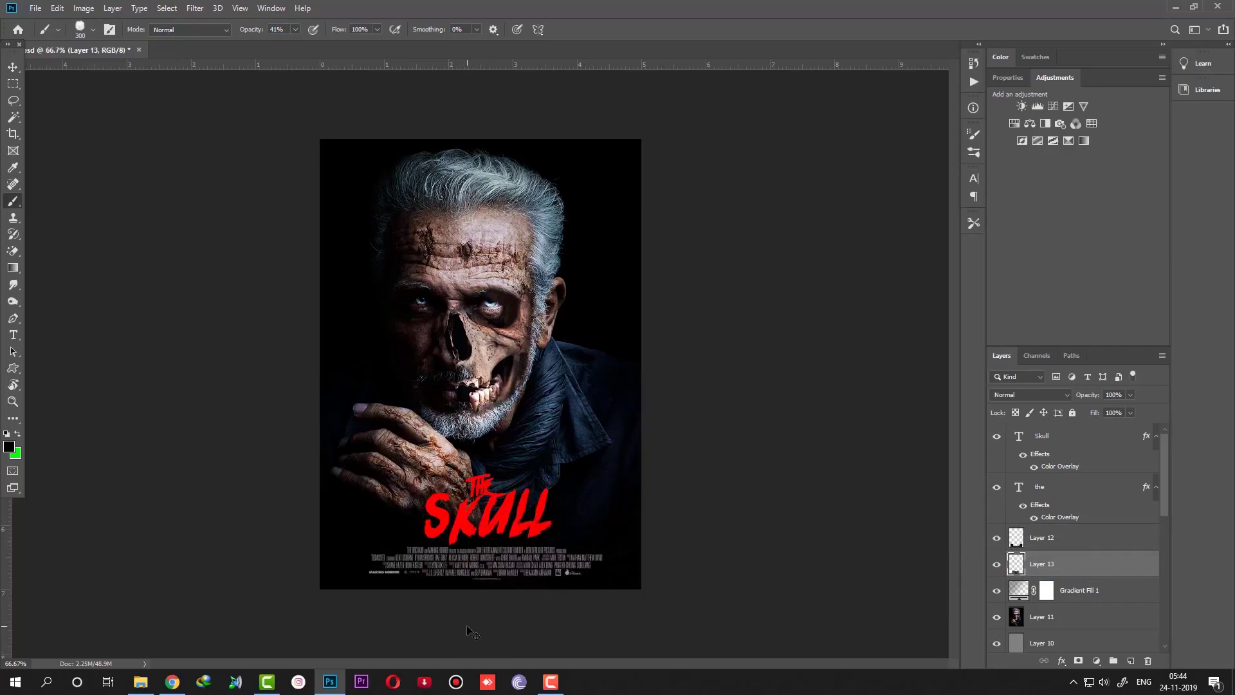
pyautogui.hotkey('ctrl', ']')
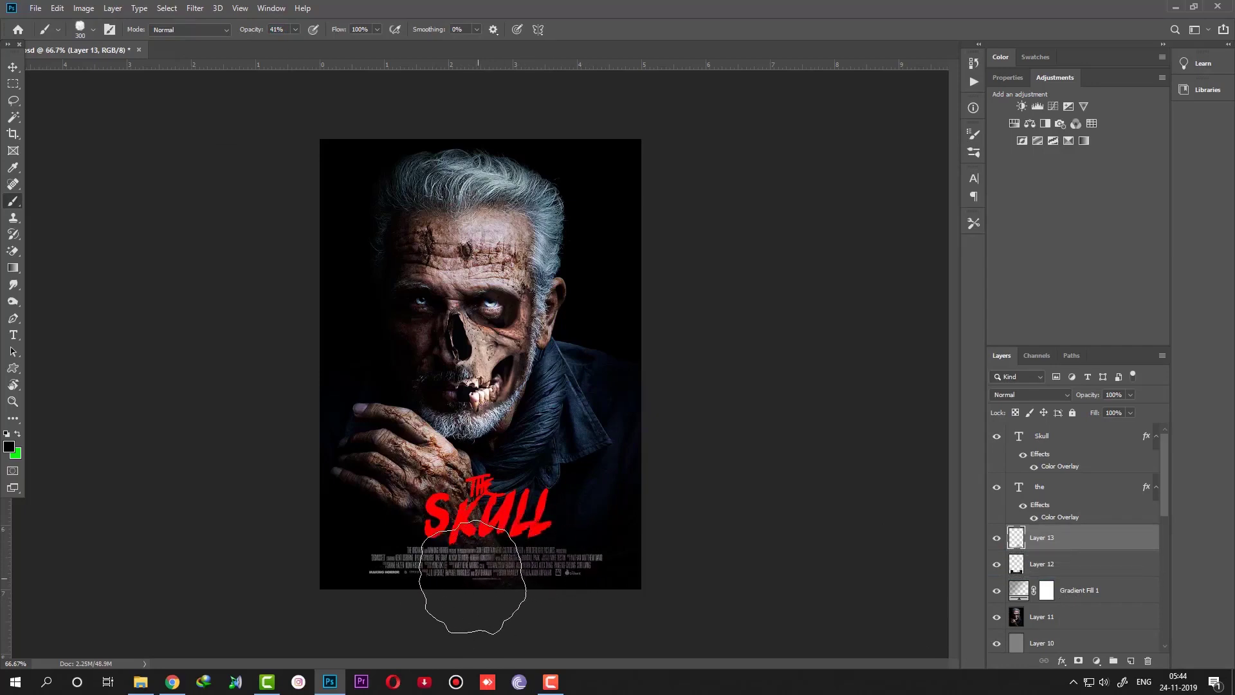
pyautogui.hotkey('ctrl', '[')
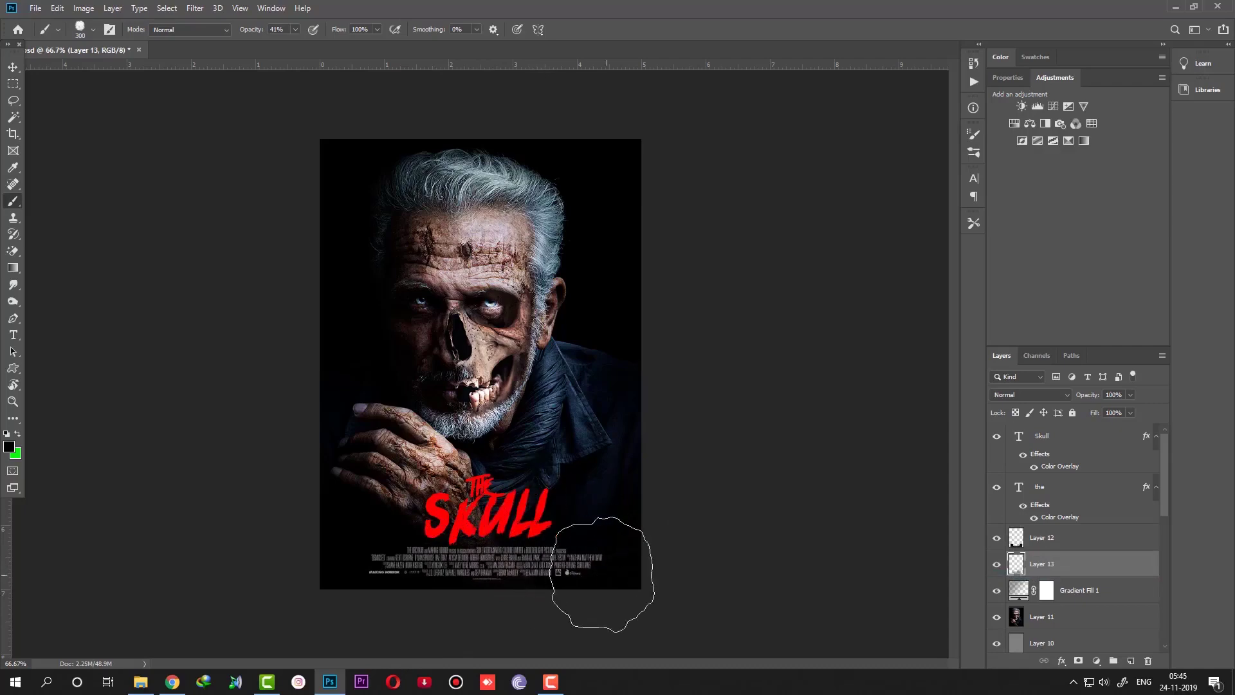
pyautogui.press('v')
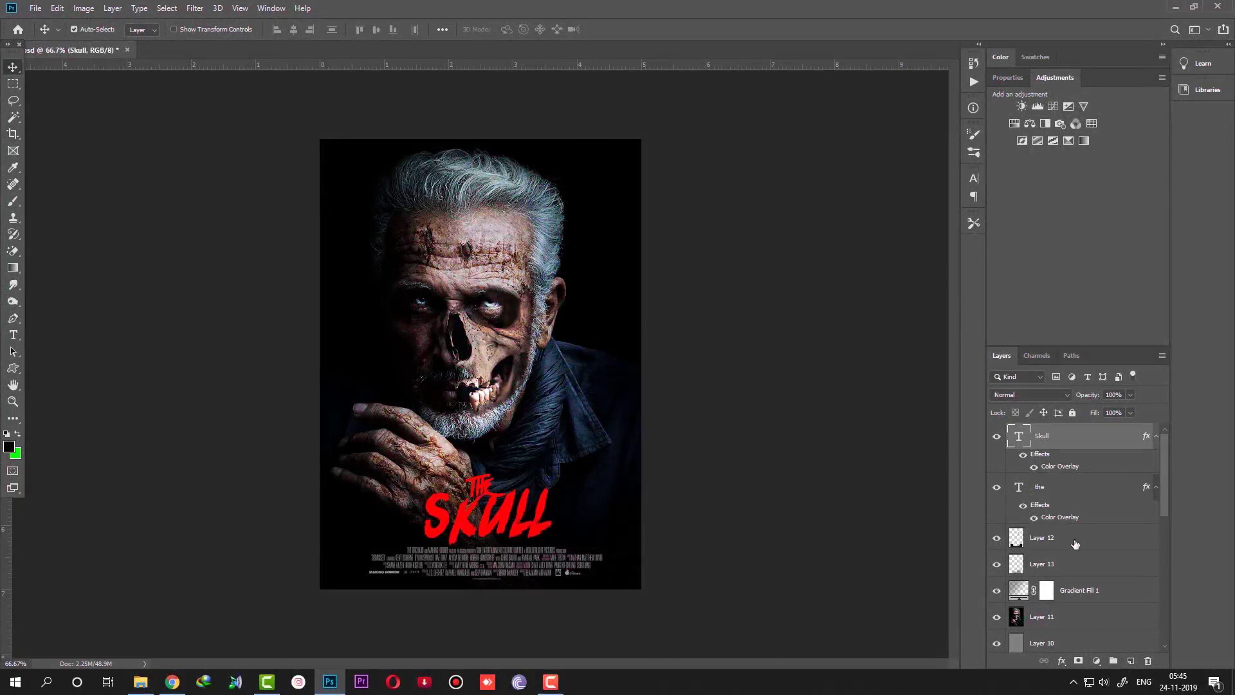
# - Set Layer 13's blend mode to Multiply, then reselect the Skull text layer
pyautogui.click(1076, 544)
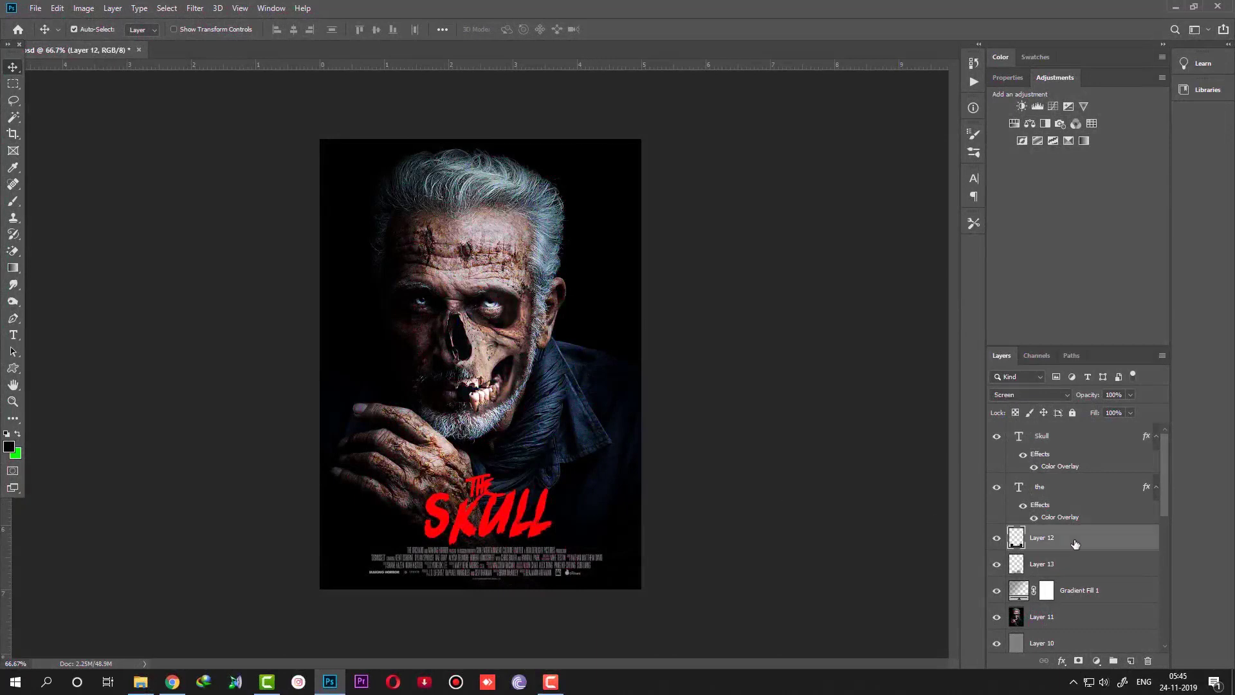
pyautogui.click(1023, 575)
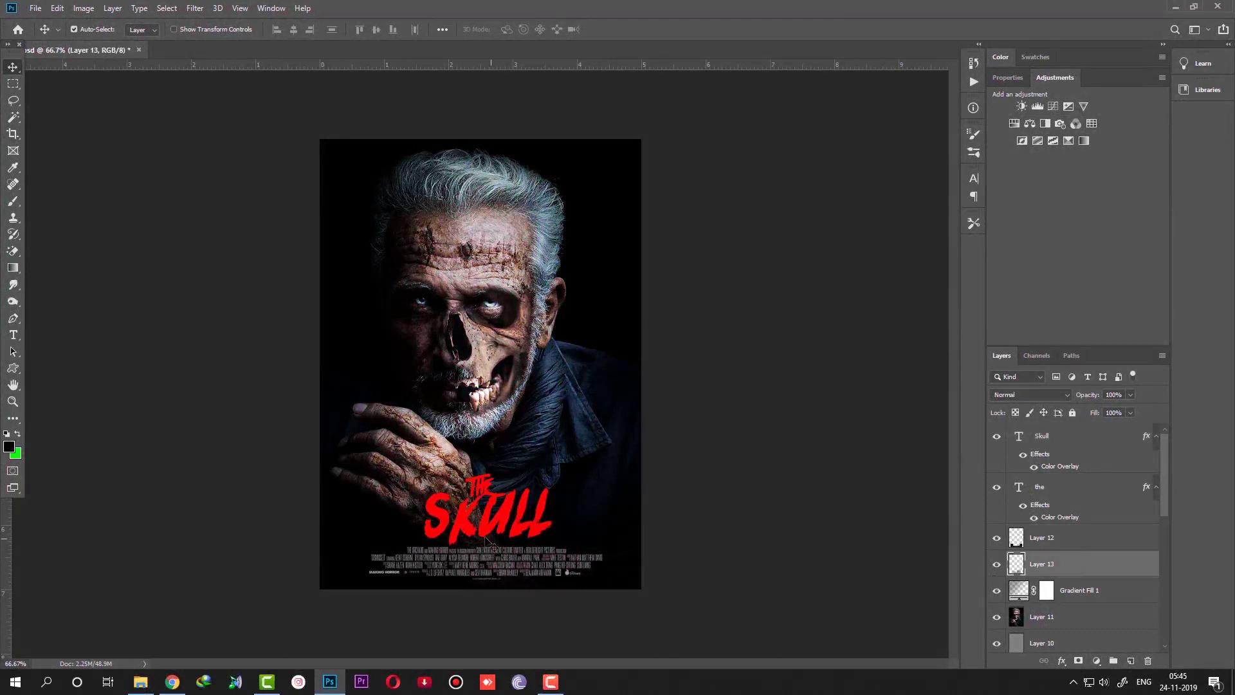
pyautogui.press('b')
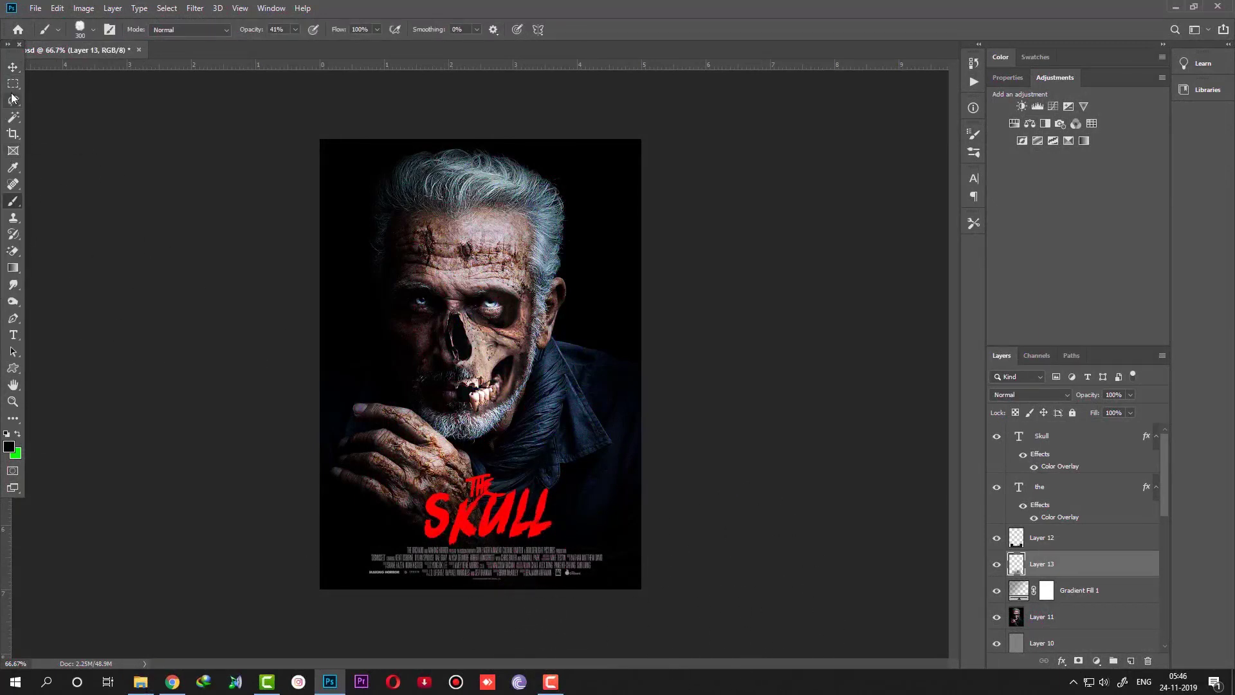
pyautogui.click(12, 68)
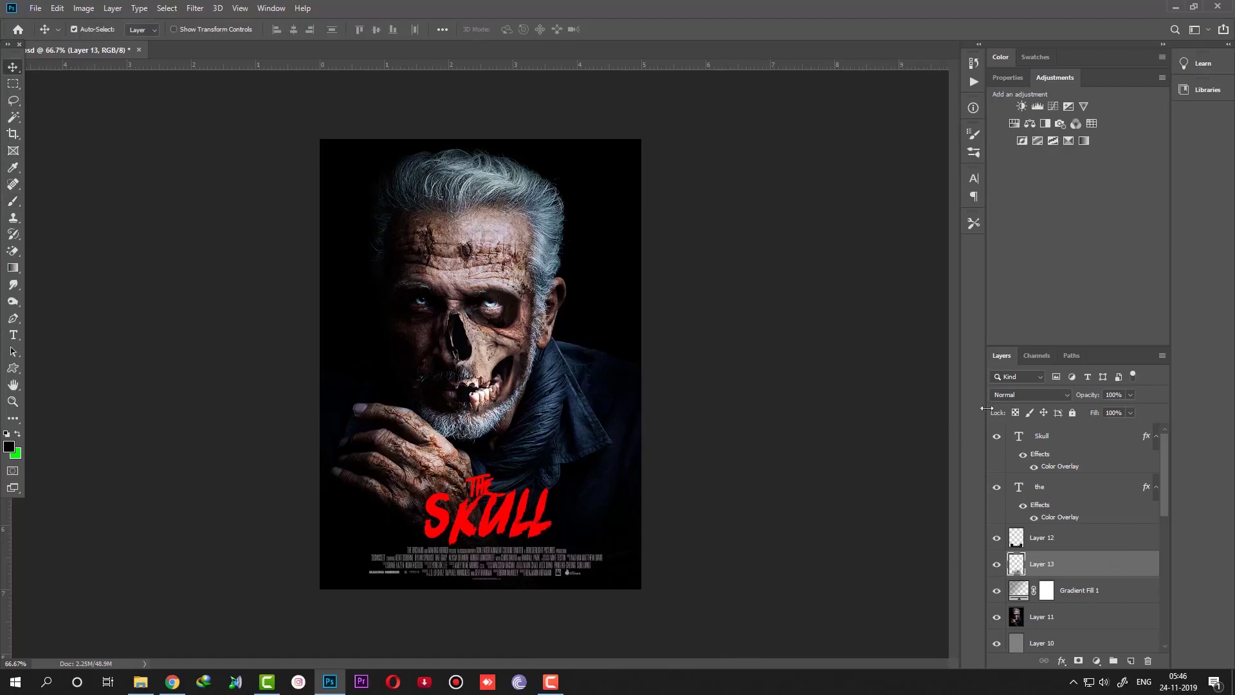
pyautogui.click(1029, 394)
pyautogui.click(1010, 389)
pyautogui.click(1104, 441)
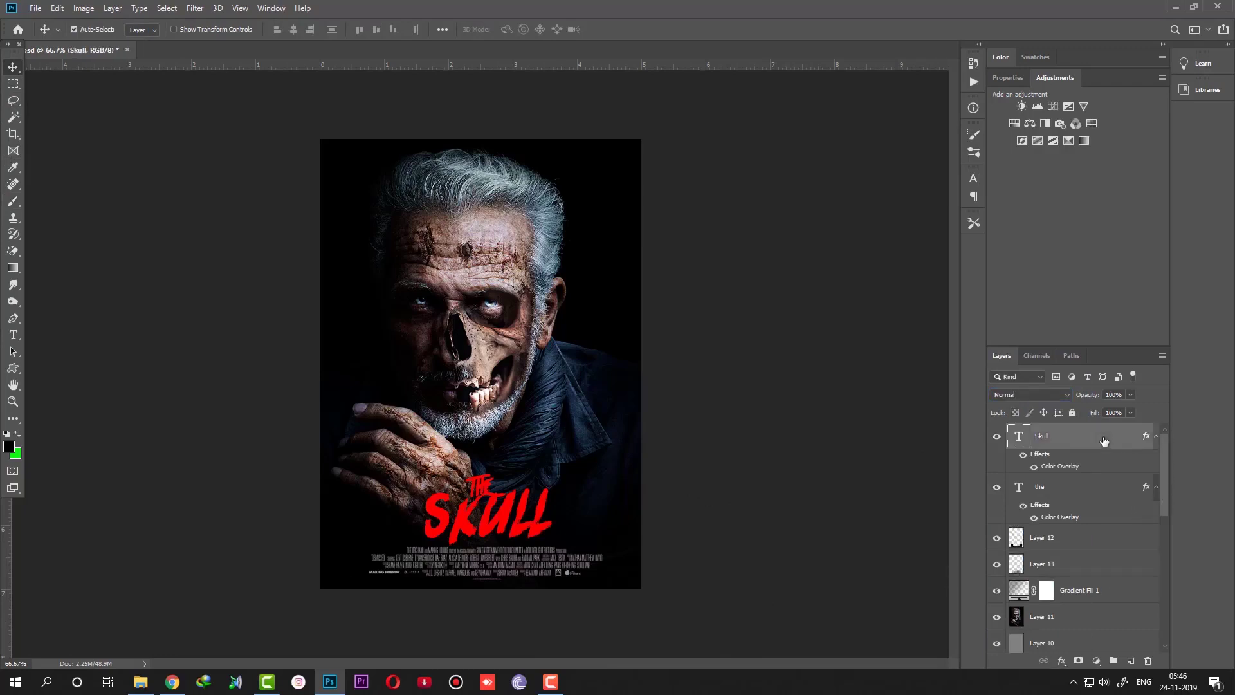